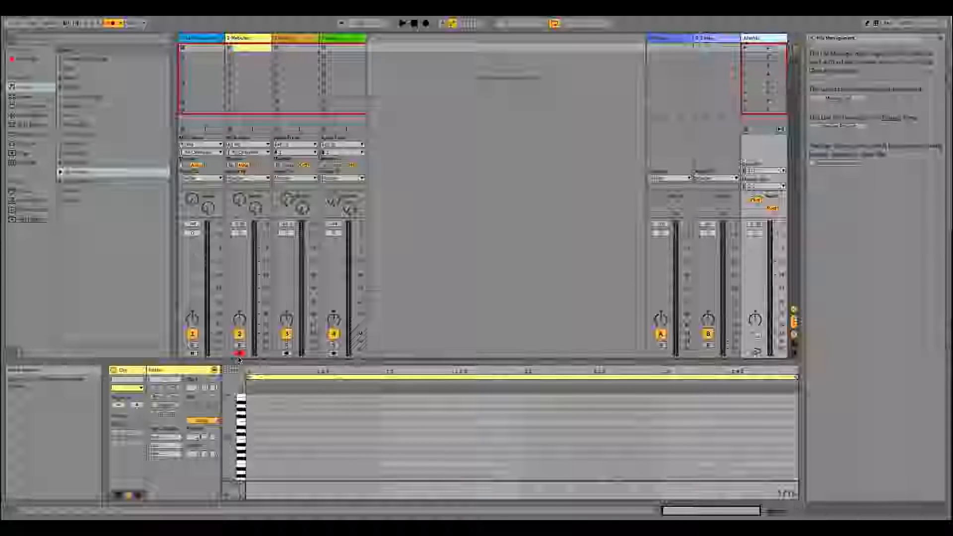
- Switch to Arrangement View and look through the Custom and Local third-party plug-in folders, including the contents of WaveShell2-VST 9.91
{"action": "key", "text": "Tab"}
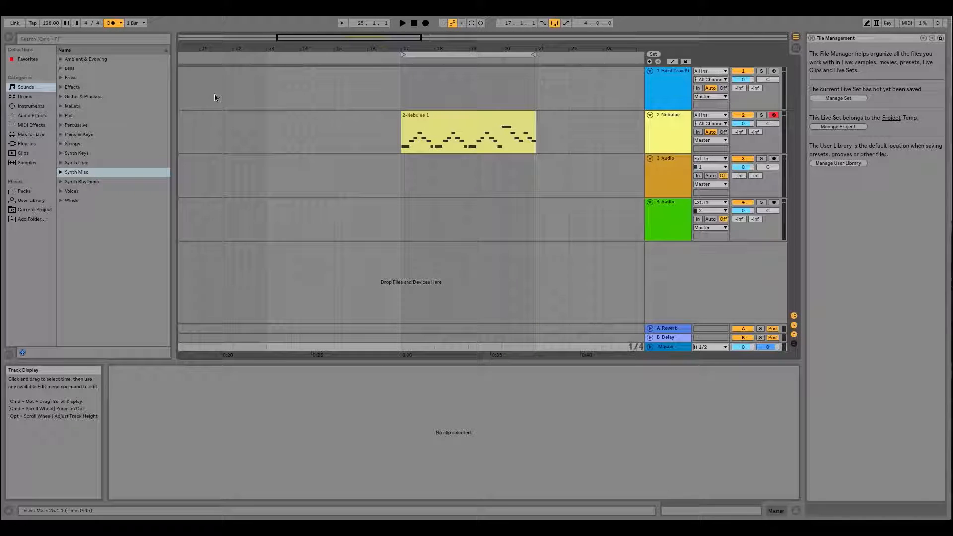
{"action": "left_click", "coordinate": [31, 143]}
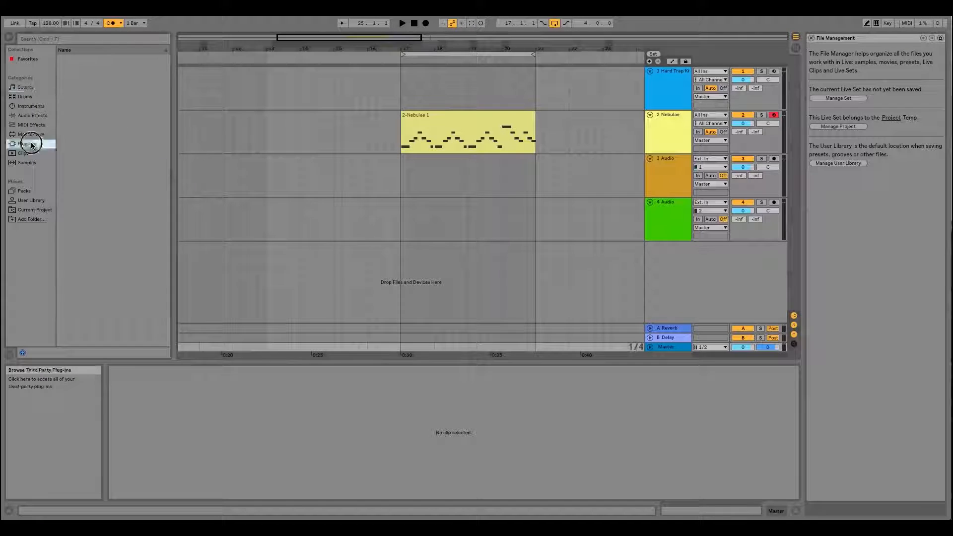
{"action": "left_click", "coordinate": [60, 69]}
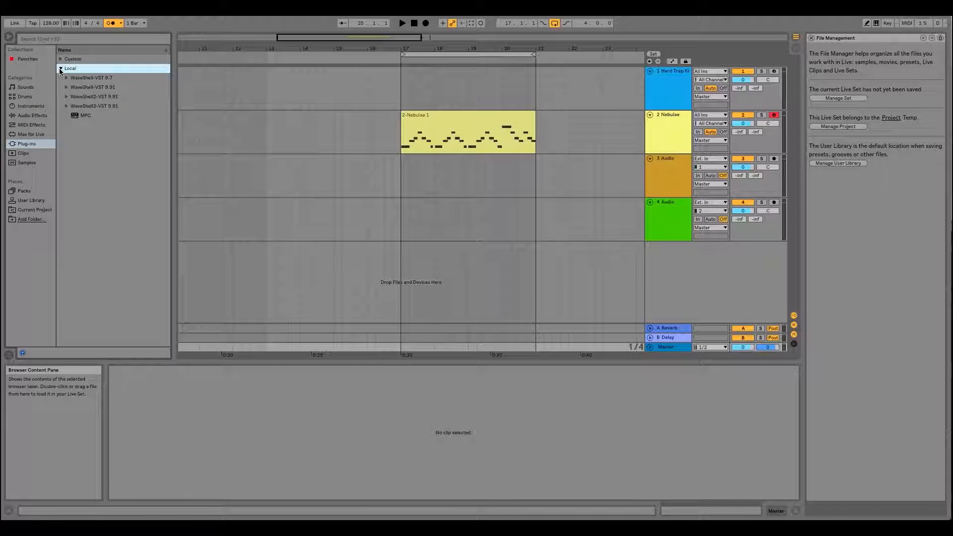
{"action": "left_click", "coordinate": [60, 59]}
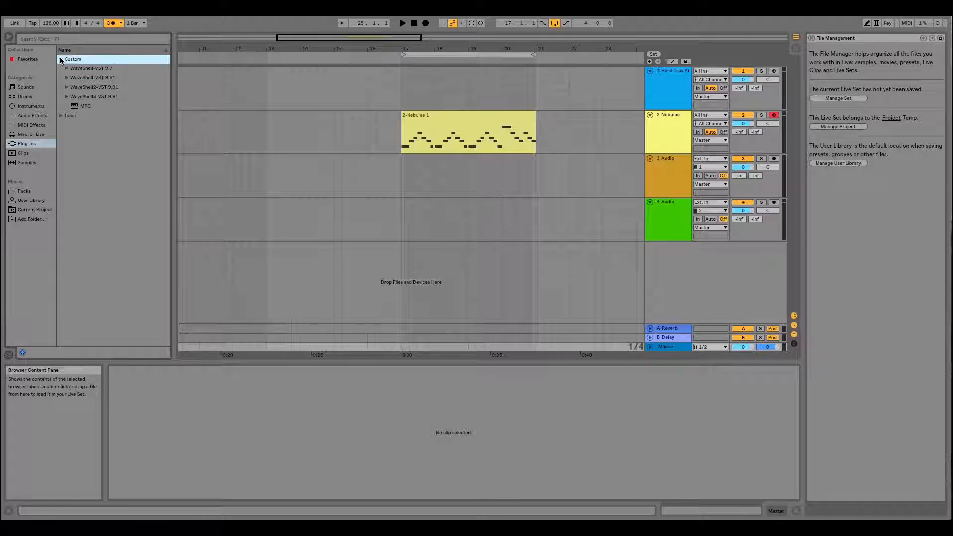
{"action": "left_click", "coordinate": [61, 116]}
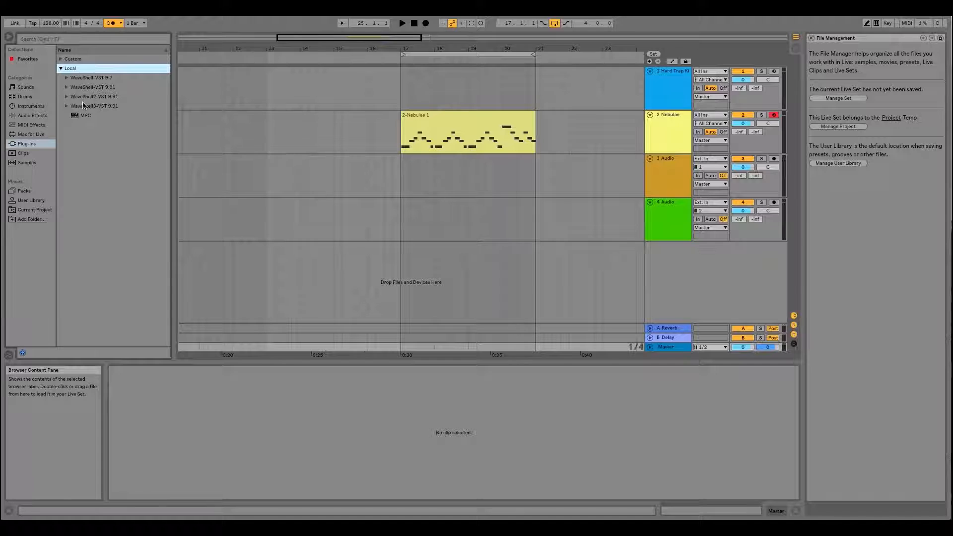
{"action": "left_click", "coordinate": [66, 96]}
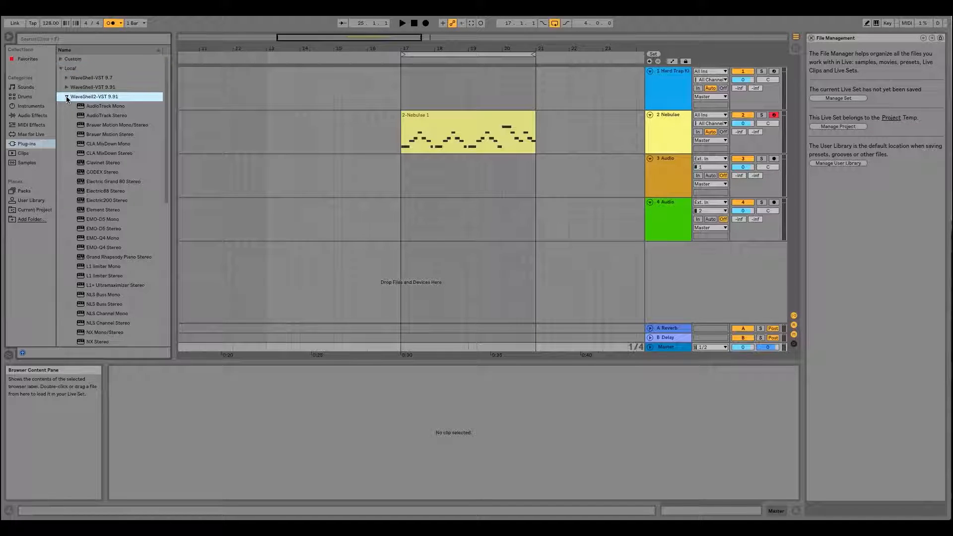
{"action": "left_click", "coordinate": [67, 96]}
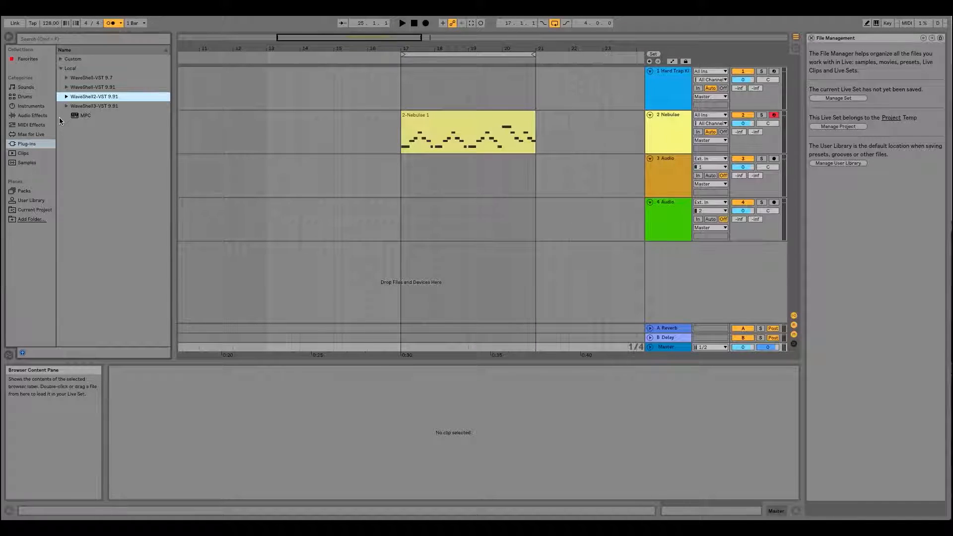
- Look through the built-in instruments and the list of drum kits in the browser
{"action": "left_click", "coordinate": [28, 105]}
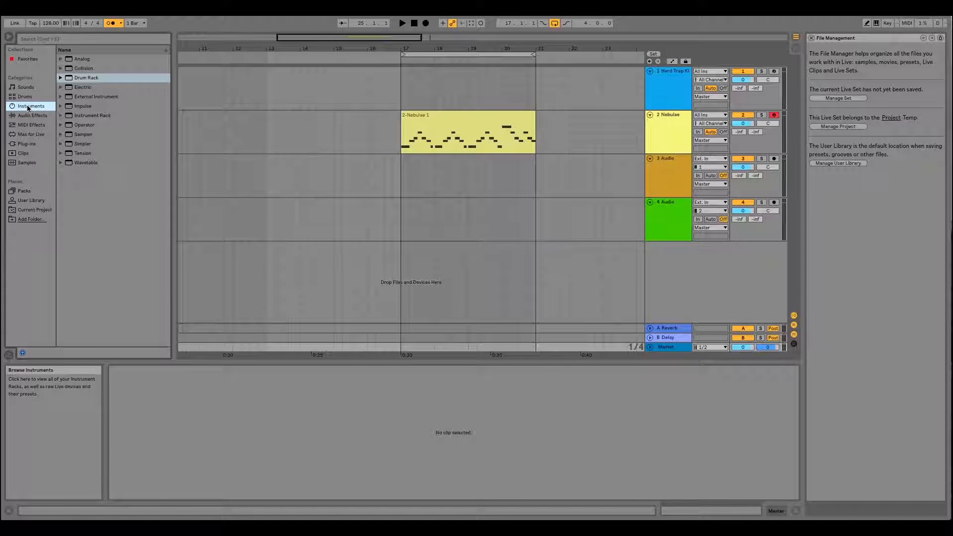
{"action": "left_click", "coordinate": [27, 105]}
{"action": "left_click", "coordinate": [25, 97]}
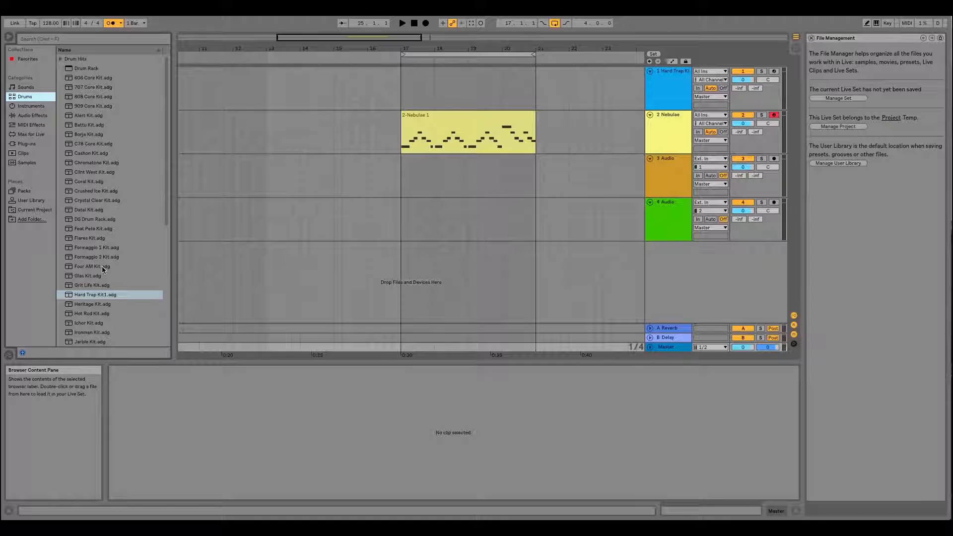
{"action": "scroll", "coordinate": [102, 266], "scroll_direction": "down", "scroll_amount": 7}
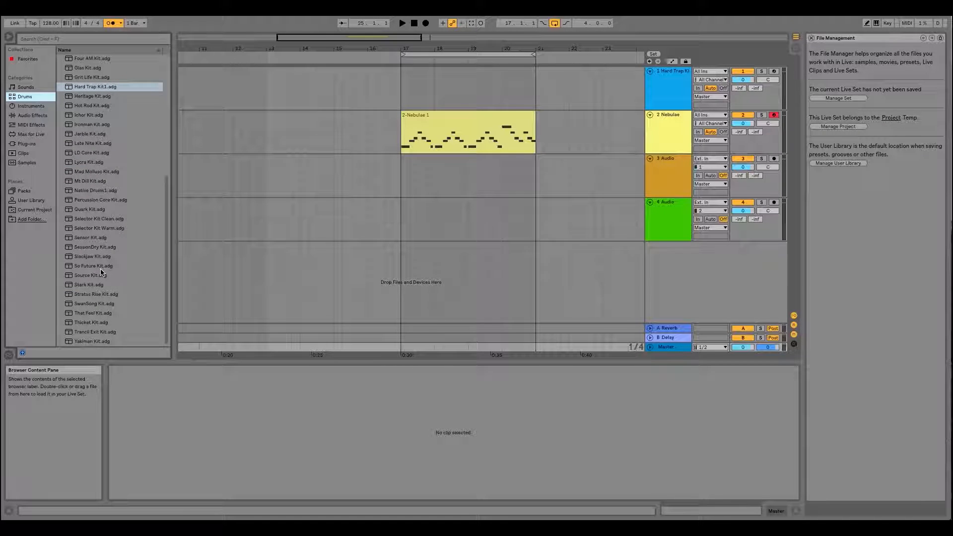
{"action": "scroll", "coordinate": [99, 270], "scroll_direction": "up", "scroll_amount": 7}
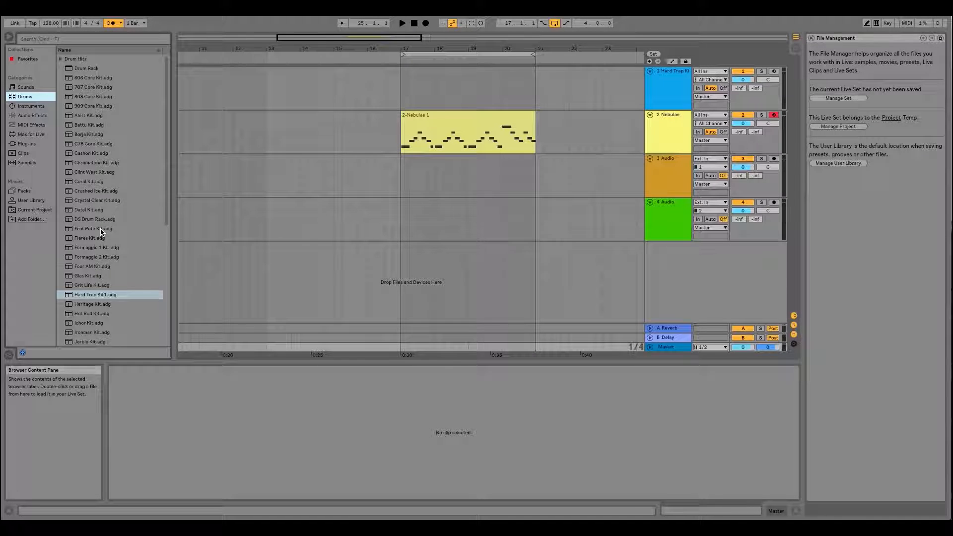
{"action": "scroll", "coordinate": [100, 229], "scroll_direction": "down", "scroll_amount": 2}
{"action": "scroll", "coordinate": [100, 229], "scroll_direction": "down", "scroll_amount": 8}
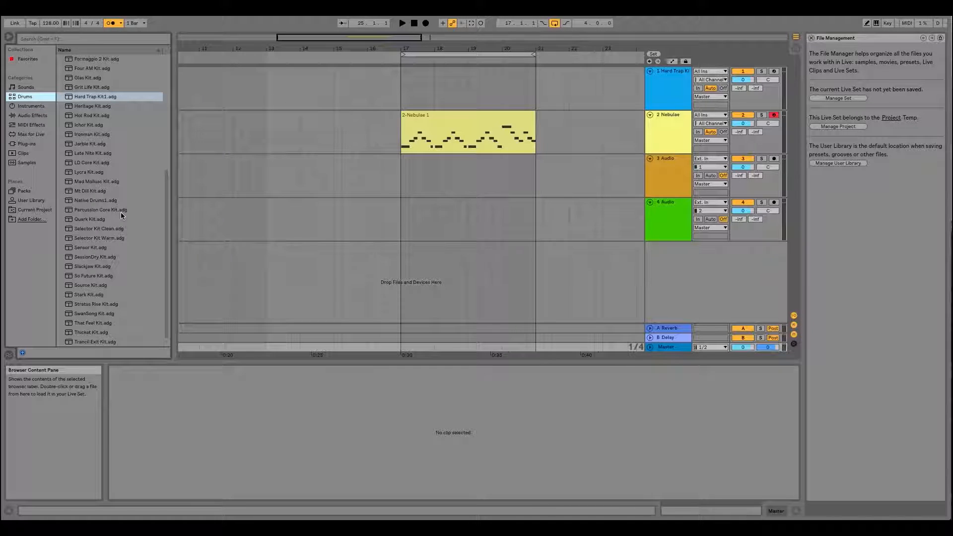
{"action": "scroll", "coordinate": [120, 213], "scroll_direction": "down", "scroll_amount": 1}
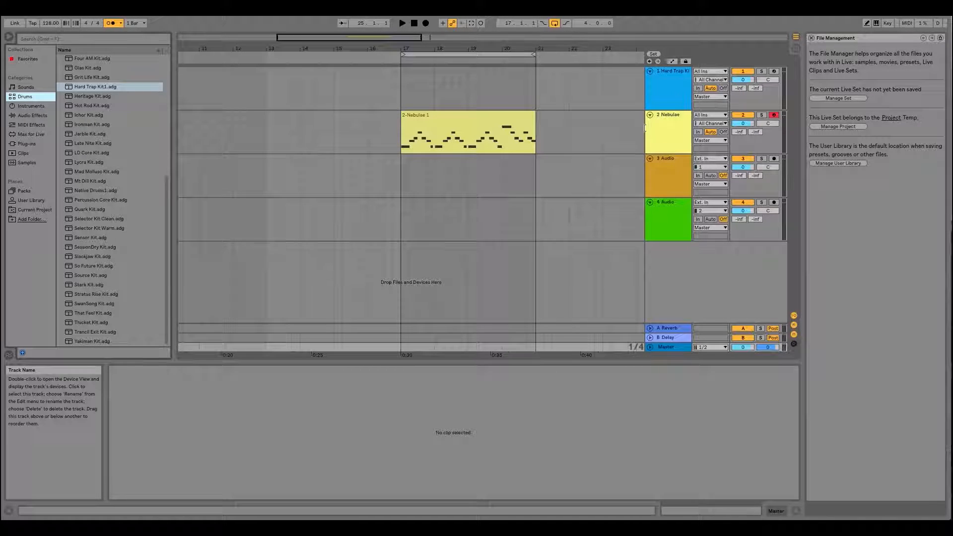
- Delete the Hard Trap Kit1 device from the first track
{"action": "left_click", "coordinate": [666, 71]}
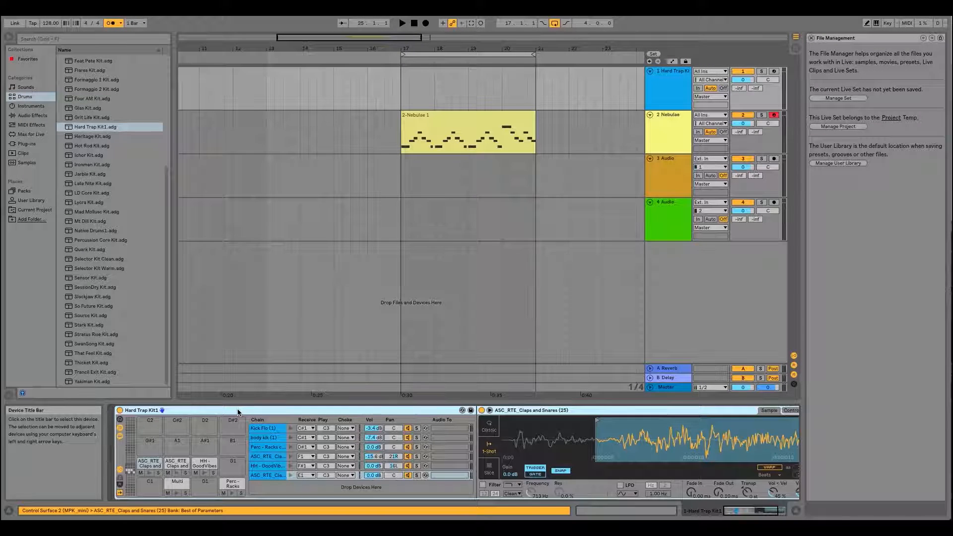
{"action": "right_click", "coordinate": [238, 410]}
{"action": "left_click", "coordinate": [259, 455]}
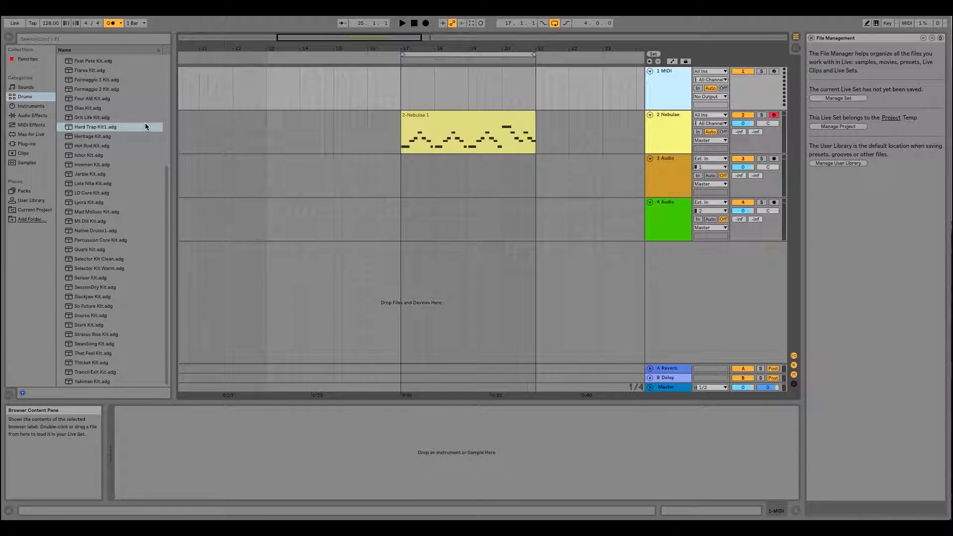
- Compare Session View with Arrangement View, ending in Arrangement View
{"action": "left_click", "coordinate": [797, 52]}
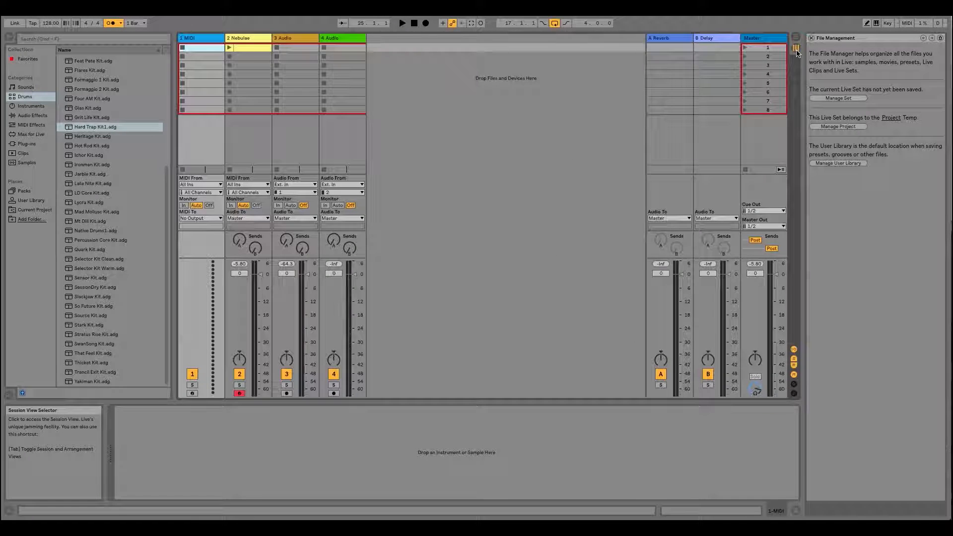
{"action": "key", "text": "Tab"}
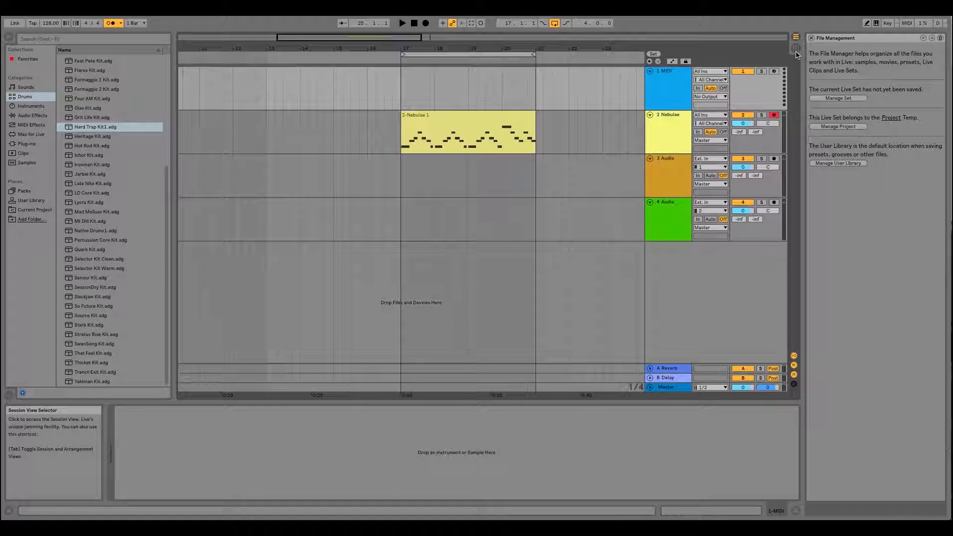
{"action": "key", "text": "Tab"}
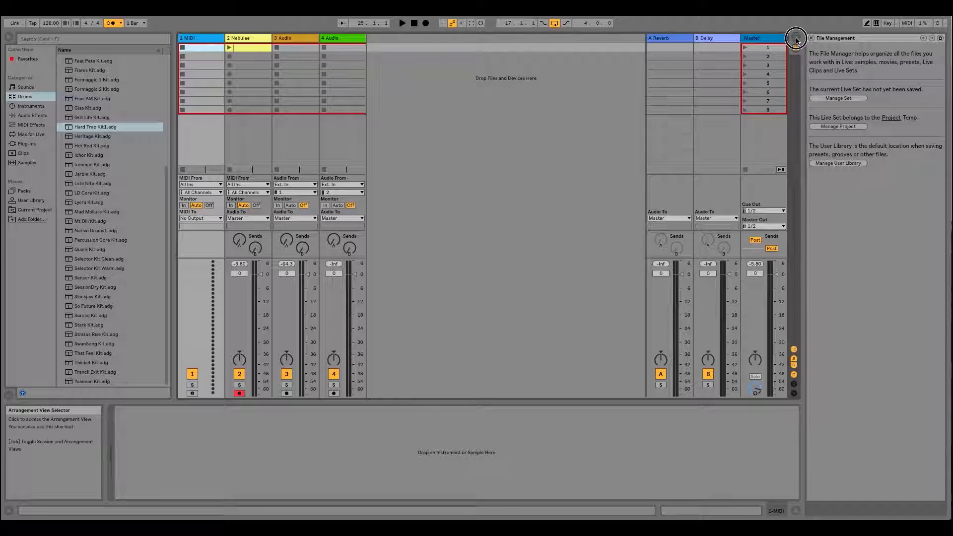
{"action": "left_click", "coordinate": [796, 39]}
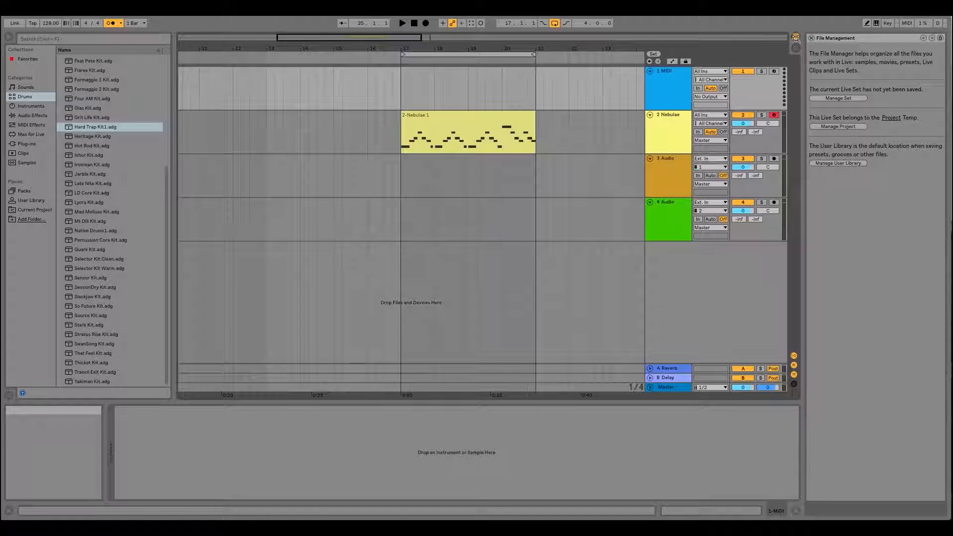
{"action": "left_click_drag", "start_coordinate": [485, 48], "coordinate": [450, 77]}
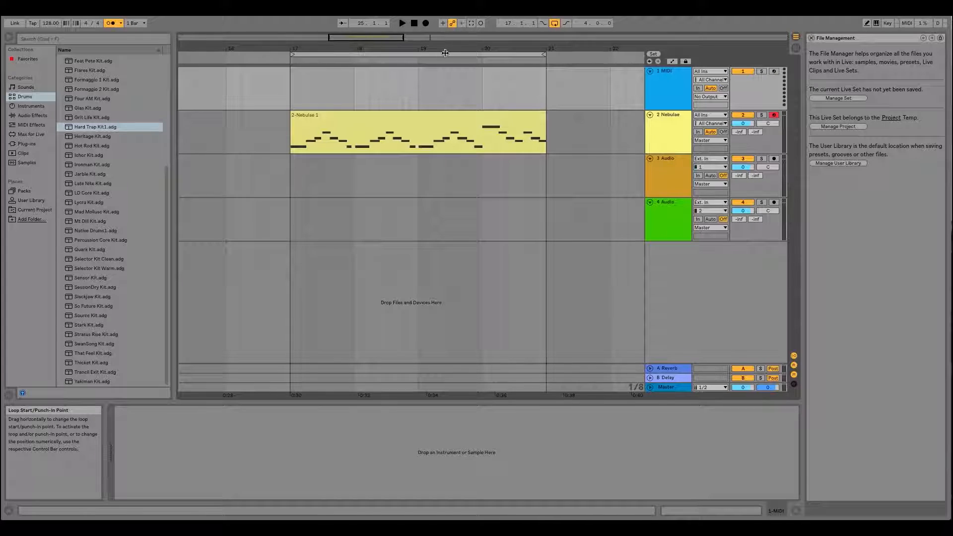
{"action": "scroll", "coordinate": [114, 169], "scroll_direction": "up", "scroll_amount": 5}
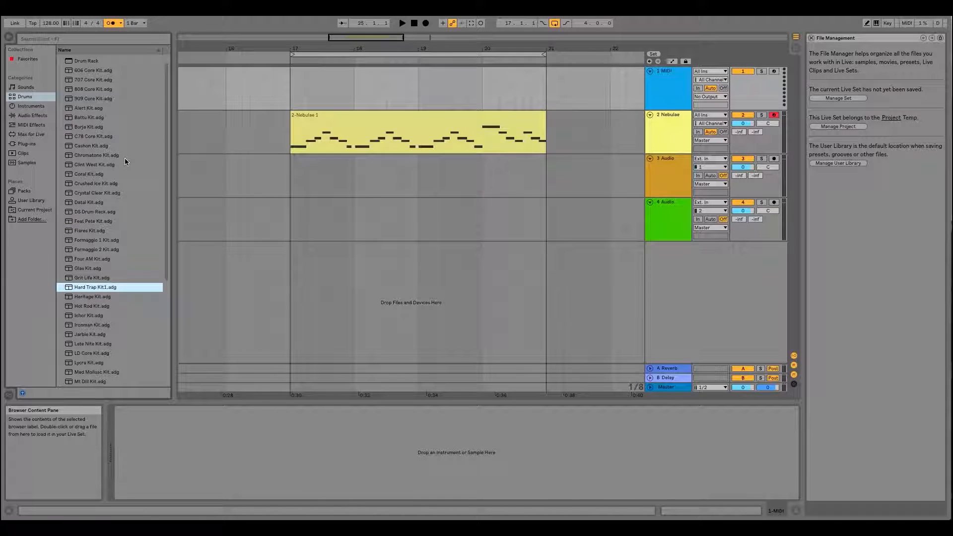
{"action": "left_click_drag", "start_coordinate": [440, 48], "coordinate": [401, 41]}
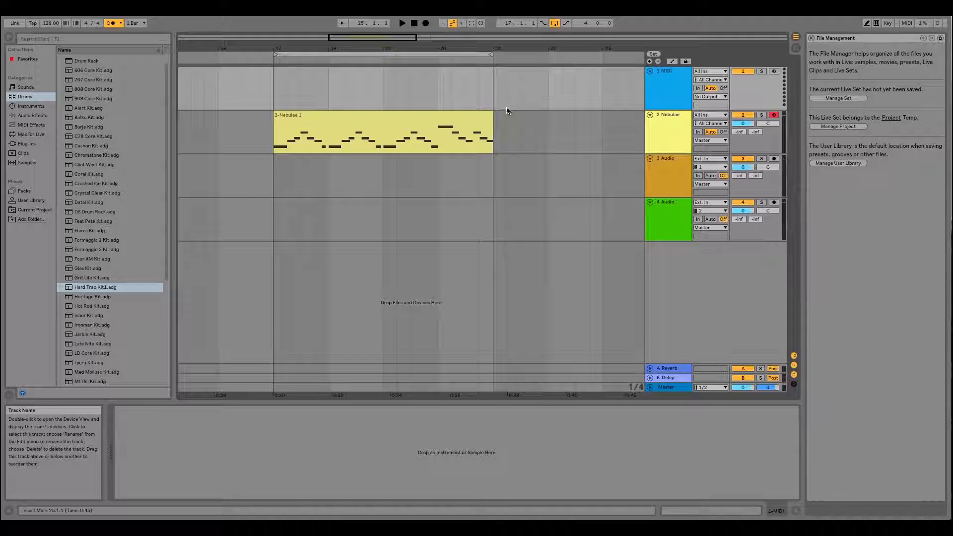
- Examine the device chains of the Nebulae track, the empty MIDI track and the 3 Audio track
{"action": "left_click", "coordinate": [672, 115]}
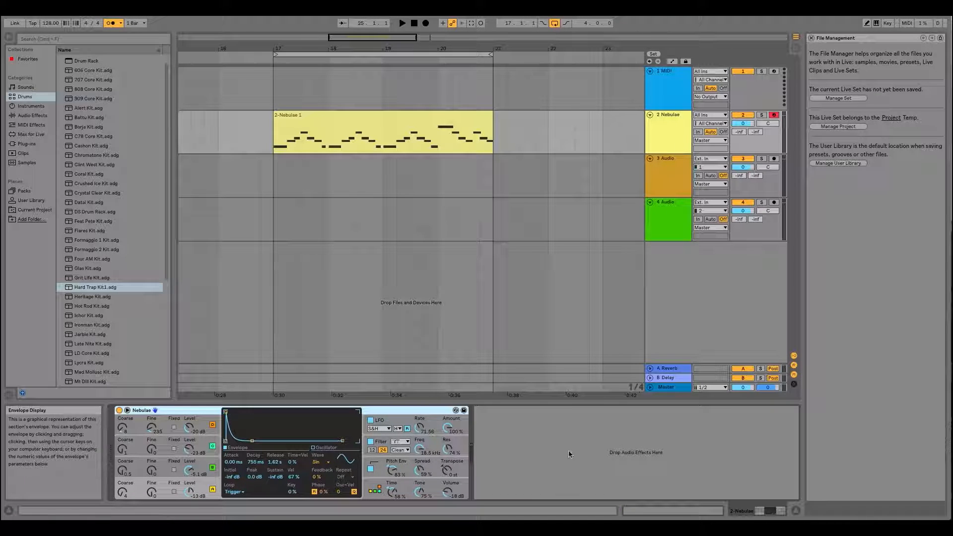
{"action": "left_click", "coordinate": [669, 73]}
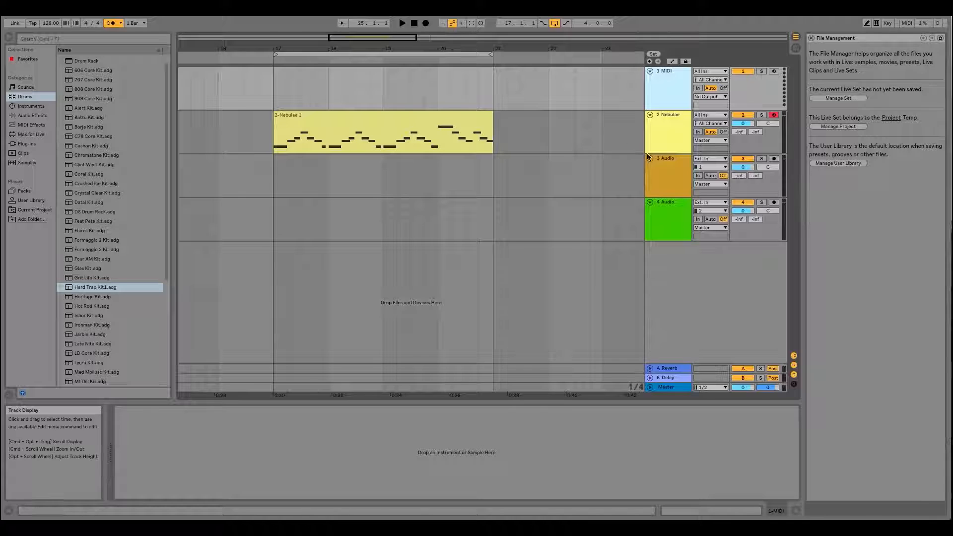
{"action": "left_click", "coordinate": [671, 163]}
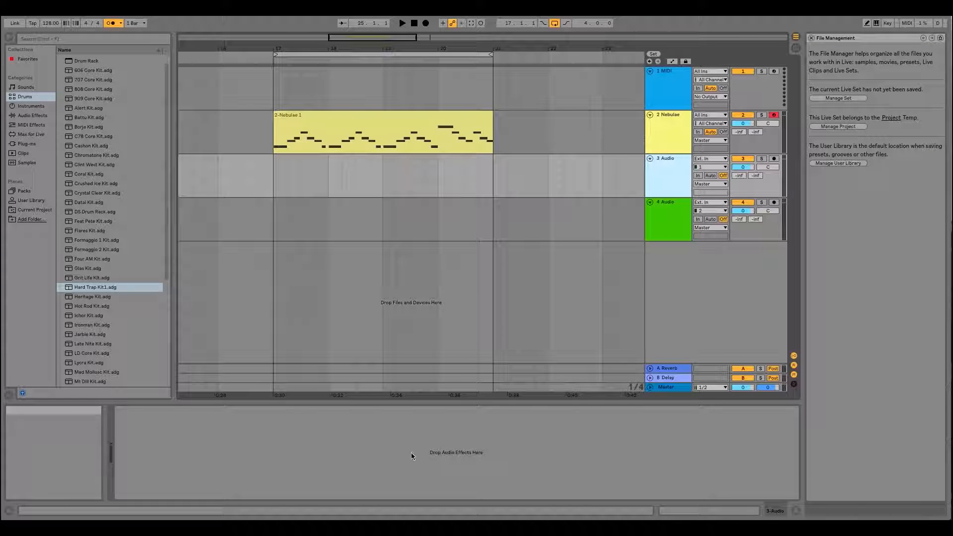
- Load an empty Drum Rack from the instruments onto the 1 MIDI track
{"action": "left_click", "coordinate": [670, 87]}
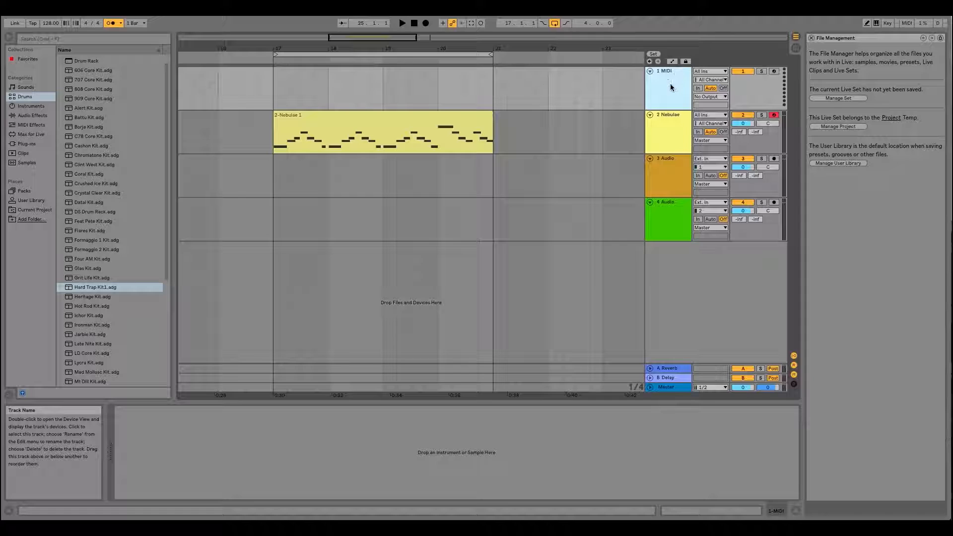
{"action": "left_click", "coordinate": [32, 106]}
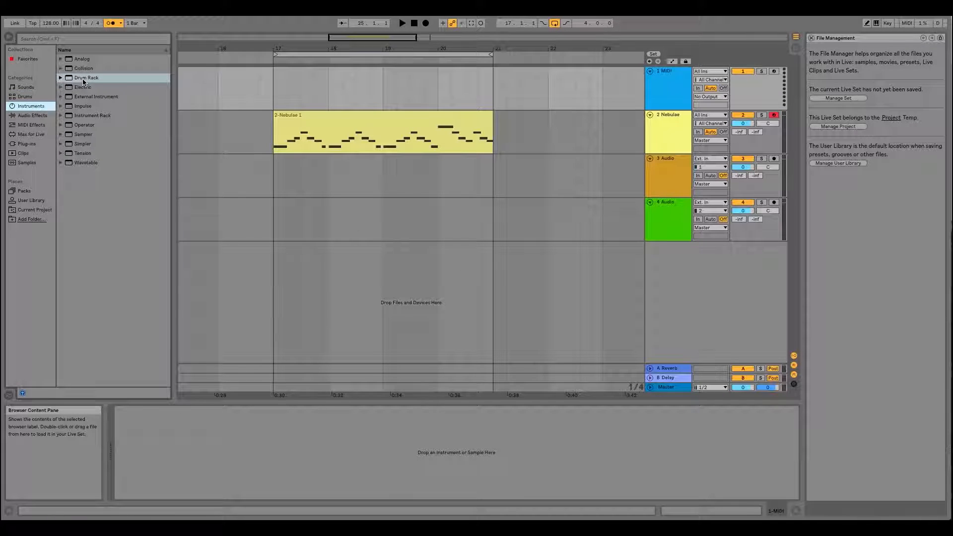
{"action": "left_click", "coordinate": [60, 78]}
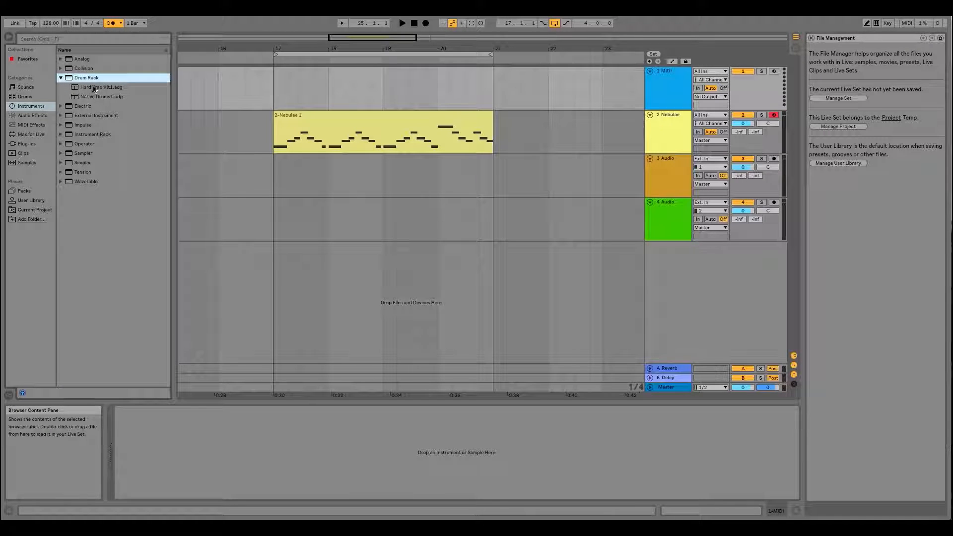
{"action": "left_click", "coordinate": [25, 96]}
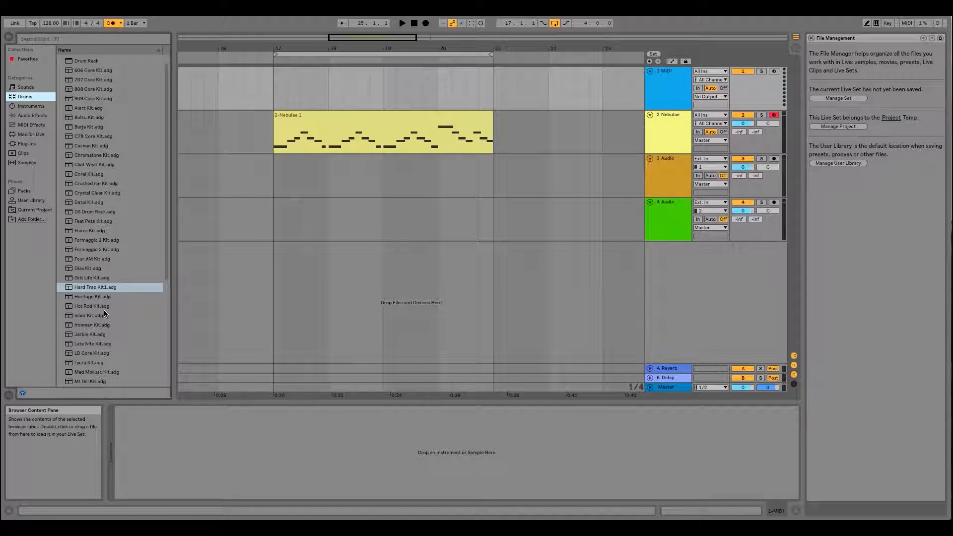
{"action": "left_click", "coordinate": [30, 106]}
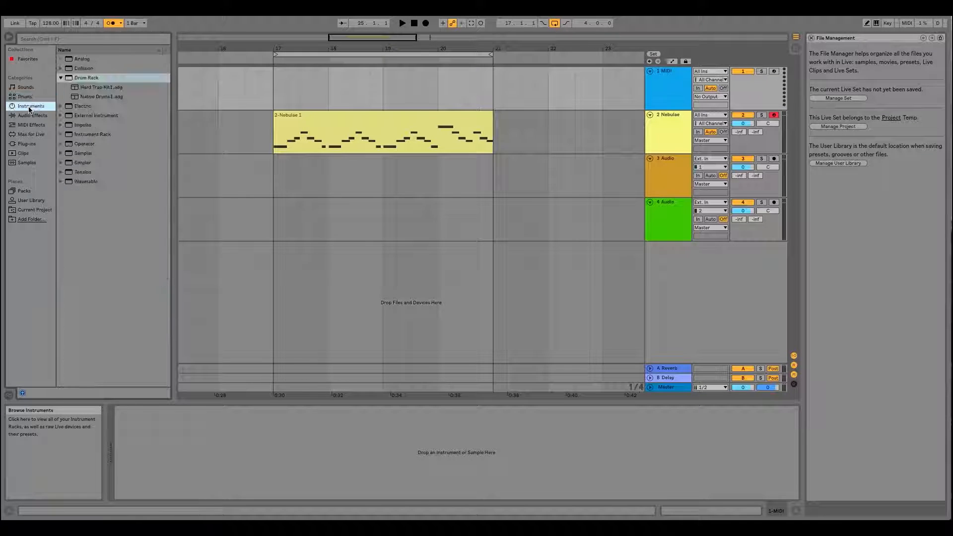
{"action": "double_click", "coordinate": [90, 77]}
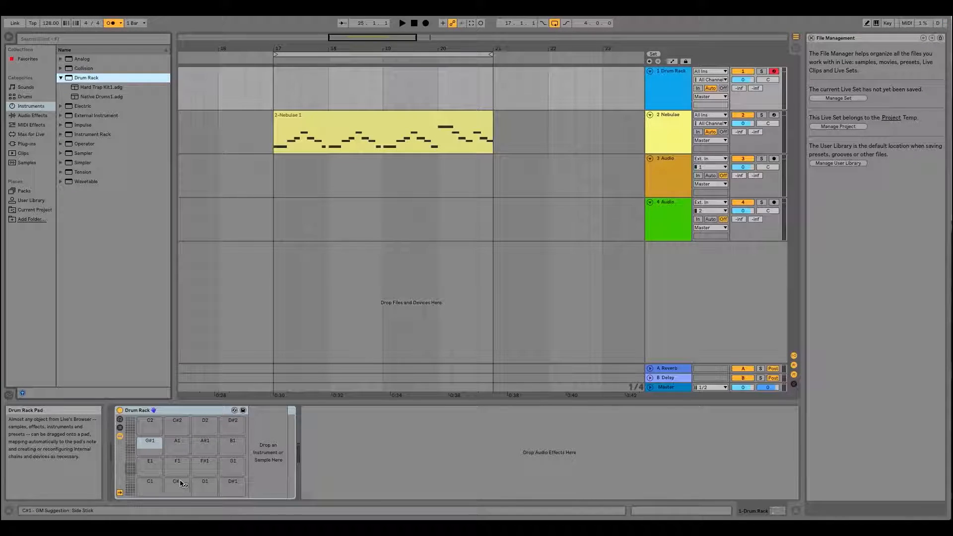
- Switch to the One Shots folder in Finder and audition the samples from ANALOG KICKS 023.wav through Percussion [Wood].wav
{"action": "left_click", "coordinate": [178, 473]}
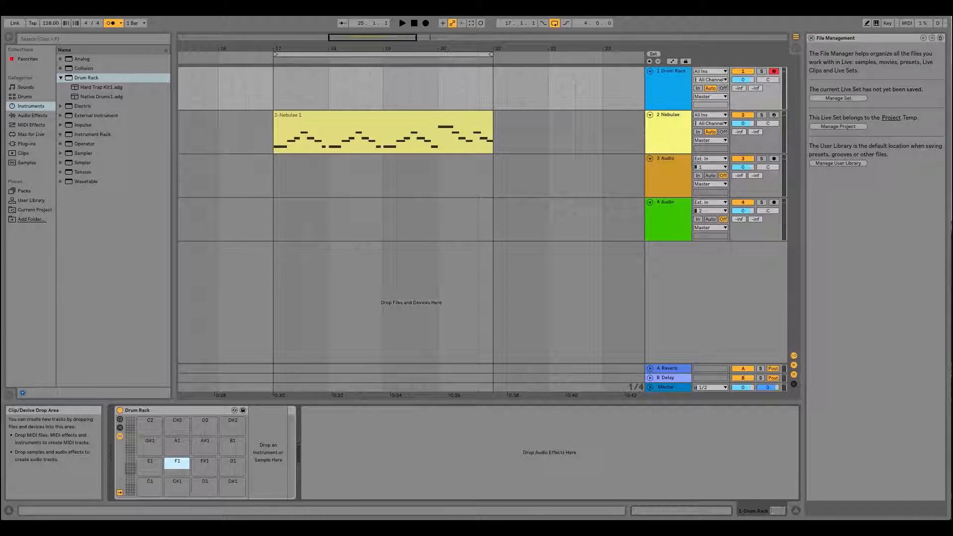
{"action": "left_click_drag", "start_coordinate": [437, 1], "coordinate": [415, 88]}
{"action": "scroll", "coordinate": [416, 203], "scroll_direction": "up", "scroll_amount": 15}
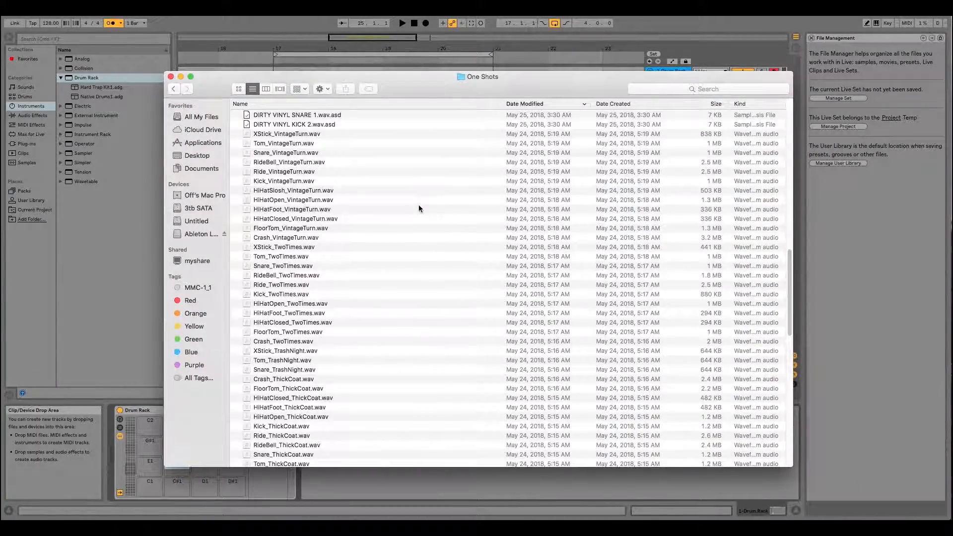
{"action": "scroll", "coordinate": [419, 206], "scroll_direction": "up", "scroll_amount": 15}
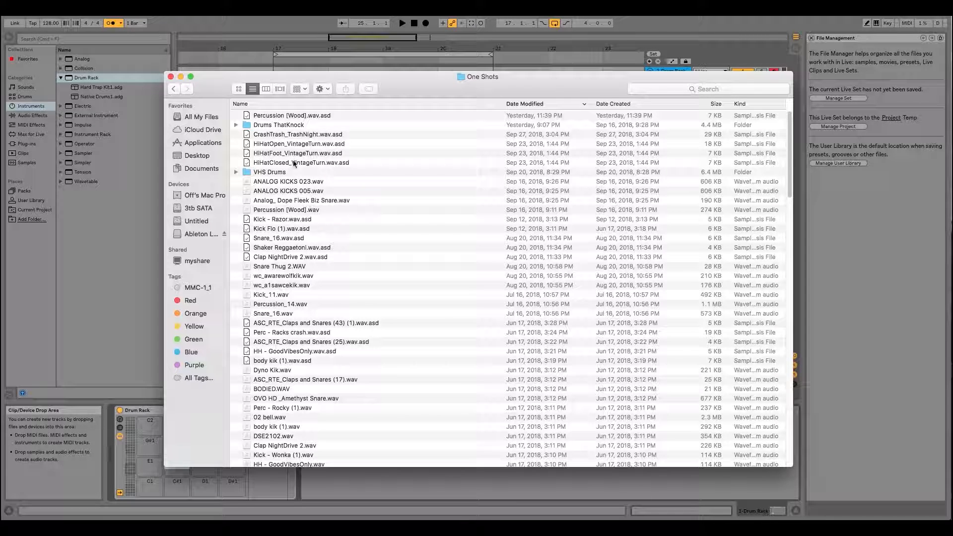
{"action": "left_click", "coordinate": [276, 182]}
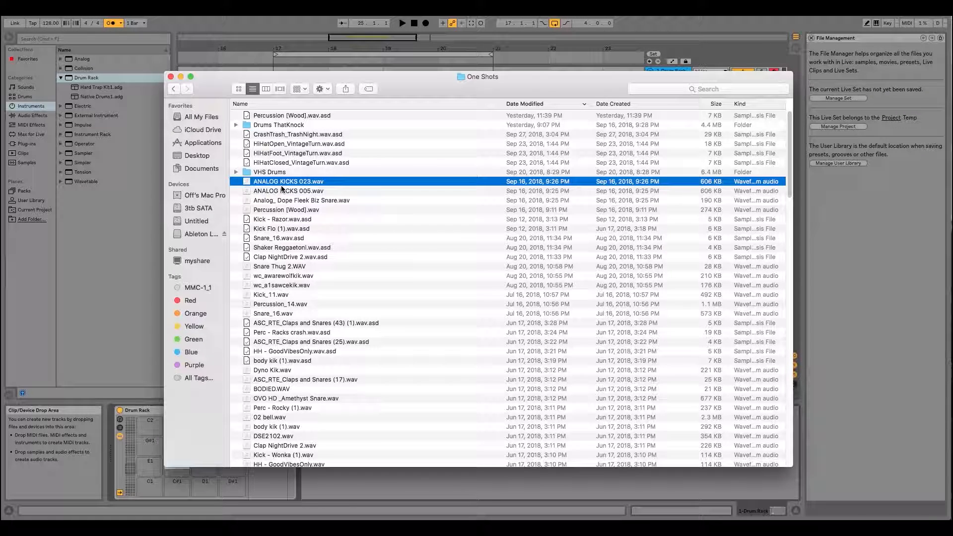
{"action": "key", "text": "space"}
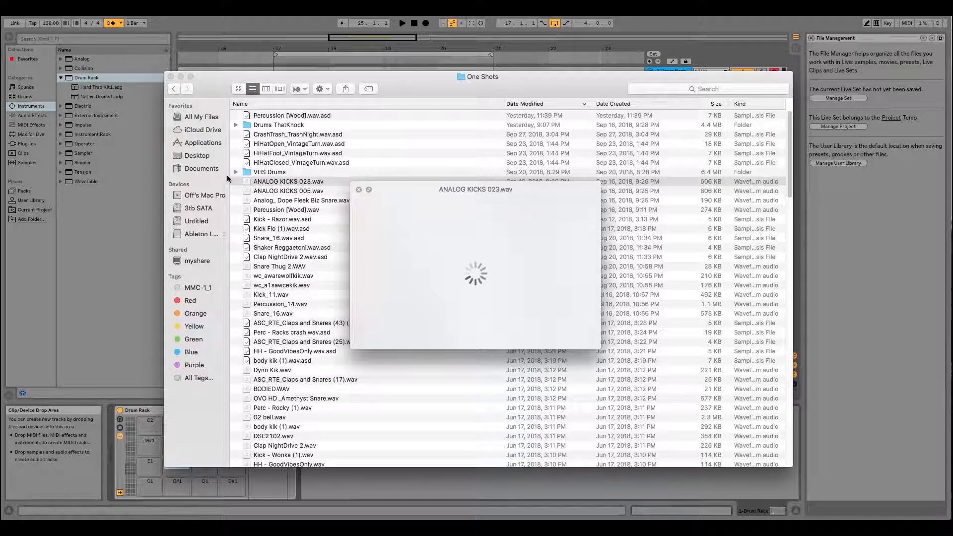
{"action": "key", "text": "Down"}
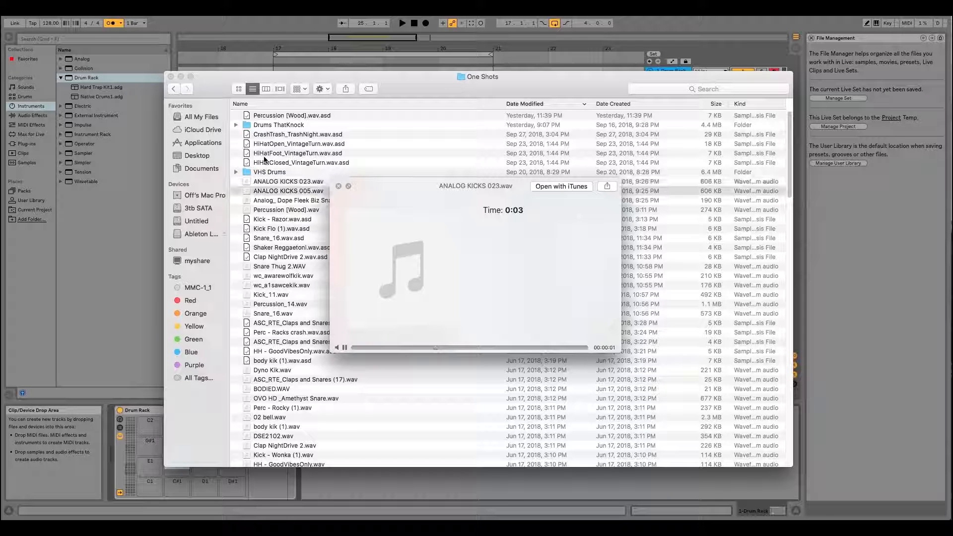
{"action": "key", "text": "Down"}
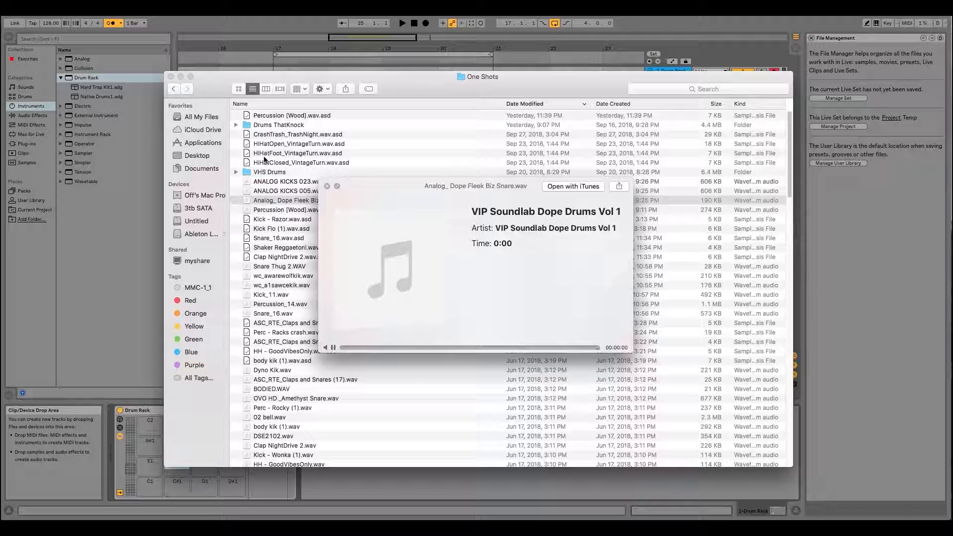
{"action": "key", "text": "Down"}
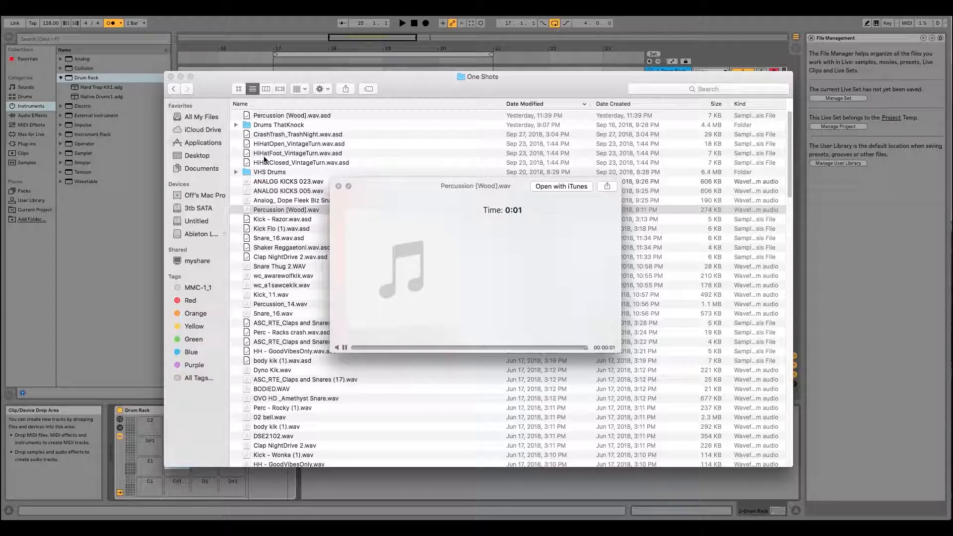
- Load Percussion [Wood].wav from the One Shots folder onto the Drum Rack's F#1 pad
{"action": "key", "text": "space"}
{"action": "left_click_drag", "start_coordinate": [424, 89], "coordinate": [628, 61]}
{"action": "left_click_drag", "start_coordinate": [478, 187], "coordinate": [200, 462]}
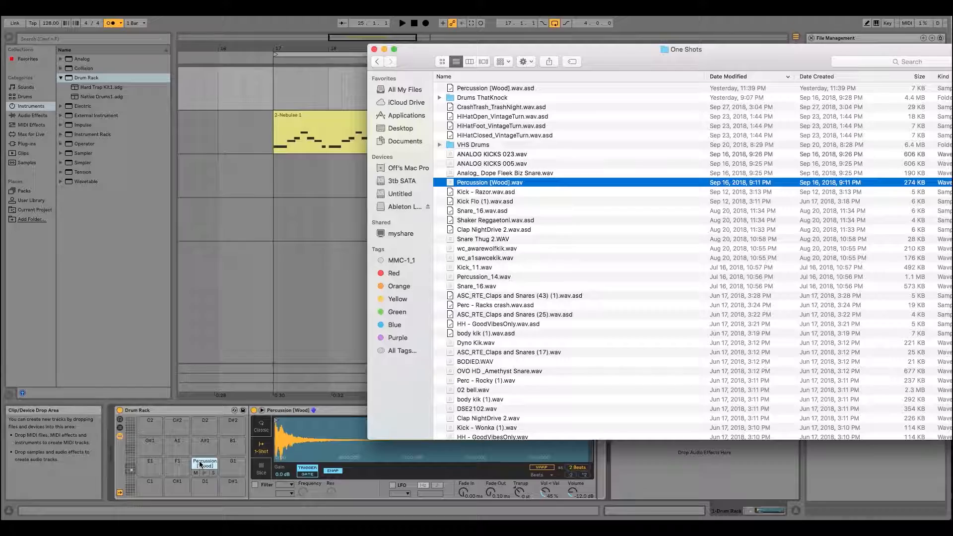
- Clear the view of the Drum Rack and preview the One Shots files from Kick Flo (1).wav.asd through Kick_11.wav
{"action": "left_click_drag", "start_coordinate": [411, 66], "coordinate": [112, 0]}
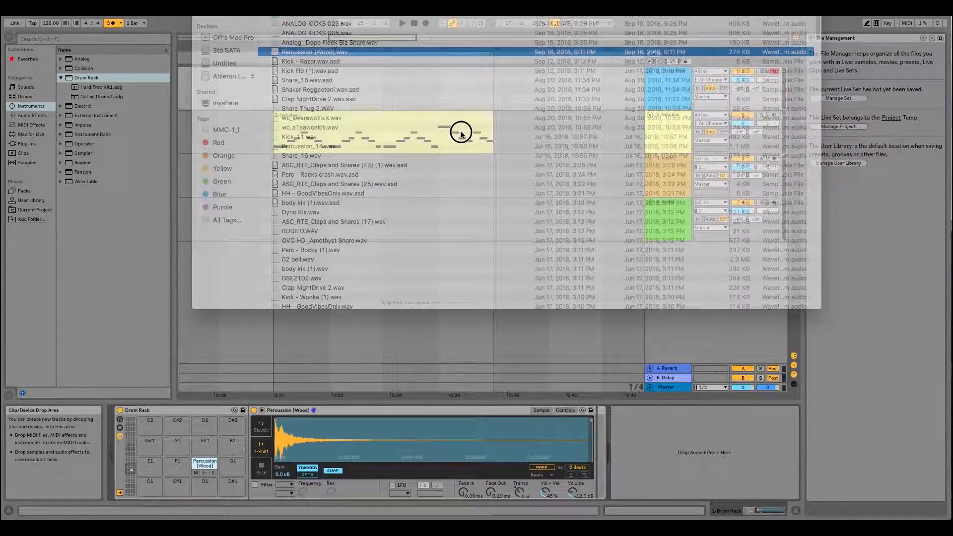
{"action": "left_click_drag", "start_coordinate": [457, 132], "coordinate": [477, 90]}
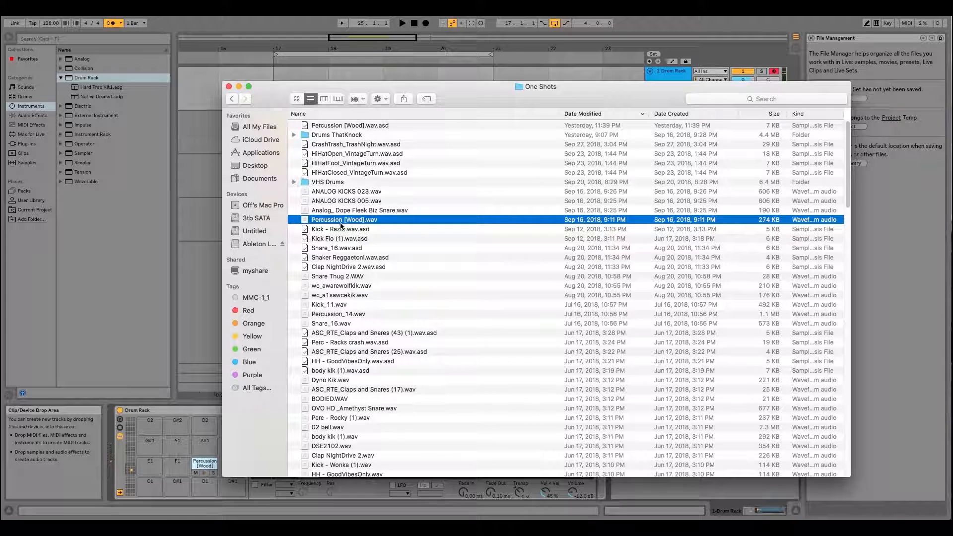
{"action": "left_click", "coordinate": [344, 229]}
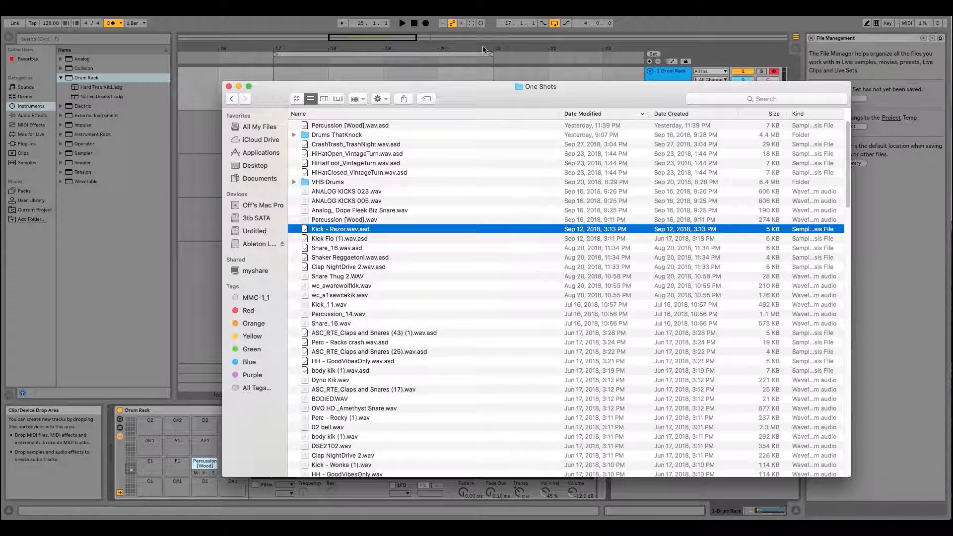
{"action": "left_click_drag", "start_coordinate": [474, 91], "coordinate": [565, 38]}
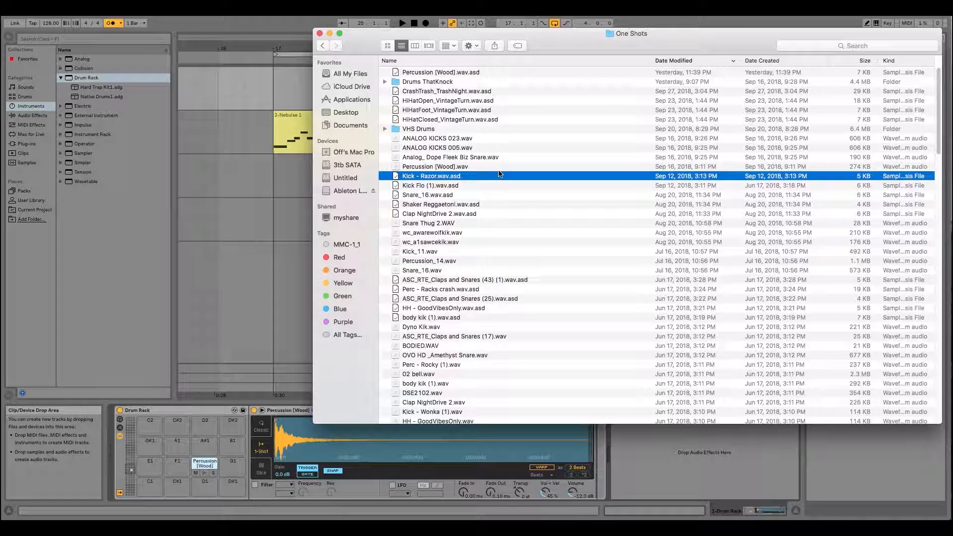
{"action": "key", "text": "Down"}
{"action": "key", "text": "space"}
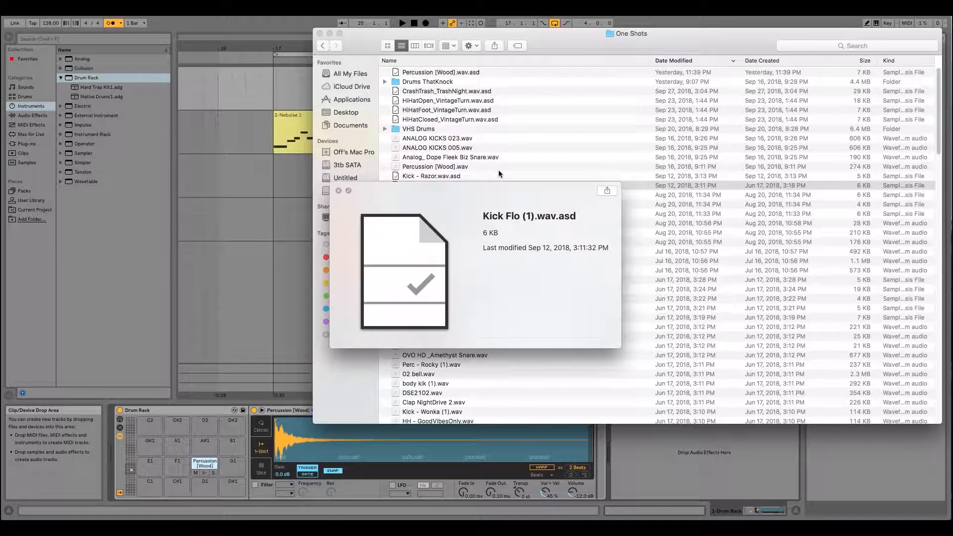
{"action": "key", "text": "Down"}
{"action": "key", "text": "Down"}
{"action": "key", "text": "Down"}
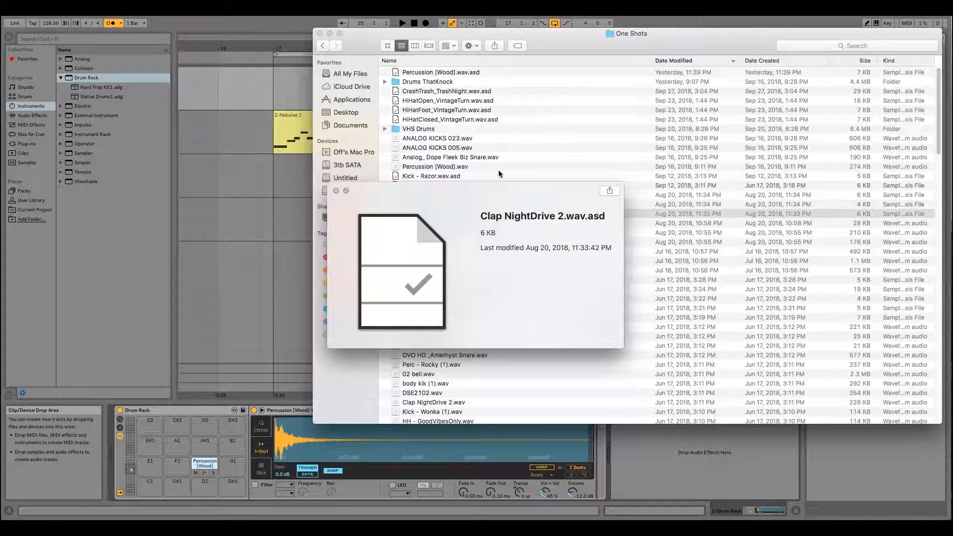
{"action": "key", "text": "Down"}
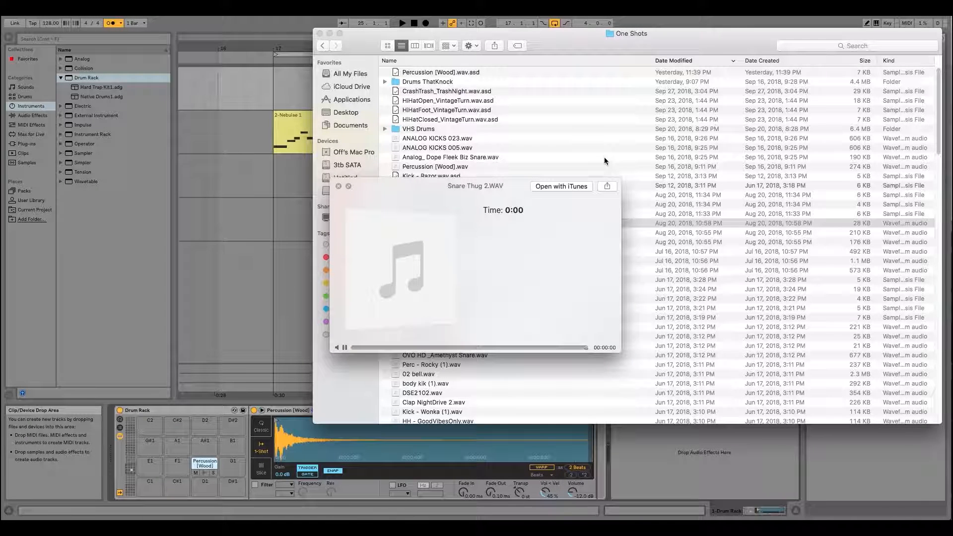
{"action": "key", "text": "Down"}
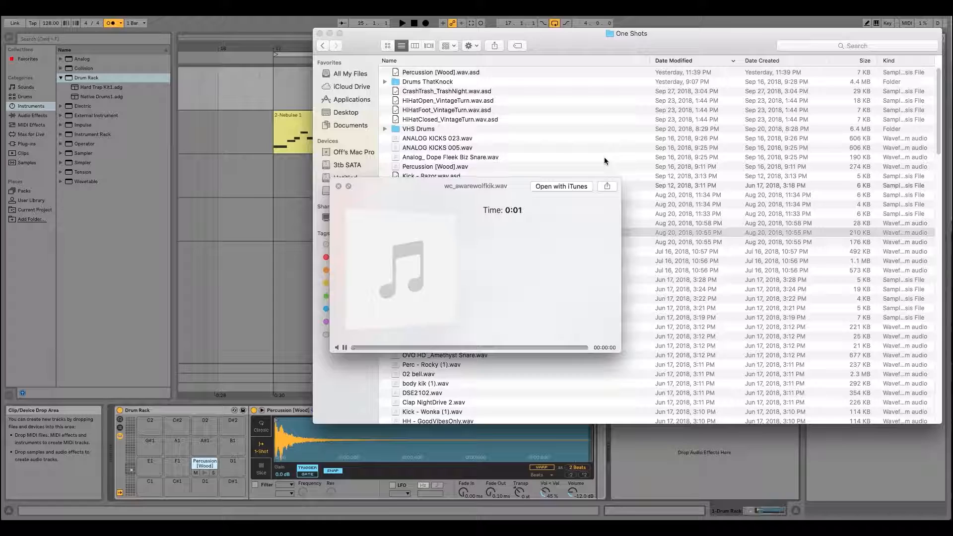
{"action": "key", "text": "Down"}
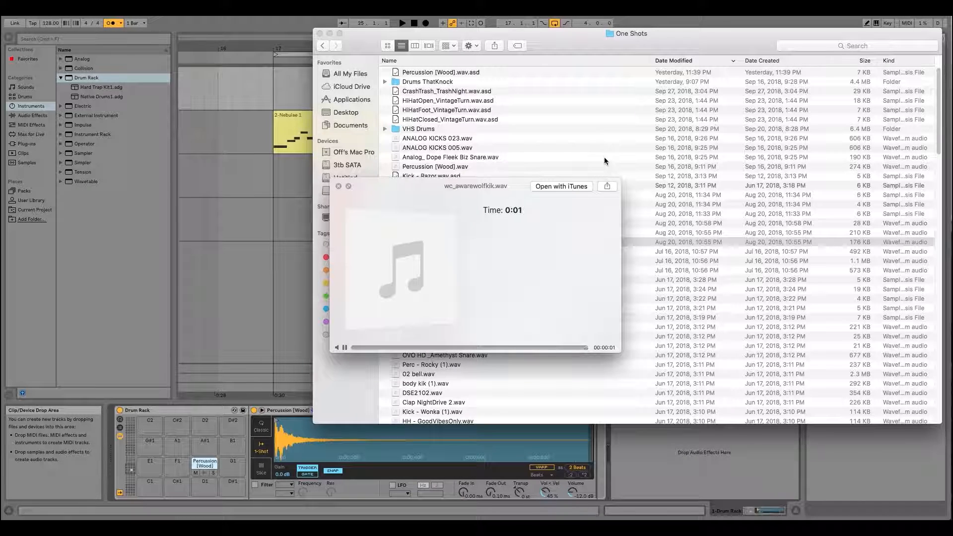
{"action": "key", "text": "Down"}
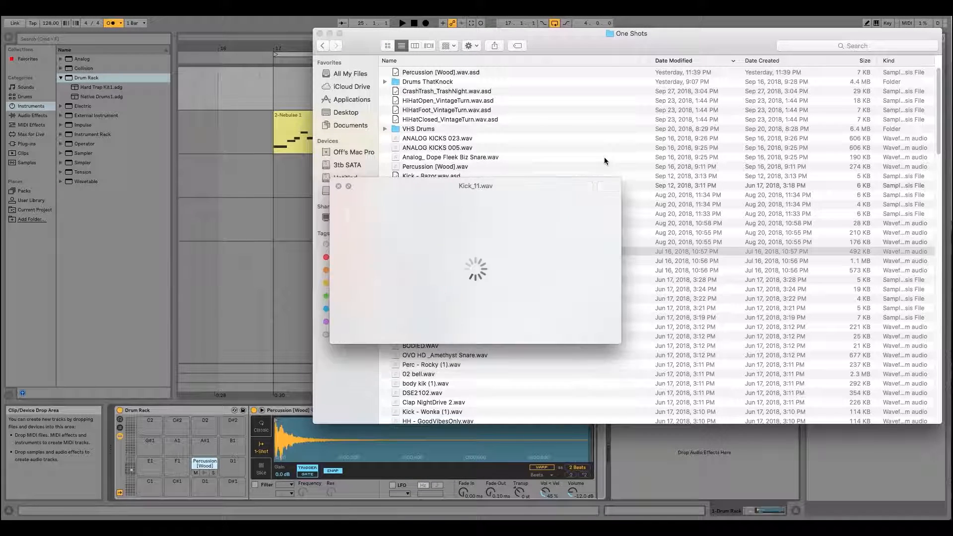
- Replay Snare Thug 2.WAV and the two wc_ kick samples, and continue previewing the files through body kik (1).wav.asd
{"action": "key", "text": "Up"}
{"action": "key", "text": "Up"}
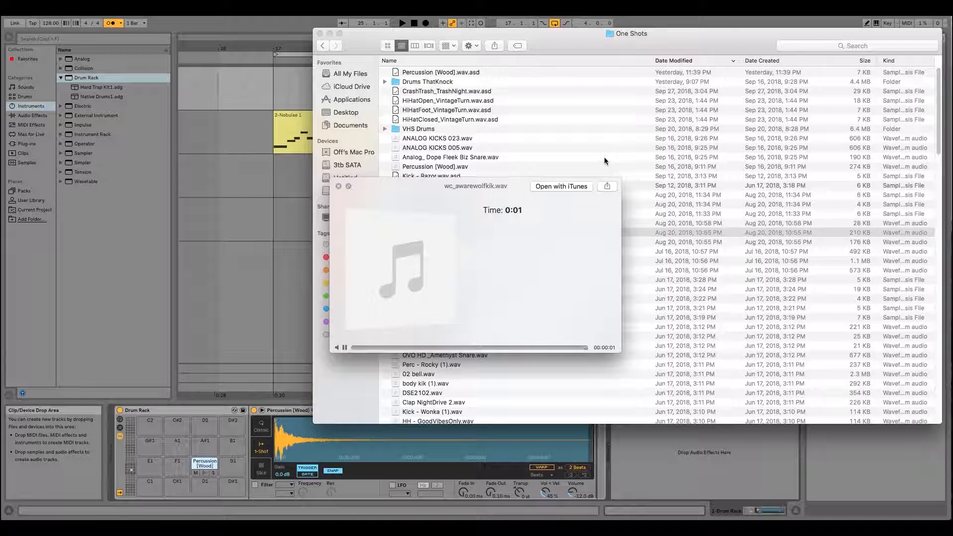
{"action": "key", "text": "Up"}
{"action": "key", "text": "Down"}
{"action": "key", "text": "Down"}
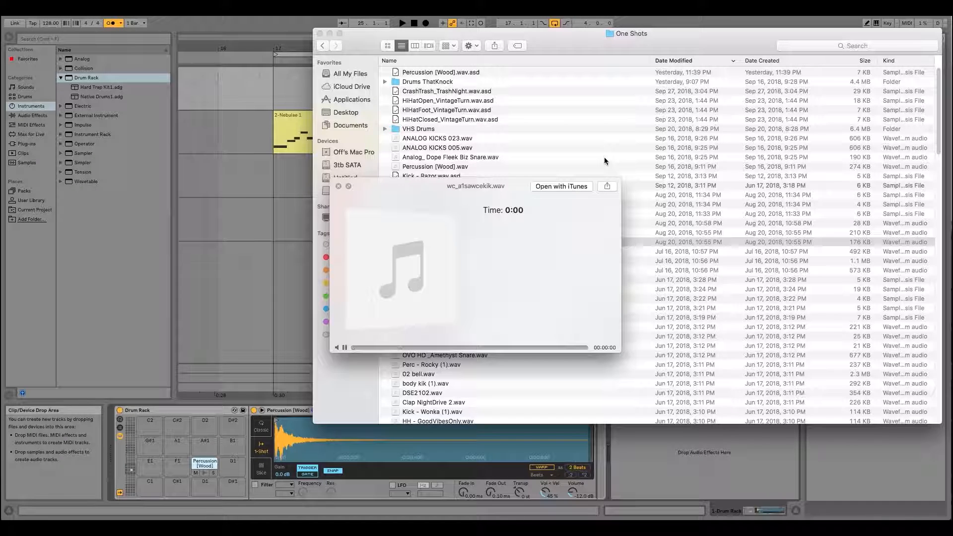
{"action": "key", "text": "Down"}
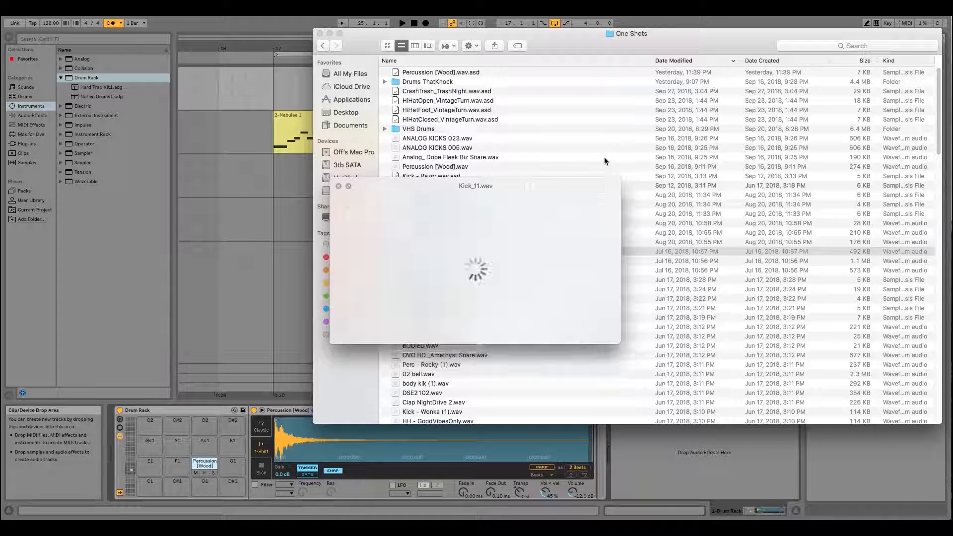
{"action": "key", "text": "Down"}
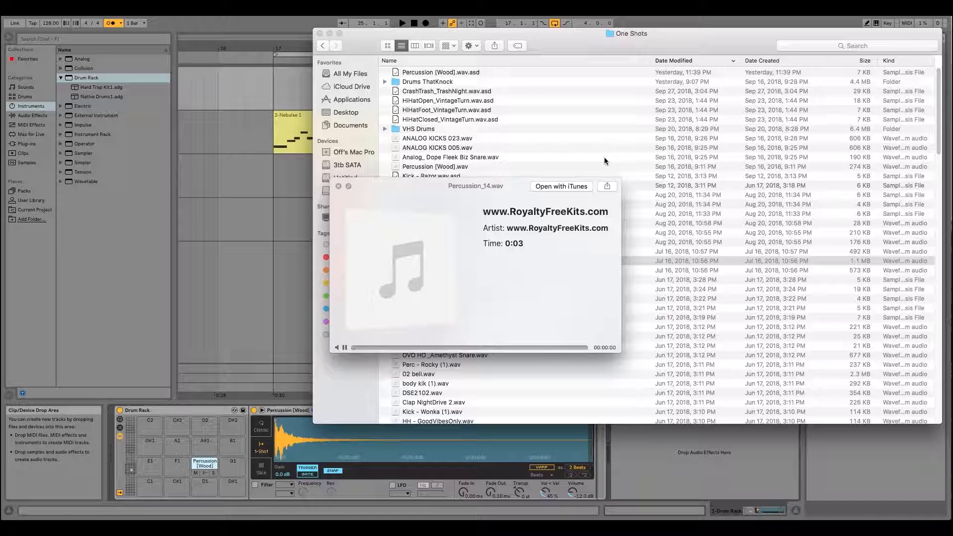
{"action": "key", "text": "Down"}
{"action": "key", "text": "Down"}
{"action": "key", "text": "Down"}
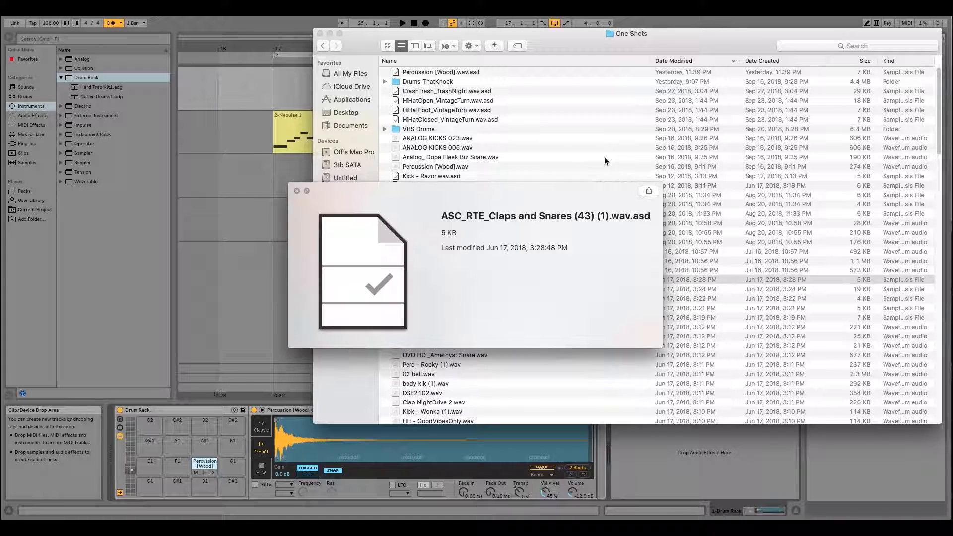
{"action": "key", "text": "Down"}
{"action": "key", "text": "Down"}
{"action": "key", "text": "Down"}
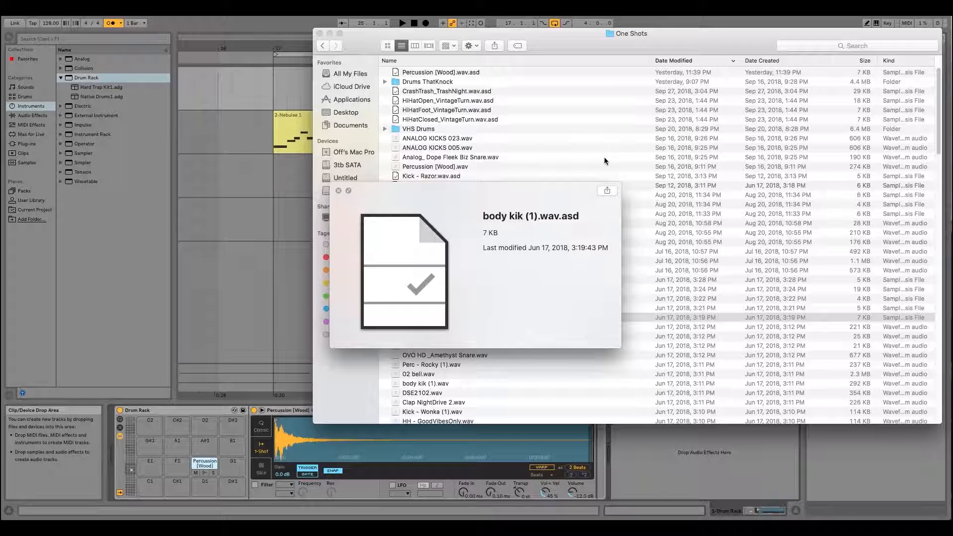
- Audition the one-shot samples from Dyno Kik.wav through Clap NightDrive 2.wav
{"action": "key", "text": "Down"}
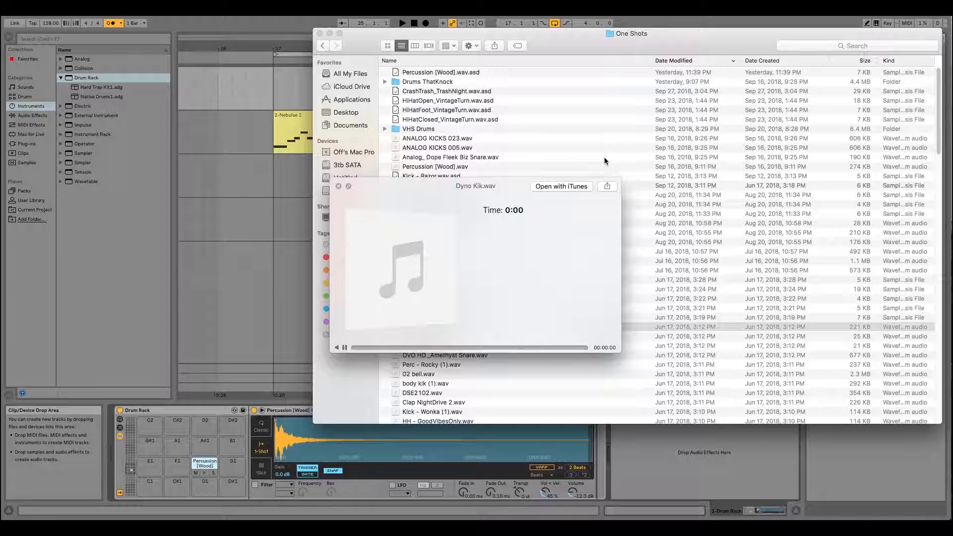
{"action": "key", "text": "Down"}
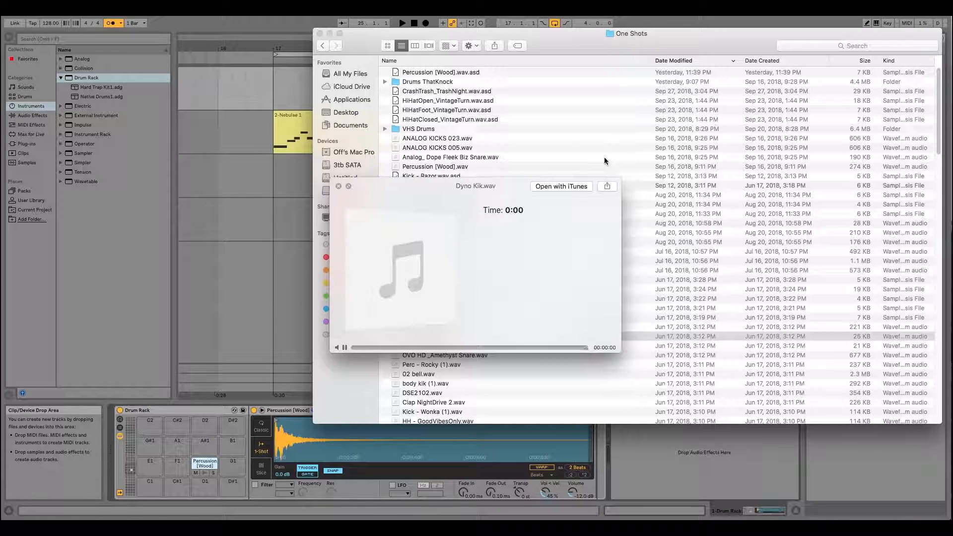
{"action": "key", "text": "Down"}
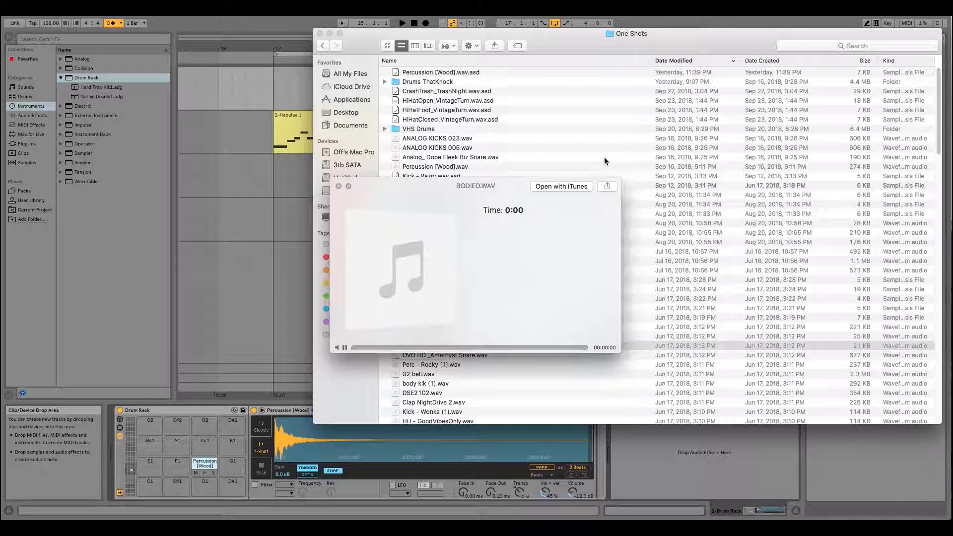
{"action": "key", "text": "Up"}
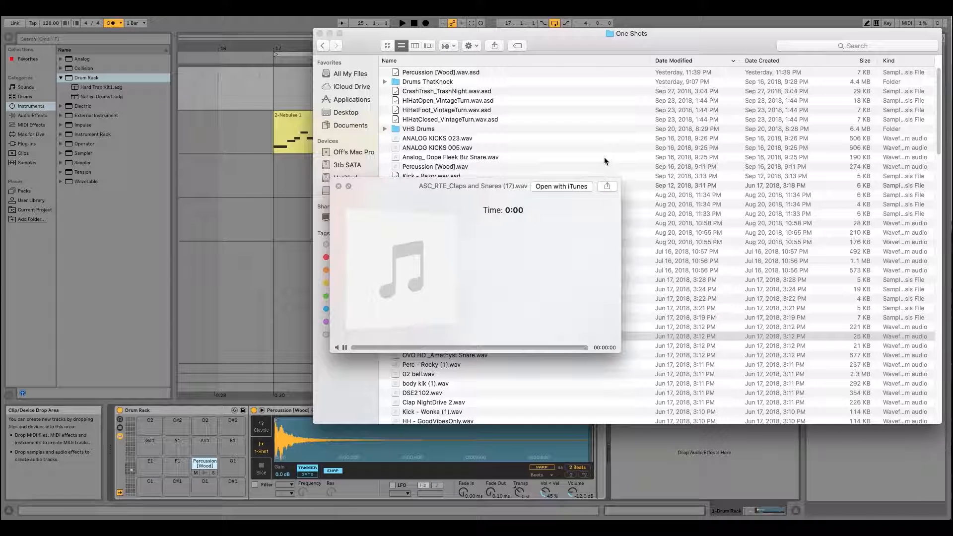
{"action": "key", "text": "Down"}
{"action": "key", "text": "Down"}
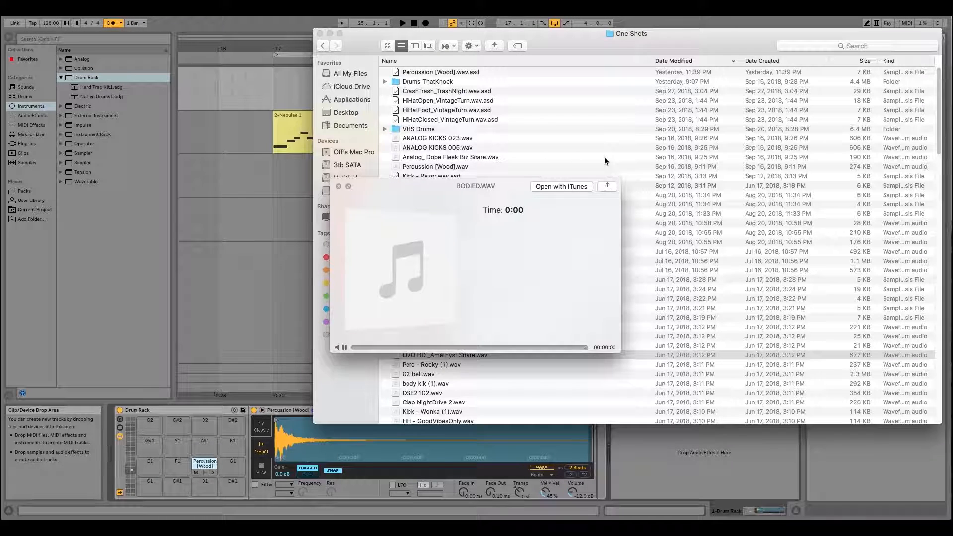
{"action": "key", "text": "Down"}
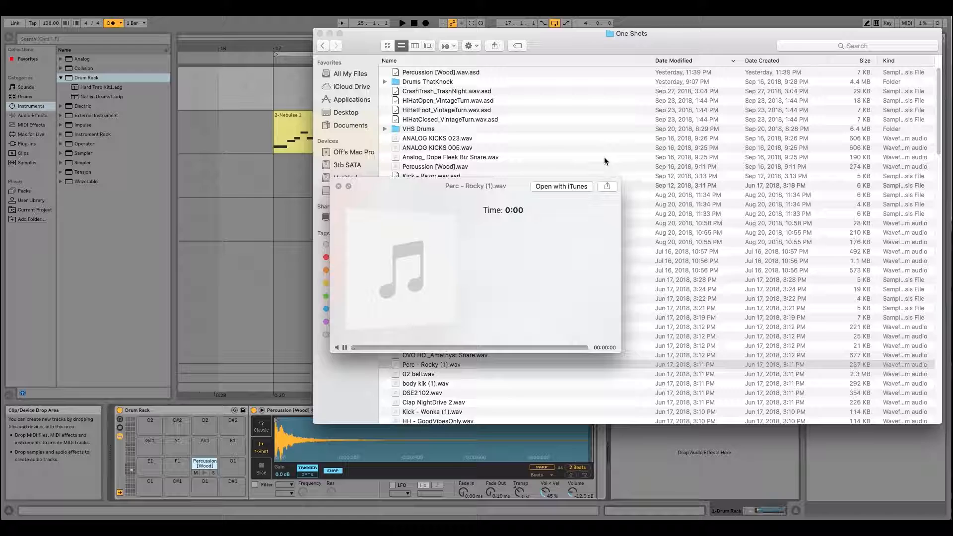
{"action": "key", "text": "Down"}
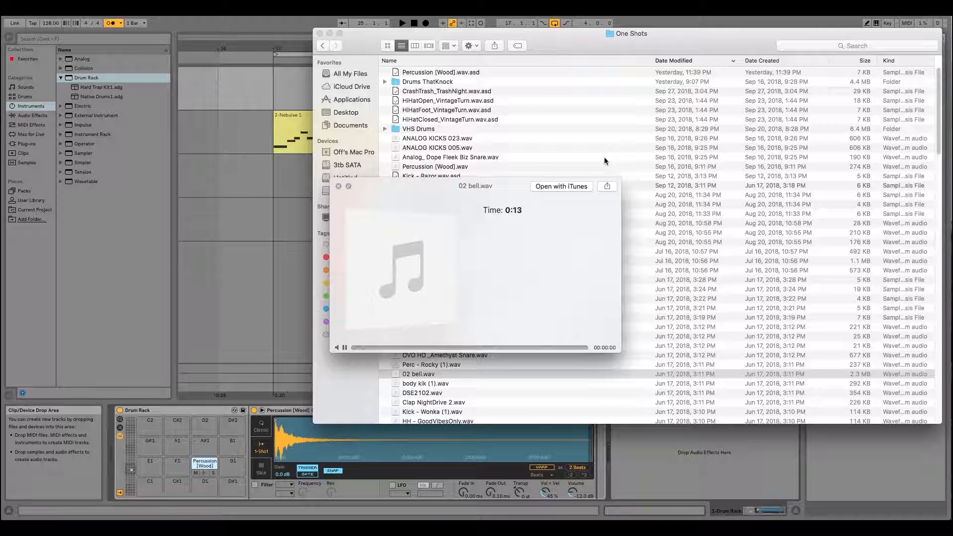
{"action": "key", "text": "Down"}
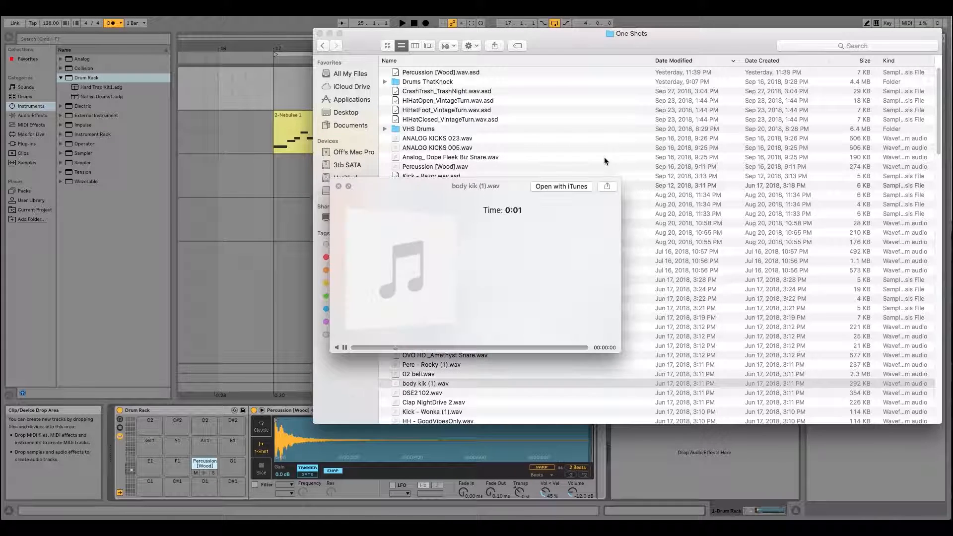
{"action": "key", "text": "Down"}
{"action": "key", "text": "Down"}
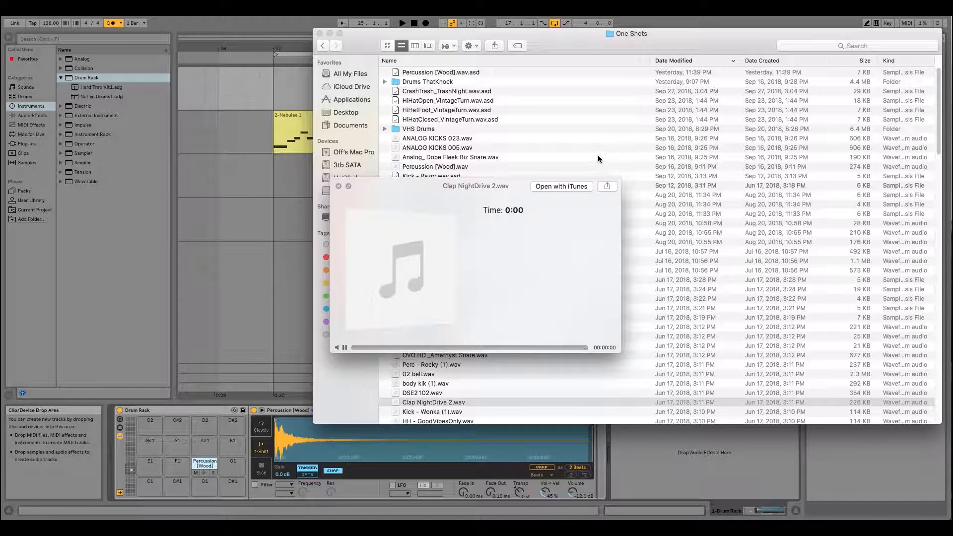
- Close the clap sample's preview and open the Drums ThatKnock folder inside One Shots
{"action": "key", "text": "space"}
{"action": "left_click", "coordinate": [416, 83]}
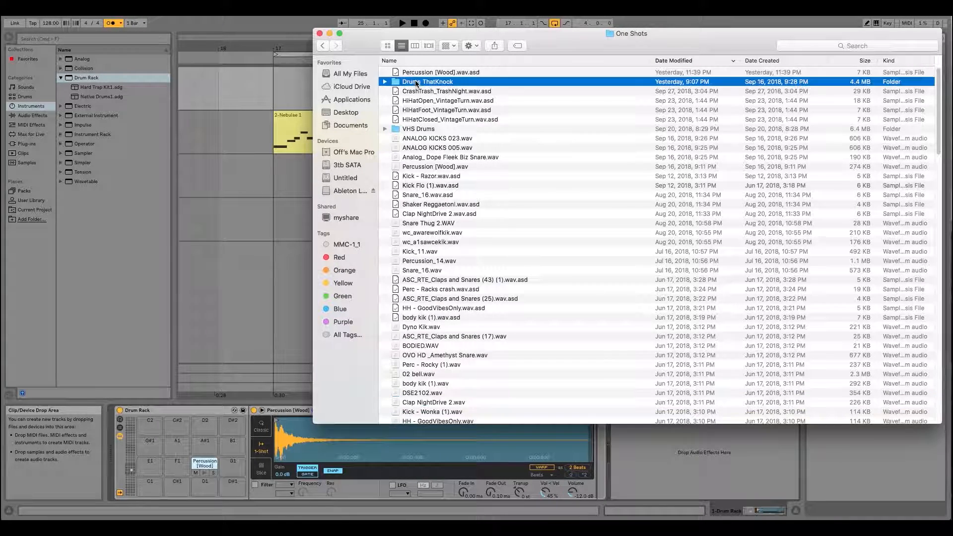
{"action": "double_click", "coordinate": [416, 83]}
{"action": "left_click_drag", "start_coordinate": [526, 40], "coordinate": [514, 47]}
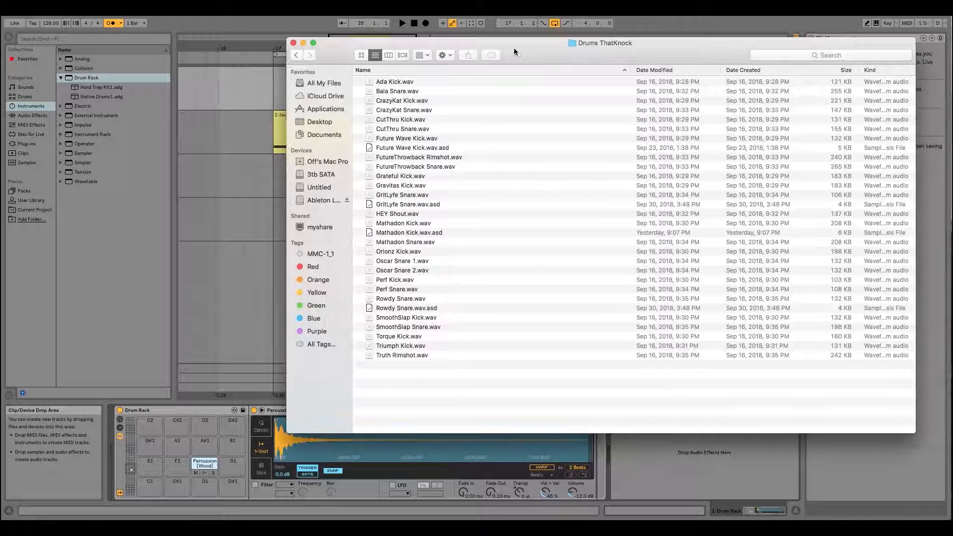
- Audition the Drums ThatKnock samples from Grateful Kick.wav onward and load Mathadon Kick.wav onto the Drum Rack's C1 pad
{"action": "left_click", "coordinate": [406, 176]}
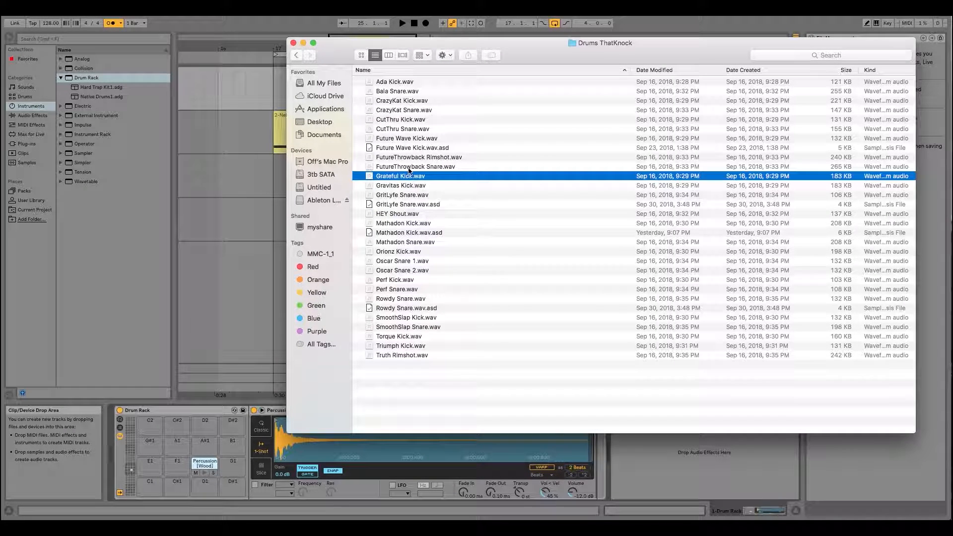
{"action": "key", "text": "space"}
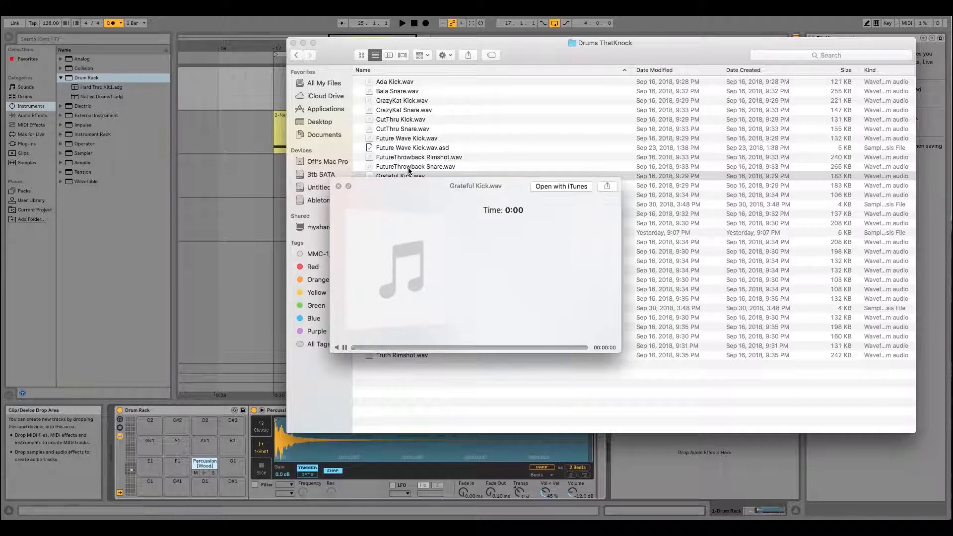
{"action": "key", "text": "Down"}
{"action": "key", "text": "Down"}
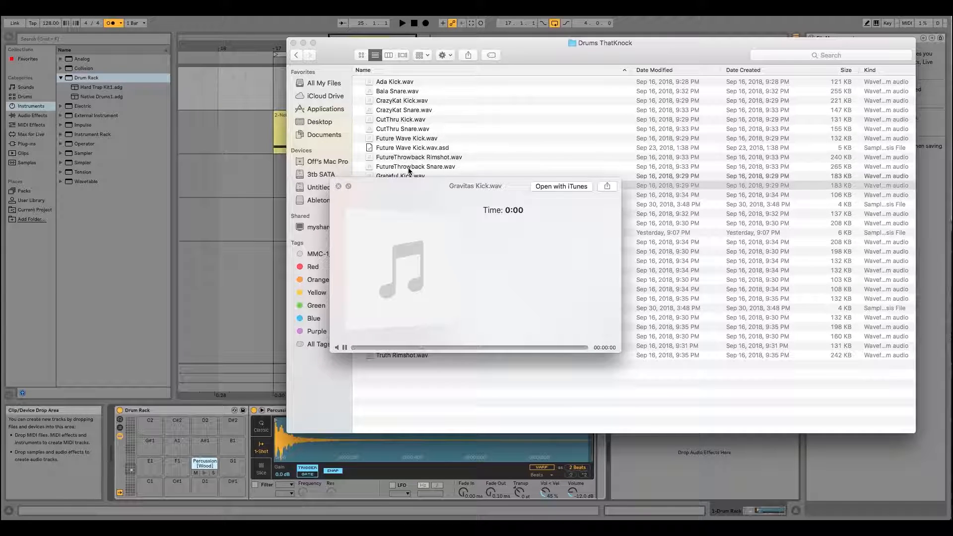
{"action": "key", "text": "Down"}
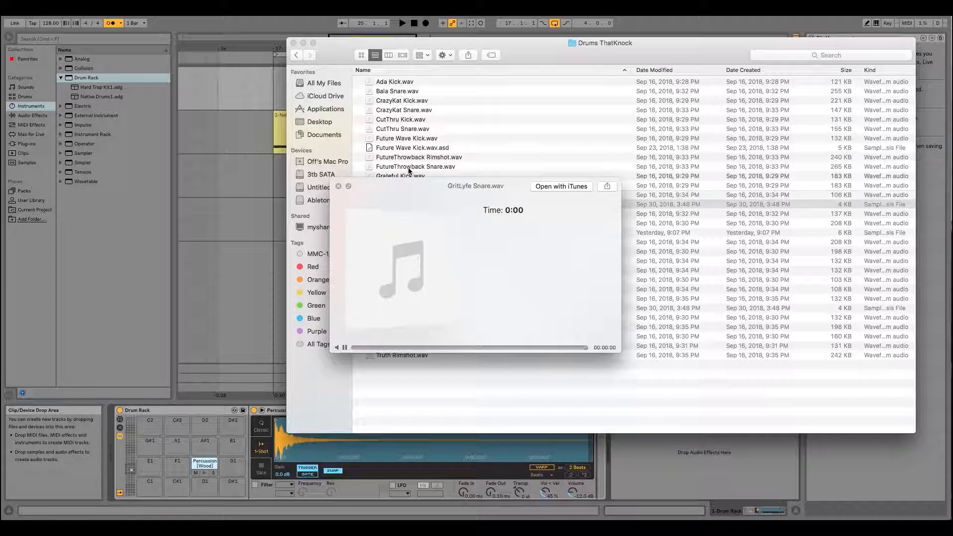
{"action": "key", "text": "Down"}
{"action": "key", "text": "Down"}
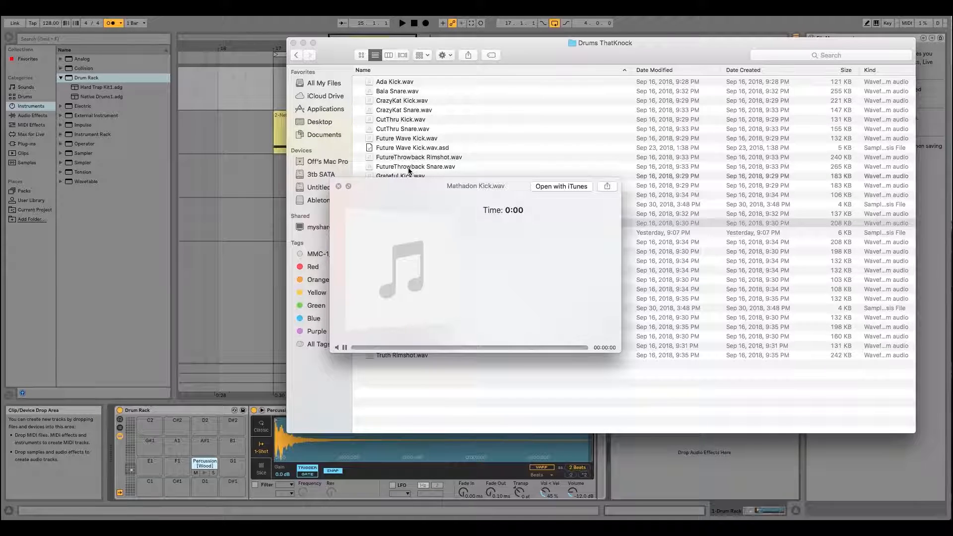
{"action": "key", "text": "space"}
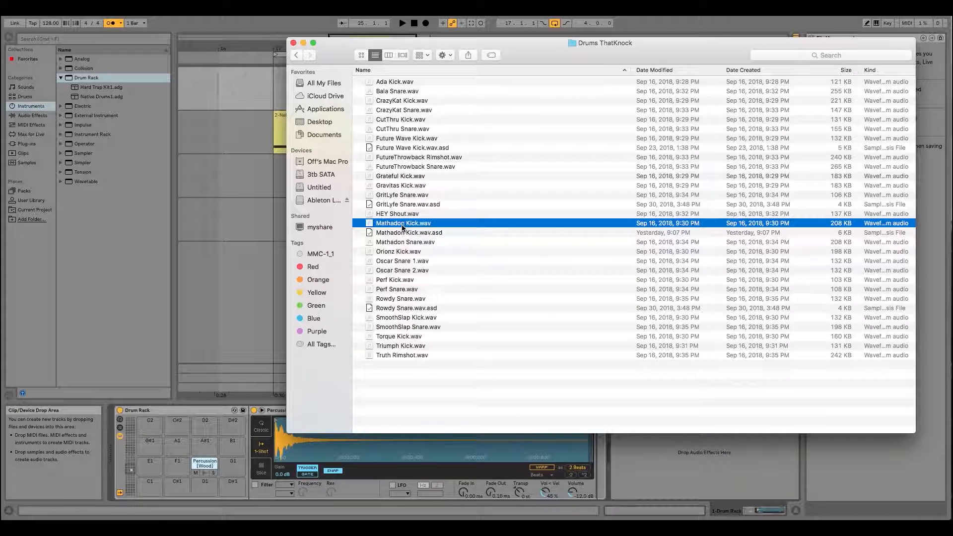
{"action": "left_click_drag", "start_coordinate": [389, 225], "coordinate": [148, 481]}
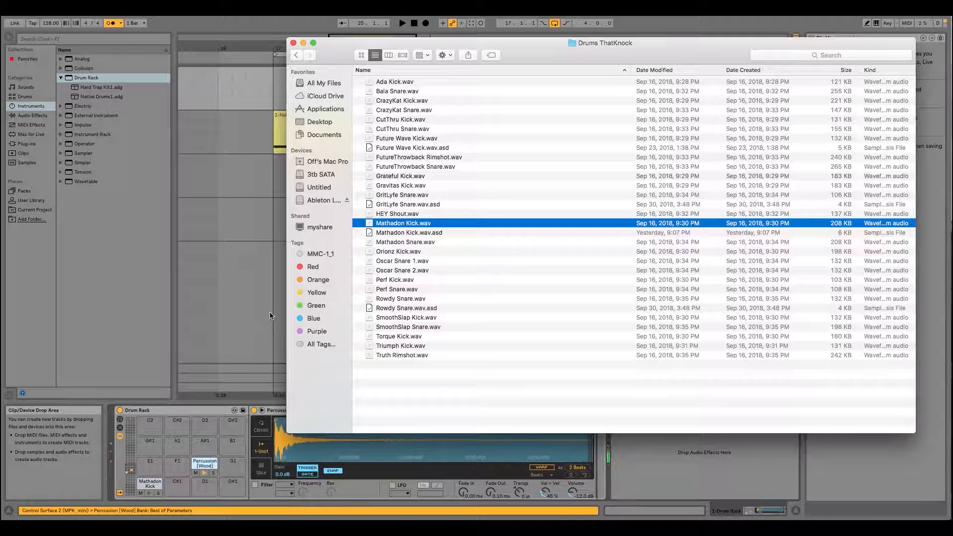
- Return to the One Shots folder, preview Snare Thug 2.WAV and load it onto the Drum Rack's F1 pad
{"action": "left_click", "coordinate": [298, 54]}
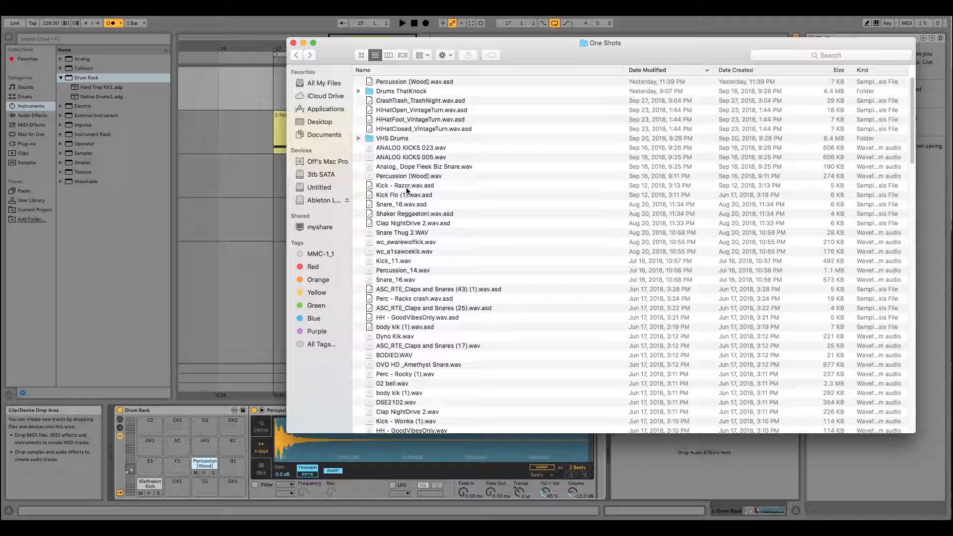
{"action": "left_click", "coordinate": [400, 234]}
{"action": "key", "text": "space"}
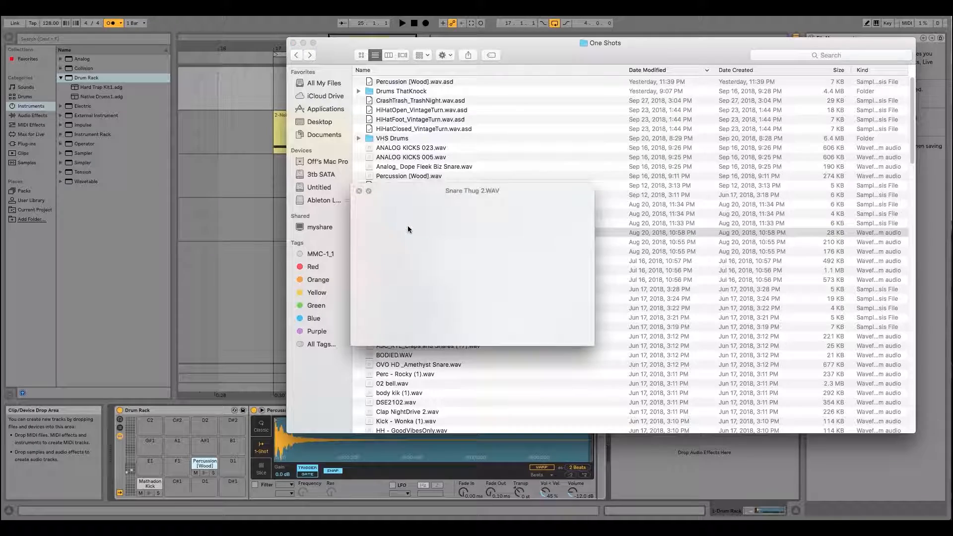
{"action": "key", "text": "space"}
{"action": "left_click_drag", "start_coordinate": [426, 240], "coordinate": [181, 464]}
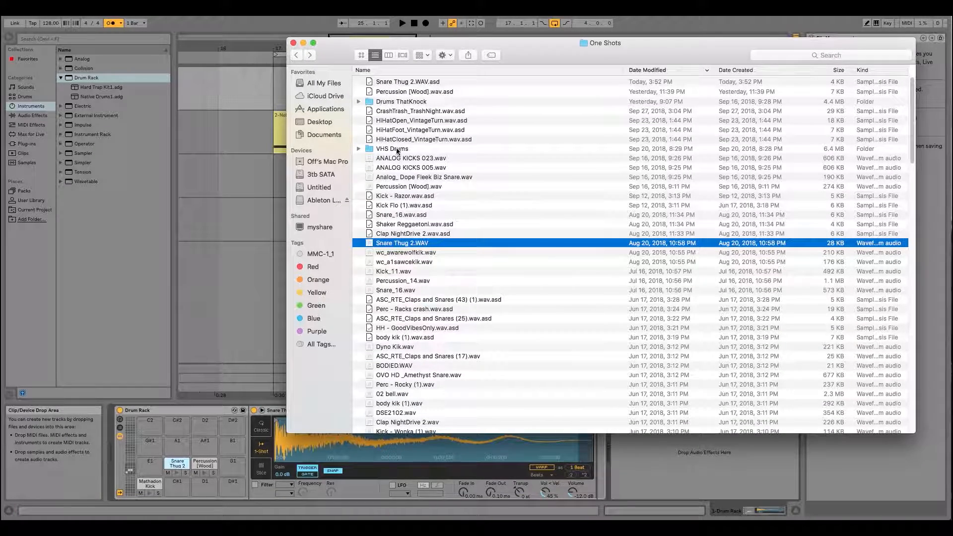
- Preview wc_awarewolfkik.wav and load it onto the Drum Rack's C#1 pad
{"action": "left_click", "coordinate": [394, 251]}
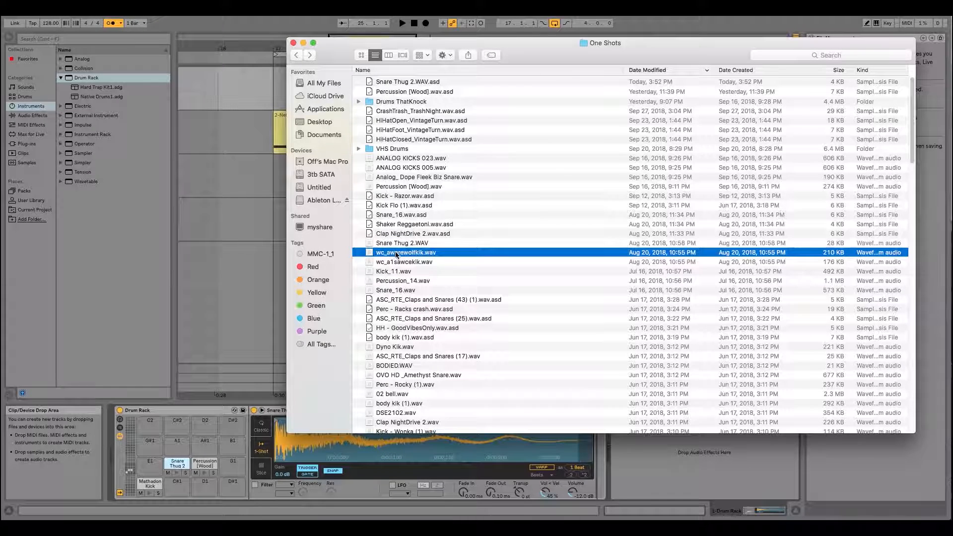
{"action": "key", "text": "space"}
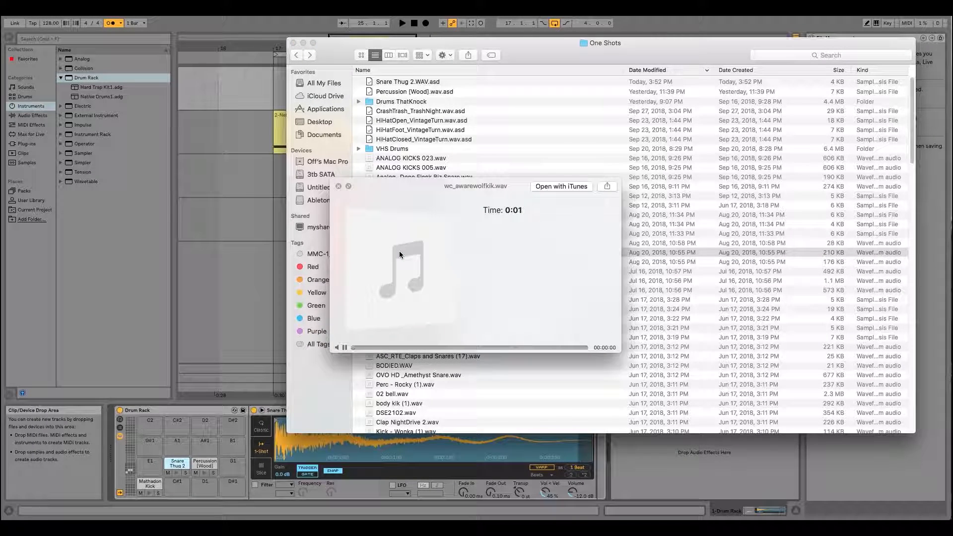
{"action": "key", "text": "space"}
{"action": "left_click_drag", "start_coordinate": [400, 253], "coordinate": [178, 484]}
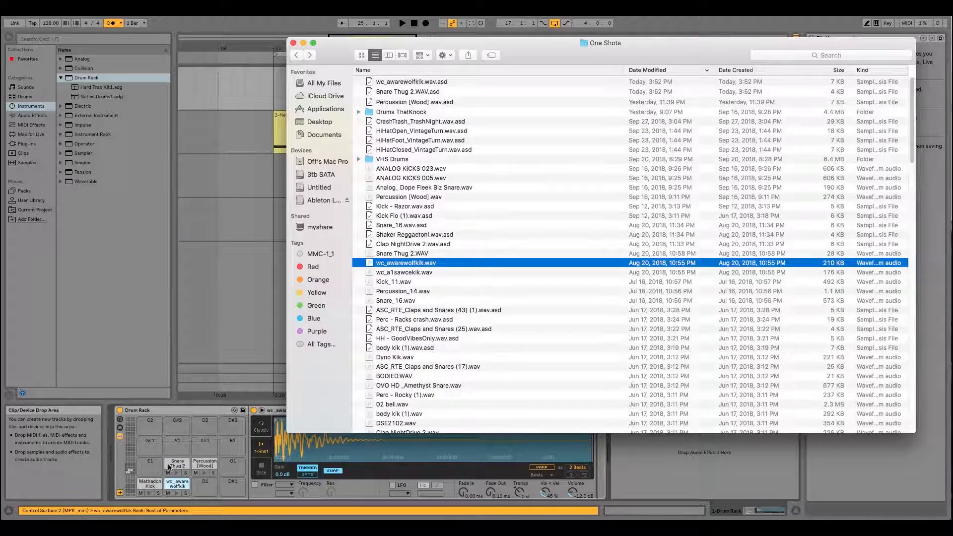
- Audition the samples from wc_a1sawcekik.wav through Snare_16.wav and load Snare_16.wav onto the Drum Rack's G1 pad
{"action": "left_click", "coordinate": [405, 272]}
{"action": "key", "text": "space"}
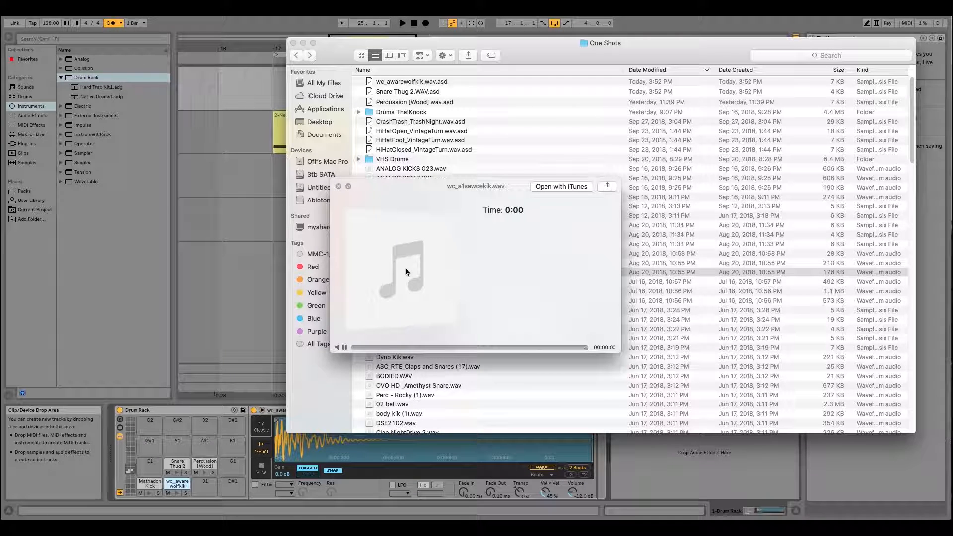
{"action": "key", "text": "Down"}
{"action": "key", "text": "Down"}
{"action": "key", "text": "Down"}
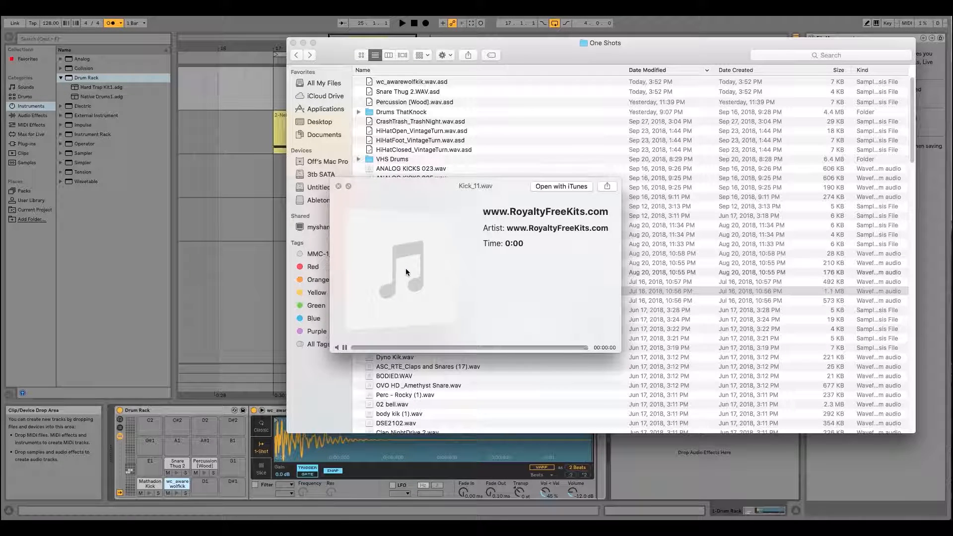
{"action": "key", "text": "Down"}
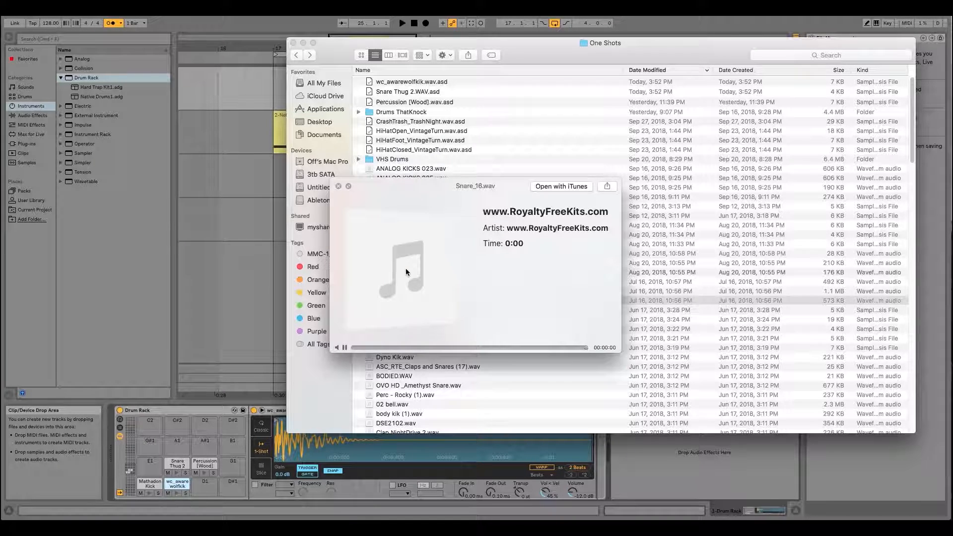
{"action": "key", "text": "space"}
{"action": "left_click", "coordinate": [227, 385]}
{"action": "left_click_drag", "start_coordinate": [227, 385], "coordinate": [233, 464]}
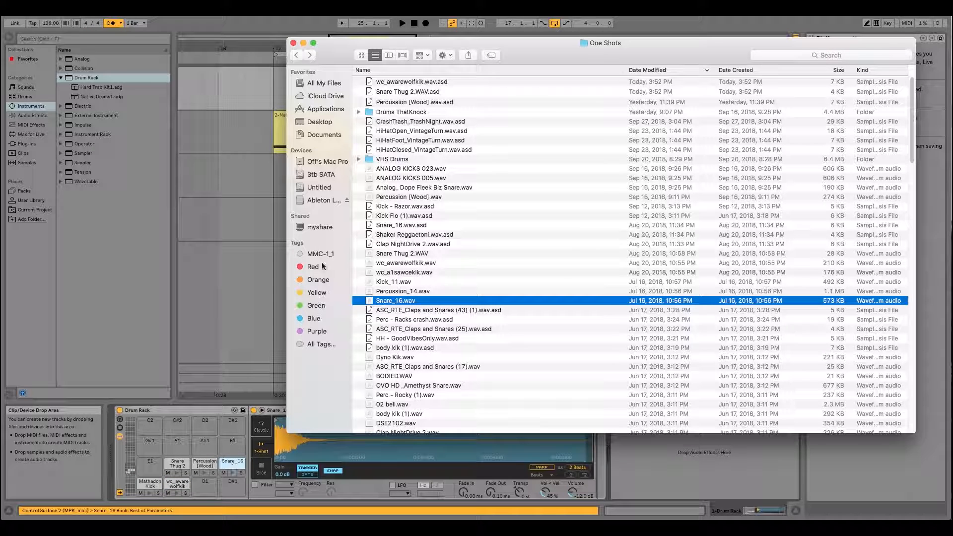
- Switch back to Ableton Live and preview the Mathadon Kick, wc_awarewolfkik, Snare Thug 2 and Percussion [Wood] pads
{"action": "left_click", "coordinate": [228, 18]}
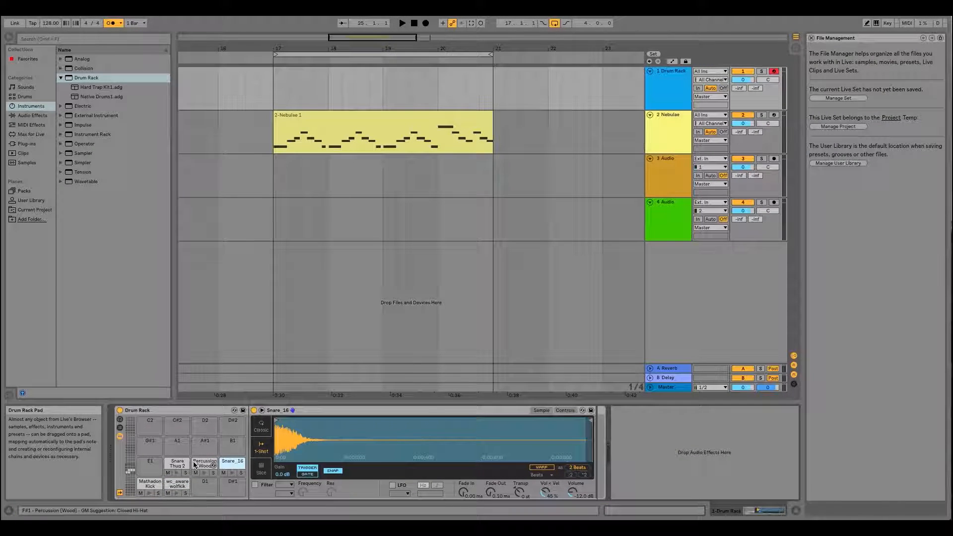
{"action": "left_click", "coordinate": [152, 493]}
{"action": "left_click", "coordinate": [176, 493]}
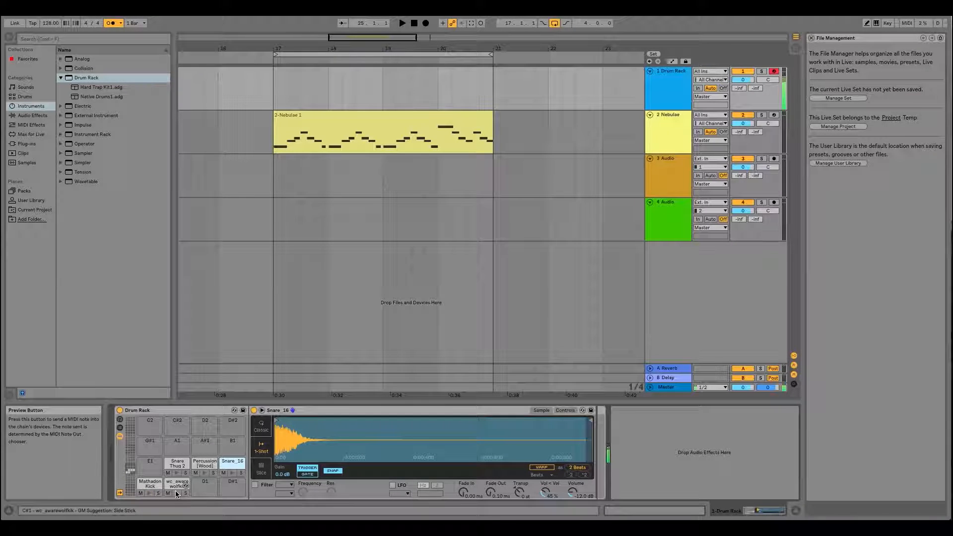
{"action": "left_click", "coordinate": [176, 473]}
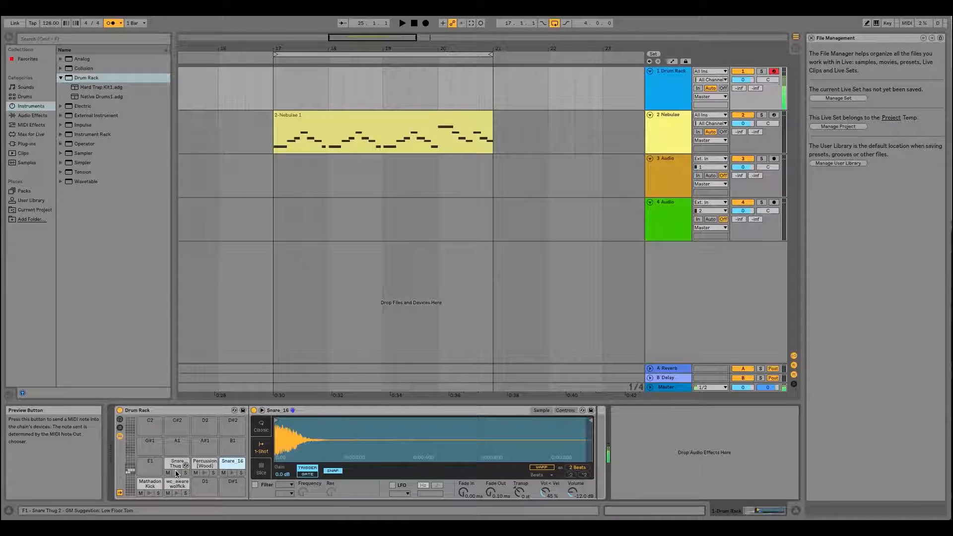
{"action": "left_click", "coordinate": [203, 473]}
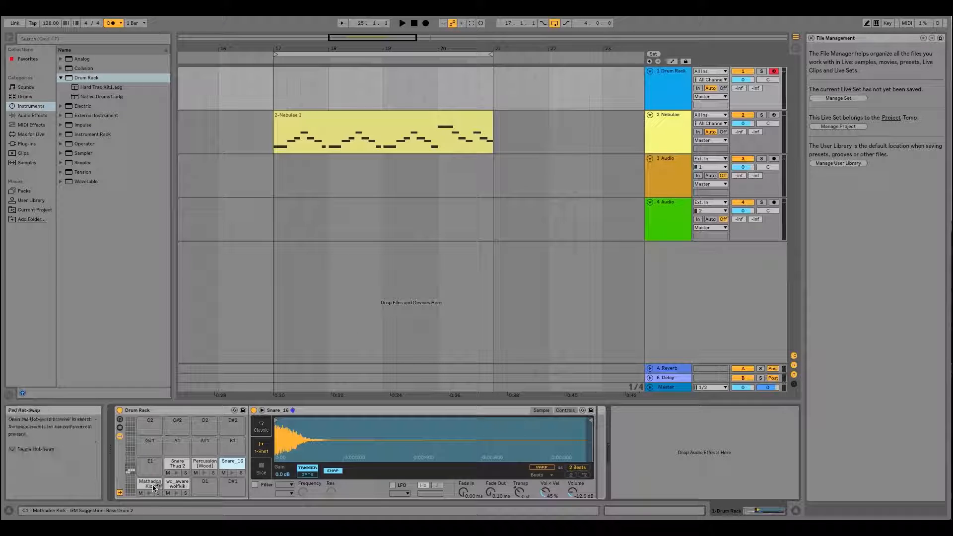
- Show and hide the Drum Rack's chain list, and toggle its device view off and back on
{"action": "left_click", "coordinate": [120, 429]}
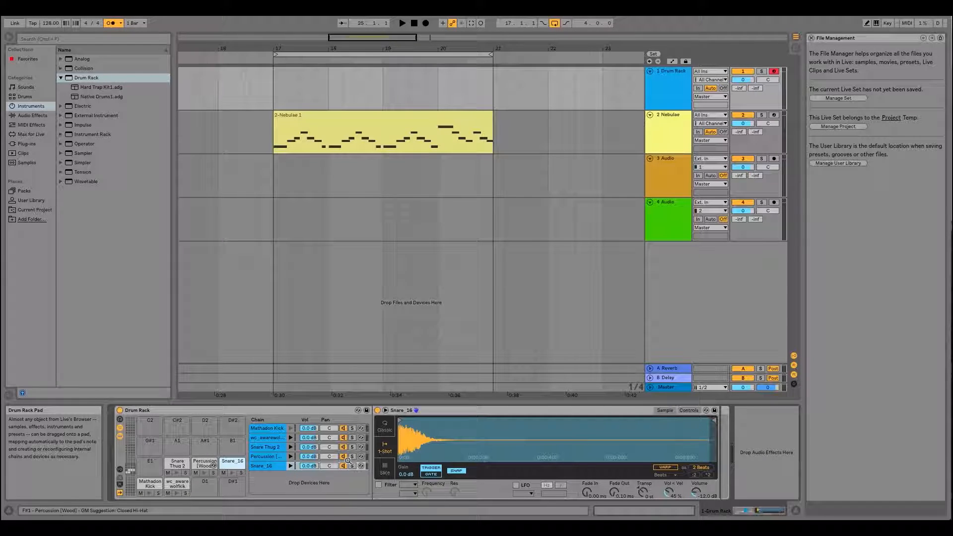
{"action": "left_click", "coordinate": [120, 431]}
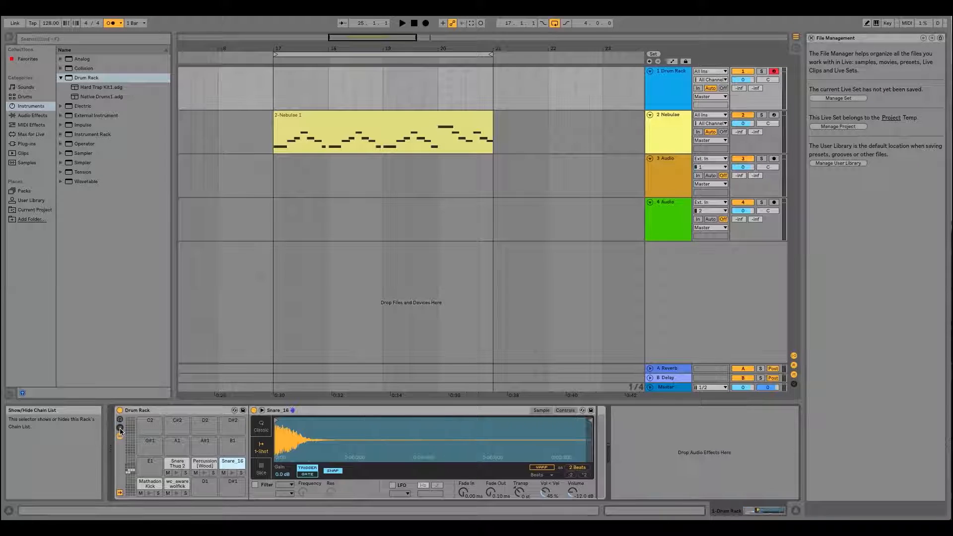
{"action": "left_click", "coordinate": [120, 436]}
{"action": "left_click", "coordinate": [120, 437]}
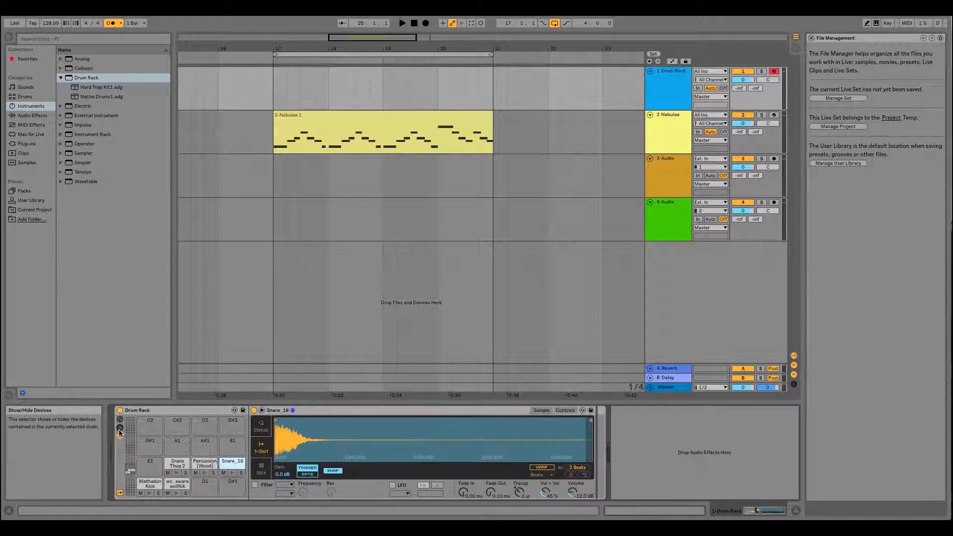
- Show the Drum Rack's chain list with its input/output section, and preview the Mathadon Kick pad
{"action": "left_click", "coordinate": [120, 430]}
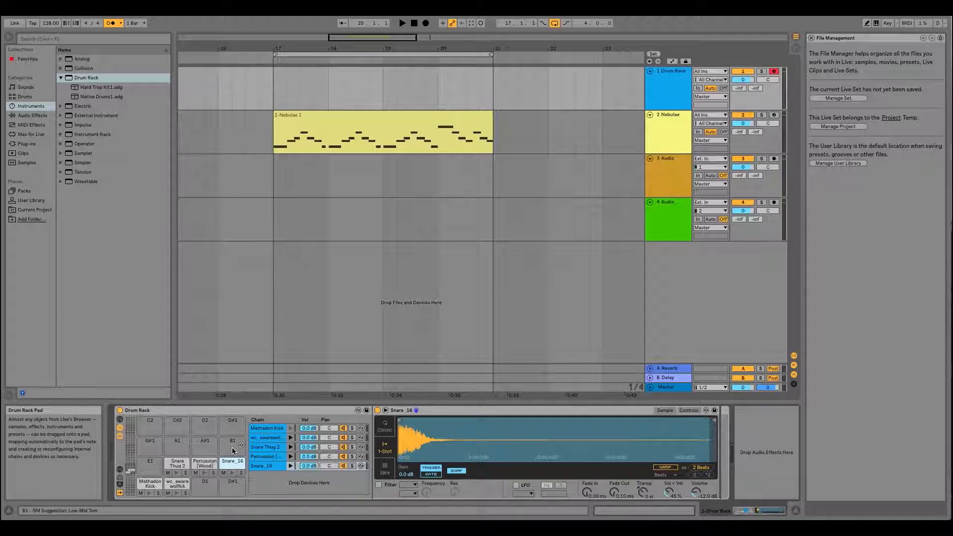
{"action": "left_click", "coordinate": [120, 470]}
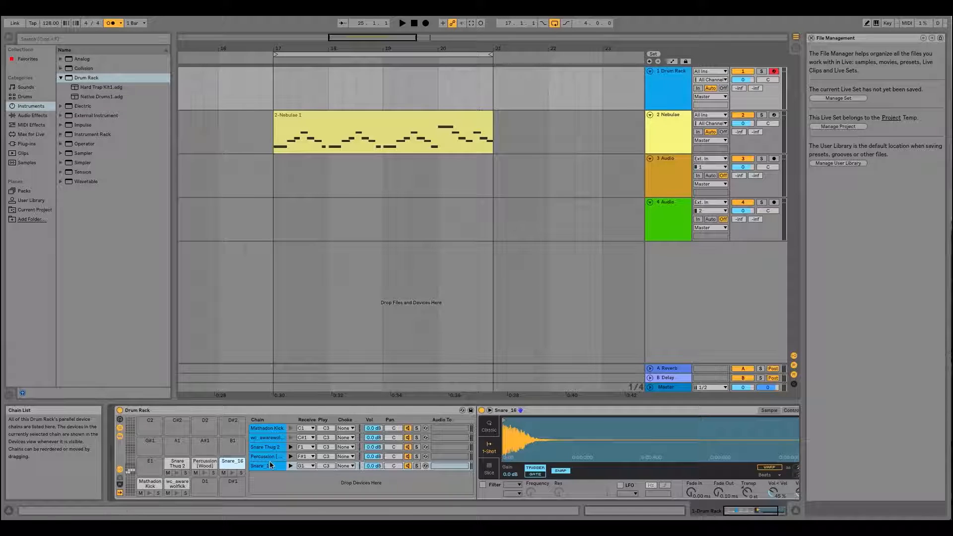
{"action": "left_click", "coordinate": [149, 484]}
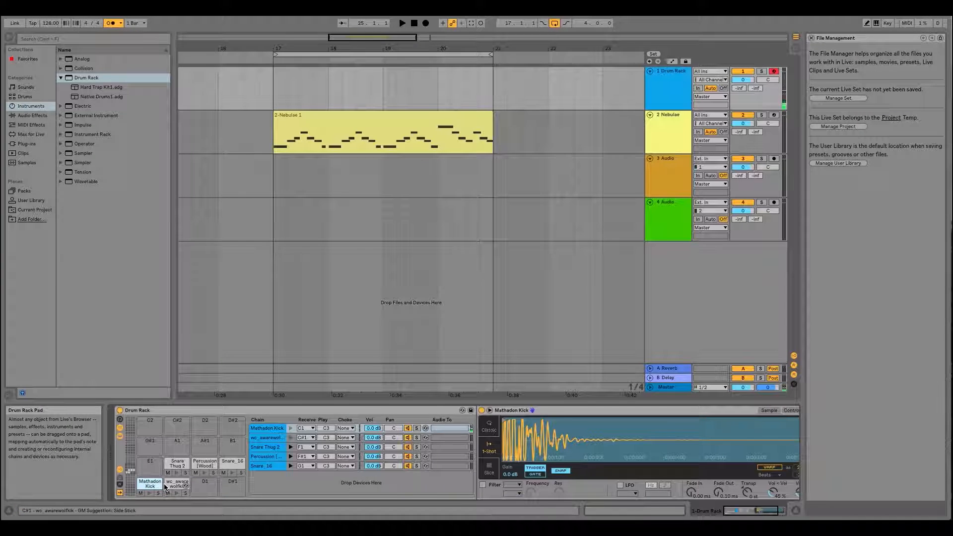
{"action": "left_click", "coordinate": [148, 493]}
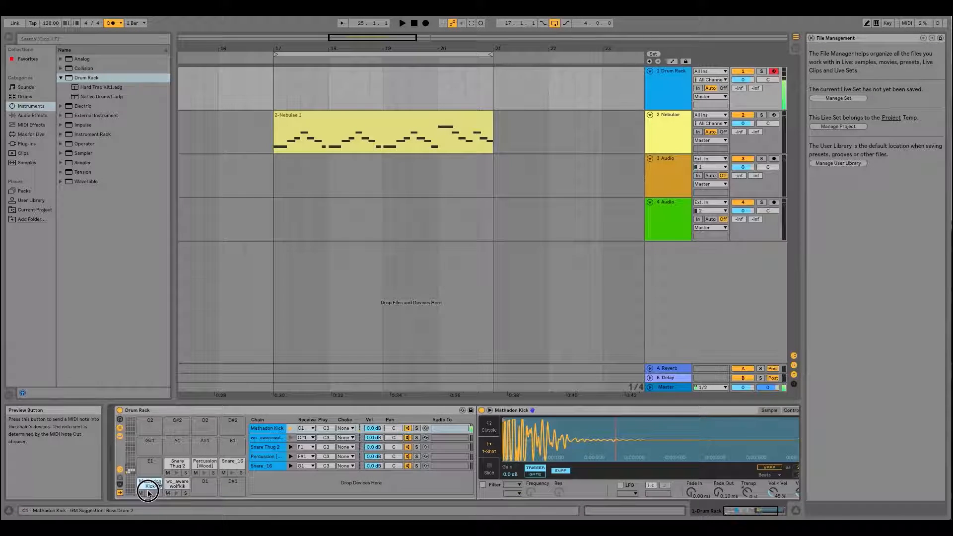
- Set the wc_awarewolfkik chain's receive note to C1 so it shares the Mathadon Kick pad
{"action": "left_click", "coordinate": [256, 437]}
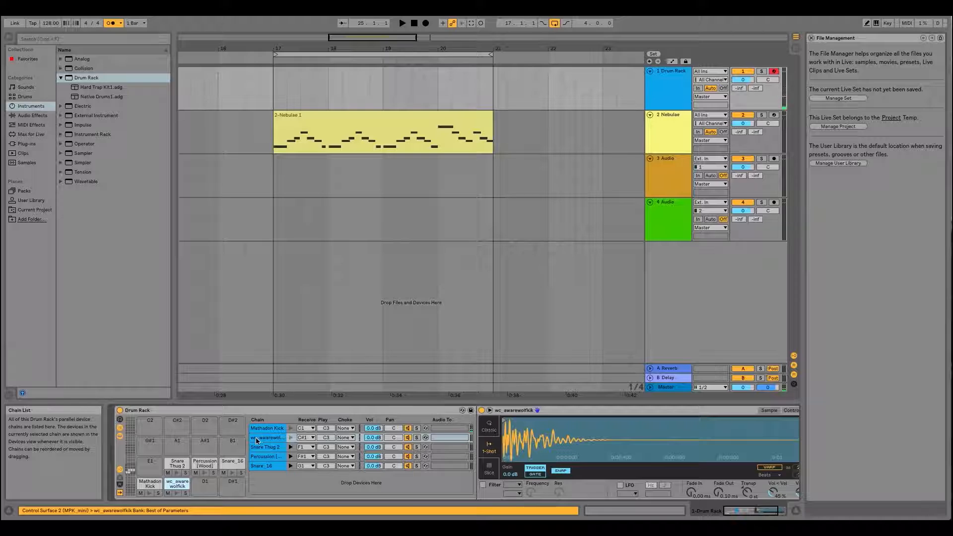
{"action": "left_click", "coordinate": [305, 438]}
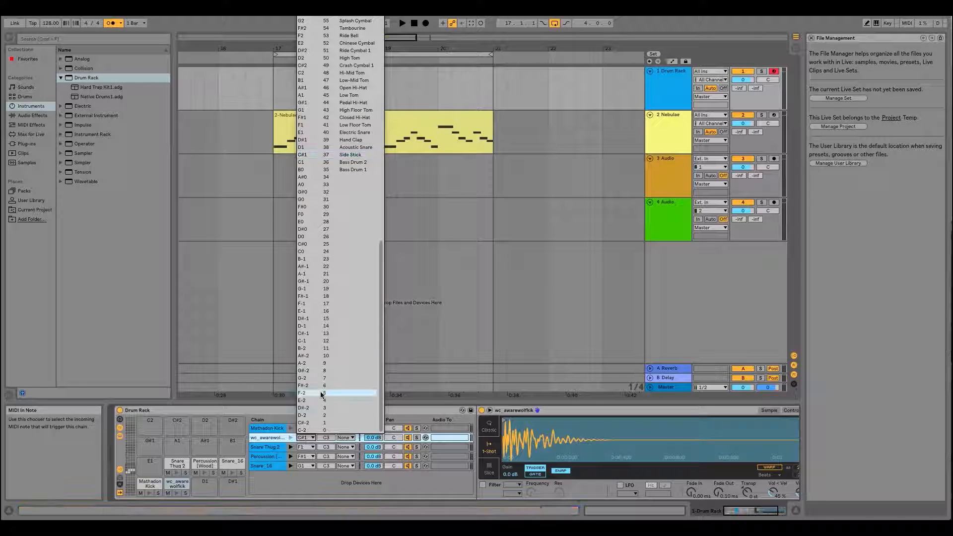
{"action": "left_click", "coordinate": [325, 162]}
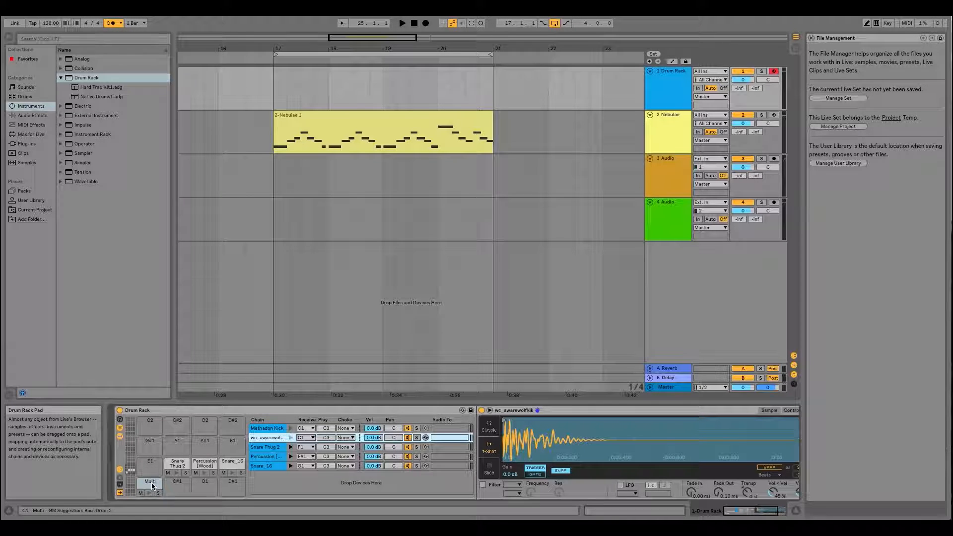
- Set the Snare Thug 2 chain's receive note to F#1 so it shares the Percussion [Wood] pad
{"action": "left_click", "coordinate": [201, 464]}
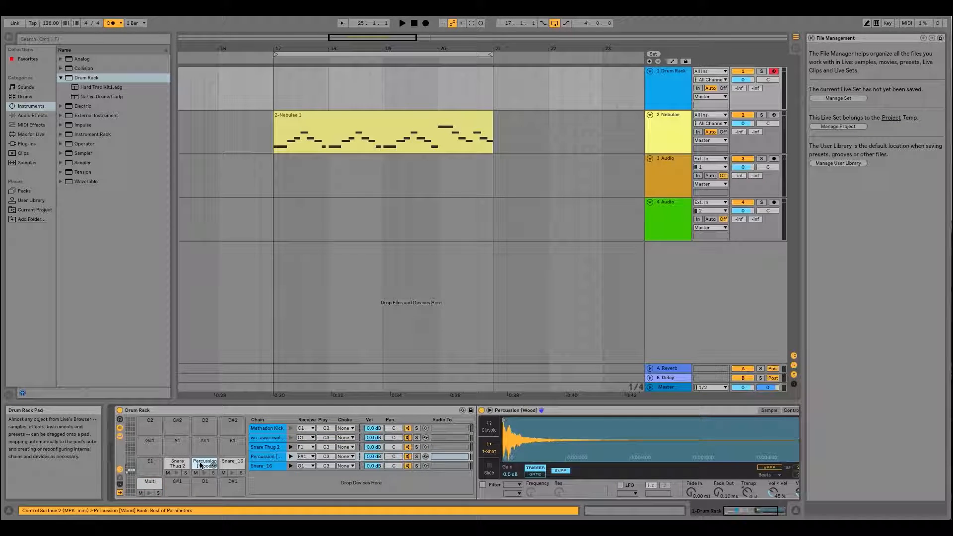
{"action": "left_click", "coordinate": [177, 465]}
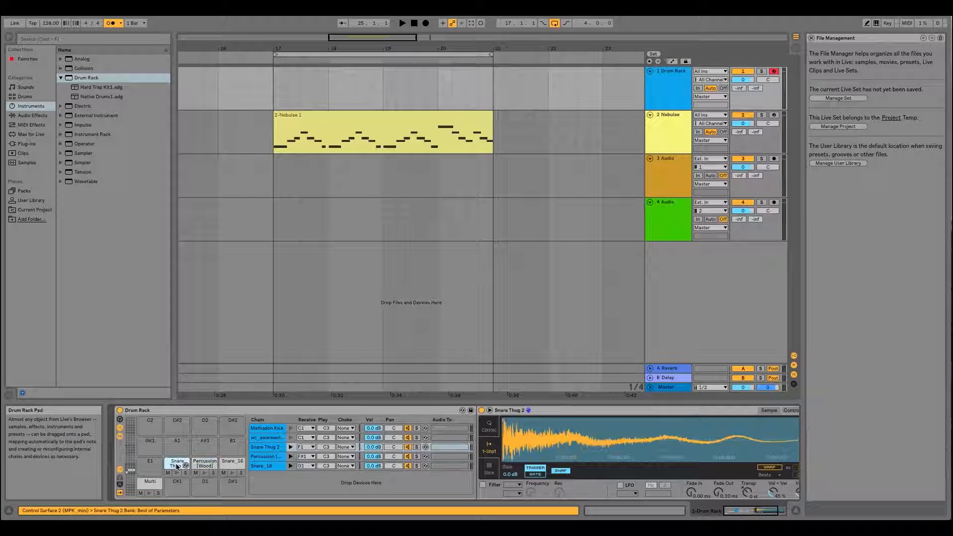
{"action": "left_click", "coordinate": [308, 448]}
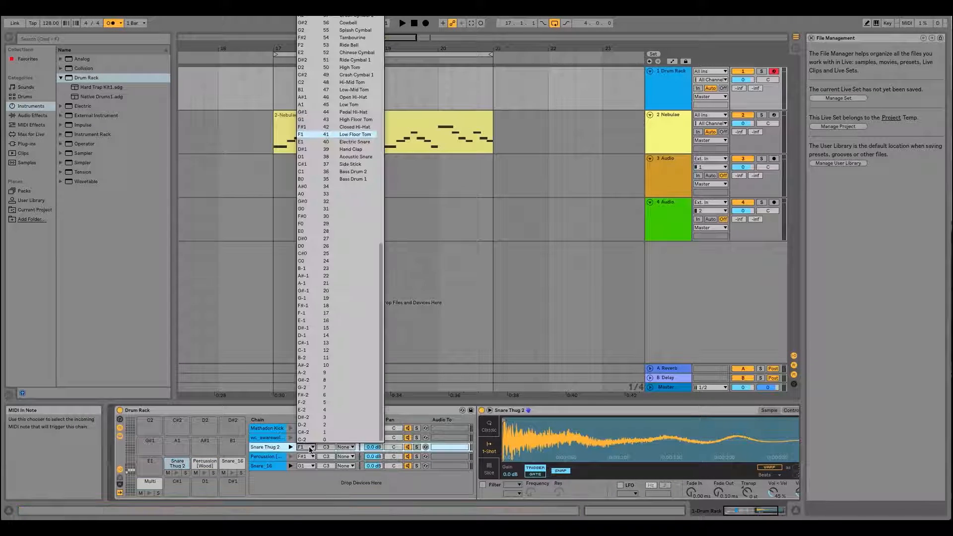
{"action": "left_click", "coordinate": [192, 463]}
{"action": "left_click", "coordinate": [204, 463]}
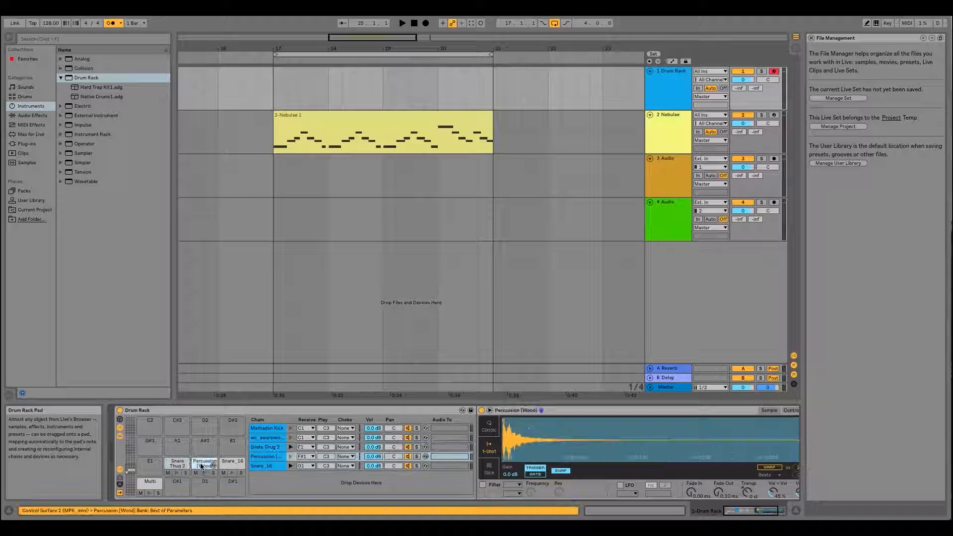
{"action": "left_click", "coordinate": [312, 447]}
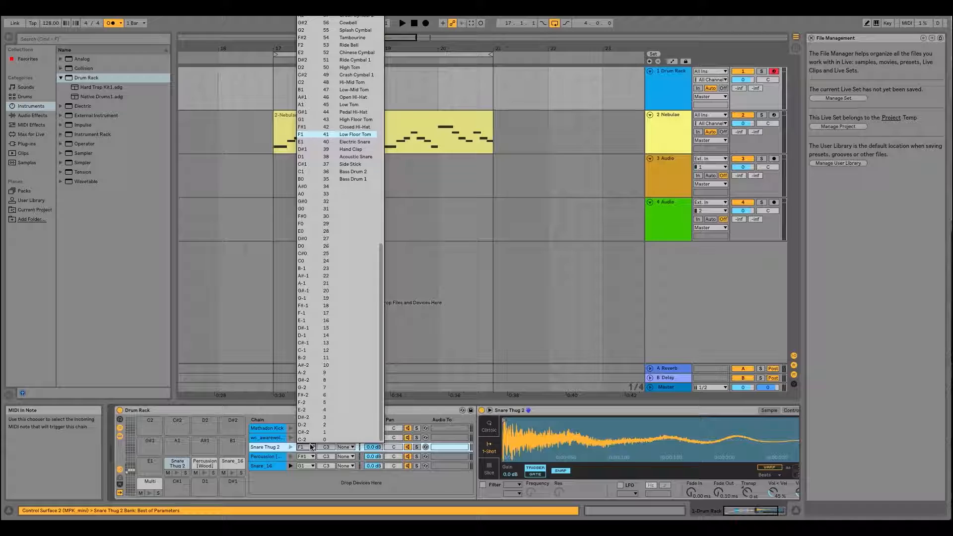
{"action": "left_click", "coordinate": [319, 127]}
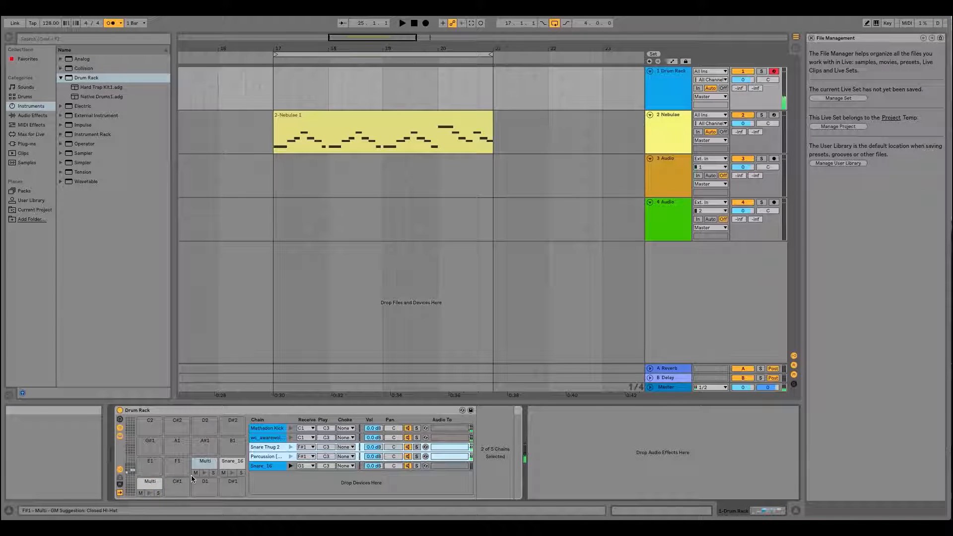
- Preview the Percussion [Wood], Mathadon Kick and wc_awarewolfkik chains individually, and lower the Mathadon Kick chain's volume to about -4.3 dB
{"action": "left_click", "coordinate": [291, 456]}
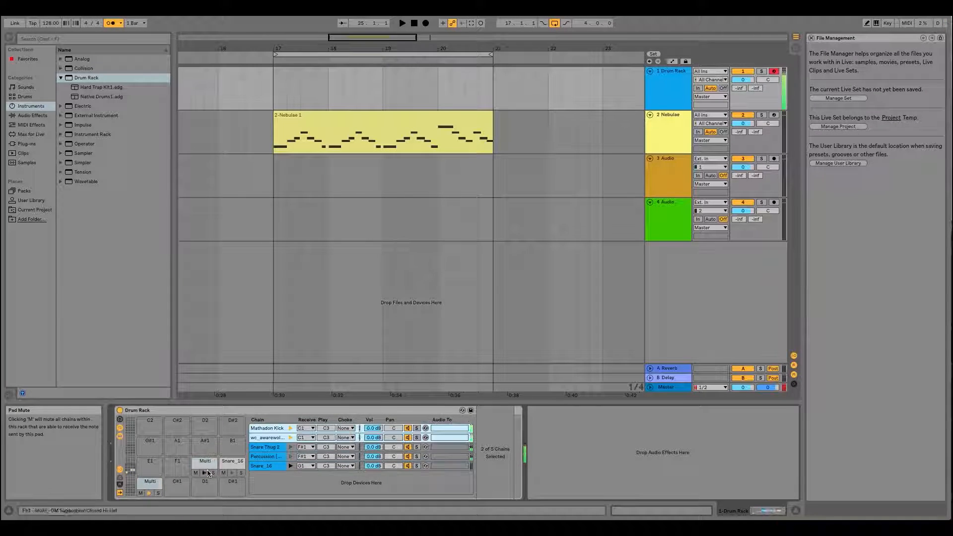
{"action": "left_click", "coordinate": [290, 428]}
{"action": "left_click", "coordinate": [291, 438]}
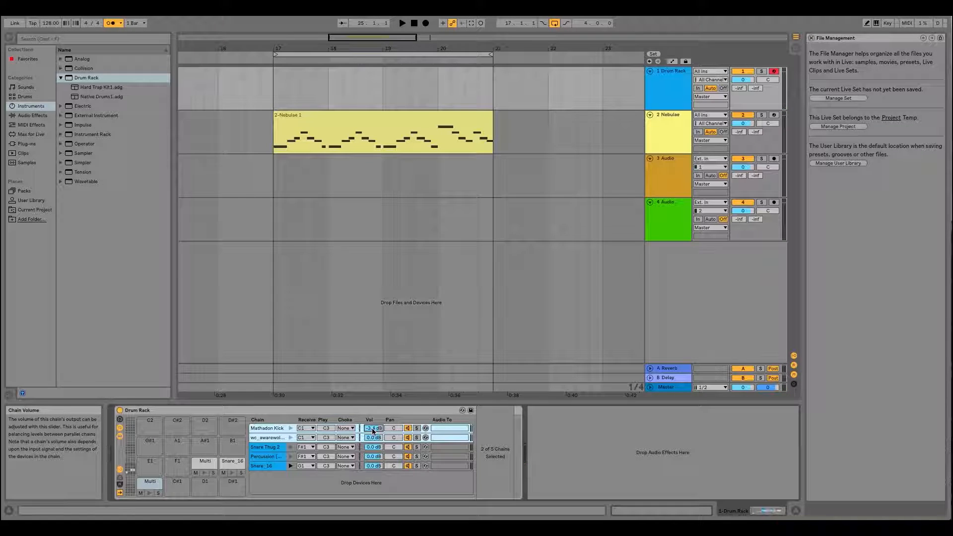
{"action": "left_click_drag", "start_coordinate": [373, 428], "coordinate": [374, 431]}
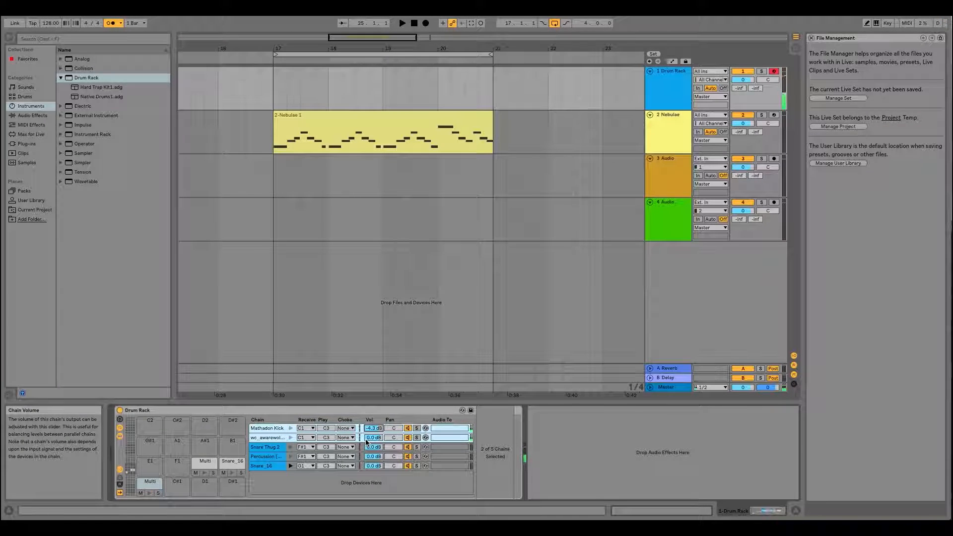
- Switch to Session View and unfold the Drum Rack track's chains in the mixer
{"action": "key", "text": "Tab"}
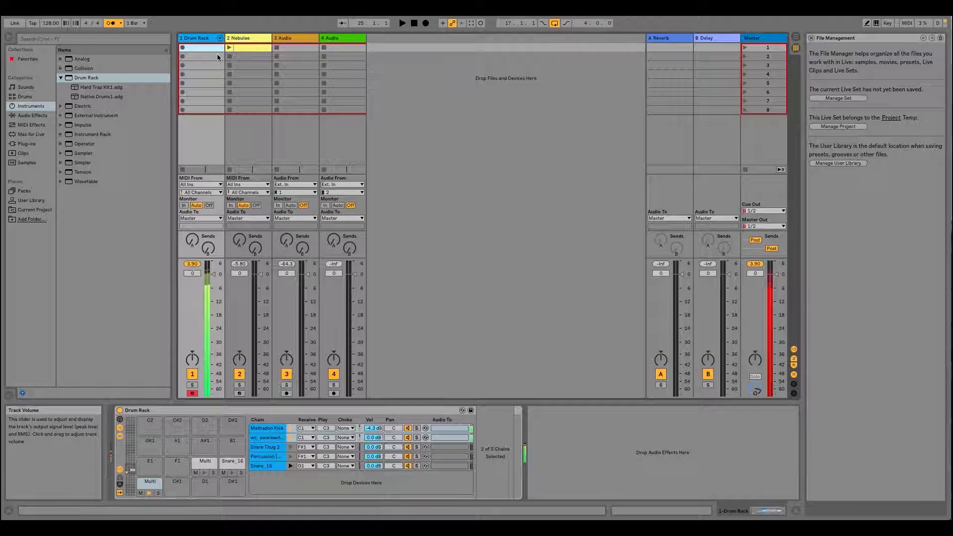
{"action": "left_click", "coordinate": [220, 38]}
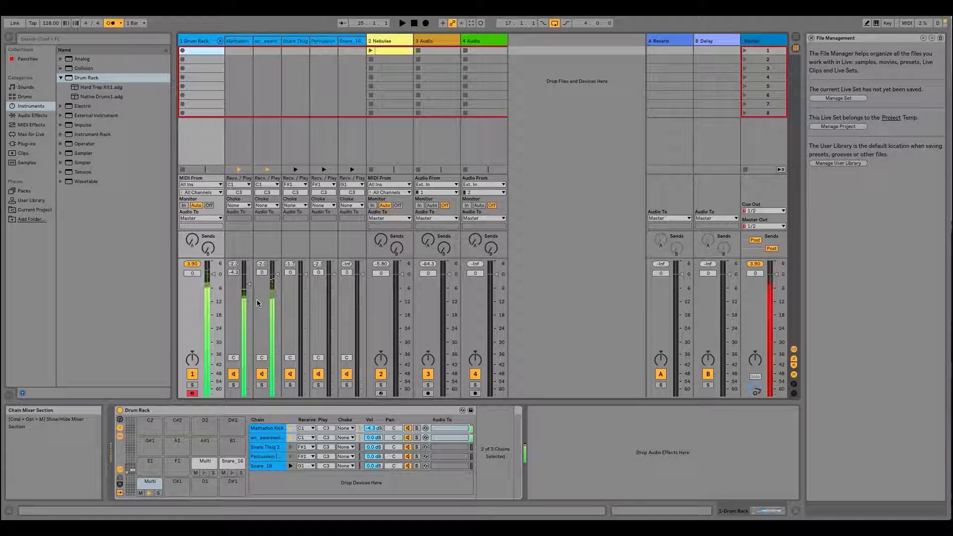
{"action": "left_click", "coordinate": [221, 41]}
{"action": "left_click", "coordinate": [221, 42]}
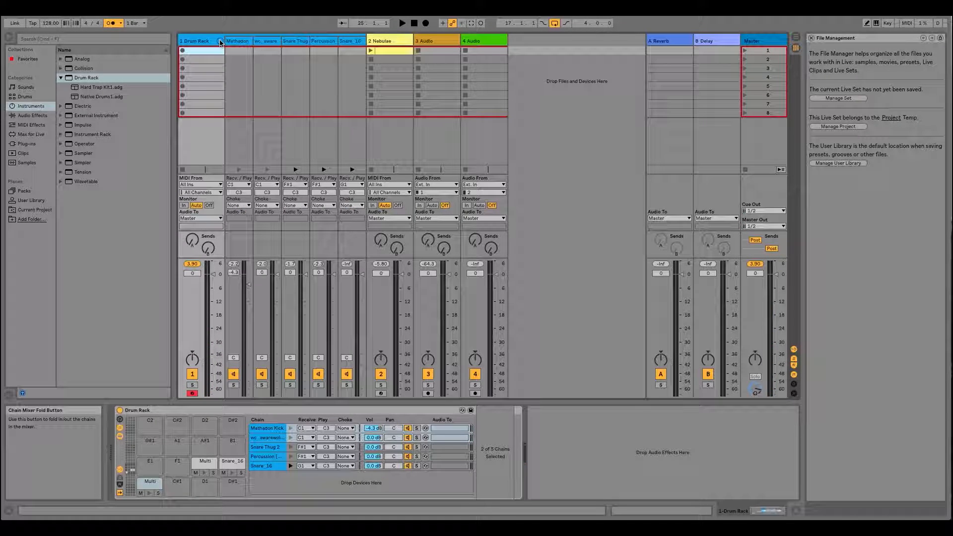
{"action": "left_click", "coordinate": [220, 41]}
{"action": "left_click", "coordinate": [221, 43]}
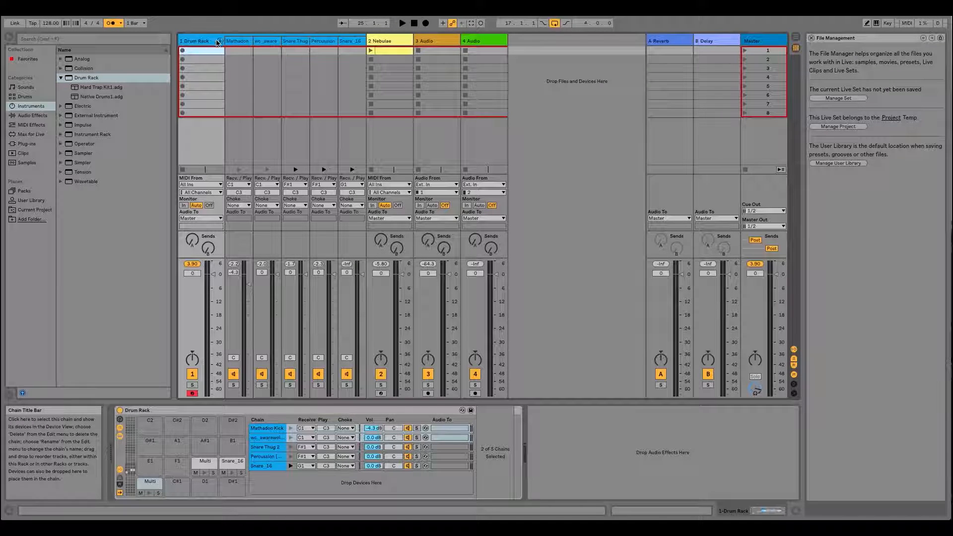
- Select all the chains from Mathadon Kick to Snare_16 and lower their volumes together, taking Snare Thug 2 to about -4.2 dB
{"action": "left_click", "coordinate": [240, 41]}
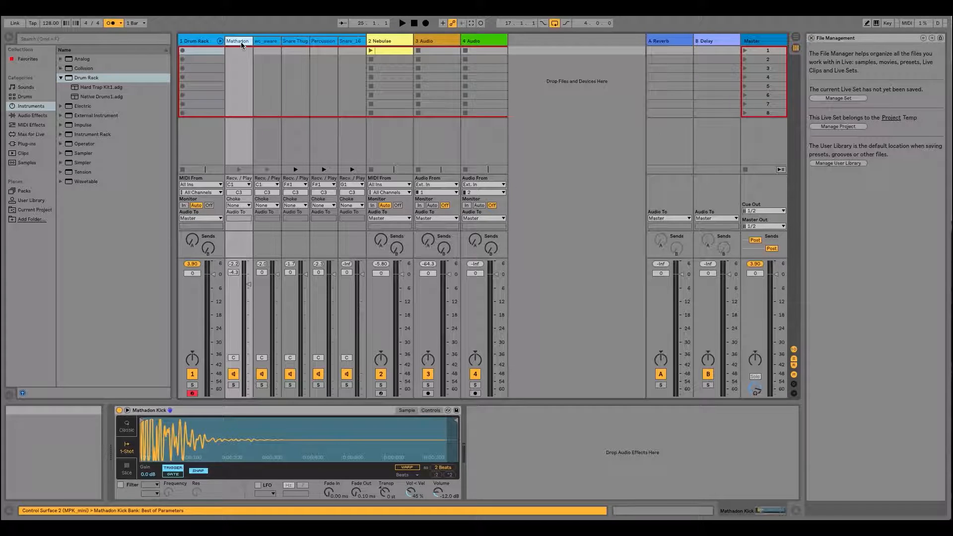
{"action": "left_click", "coordinate": [355, 43]}
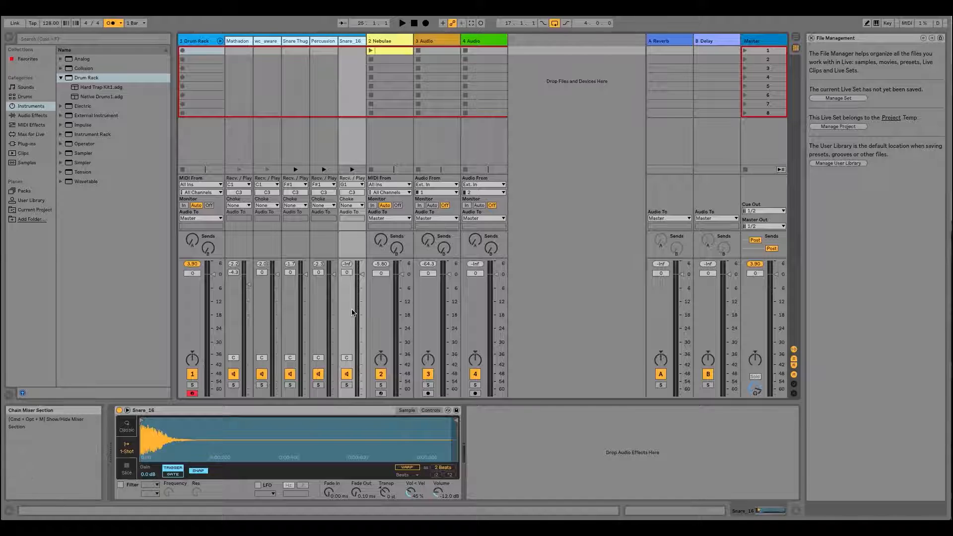
{"action": "left_click_drag", "start_coordinate": [304, 274], "coordinate": [304, 276]}
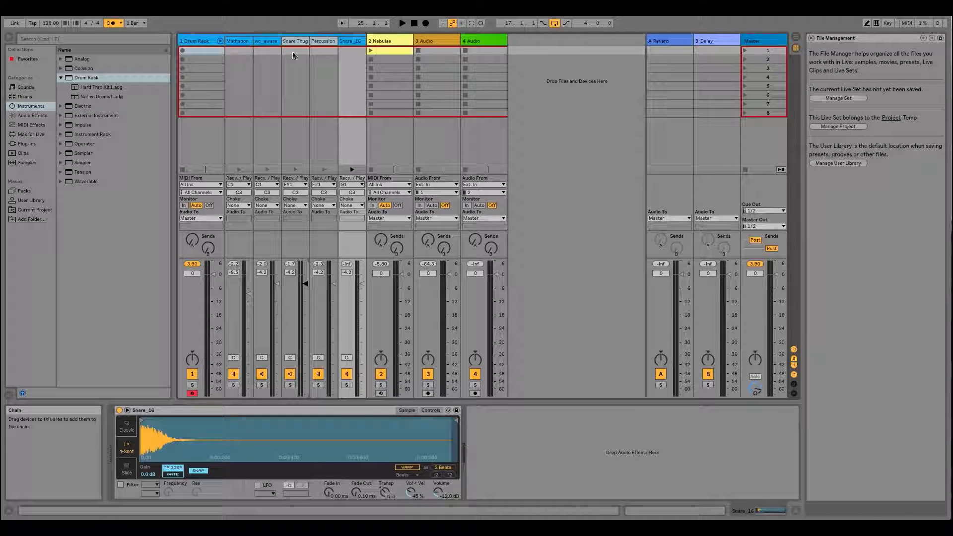
- Preview the shared C1 pad in Arrangement View and compare the chain volumes with the Session View mixer
{"action": "left_click", "coordinate": [235, 41]}
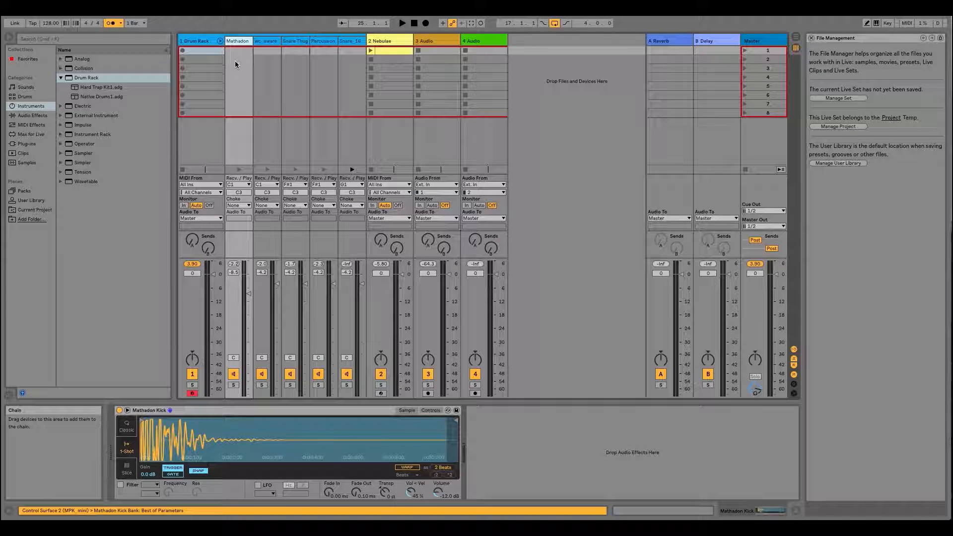
{"action": "key", "text": "Tab"}
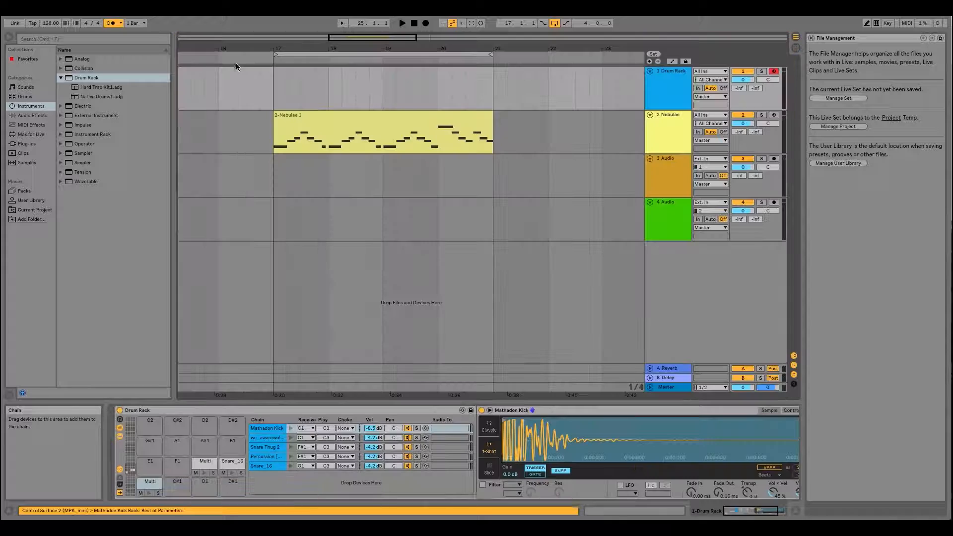
{"action": "left_click", "coordinate": [149, 482]}
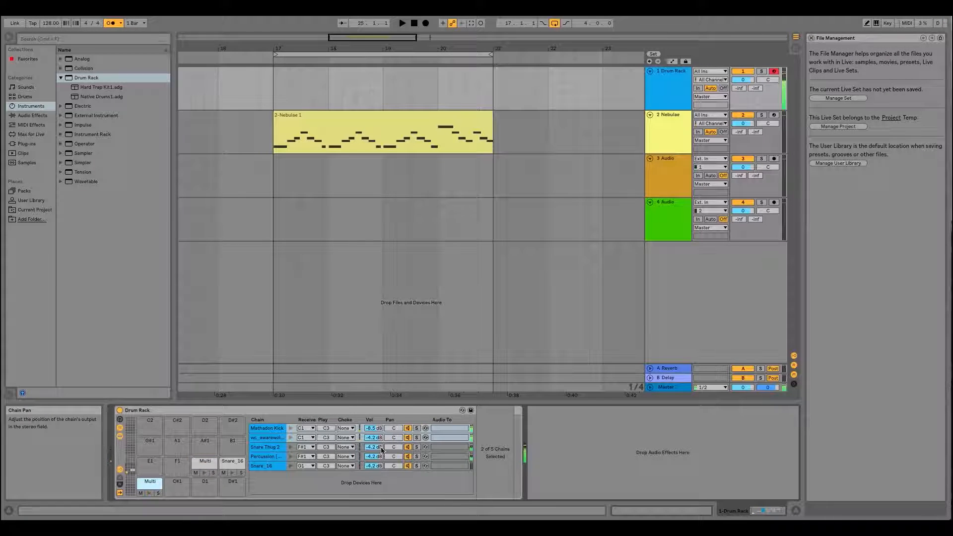
{"action": "key", "text": "Tab"}
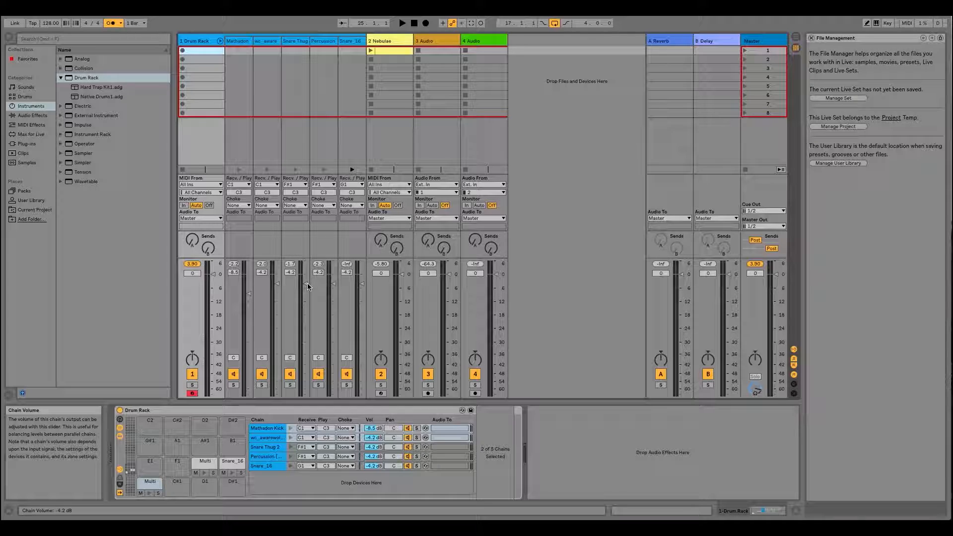
{"action": "key", "text": "Tab"}
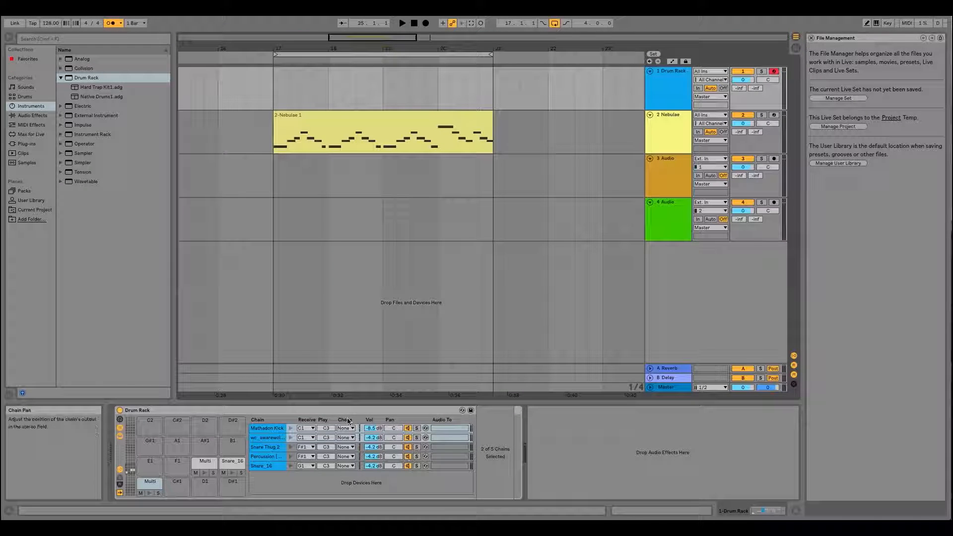
{"action": "key", "text": "Tab"}
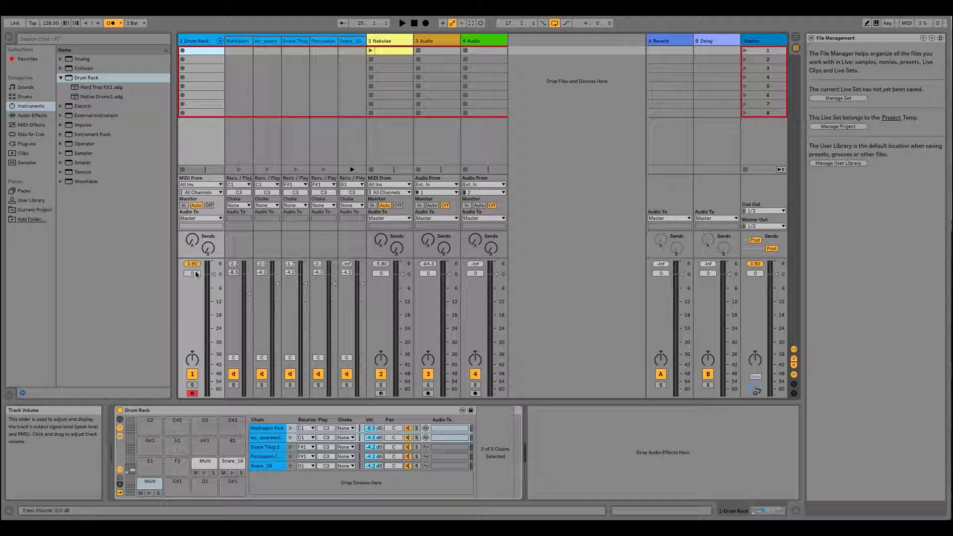
- Lower the Drum Rack track's overall volume to about -15.3 dB, and return it to its default
{"action": "left_click_drag", "start_coordinate": [208, 292], "coordinate": [215, 311]}
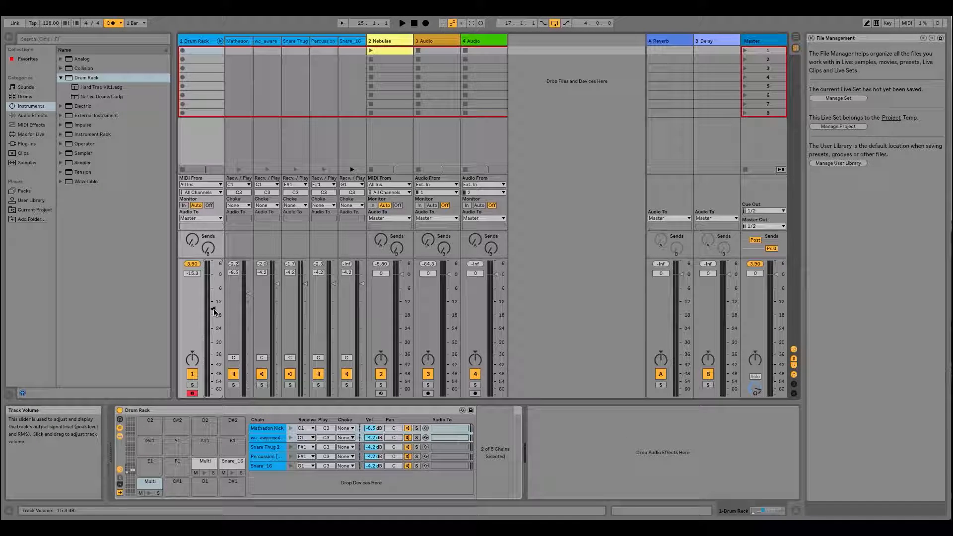
{"action": "right_click", "coordinate": [214, 310]}
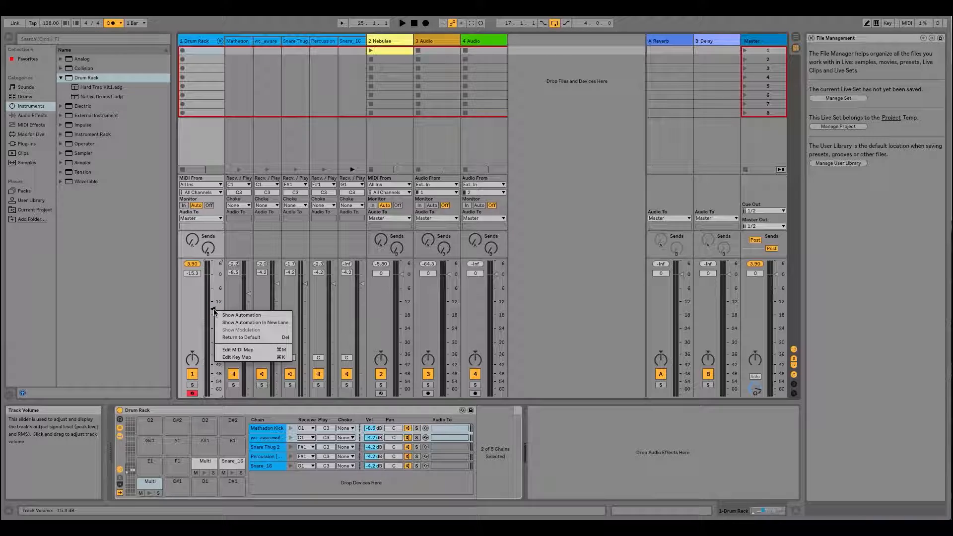
{"action": "left_click", "coordinate": [236, 335]}
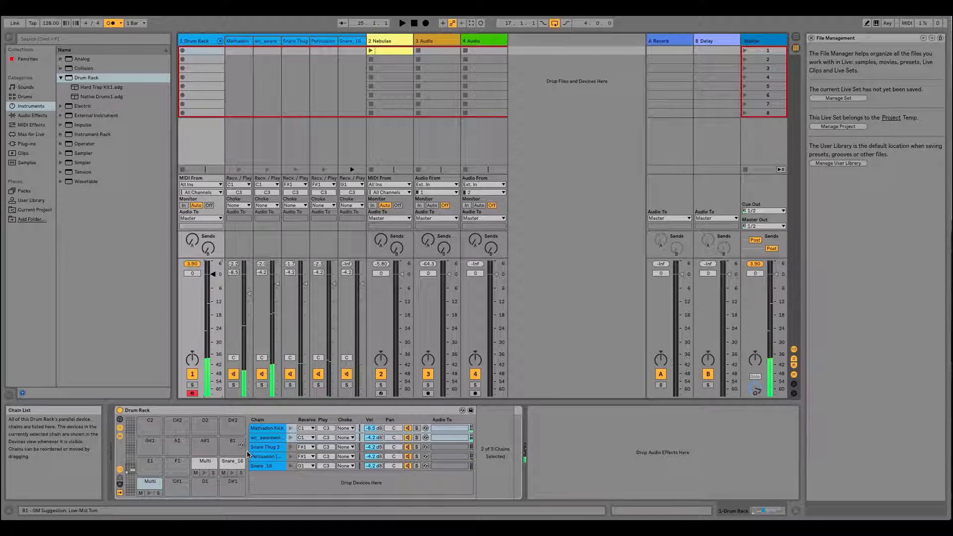
- Select the shared F#1 pad and preview its Snare Thug 2 and Percussion [Wood] chains individually
{"action": "left_click", "coordinate": [209, 463]}
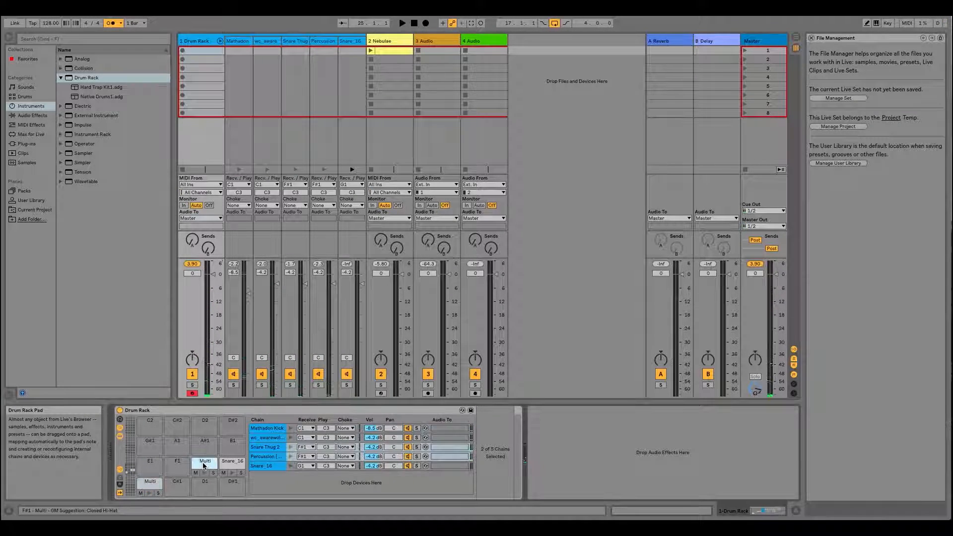
{"action": "left_click", "coordinate": [292, 447]}
{"action": "left_click", "coordinate": [291, 455]}
{"action": "left_click", "coordinate": [290, 447]}
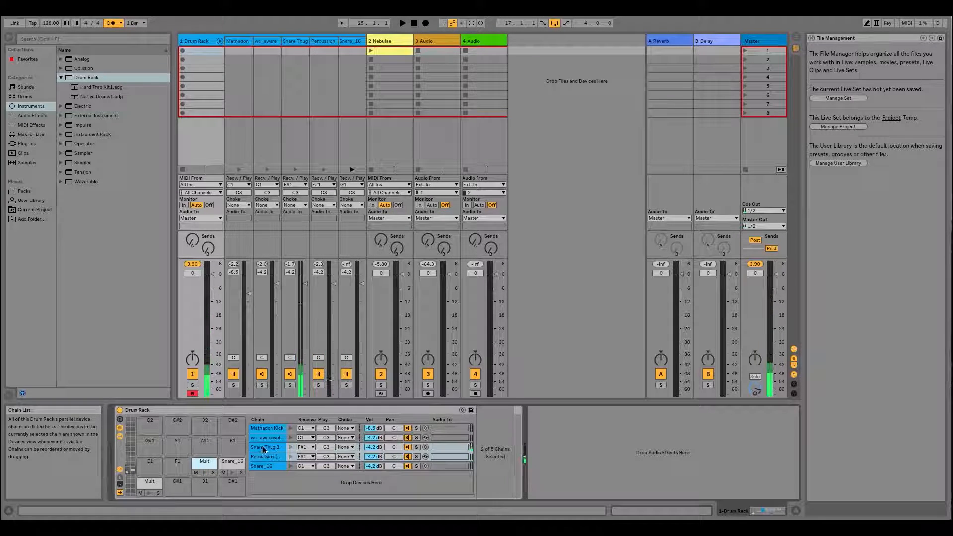
- Set the Snare Thug 2 chain's volume to about -8.0 dB and the Percussion [Wood] chain's volume to about -1.8 dB
{"action": "left_click", "coordinate": [320, 450]}
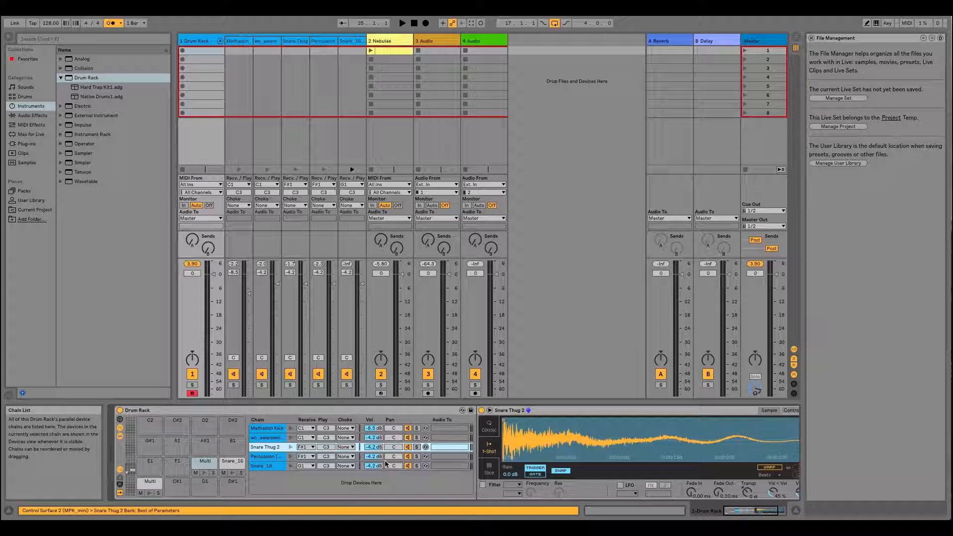
{"action": "left_click", "coordinate": [268, 456]}
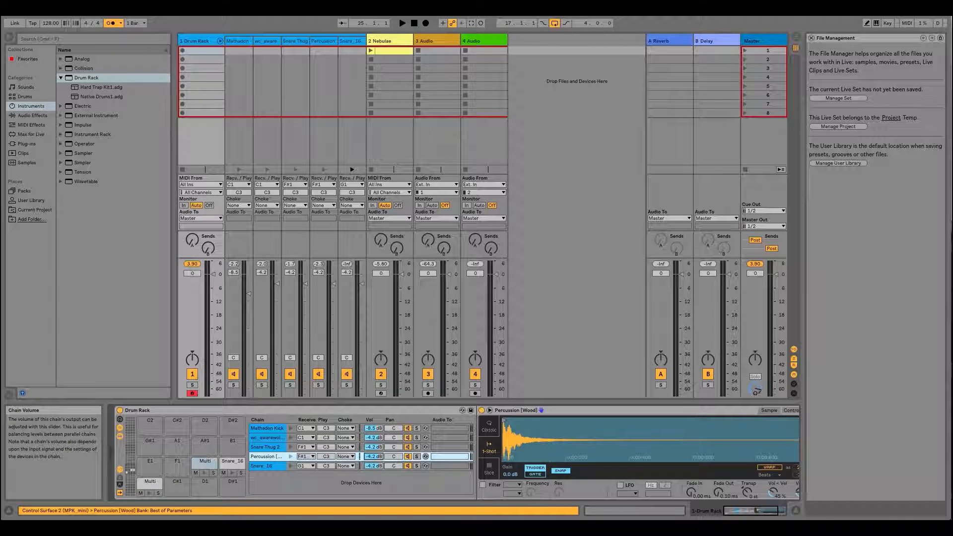
{"action": "left_click_drag", "start_coordinate": [374, 446], "coordinate": [374, 453]}
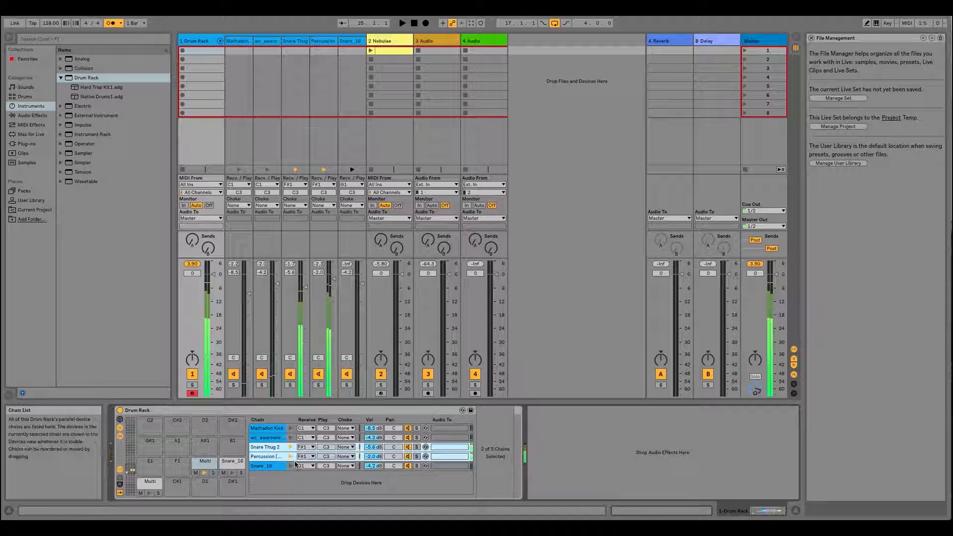
{"action": "left_click", "coordinate": [278, 448]}
{"action": "left_click_drag", "start_coordinate": [369, 447], "coordinate": [369, 457]}
{"action": "right_click", "coordinate": [369, 458]}
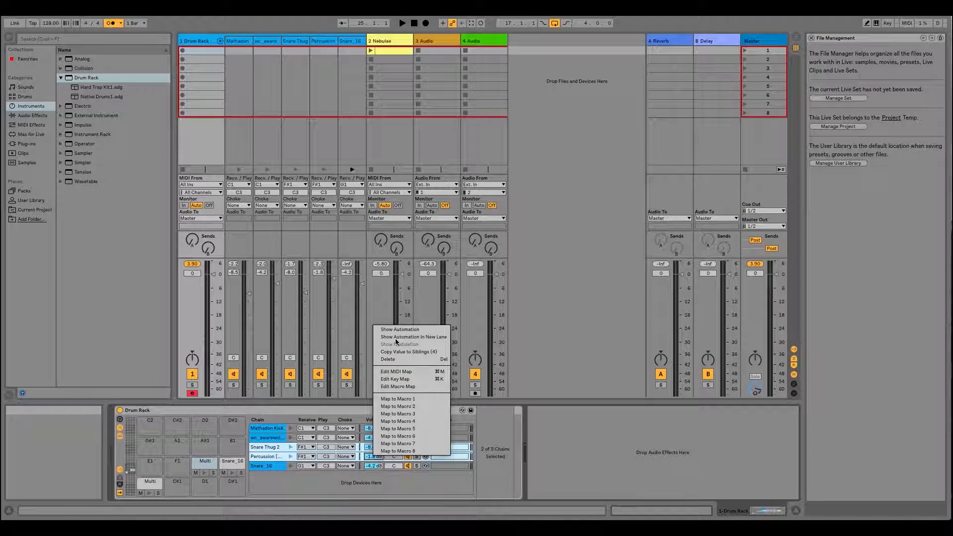
{"action": "left_click", "coordinate": [542, 435]}
{"action": "right_click", "coordinate": [373, 456]}
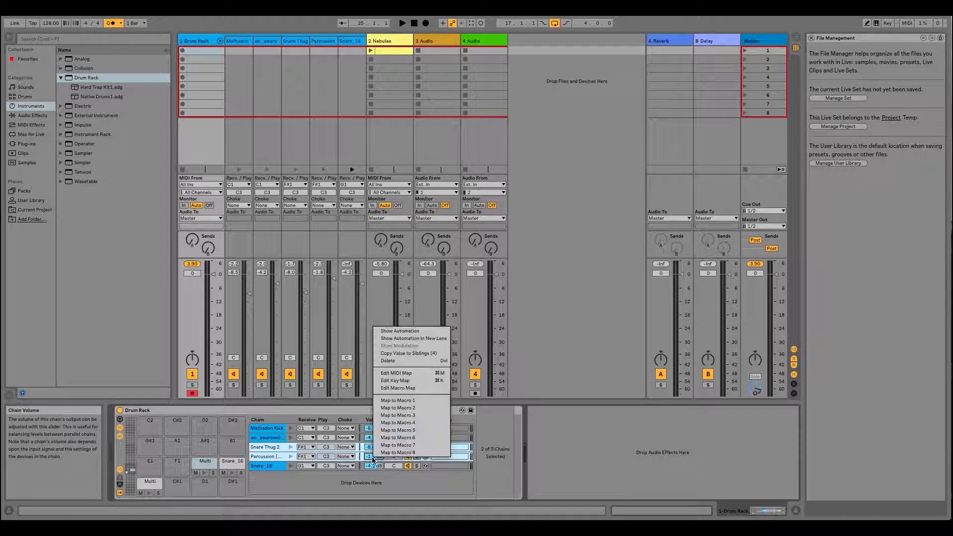
{"action": "left_click", "coordinate": [546, 484]}
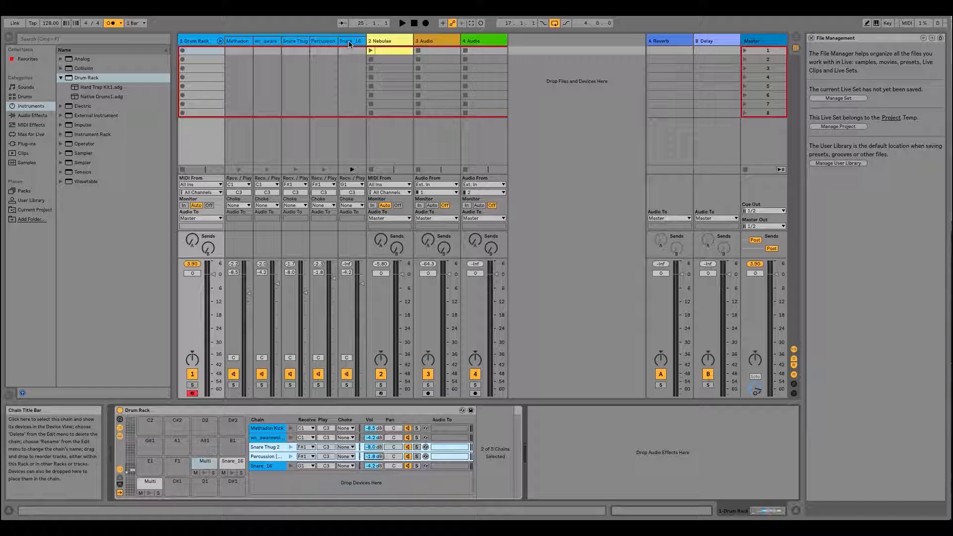
- Preview the Snare Thug 2 chain and show the Percussion [Wood] chain's sample device
{"action": "left_click", "coordinate": [273, 448]}
{"action": "left_click", "coordinate": [290, 449]}
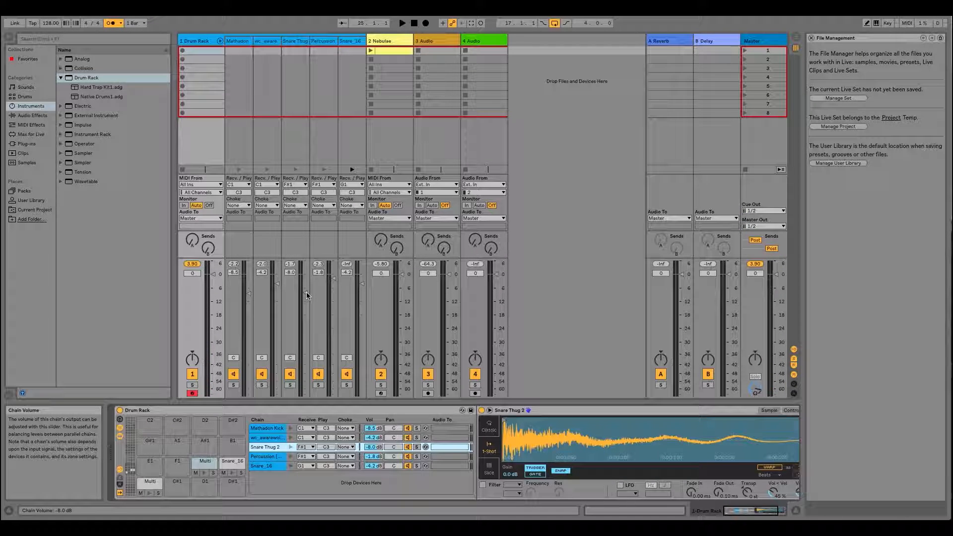
{"action": "left_click", "coordinate": [277, 456]}
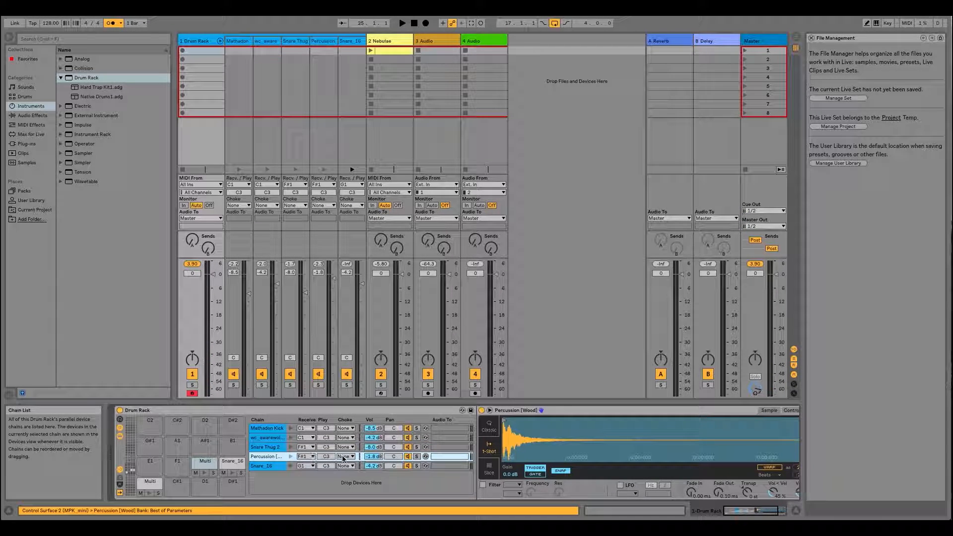
- Preview the Percussion [Wood] chain and return its volume to the default 0 dB
{"action": "left_click", "coordinate": [290, 456]}
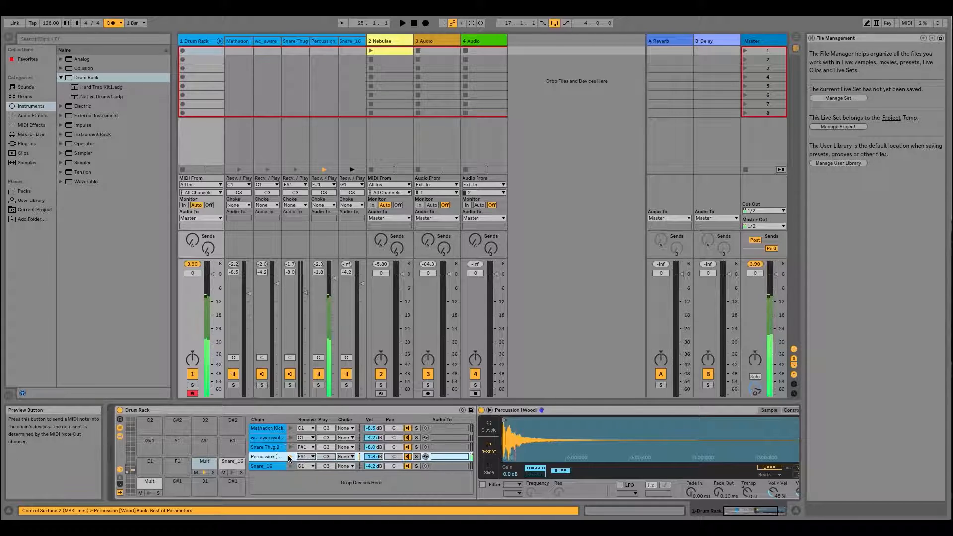
{"action": "right_click", "coordinate": [333, 280]}
{"action": "left_click", "coordinate": [357, 315]}
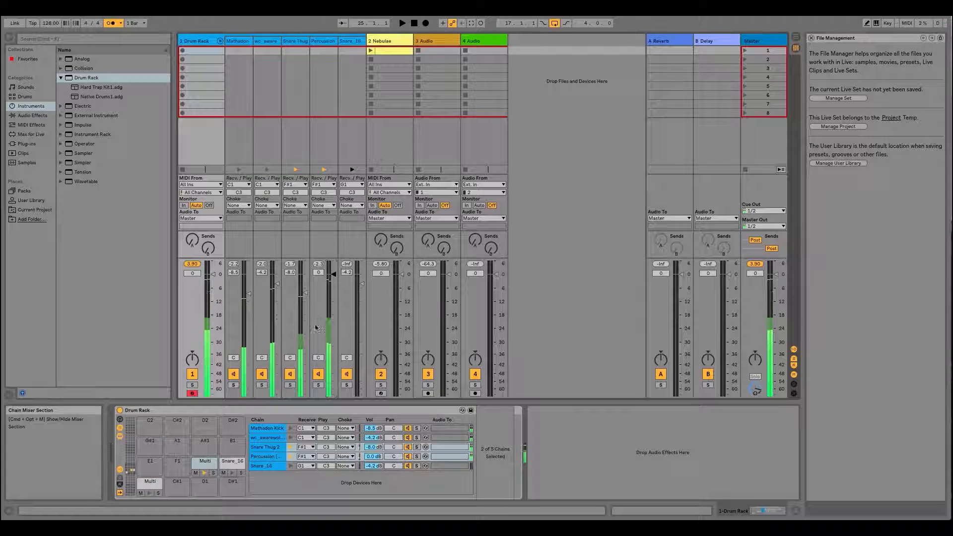
- Compare the snare layer with Percussion [Wood] muted and unmuted, and set Snare Thug 2 to about -6.4 dB and Percussion [Wood] to about -1.2 dB
{"action": "left_click", "coordinate": [319, 373]}
{"action": "left_click", "coordinate": [318, 374]}
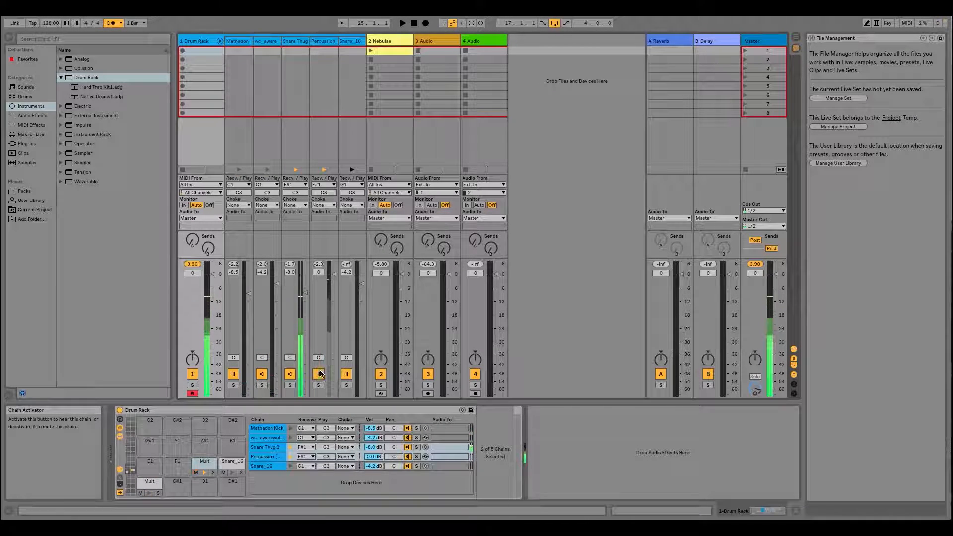
{"action": "left_click_drag", "start_coordinate": [305, 293], "coordinate": [333, 276]}
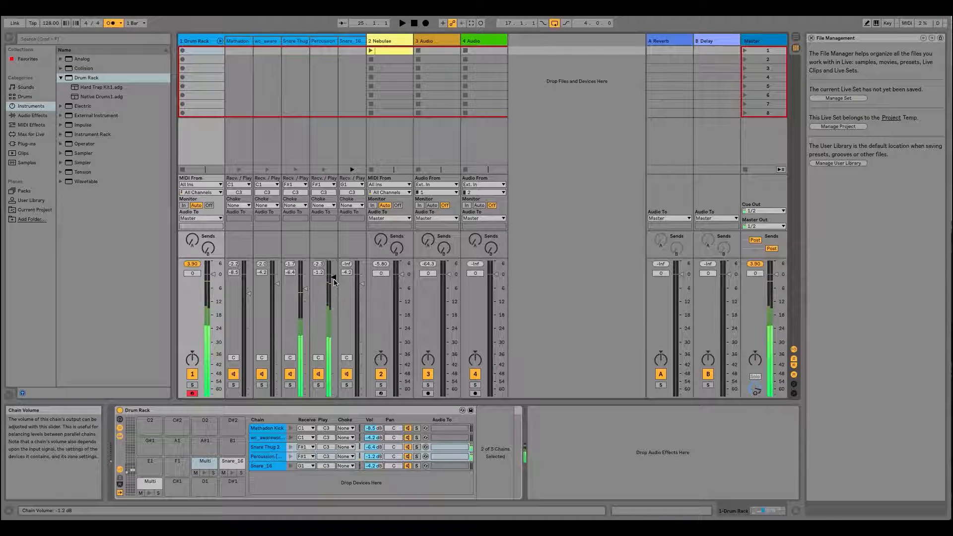
- Switch to the Arrangement View and place the insert marker at bar 25 on the Nebulae track
{"action": "key", "text": "Tab"}
{"action": "left_click_drag", "start_coordinate": [376, 45], "coordinate": [371, 66]}
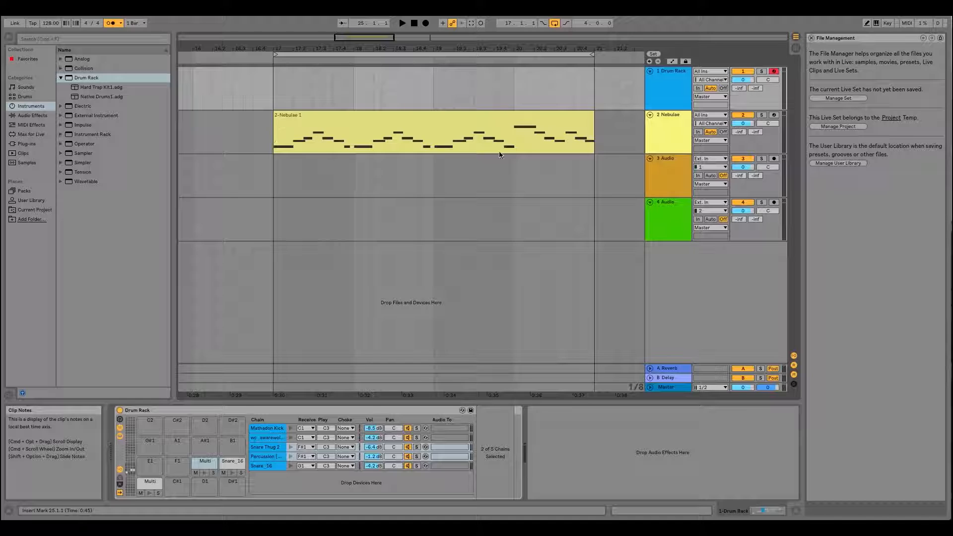
{"action": "left_click_drag", "start_coordinate": [507, 48], "coordinate": [303, 27]}
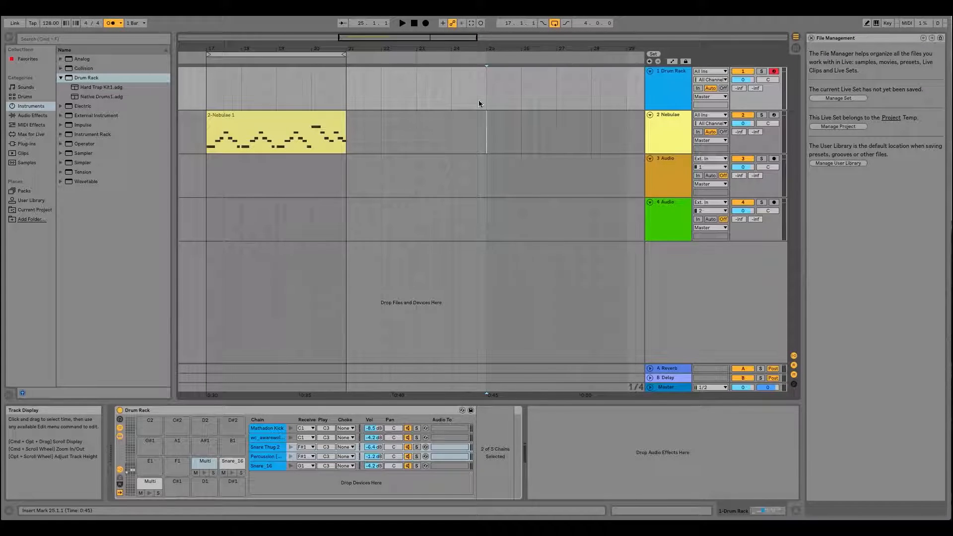
{"action": "left_click", "coordinate": [487, 129]}
{"action": "left_click_drag", "start_coordinate": [514, 45], "coordinate": [461, 47]}
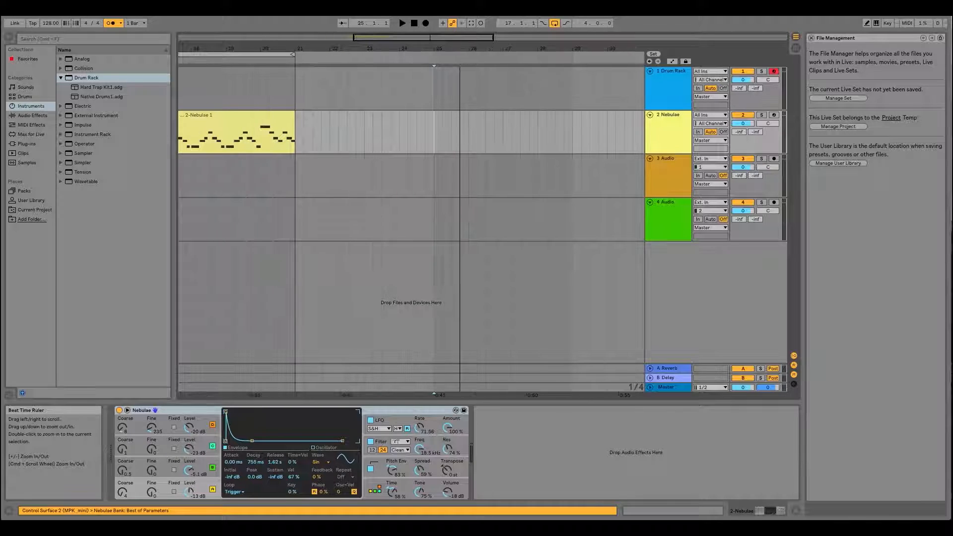
- Arm the Nebulae track for recording and select its instrument device
{"action": "left_click", "coordinate": [775, 116]}
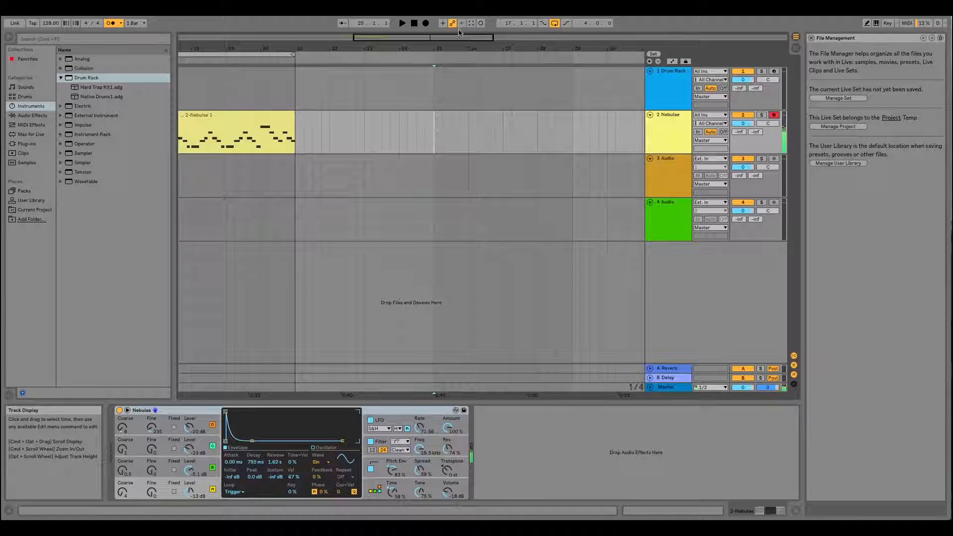
{"action": "left_click_drag", "start_coordinate": [462, 49], "coordinate": [376, 45]}
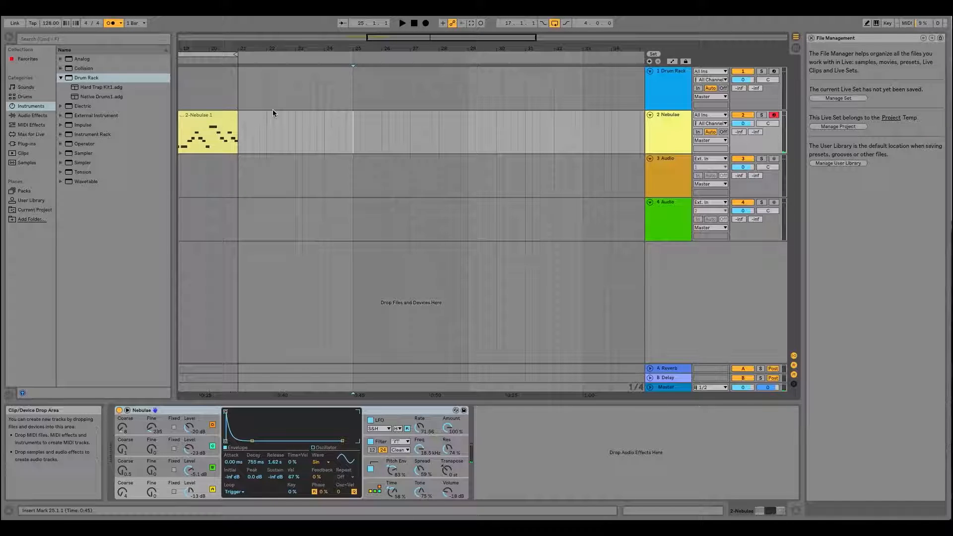
{"action": "left_click", "coordinate": [666, 121]}
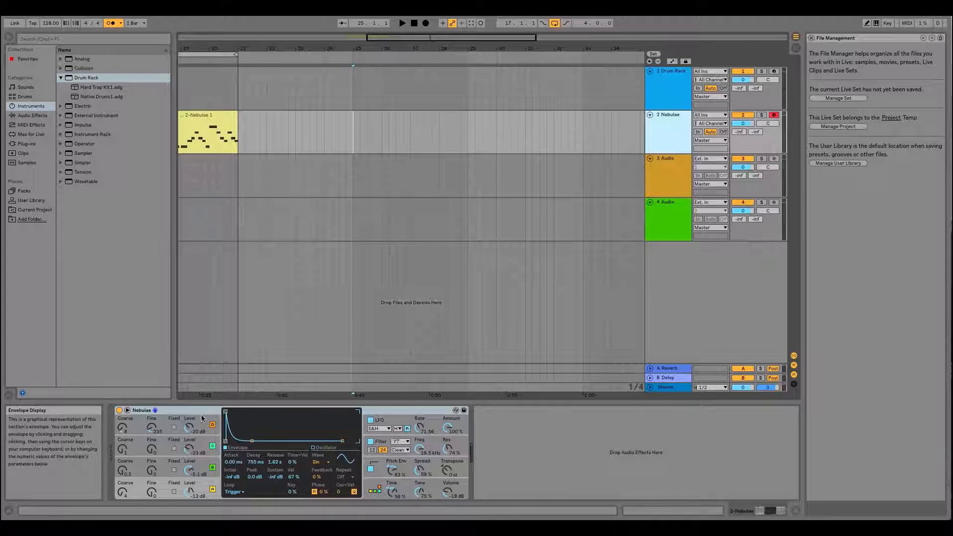
{"action": "left_click", "coordinate": [185, 412]}
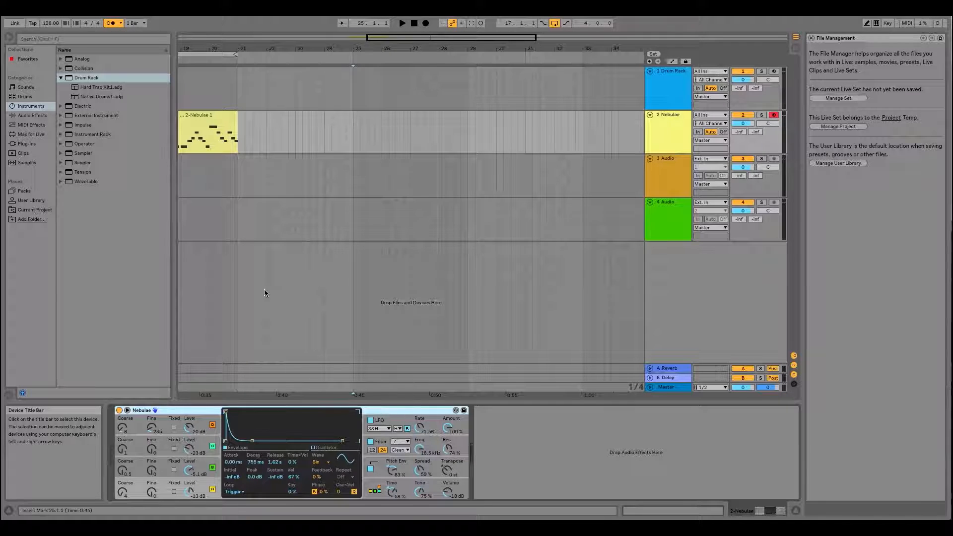
- Examine the preset folders of the Operator, Collision and Analog instruments in the browser
{"action": "left_click", "coordinate": [84, 144]}
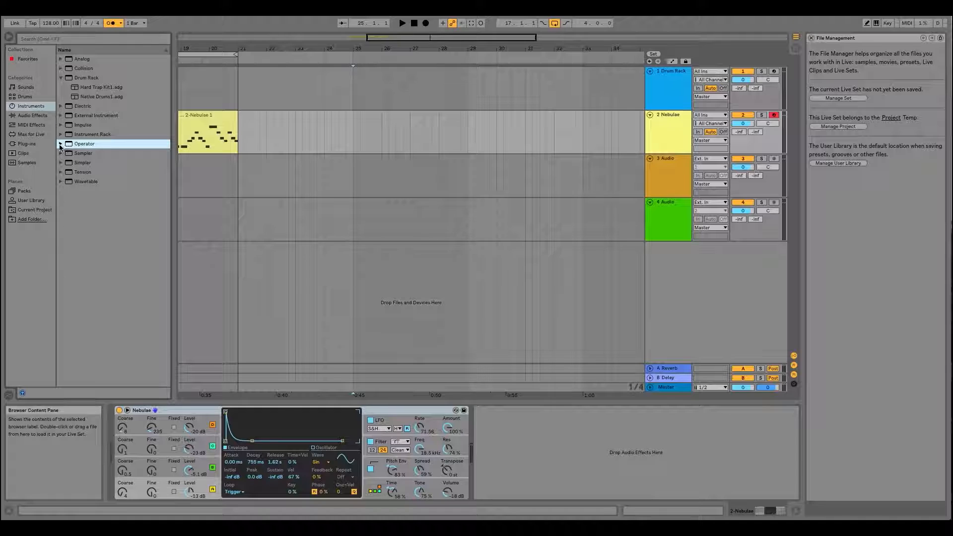
{"action": "left_click", "coordinate": [60, 144]}
{"action": "left_click", "coordinate": [60, 125]}
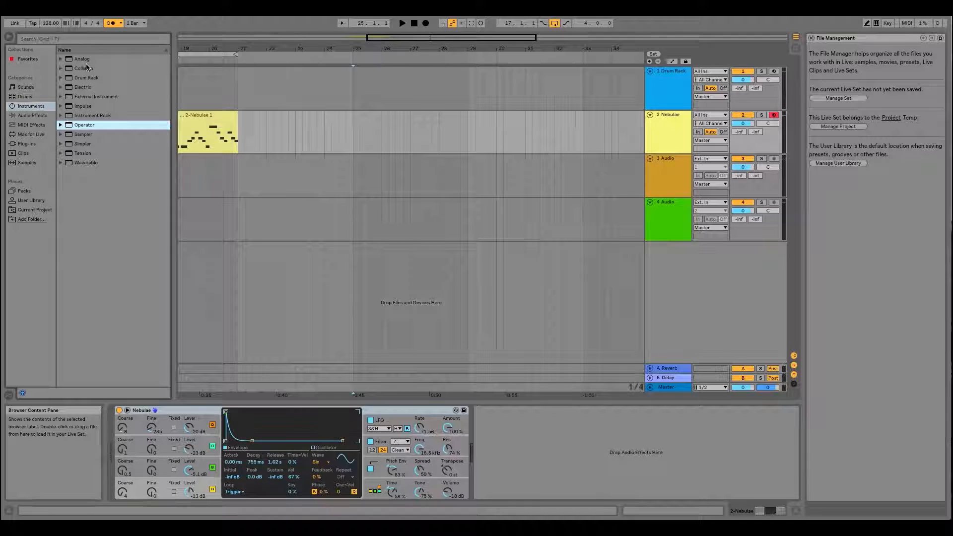
{"action": "left_click", "coordinate": [61, 69]}
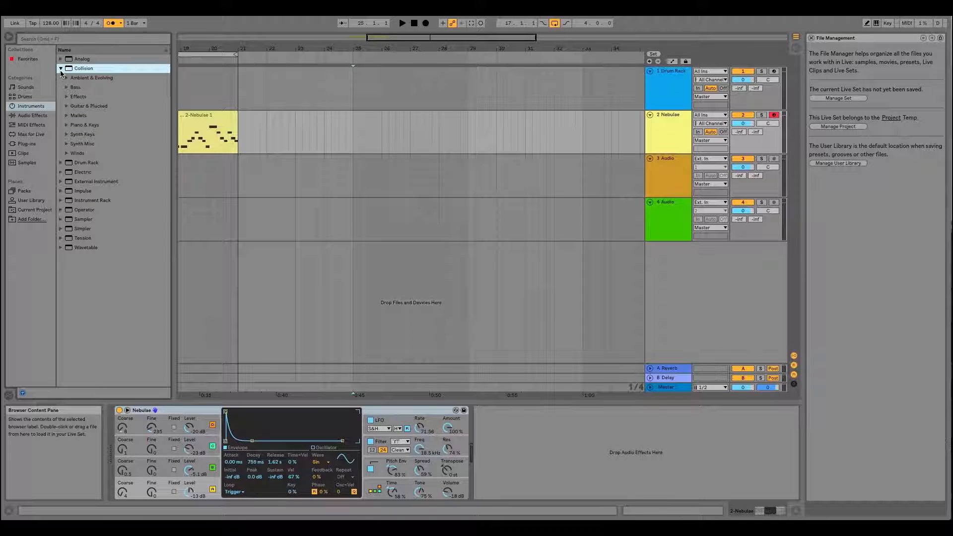
{"action": "left_click", "coordinate": [61, 69]}
{"action": "left_click", "coordinate": [60, 59]}
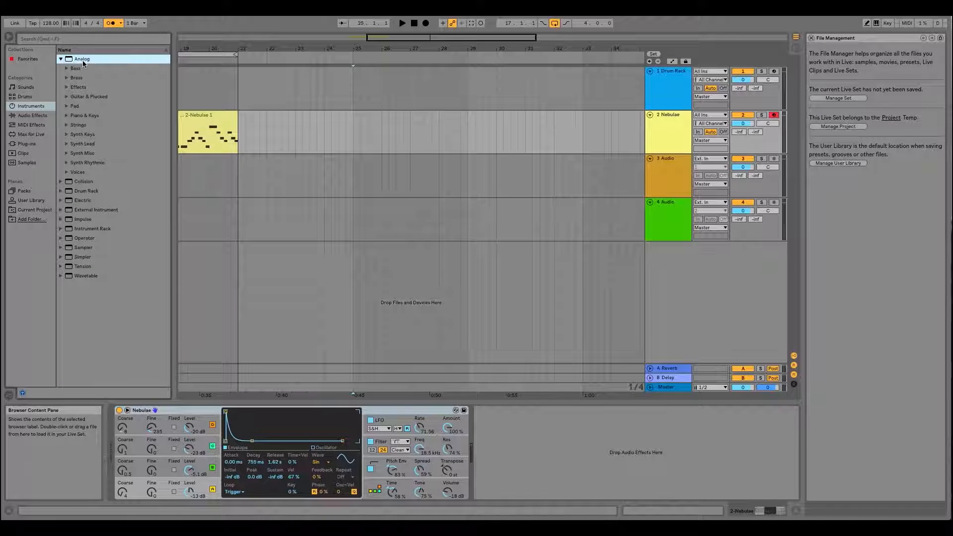
{"action": "left_click", "coordinate": [60, 59]}
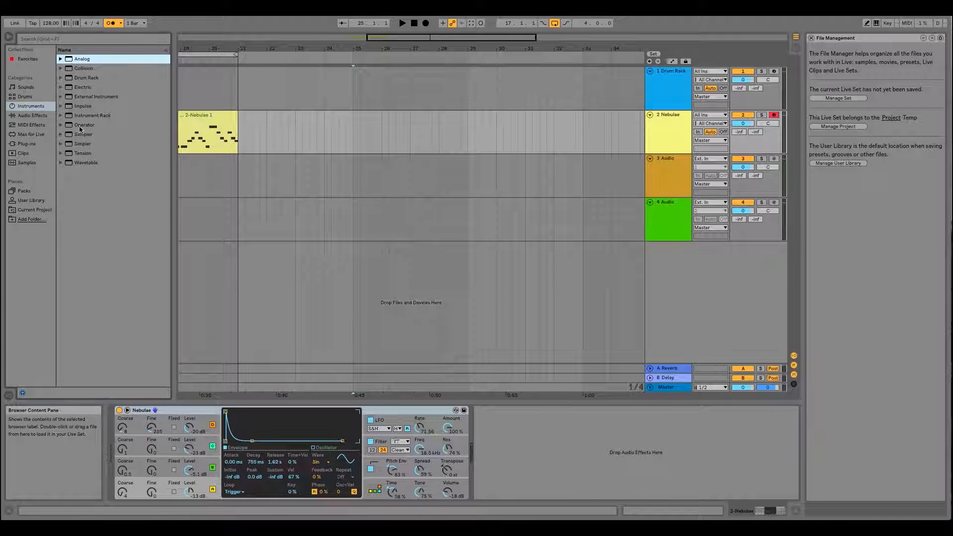
- Look through Operator's preset categories again and check the Sampler instrument's presets
{"action": "left_click", "coordinate": [80, 126]}
{"action": "left_click", "coordinate": [61, 124]}
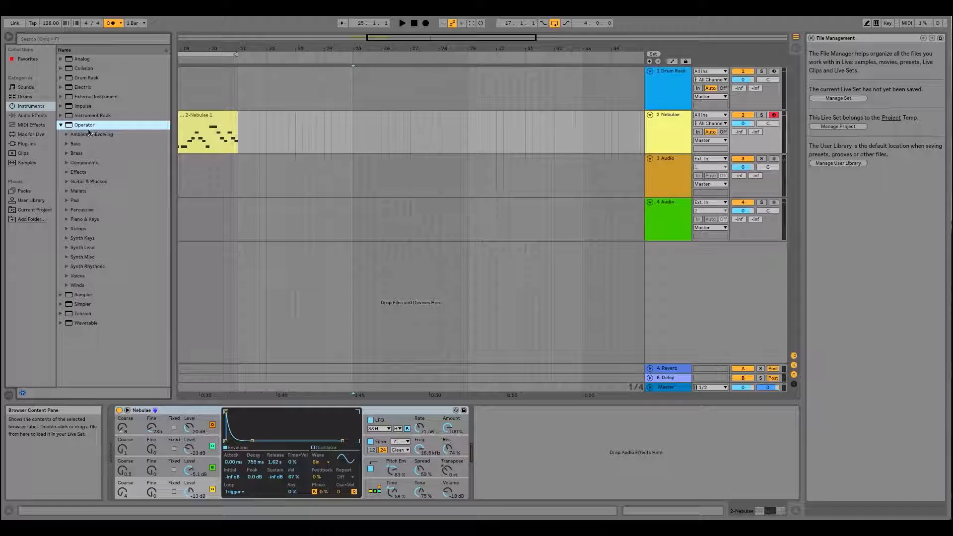
{"action": "left_click", "coordinate": [61, 125]}
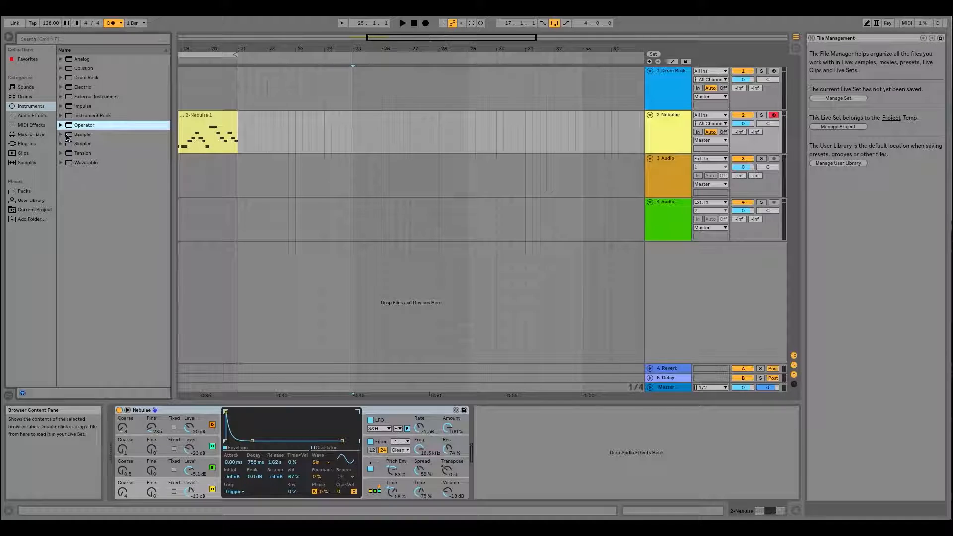
{"action": "left_click", "coordinate": [67, 136]}
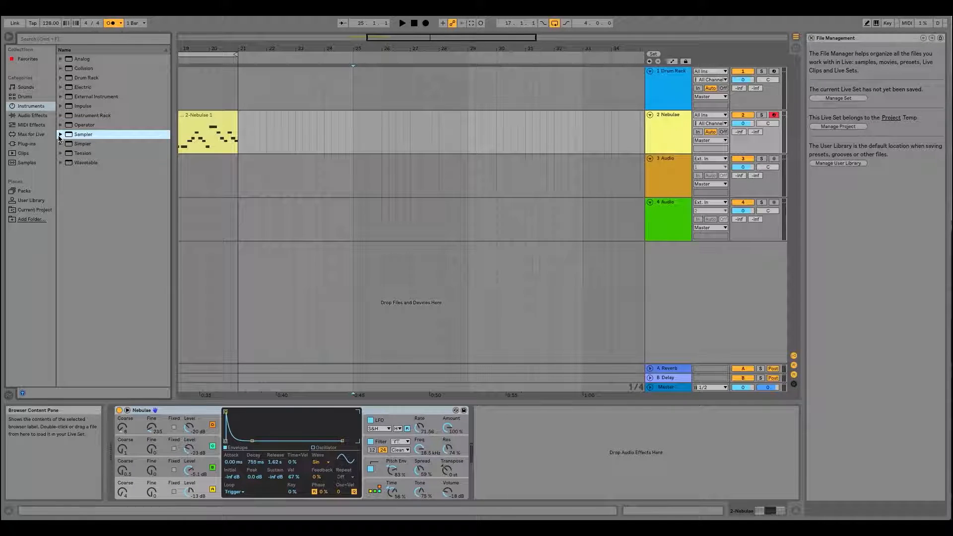
{"action": "left_click", "coordinate": [60, 136]}
{"action": "left_click", "coordinate": [61, 135]}
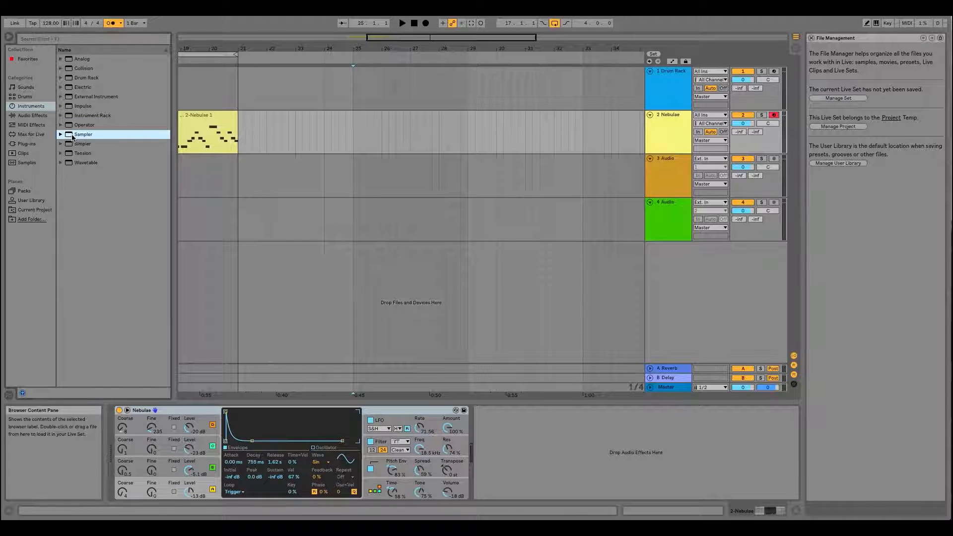
- Insert a new audio track and a new MIDI track below the Nebulae track
{"action": "left_click", "coordinate": [672, 116]}
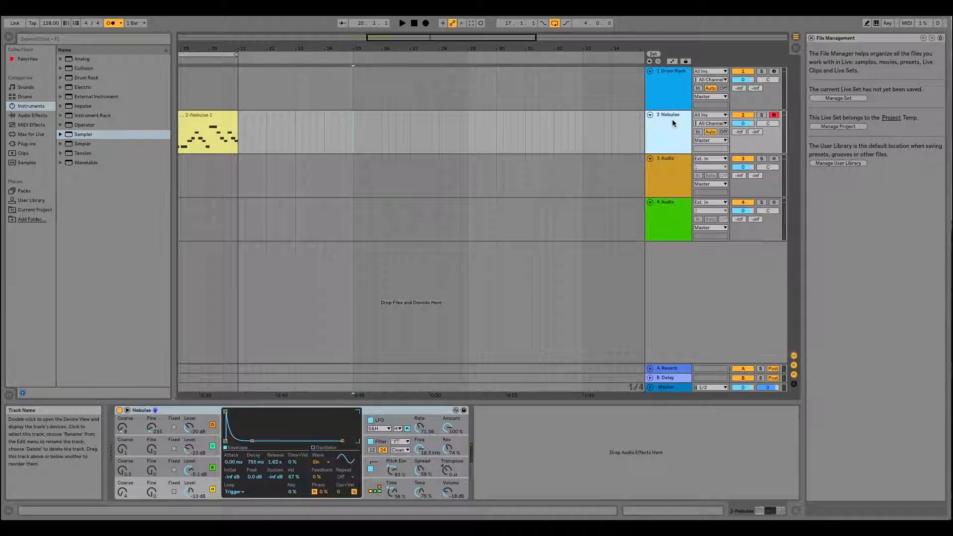
{"action": "key", "text": "super+t"}
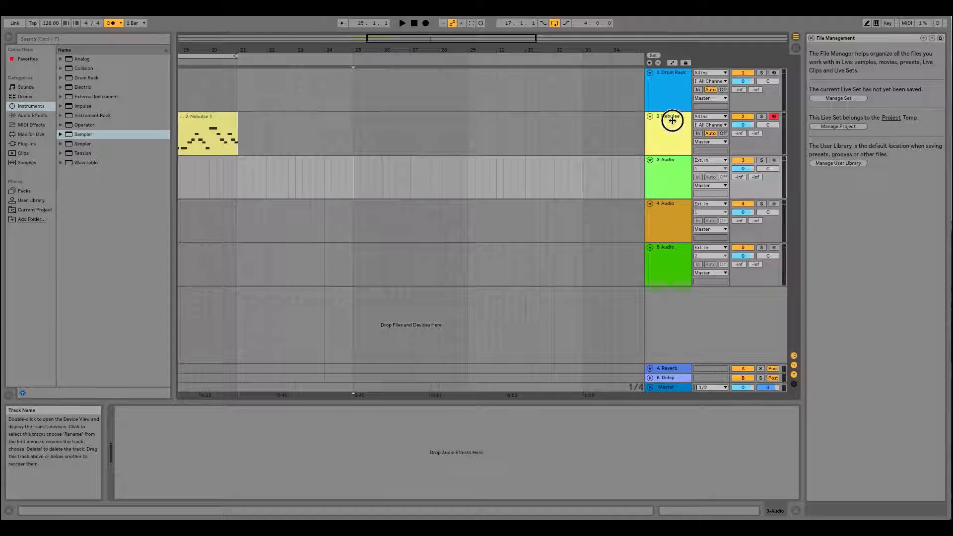
{"action": "left_click", "coordinate": [672, 121]}
{"action": "key", "text": "super+shift+t"}
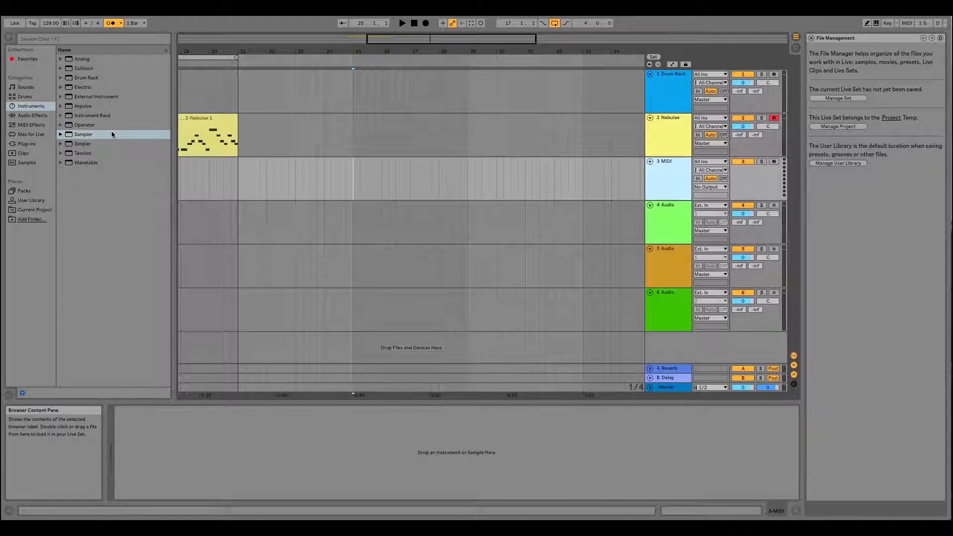
- Load the Sampler instrument onto the new MIDI track
{"action": "left_click", "coordinate": [86, 137]}
{"action": "left_click_drag", "start_coordinate": [86, 137], "coordinate": [192, 454]}
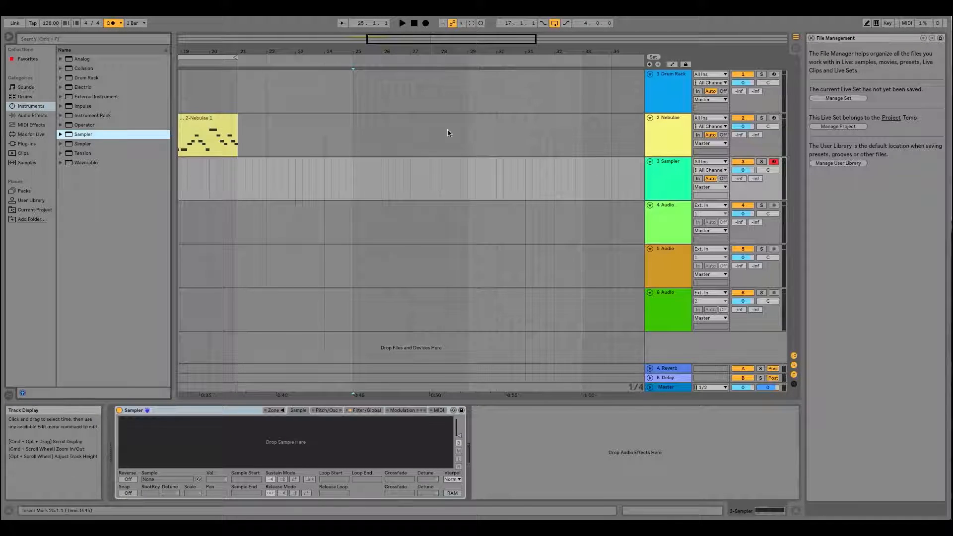
- Arm the Nebulae track for recording and place the insert marker at bar 29 on it
{"action": "left_click", "coordinate": [676, 118]}
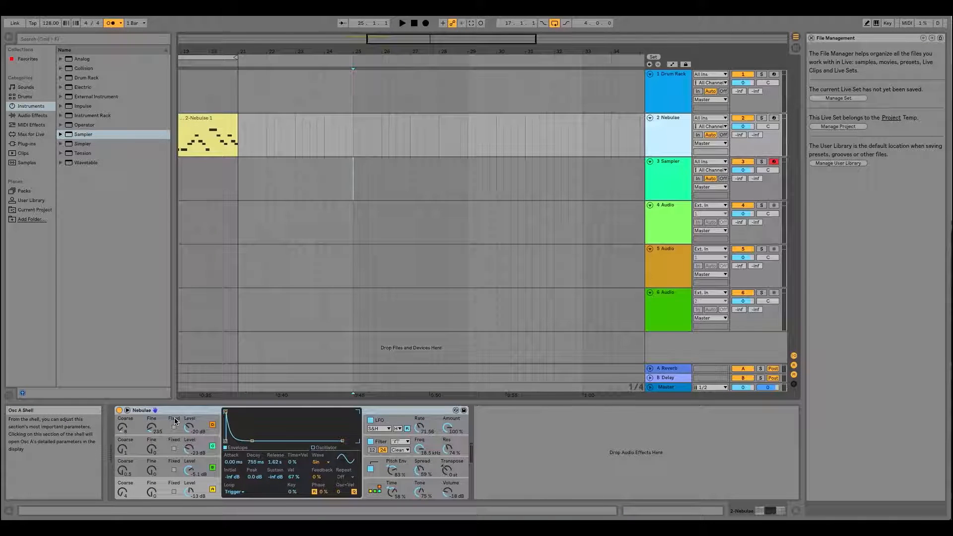
{"action": "left_click", "coordinate": [352, 128]}
{"action": "left_click", "coordinate": [774, 118]}
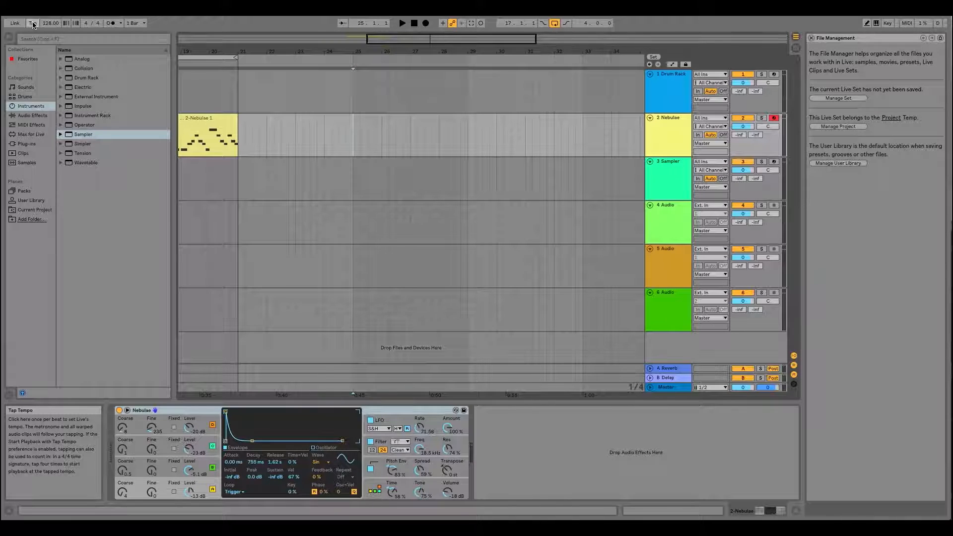
{"action": "left_click", "coordinate": [467, 137]}
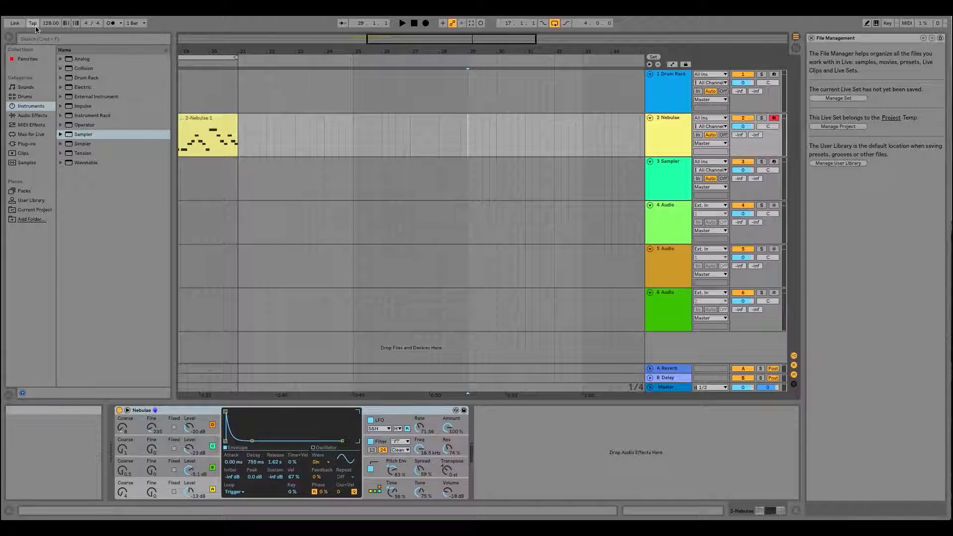
- Set the project tempo to 128 BPM and turn the metronome on
{"action": "left_click_drag", "start_coordinate": [51, 26], "coordinate": [51, 24]}
{"action": "type", "text": "128"}
{"action": "key", "text": "Return"}
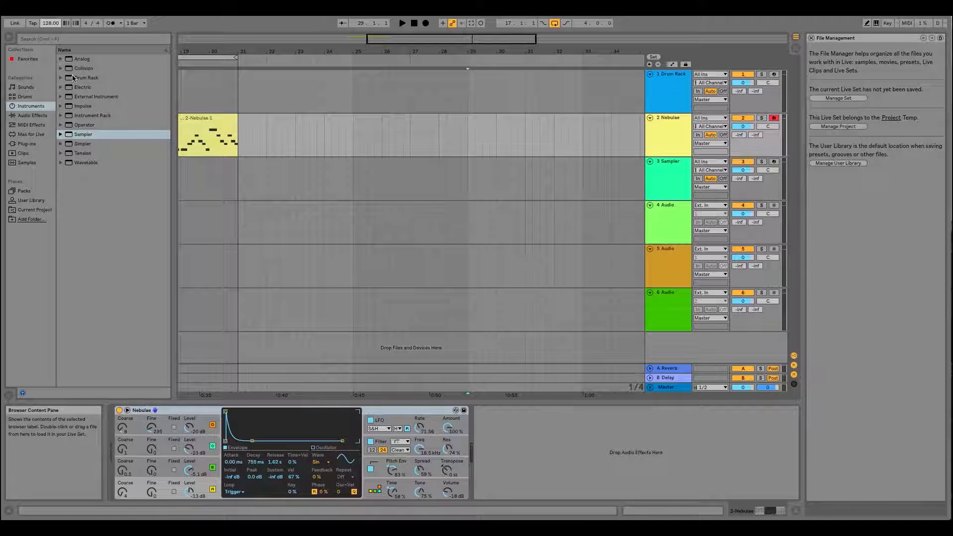
{"action": "left_click", "coordinate": [469, 135]}
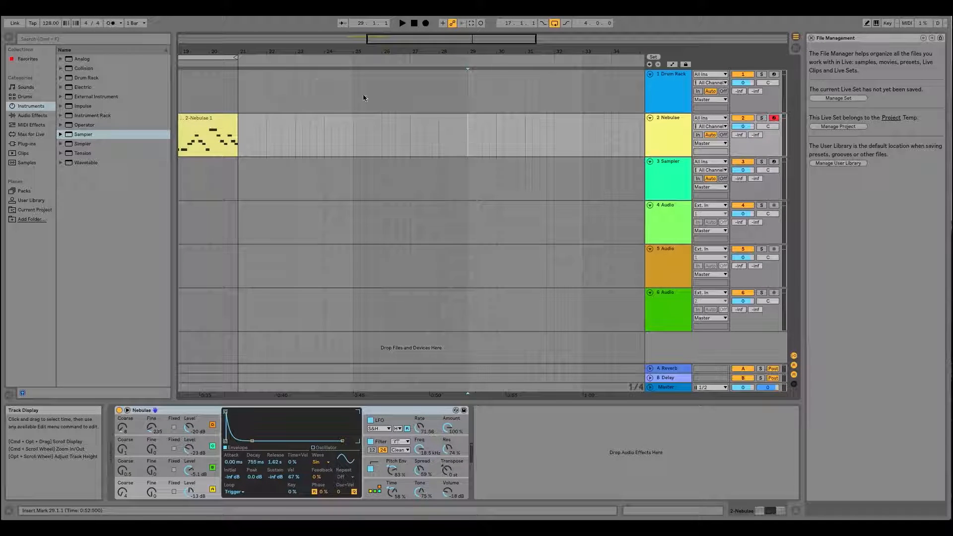
{"action": "left_click", "coordinate": [110, 24]}
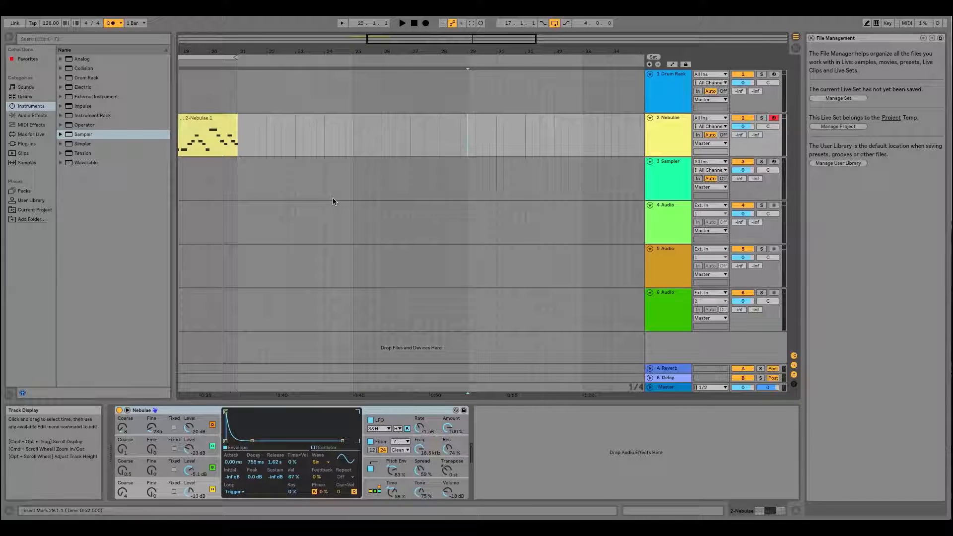
- In the Session View, start playback and adjust the metronome's loudness with the Master track's Preview/Cue volume
{"action": "key", "text": "Tab"}
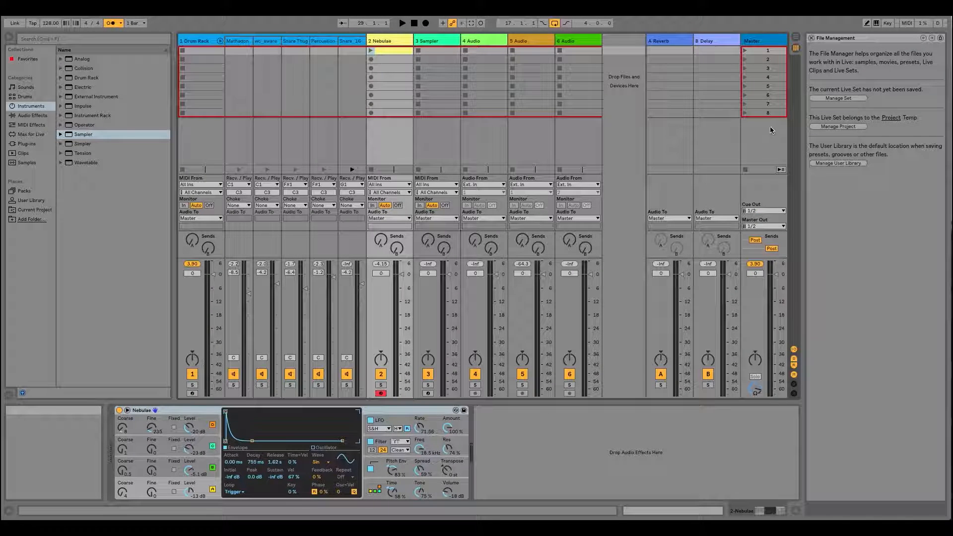
{"action": "left_click", "coordinate": [768, 42]}
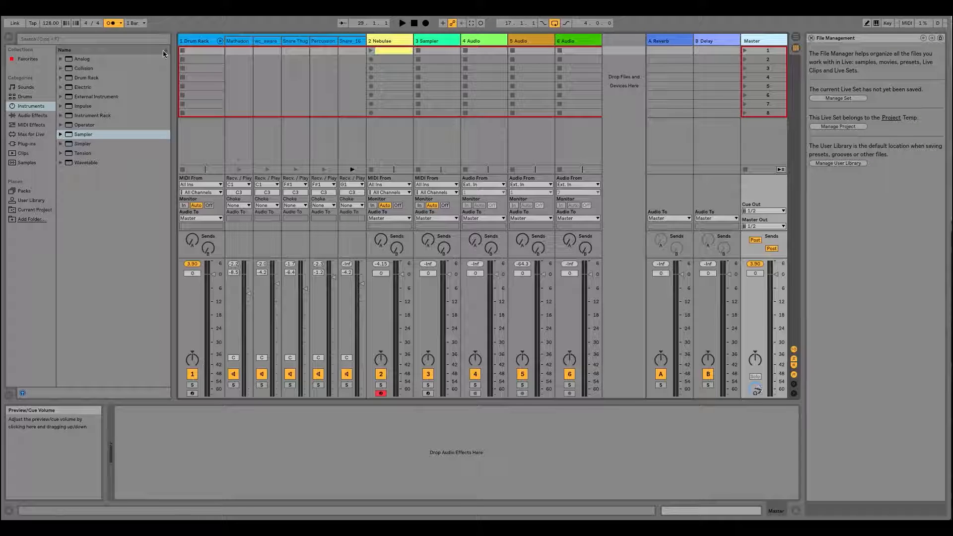
{"action": "key", "text": "space"}
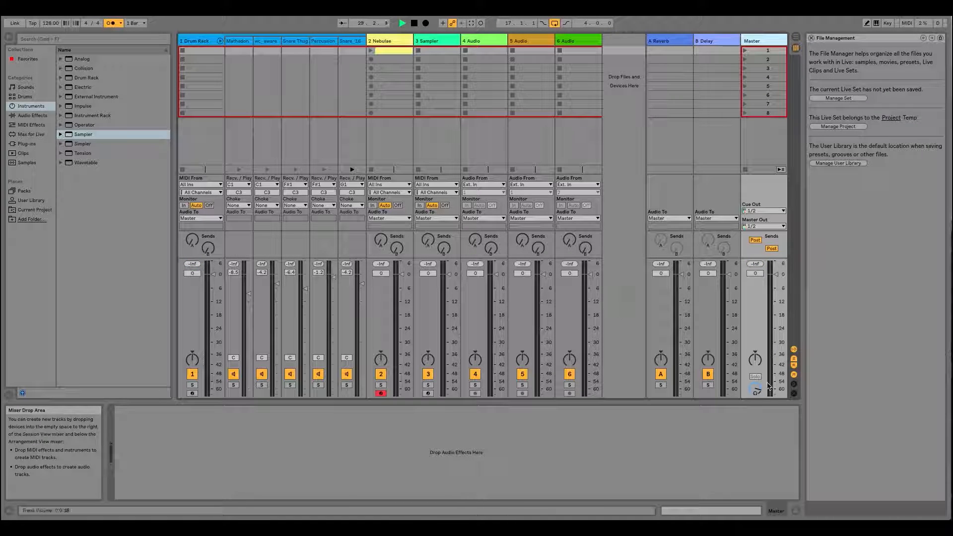
{"action": "mouse_move", "coordinate": [756, 392]}
{"action": "left_mouse_down"}
{"action": "mouse_move", "coordinate": [756, 417]}
{"action": "mouse_move", "coordinate": [756, 391]}
{"action": "left_mouse_up"}
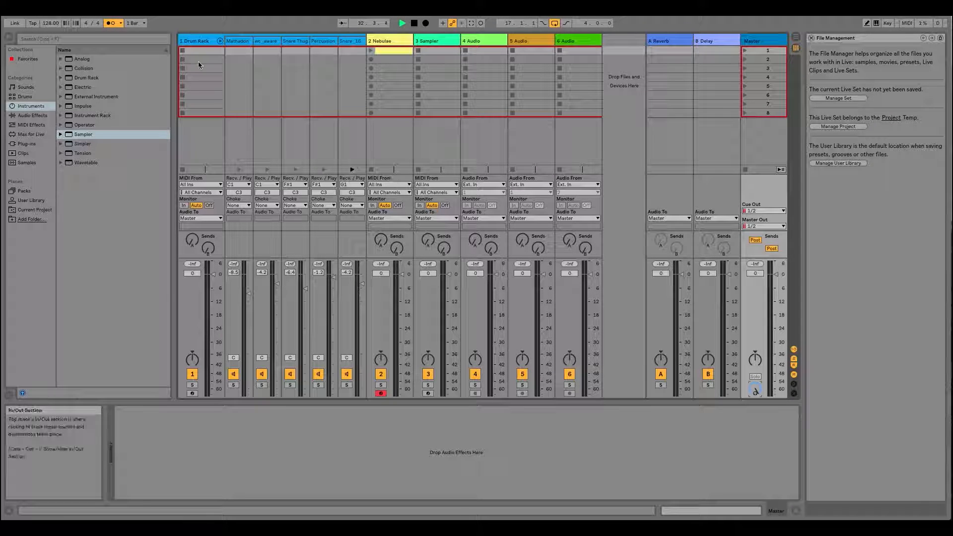
{"action": "left_click", "coordinate": [768, 41]}
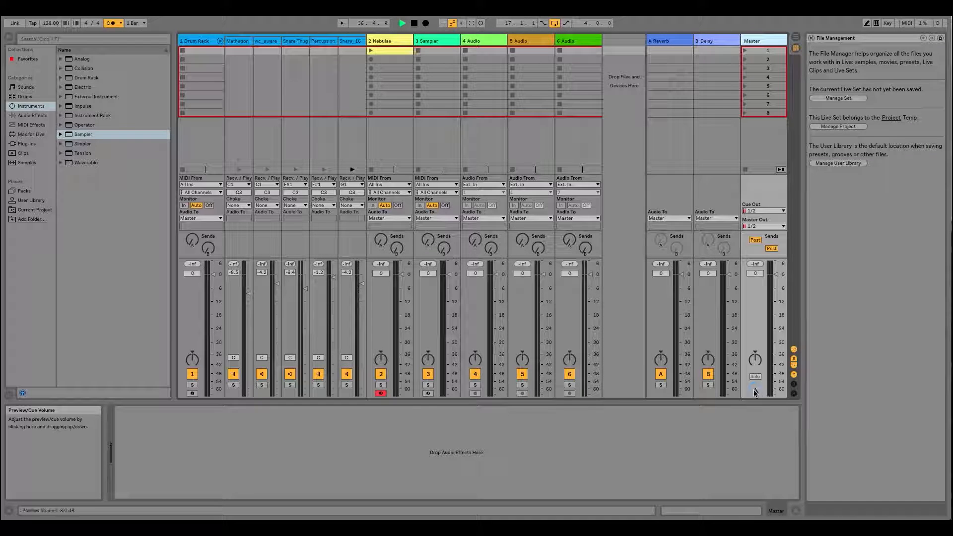
- Adjust the Master track's Preview/Cue volume in the Session View and again in the Arrangement View, and stop playback
{"action": "scroll", "coordinate": [755, 389], "scroll_direction": "down", "scroll_amount": 2}
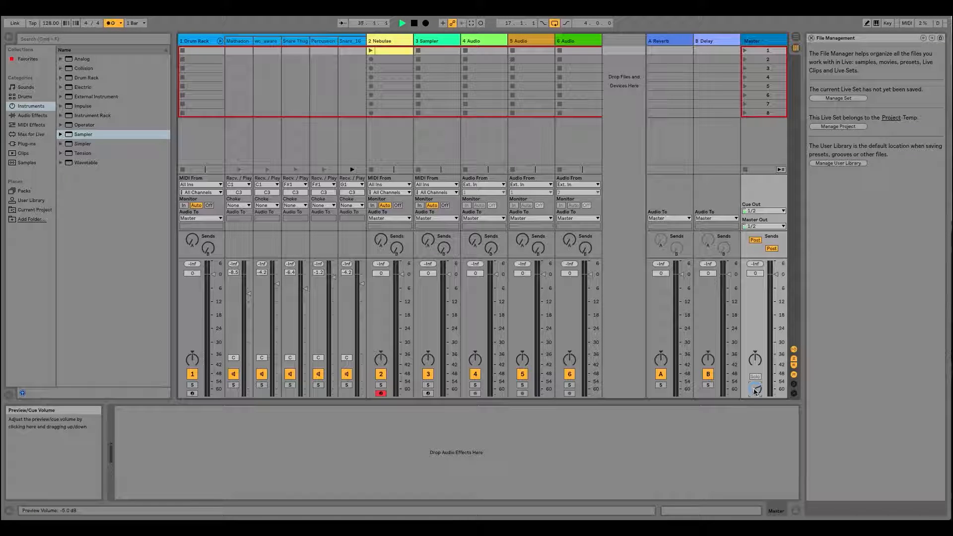
{"action": "scroll", "coordinate": [756, 388], "scroll_direction": "down", "scroll_amount": 3}
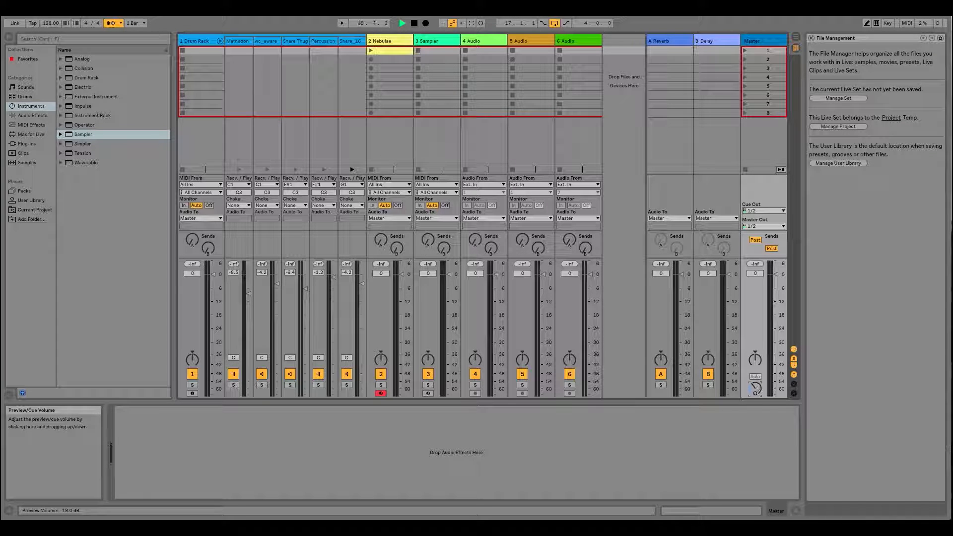
{"action": "scroll", "coordinate": [756, 388], "scroll_direction": "down", "scroll_amount": 3}
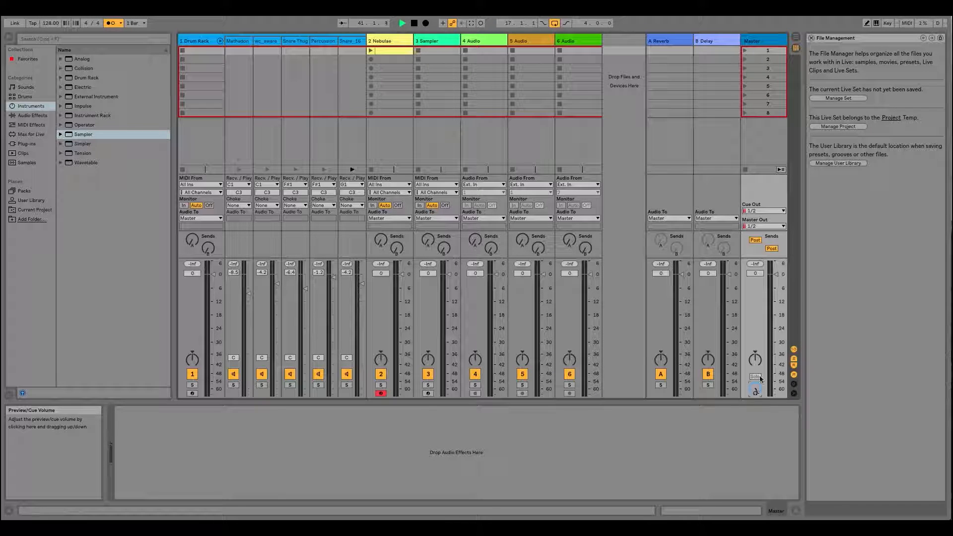
{"action": "key", "text": "Tab"}
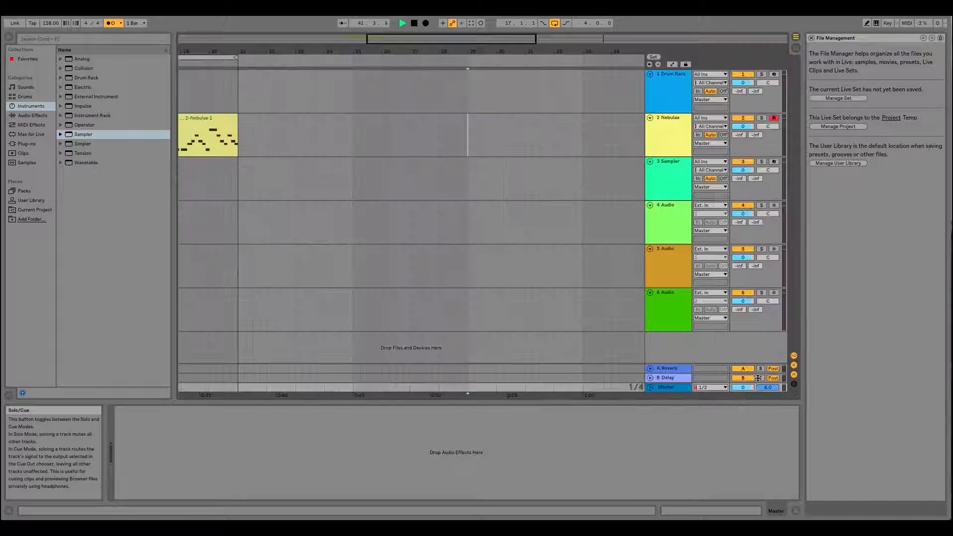
{"action": "left_click", "coordinate": [668, 390]}
{"action": "mouse_move", "coordinate": [769, 388]}
{"action": "left_mouse_down"}
{"action": "mouse_move", "coordinate": [769, 399]}
{"action": "mouse_move", "coordinate": [770, 387]}
{"action": "left_mouse_up"}
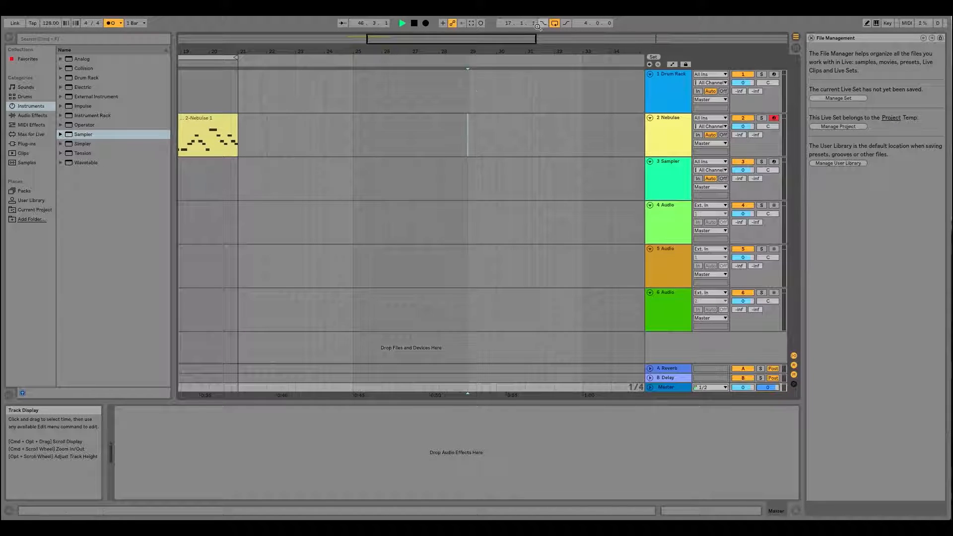
{"action": "key", "text": "space"}
- Compare the Nebulae and 4 Audio tracks by selecting each, ending with the insert marker at bar 29 on Nebulae
{"action": "left_click", "coordinate": [471, 140]}
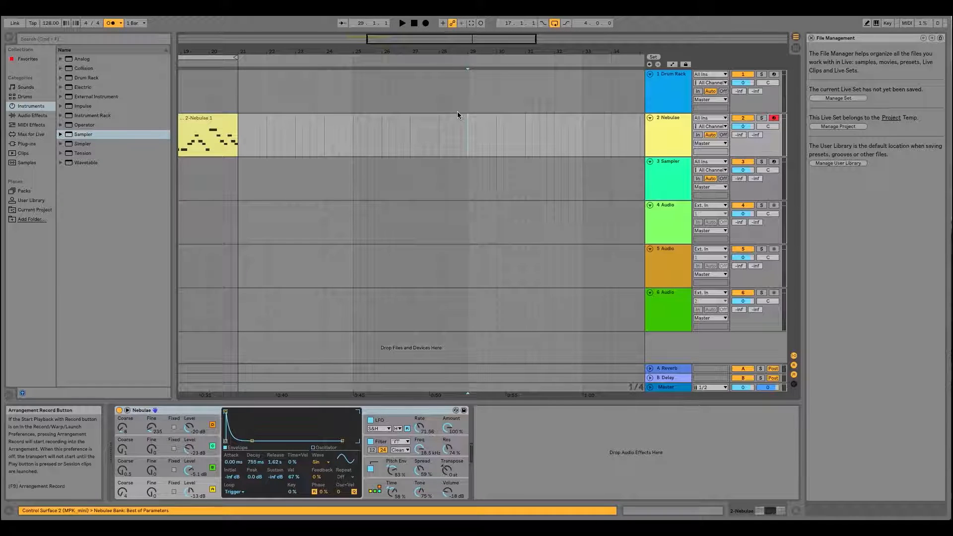
{"action": "left_click", "coordinate": [666, 121]}
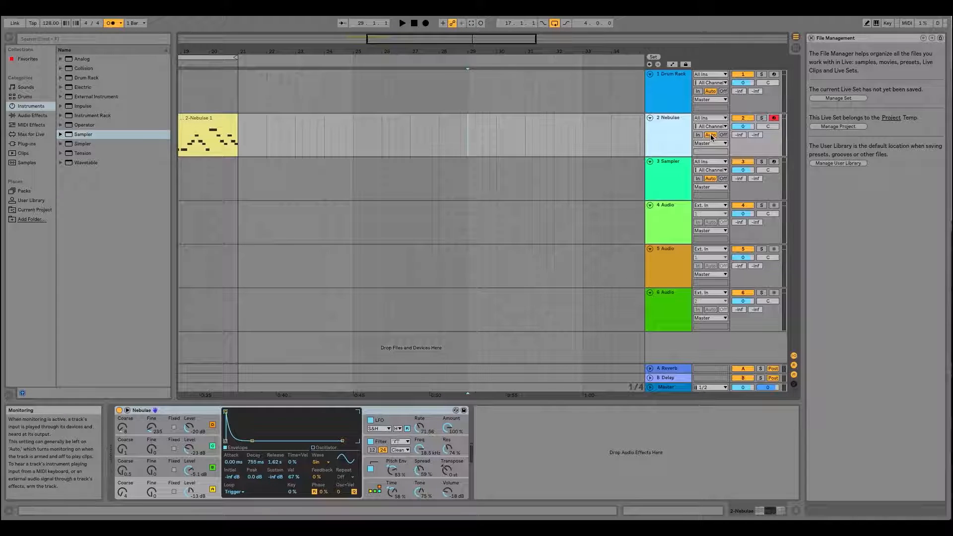
{"action": "left_click", "coordinate": [466, 133]}
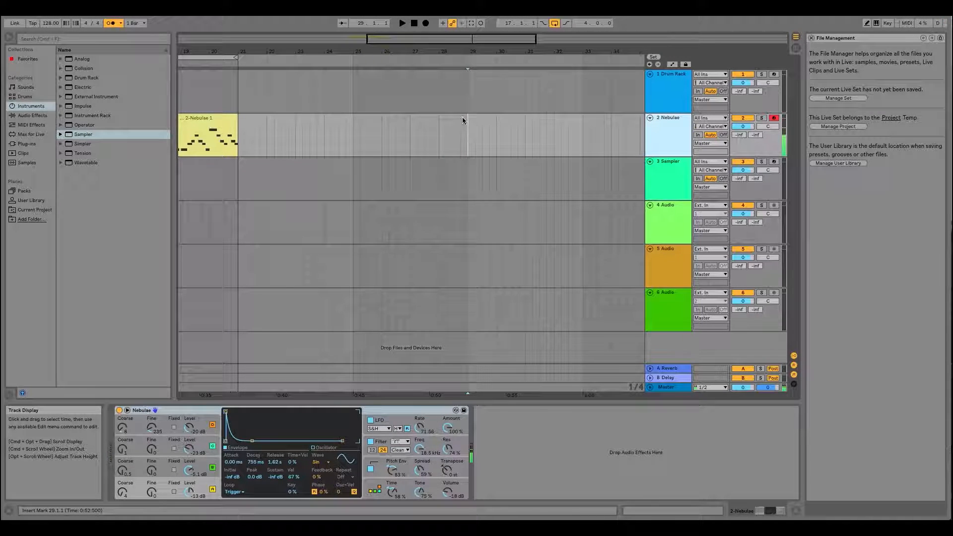
{"action": "left_click", "coordinate": [669, 206]}
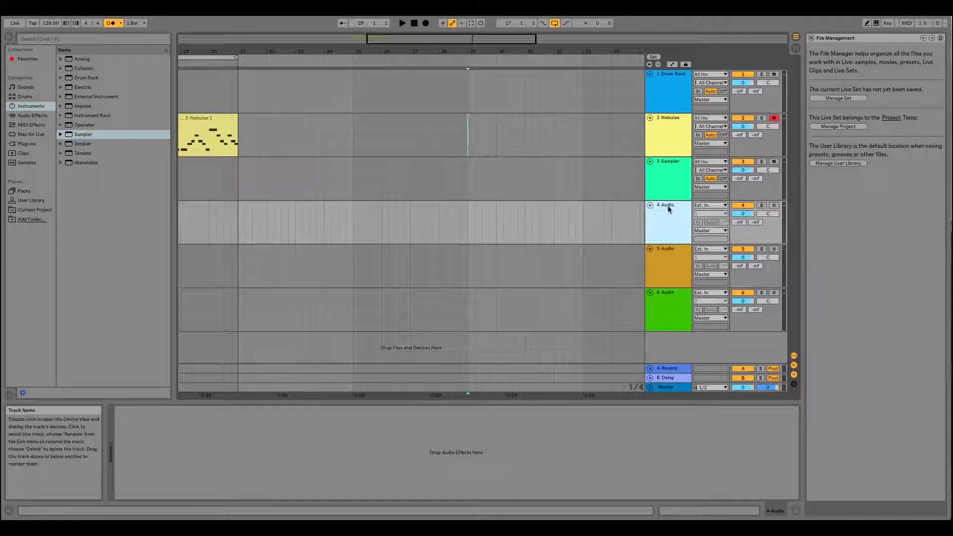
{"action": "left_click", "coordinate": [466, 124]}
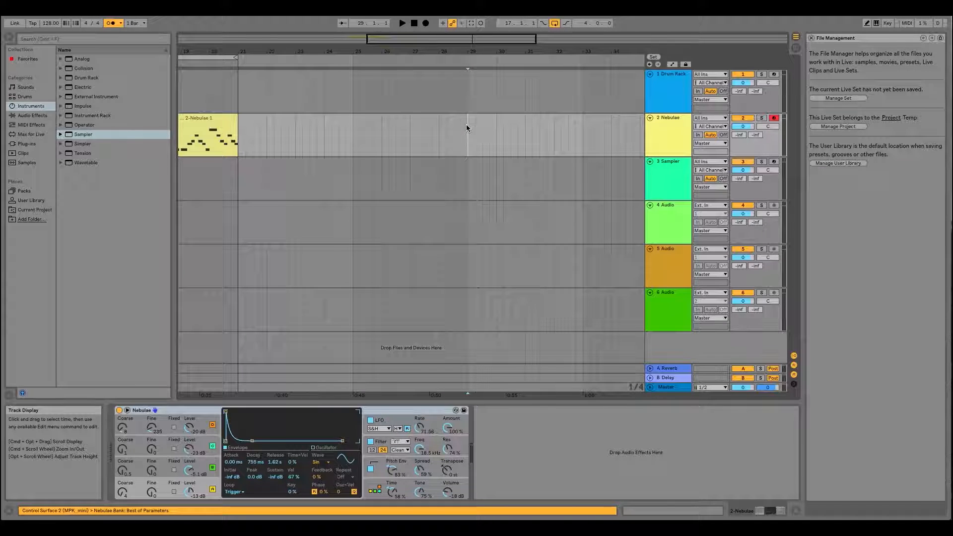
- Move the insert marker to bar 33 on the Nebulae track
{"action": "left_click_drag", "start_coordinate": [467, 51], "coordinate": [403, 50]}
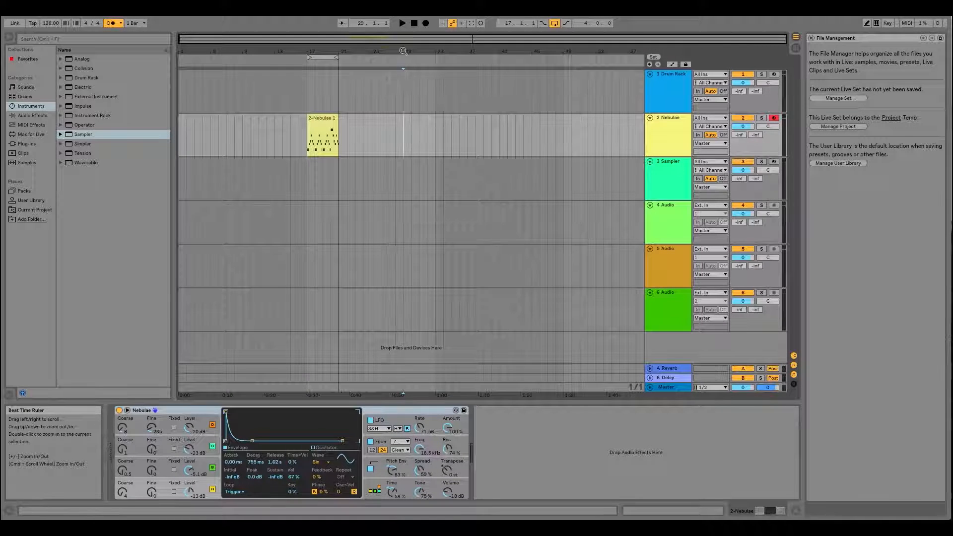
{"action": "left_click", "coordinate": [179, 143]}
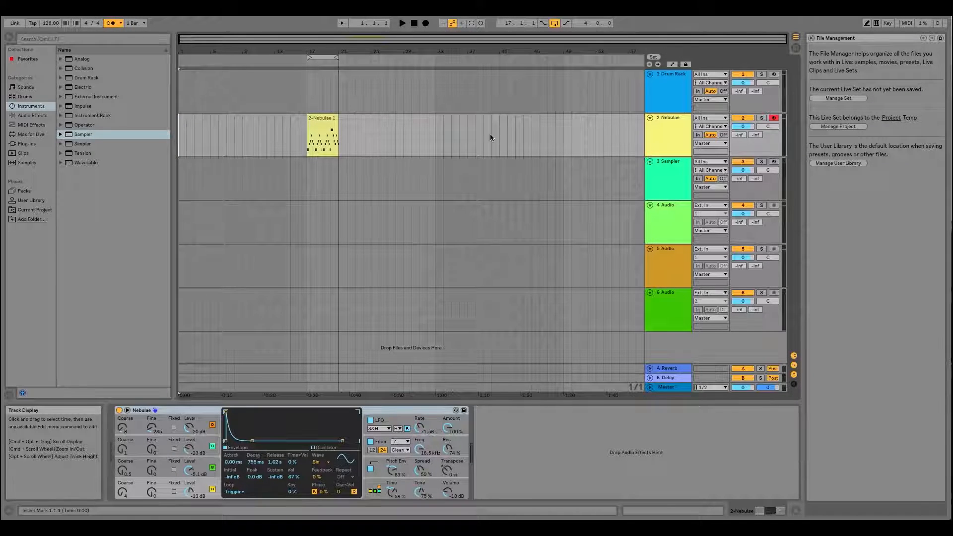
{"action": "left_click", "coordinate": [436, 130]}
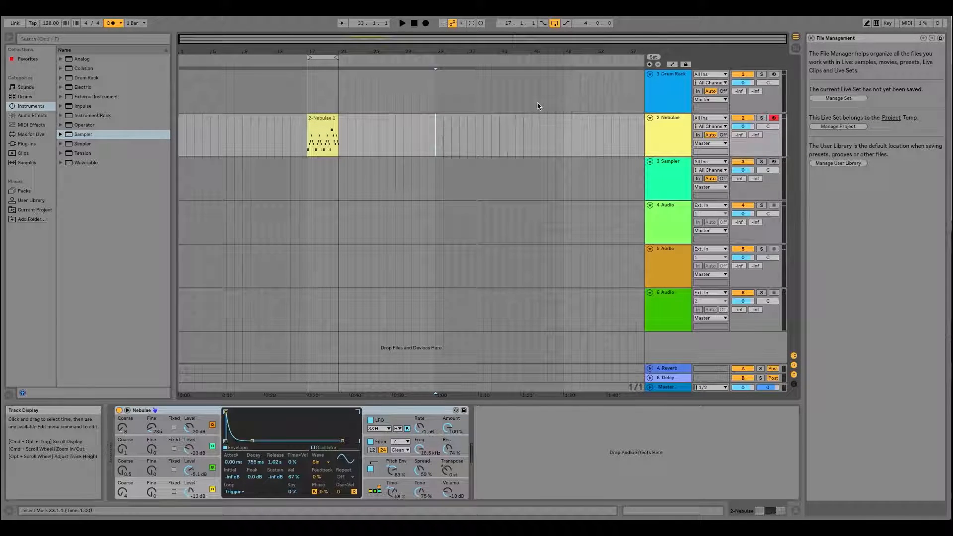
{"action": "left_click", "coordinate": [564, 130]}
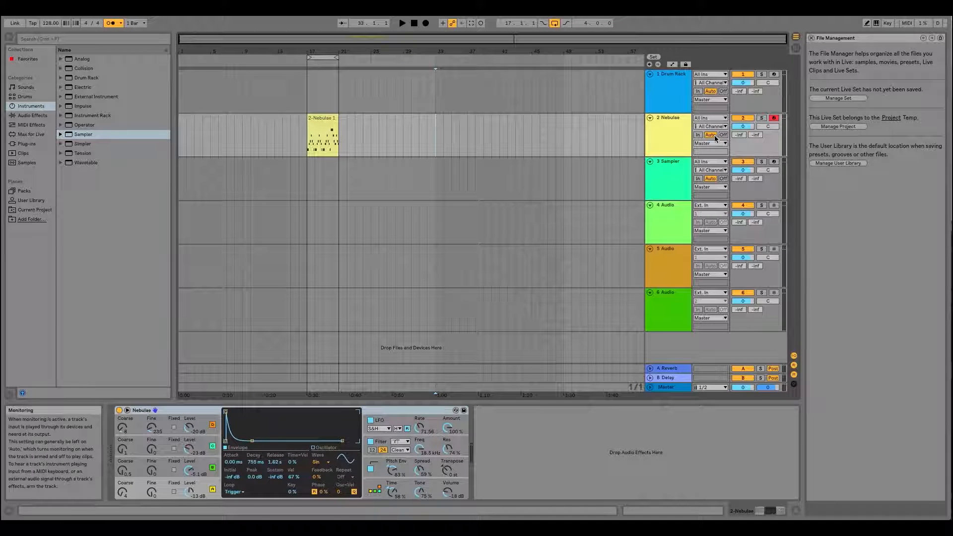
- Try recording into the Arrangement on the Nebulae track from bar 33, stop, and undo the take
{"action": "left_click", "coordinate": [426, 23]}
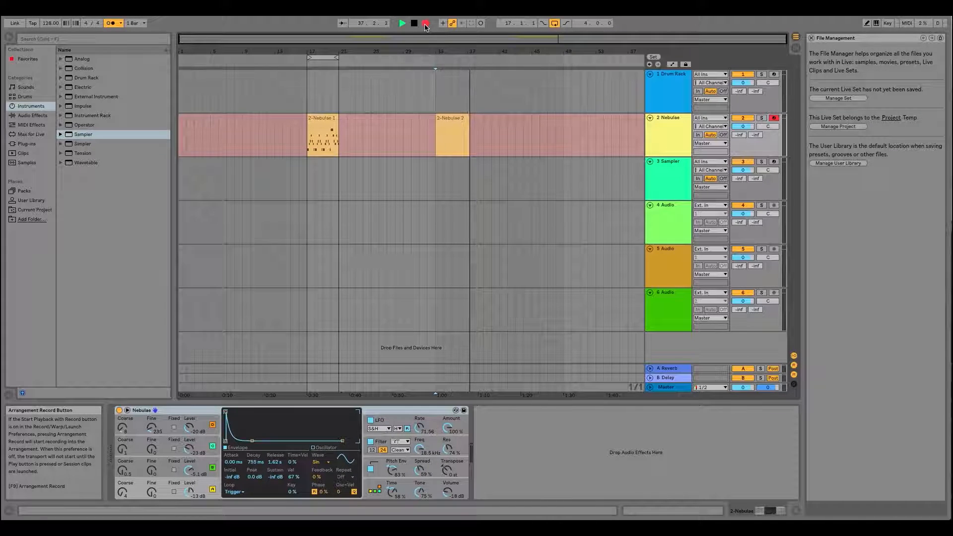
{"action": "key", "text": "space"}
{"action": "key", "text": "super+z"}
- In the Session View, create an empty MIDI clip in the Nebulae track's second slot and recolor it light orange
{"action": "key", "text": "Tab"}
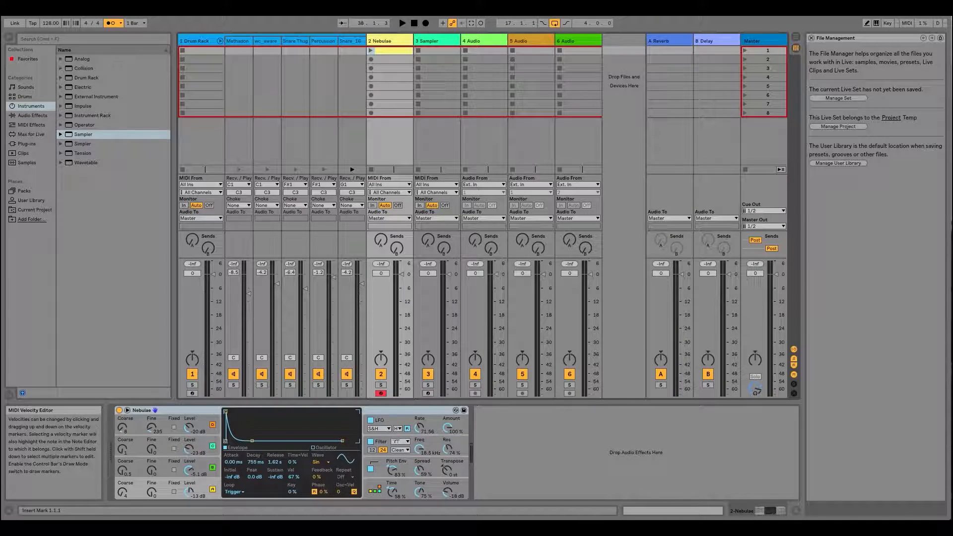
{"action": "left_click", "coordinate": [397, 59]}
{"action": "double_click", "coordinate": [397, 60]}
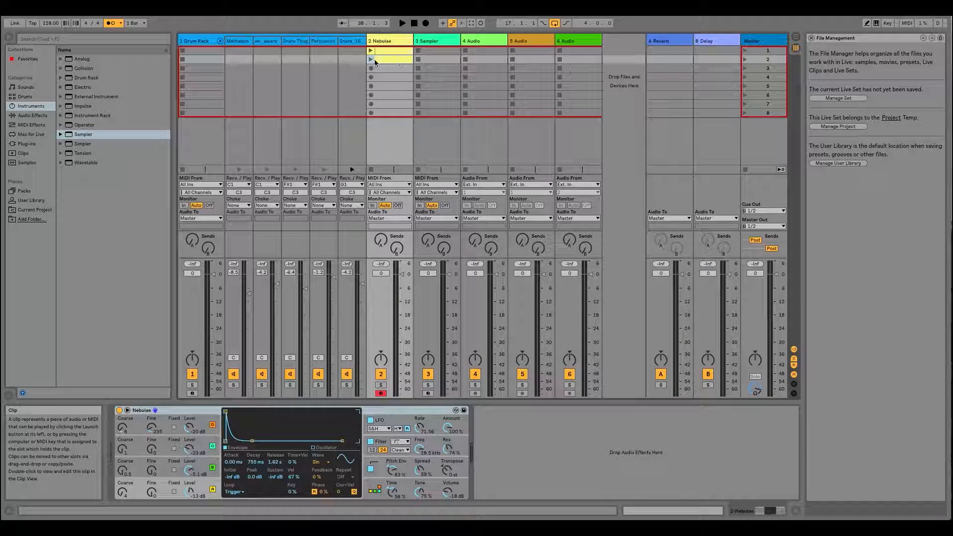
{"action": "left_click", "coordinate": [383, 60]}
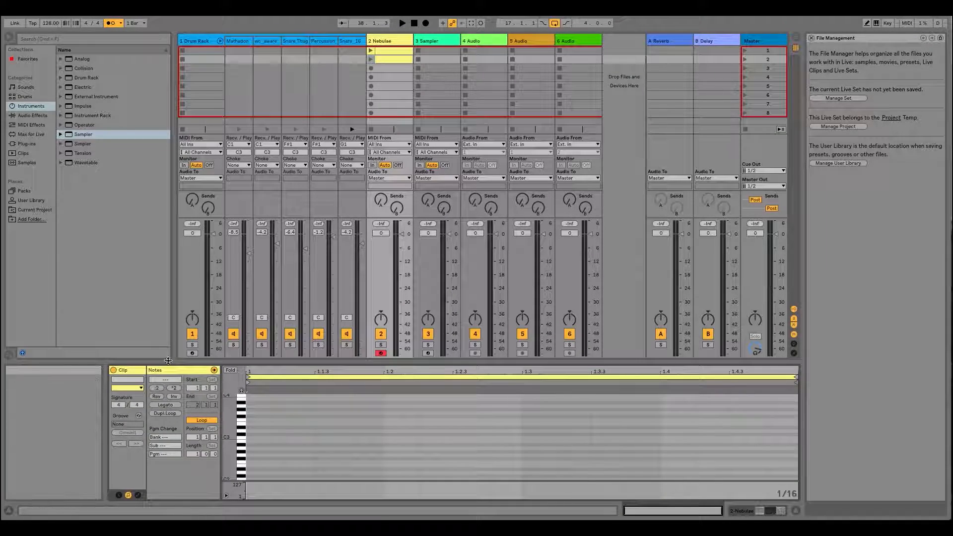
{"action": "key", "text": "Tab"}
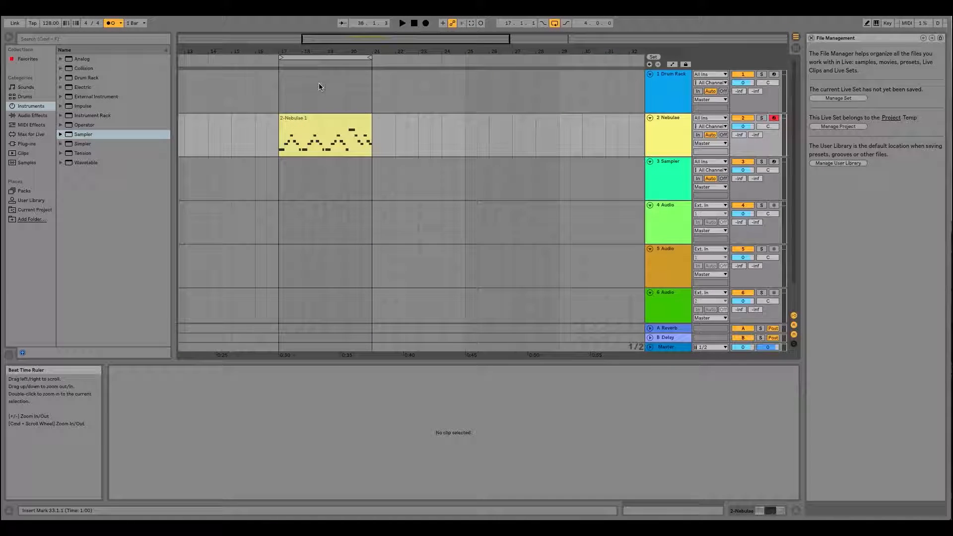
{"action": "key", "text": "Tab"}
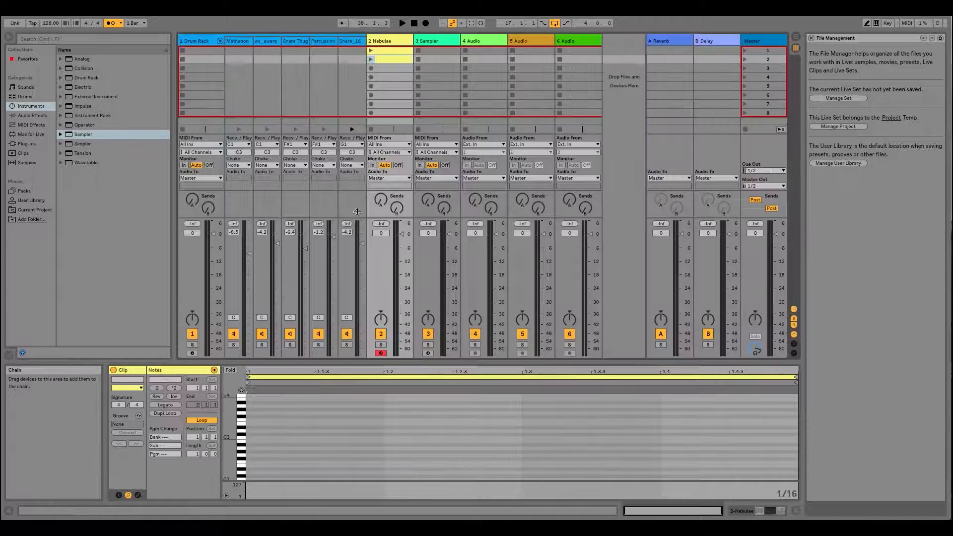
{"action": "right_click", "coordinate": [387, 59]}
{"action": "left_click", "coordinate": [416, 206]}
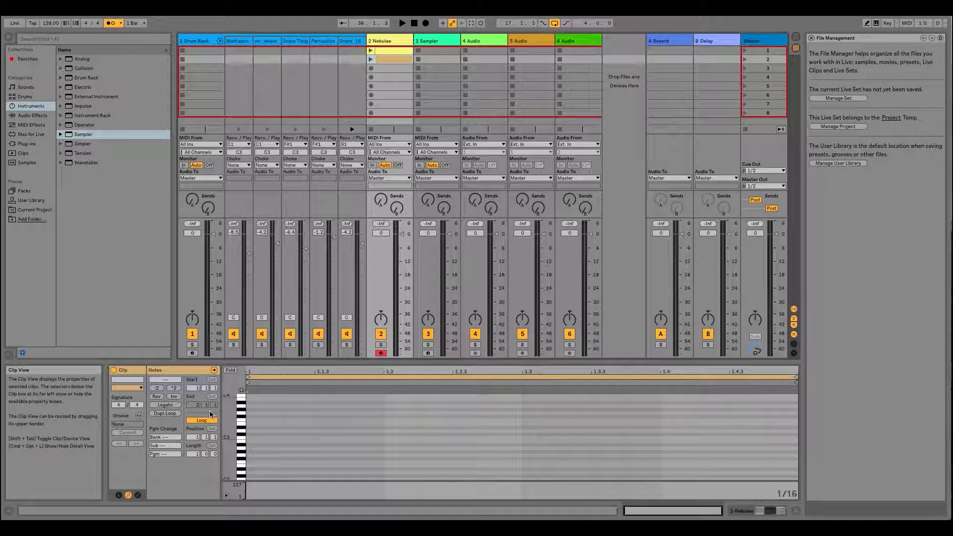
- Set the new Nebulae clip's loop length to 4 bars, undoing the change to its loop position
{"action": "mouse_move", "coordinate": [197, 437]}
{"action": "left_mouse_down"}
{"action": "mouse_move", "coordinate": [197, 427]}
{"action": "mouse_move", "coordinate": [196, 439]}
{"action": "left_mouse_up"}
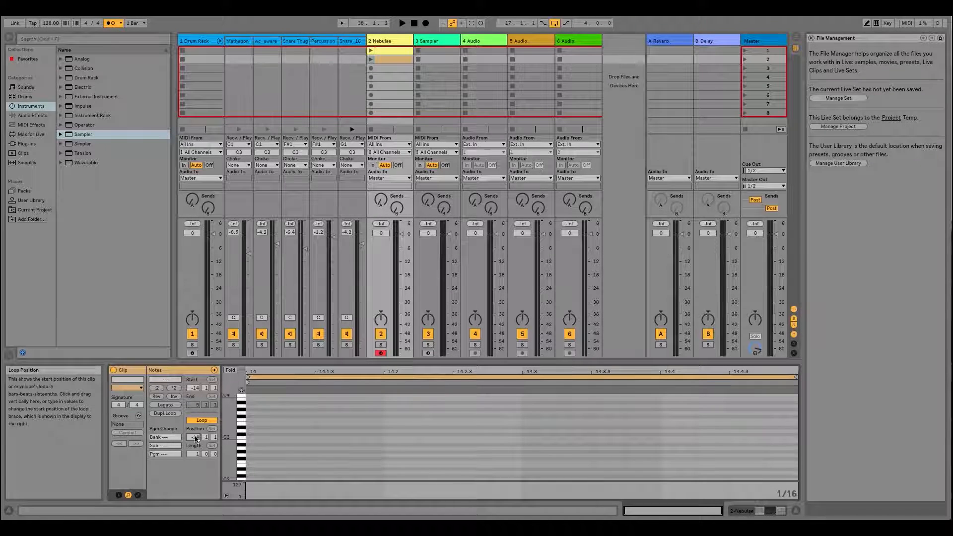
{"action": "key", "text": "super+z"}
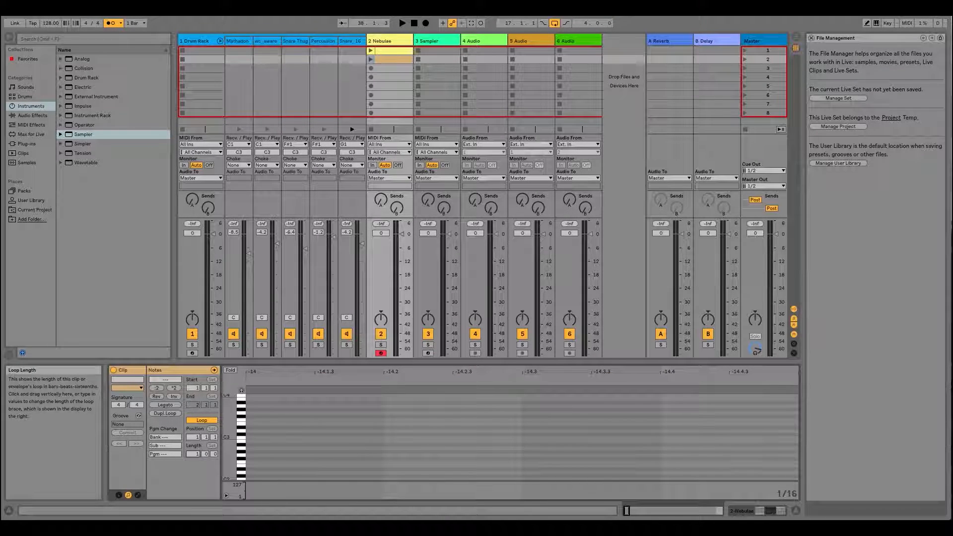
{"action": "left_click_drag", "start_coordinate": [196, 454], "coordinate": [196, 448]}
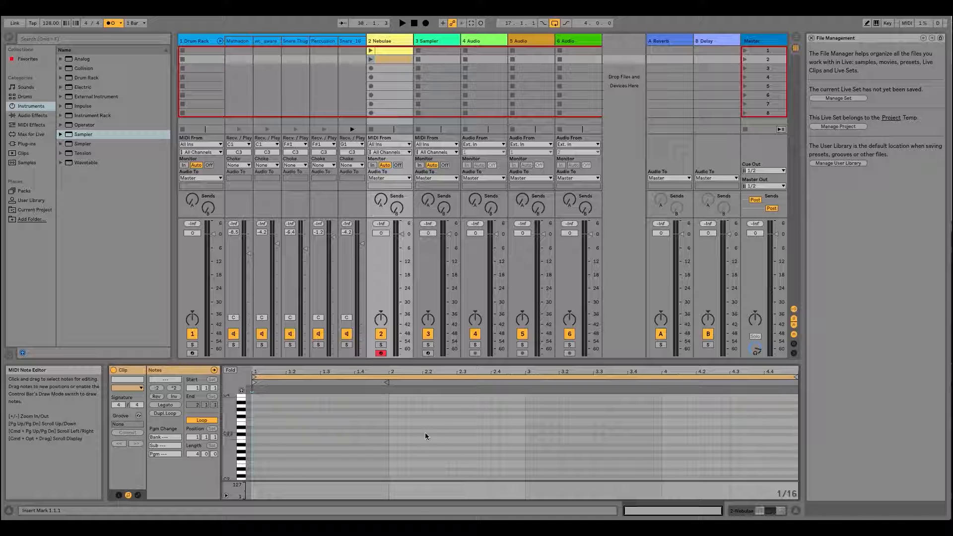
- Play the Nebulae track's second-slot clip, look through its note range, and stop the track's clips
{"action": "left_click", "coordinate": [370, 59]}
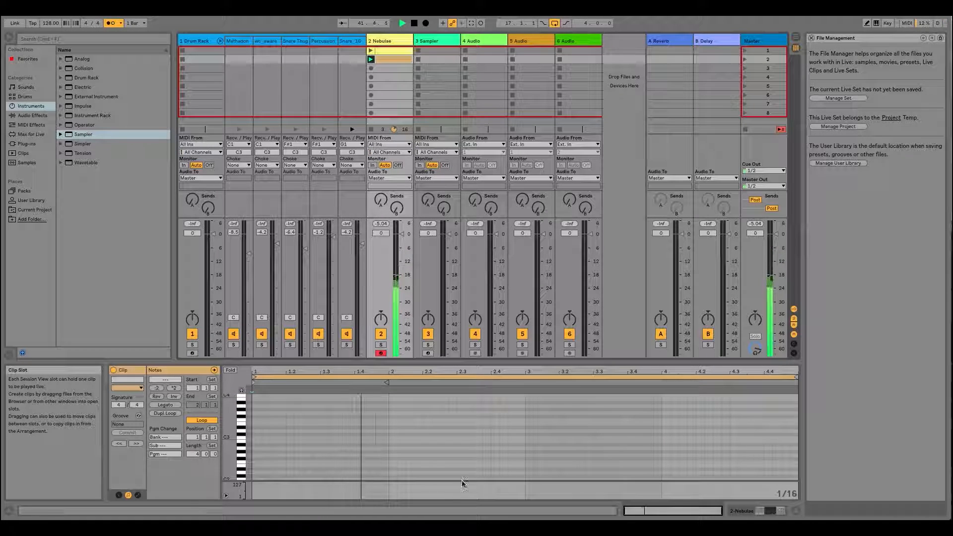
{"action": "left_click", "coordinate": [371, 59]}
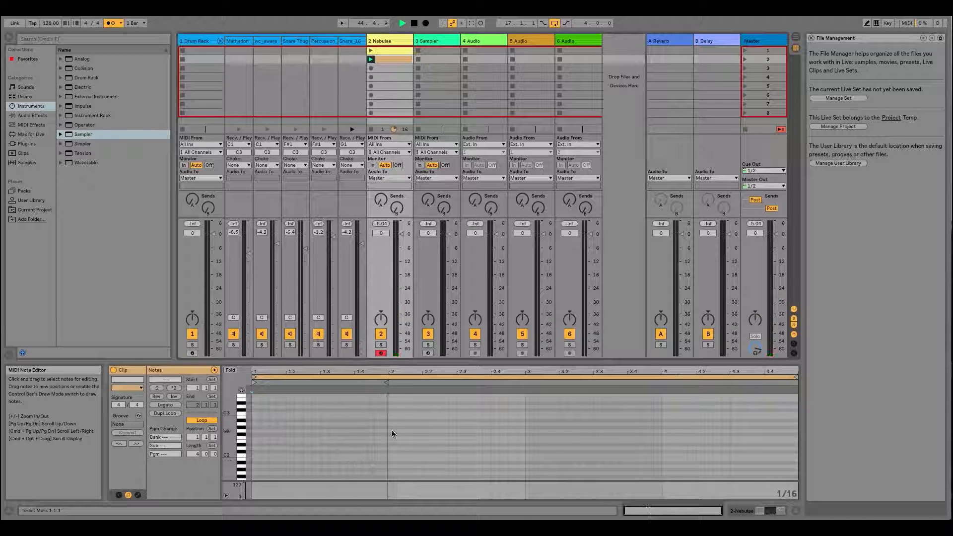
{"action": "scroll", "coordinate": [389, 430], "scroll_direction": "down", "scroll_amount": 10}
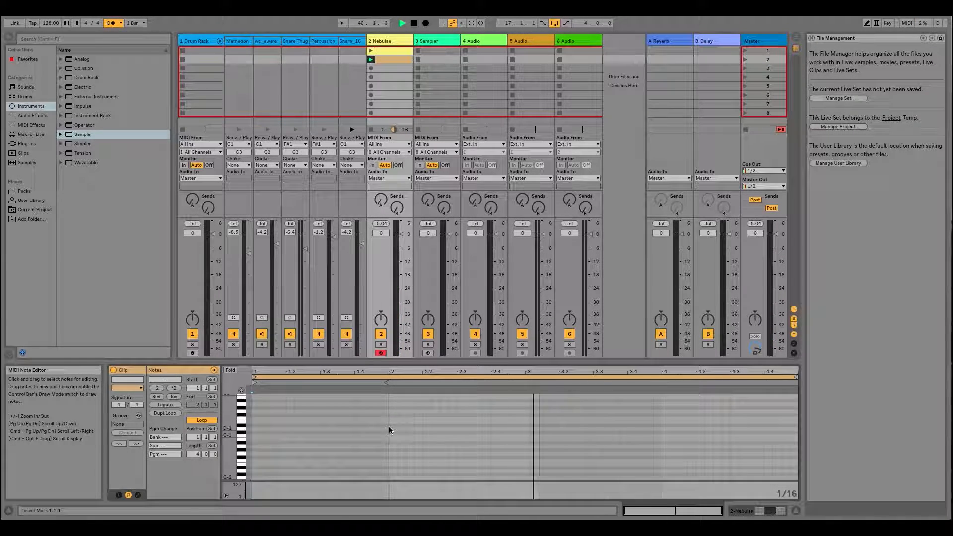
{"action": "scroll", "coordinate": [388, 426], "scroll_direction": "up", "scroll_amount": 15}
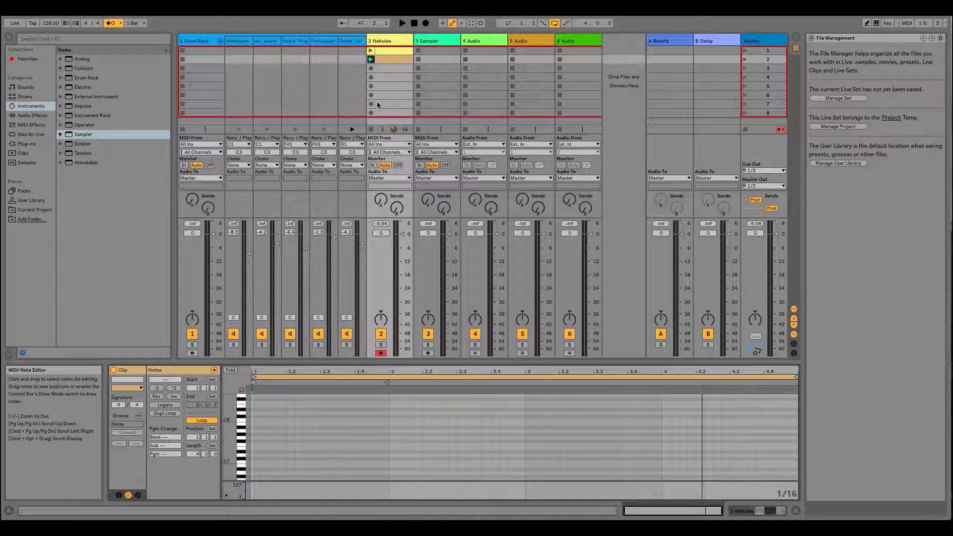
{"action": "right_click", "coordinate": [391, 61]}
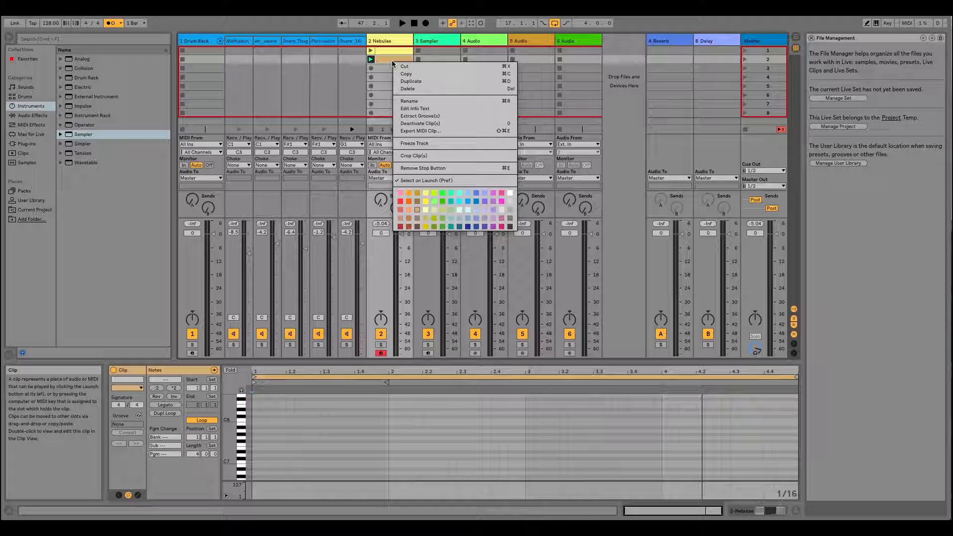
{"action": "left_click", "coordinate": [385, 57]}
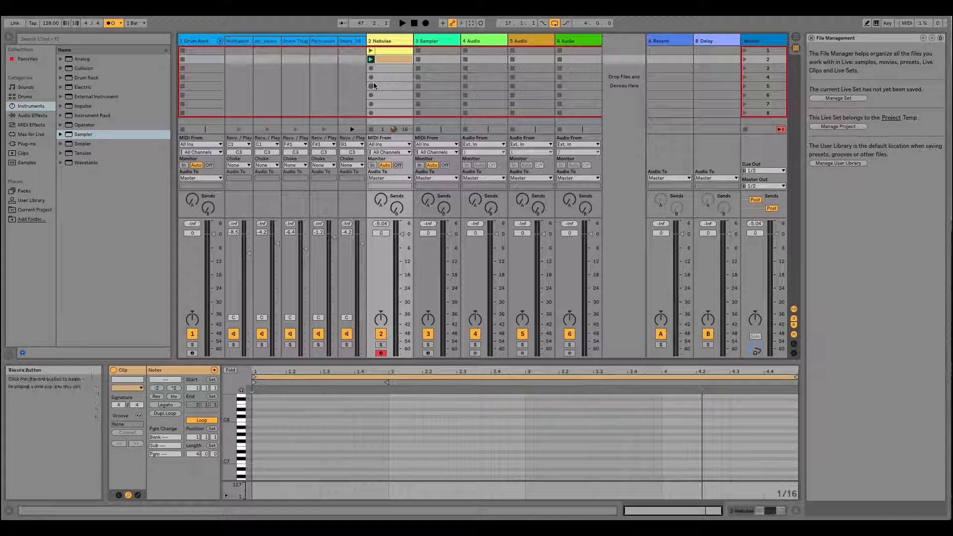
{"action": "left_click", "coordinate": [373, 130]}
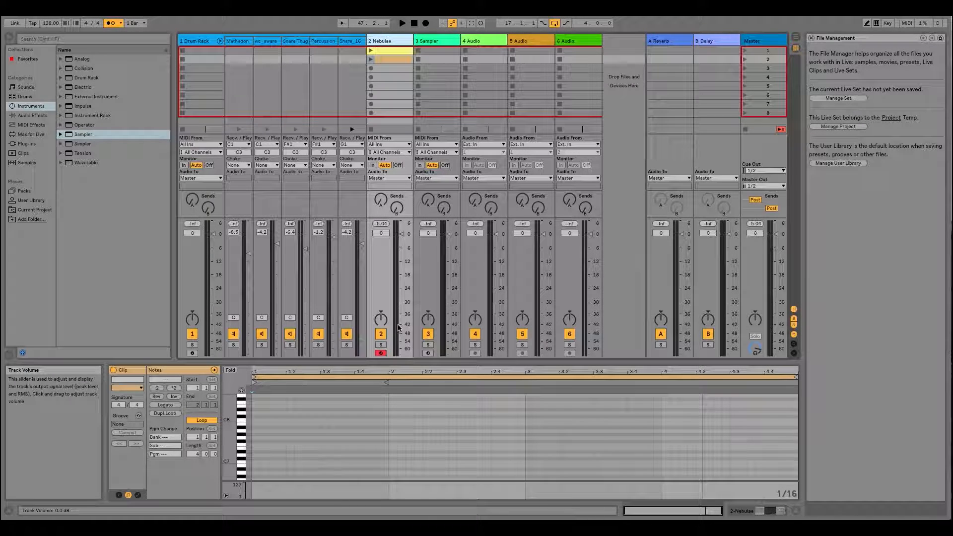
- Record the Nebulae track's second-slot clip from the Session View into the Arrangement, and stop recording in the Arrangement View
{"action": "left_click", "coordinate": [426, 24]}
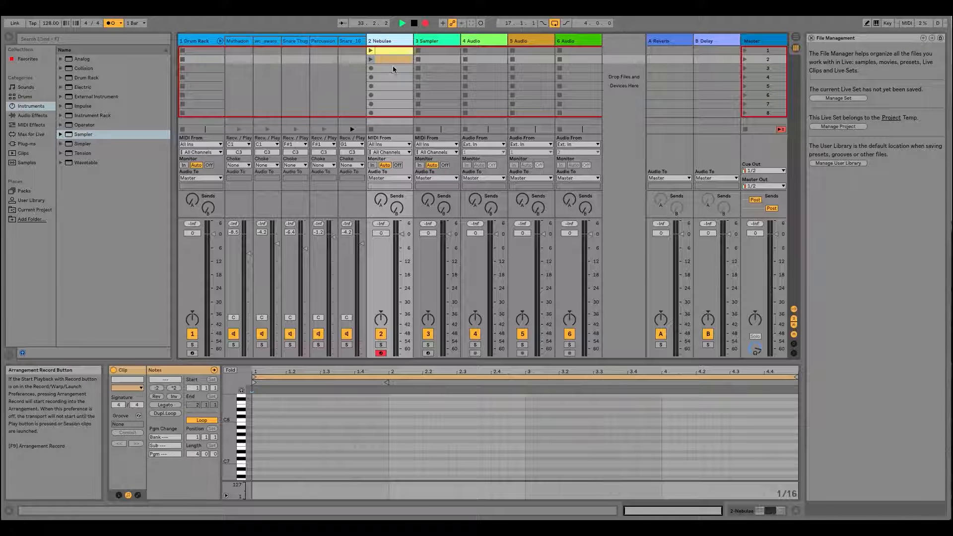
{"action": "left_click", "coordinate": [371, 60]}
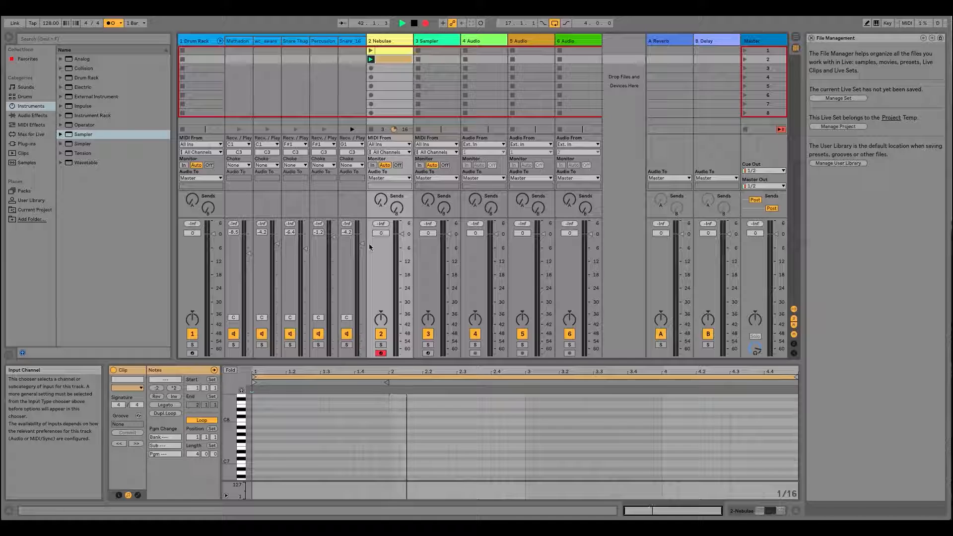
{"action": "key", "text": "Tab"}
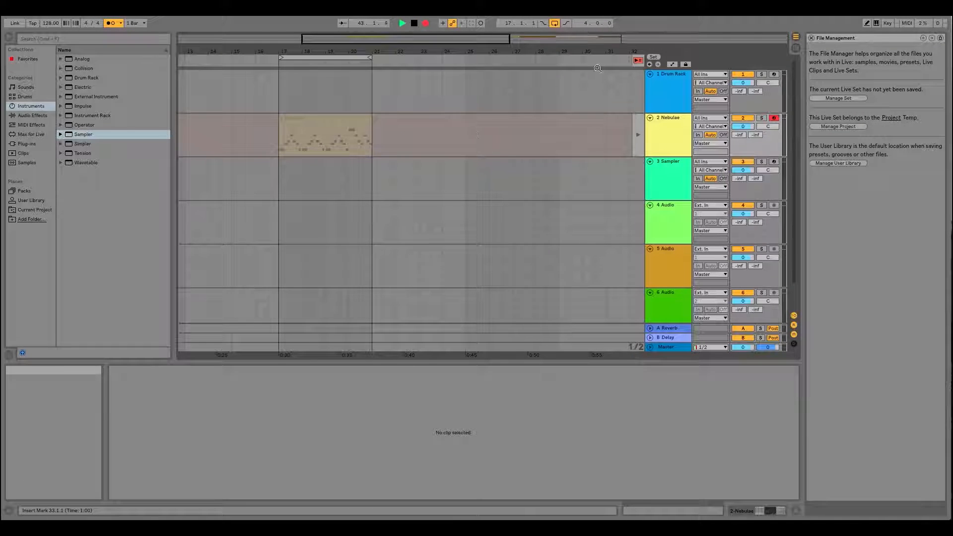
{"action": "left_click_drag", "start_coordinate": [427, 51], "coordinate": [427, 25]}
{"action": "key", "text": "space"}
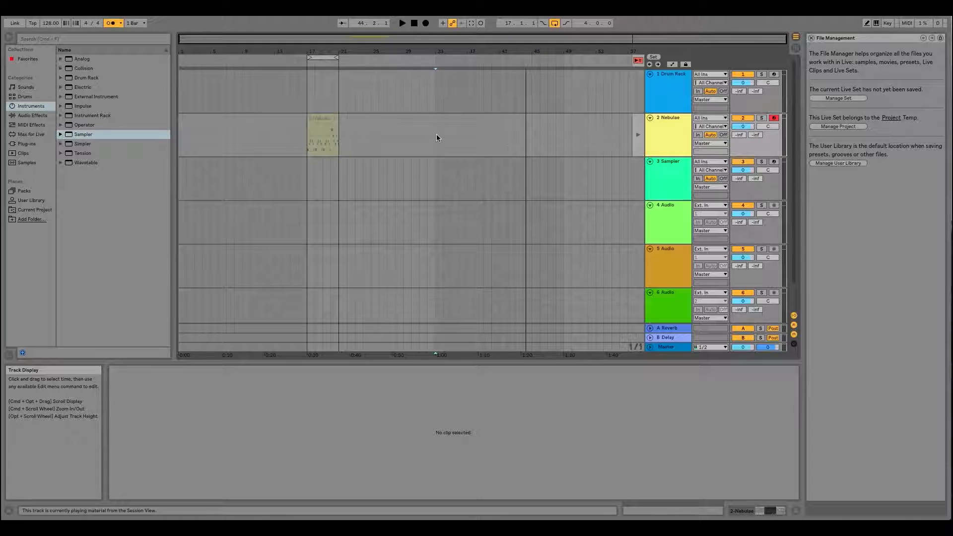
- Return the Nebulae track to Arrangement playback and record a new MIDI clip on it from bar 33 to bar 41
{"action": "left_click", "coordinate": [638, 60]}
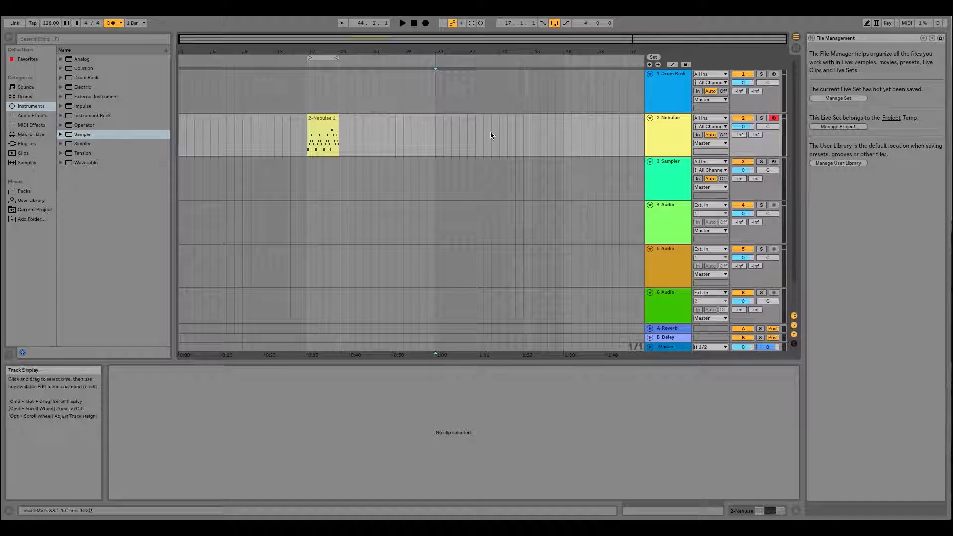
{"action": "left_click", "coordinate": [425, 23]}
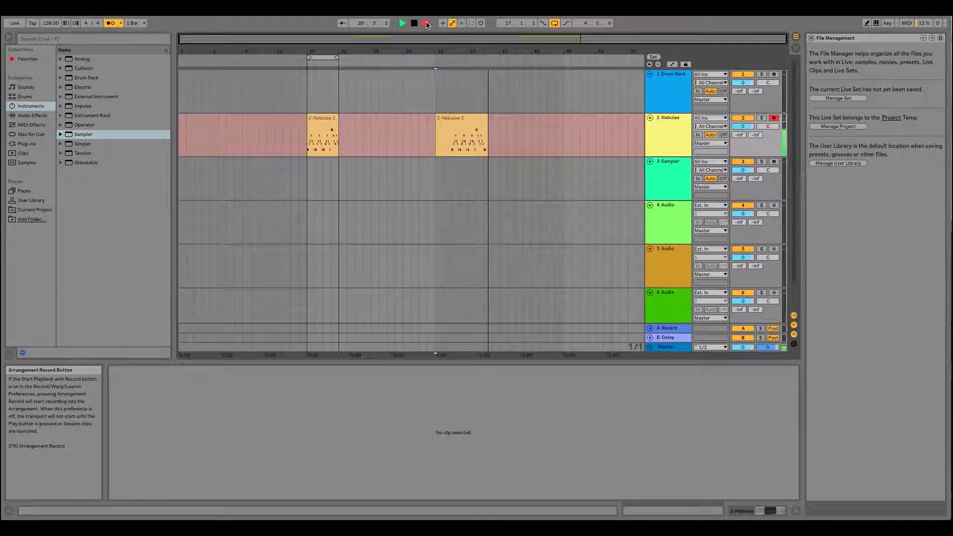
{"action": "left_click_drag", "start_coordinate": [475, 52], "coordinate": [432, 96]}
{"action": "key", "text": "space"}
- Check the notes of the newly recorded Nebulae clip and shorten its end to bar 40
{"action": "left_click", "coordinate": [338, 125]}
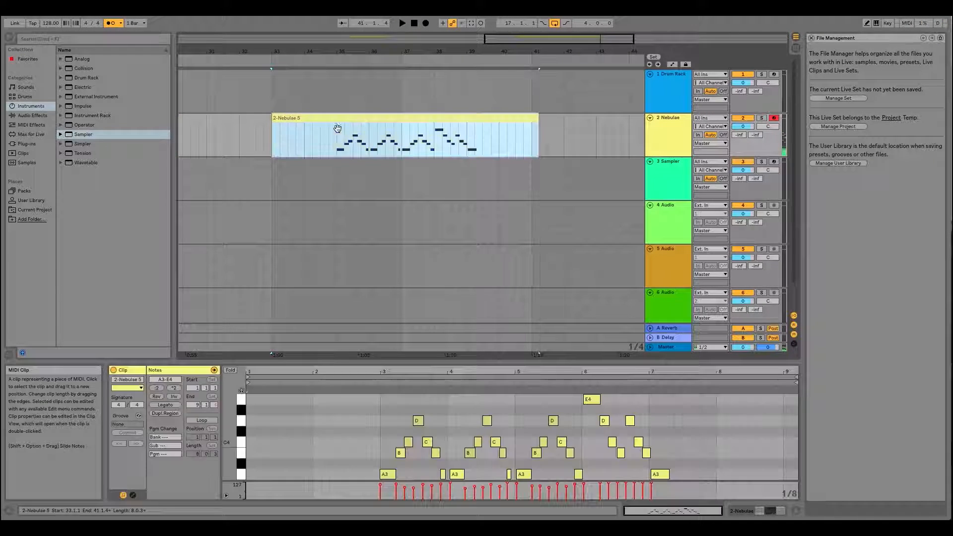
{"action": "left_click_drag", "start_coordinate": [345, 50], "coordinate": [424, 88]}
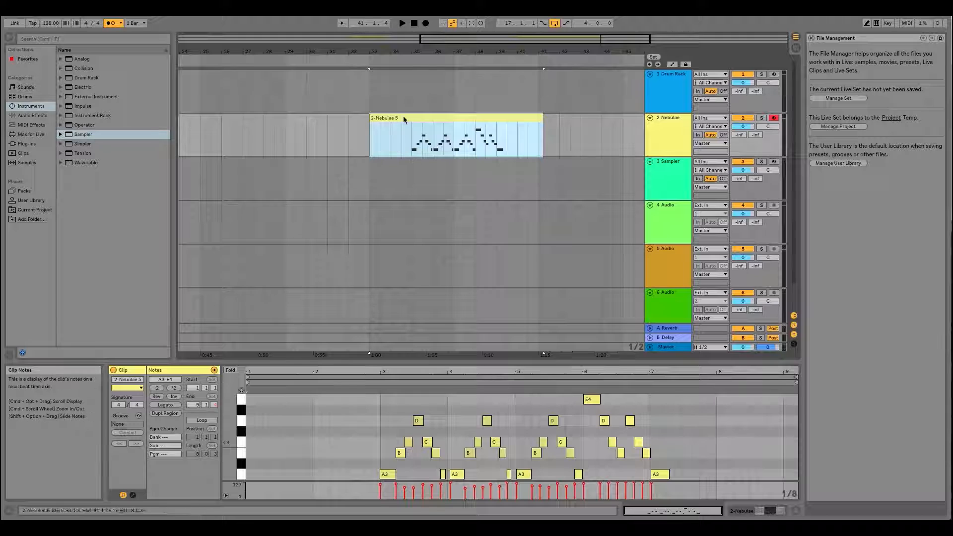
{"action": "left_click_drag", "start_coordinate": [418, 51], "coordinate": [380, 54]}
{"action": "left_click", "coordinate": [383, 139]}
{"action": "left_click_drag", "start_coordinate": [382, 139], "coordinate": [452, 143]}
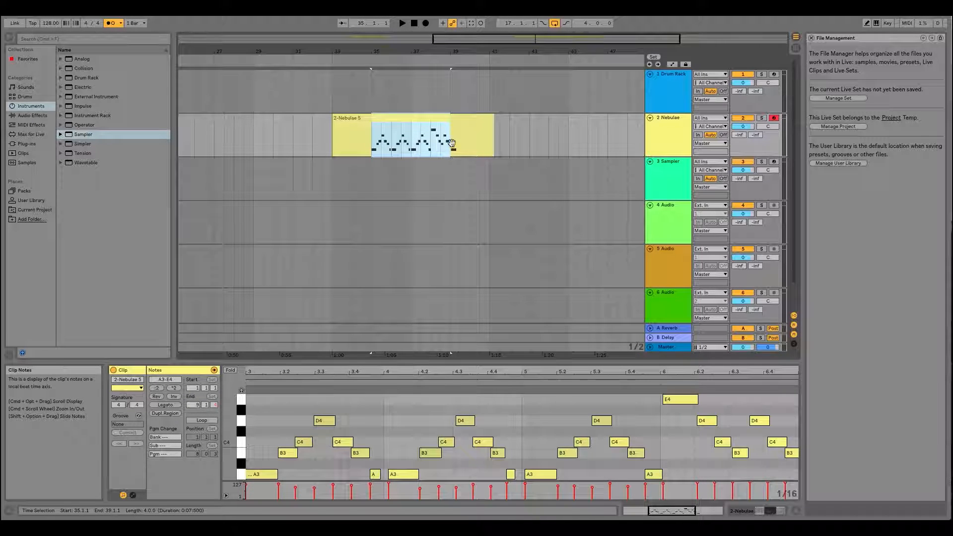
{"action": "left_click", "coordinate": [450, 140]}
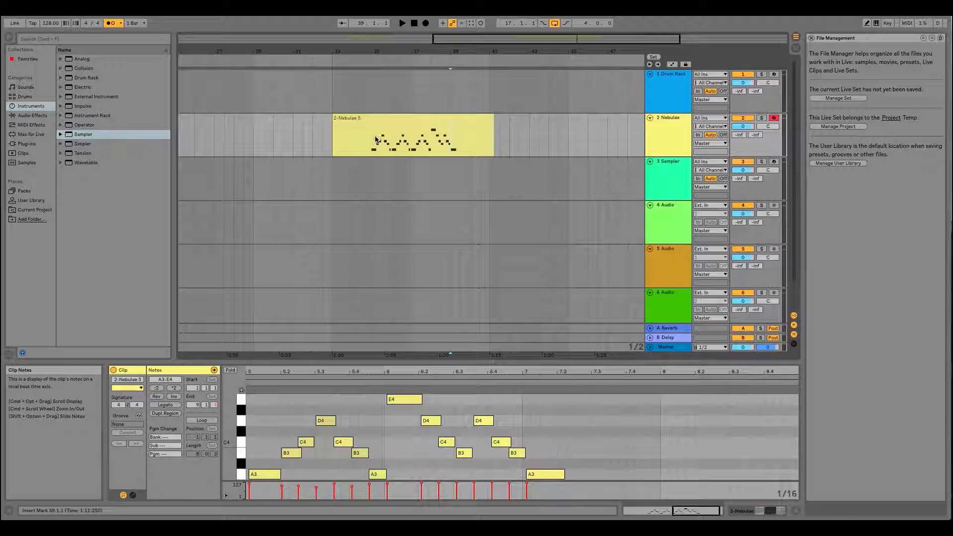
{"action": "left_click_drag", "start_coordinate": [491, 128], "coordinate": [470, 129]}
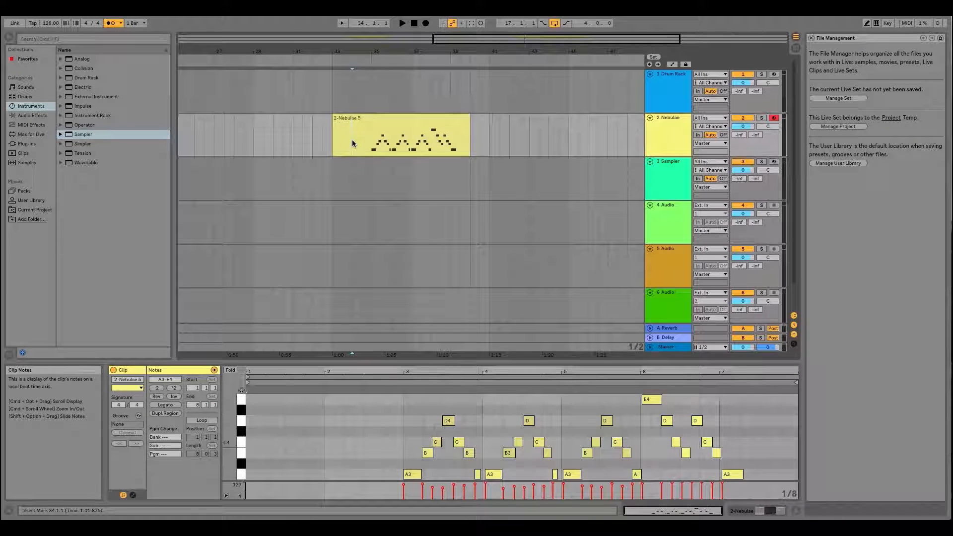
- Cut bars 35 to 39 out of the recorded Nebulae clip, after undoing a trial split there, and paste the section at bar 41
{"action": "left_click", "coordinate": [374, 120]}
{"action": "left_click", "coordinate": [353, 159]}
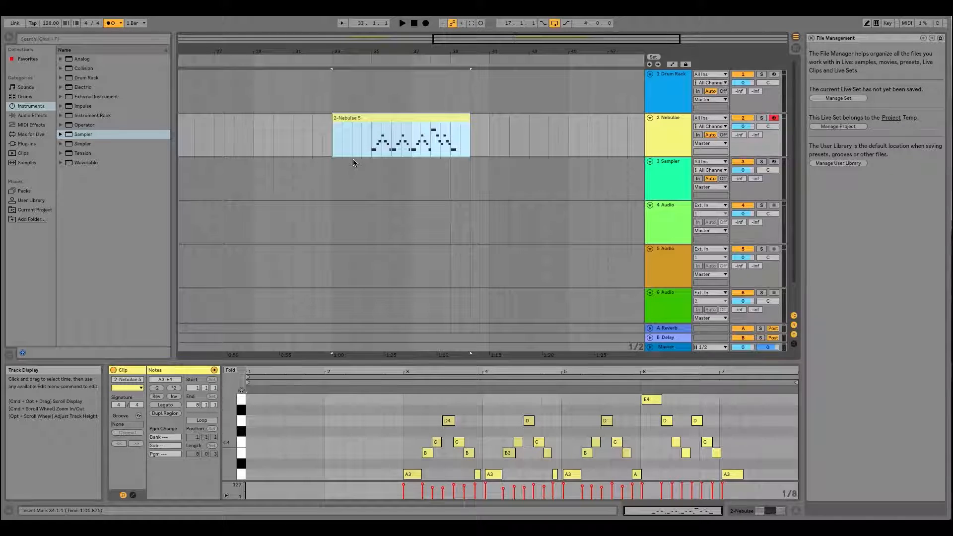
{"action": "left_click_drag", "start_coordinate": [372, 143], "coordinate": [450, 144]}
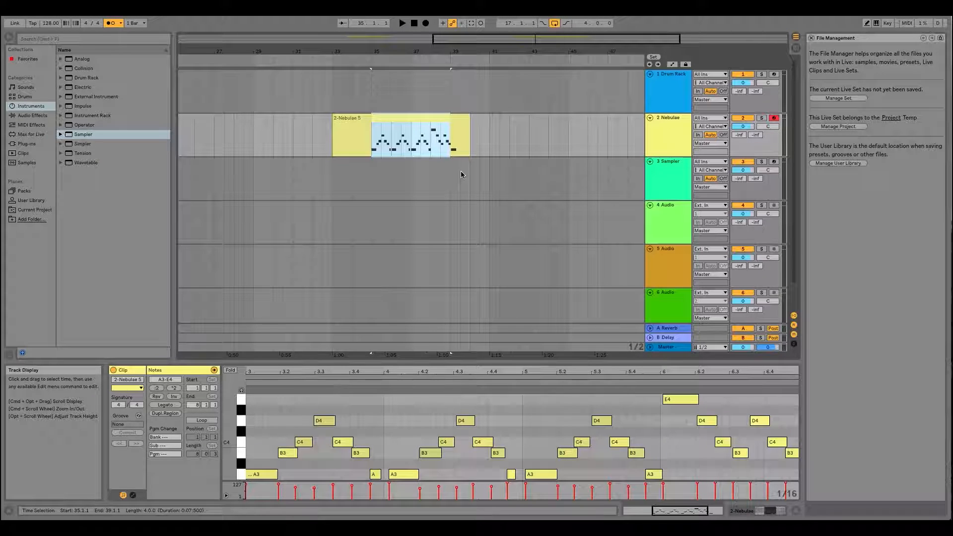
{"action": "key", "text": "super+e"}
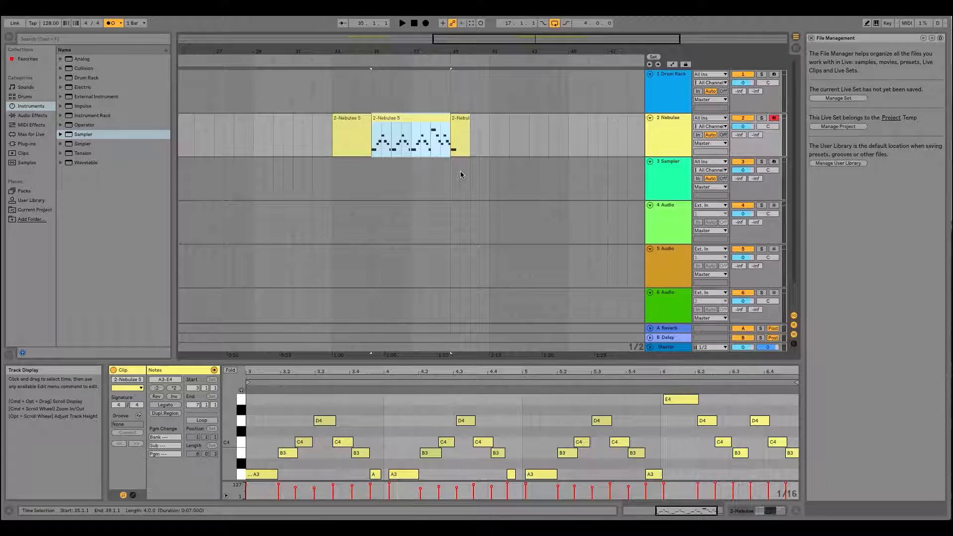
{"action": "key", "text": "super+j"}
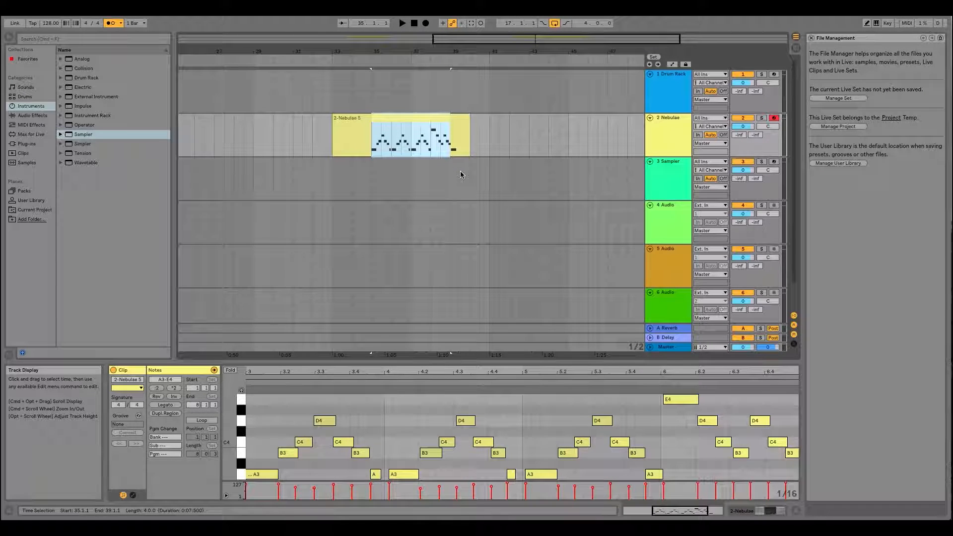
{"action": "key", "text": "Delete"}
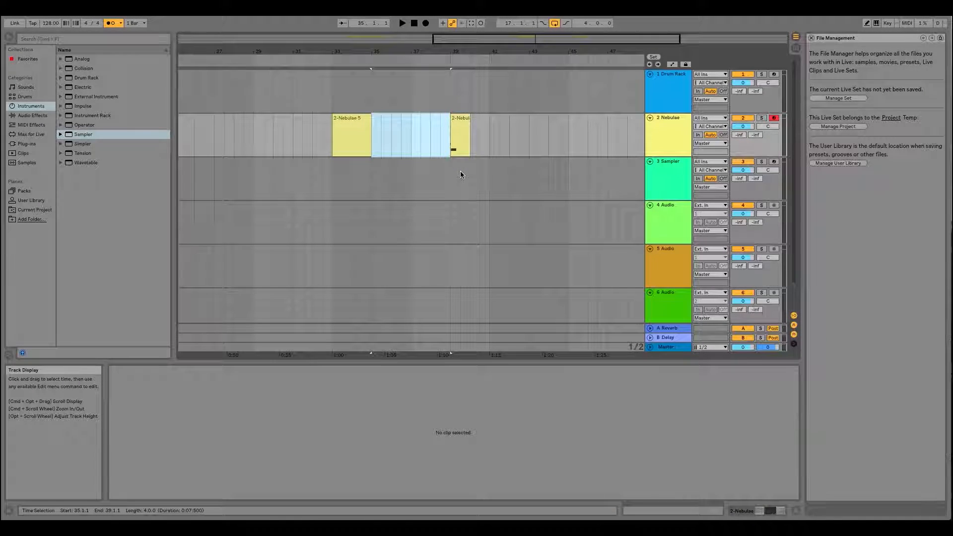
{"action": "left_click", "coordinate": [489, 134]}
{"action": "key", "text": "ctrl+v"}
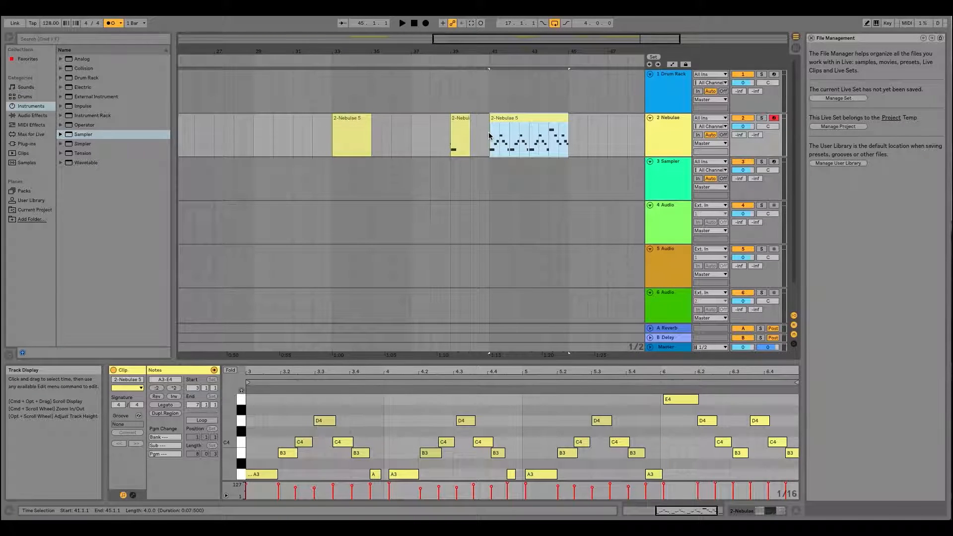
- Set the Arrangement loop to the pasted Nebulae clip, from bar 41 to bar 45, and deselect the clip
{"action": "key", "text": "super+l"}
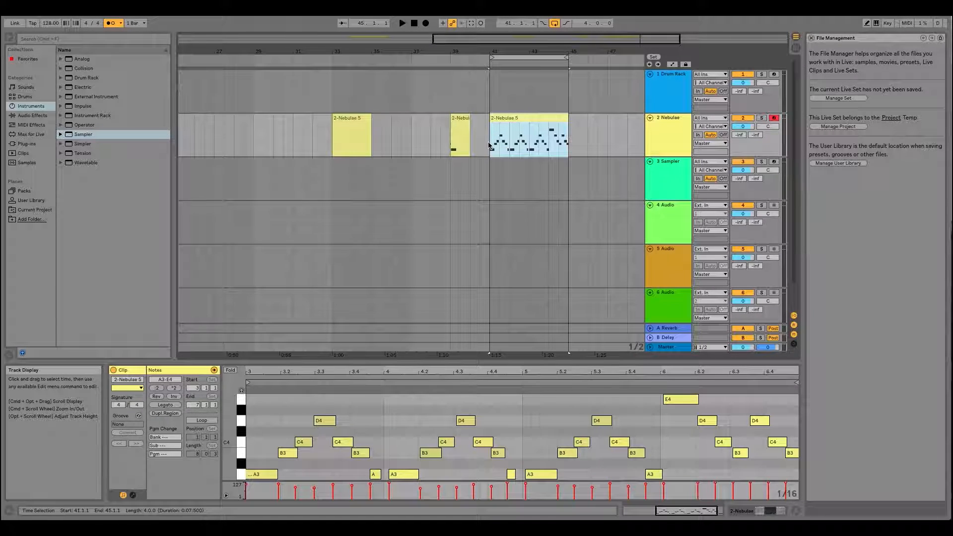
{"action": "left_click", "coordinate": [599, 133]}
{"action": "mouse_move", "coordinate": [585, 138]}
{"action": "left_mouse_down"}
{"action": "mouse_move", "coordinate": [606, 136]}
{"action": "mouse_move", "coordinate": [586, 139]}
{"action": "mouse_move", "coordinate": [594, 141]}
{"action": "left_mouse_up"}
{"action": "left_click", "coordinate": [588, 133]}
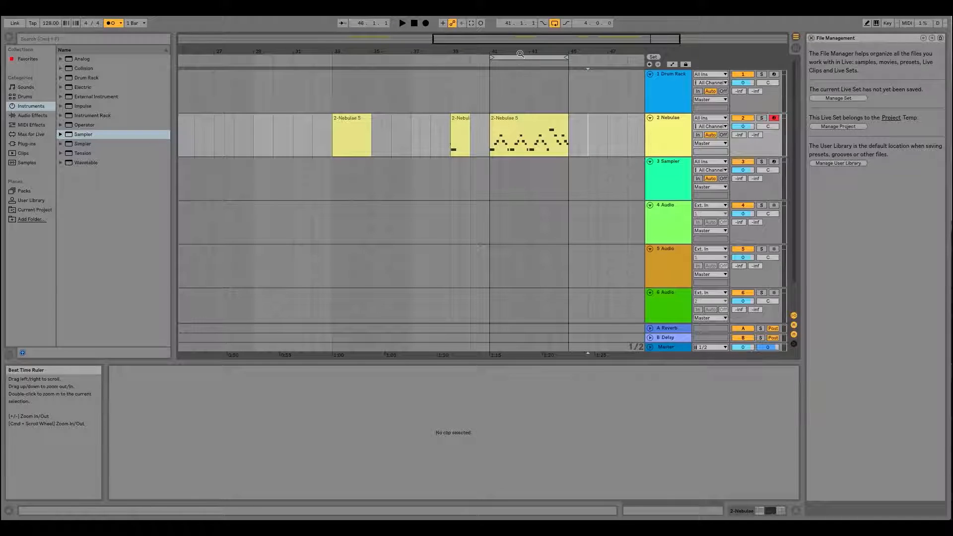
- Examine the pasted Nebulae clip between bars 41 and 45 in the Arrangement at closer and wider zoom levels
{"action": "left_click", "coordinate": [517, 54]}
{"action": "left_click_drag", "start_coordinate": [520, 52], "coordinate": [382, 55]}
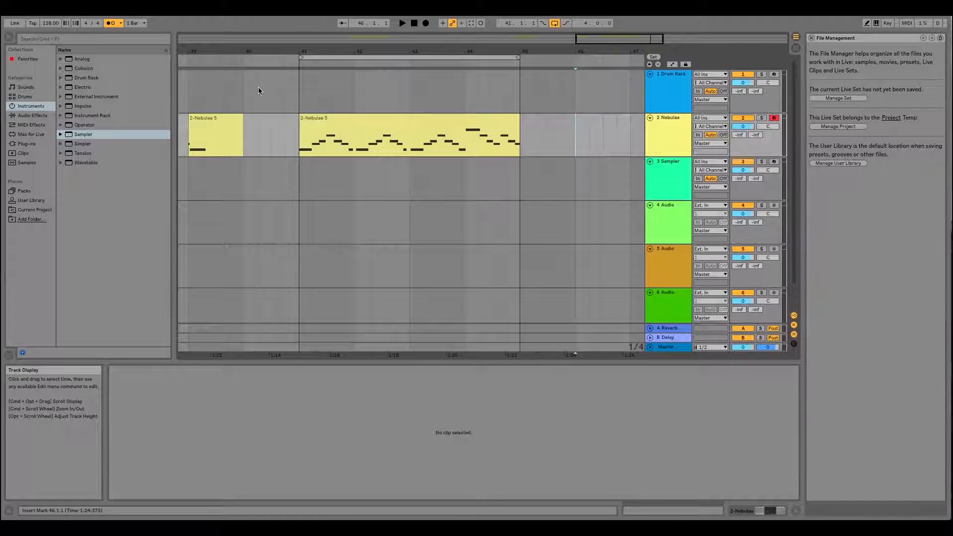
{"action": "key", "text": "plus"}
{"action": "key", "text": "plus"}
{"action": "key", "text": "minus"}
{"action": "key", "text": "minus"}
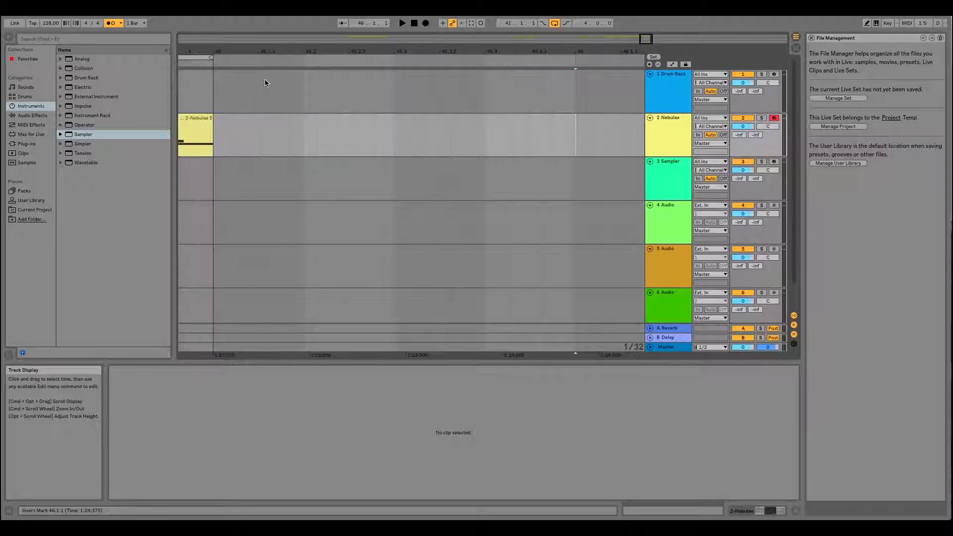
{"action": "key", "text": "plus"}
{"action": "key", "text": "plus"}
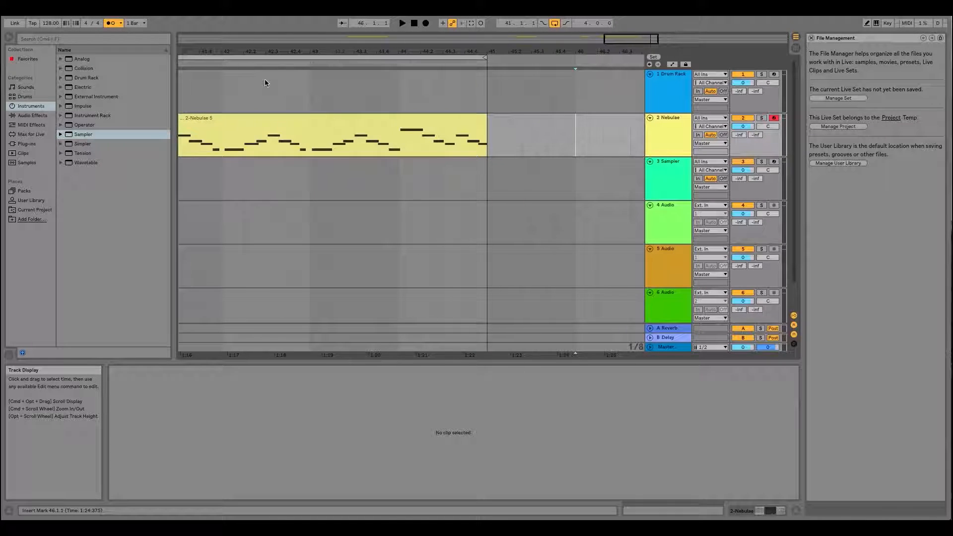
{"action": "key", "text": "minus"}
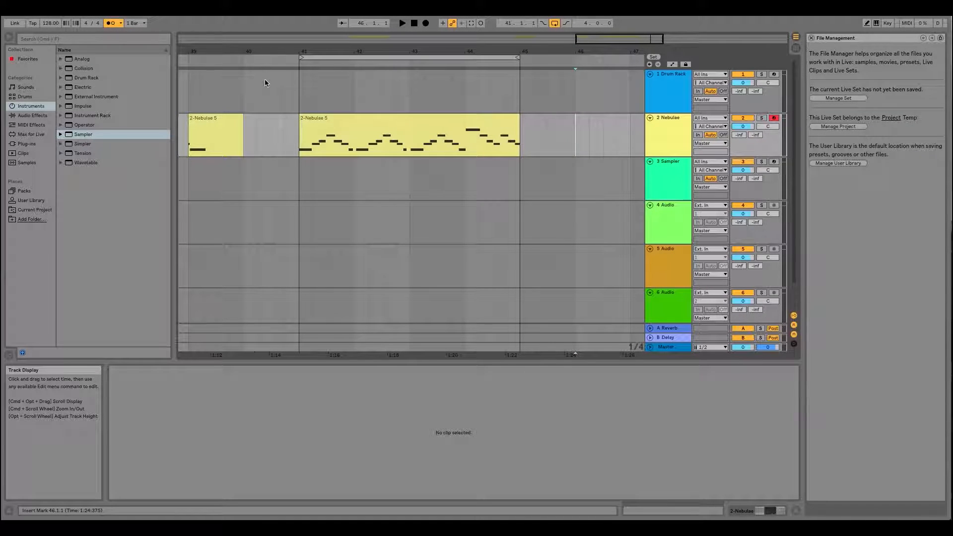
{"action": "left_click", "coordinate": [409, 136]}
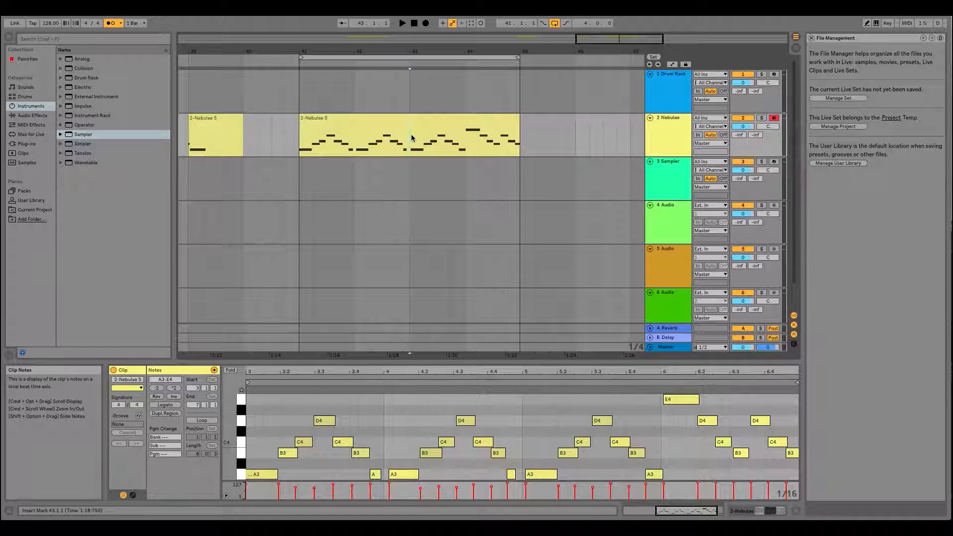
{"action": "key", "text": "plus"}
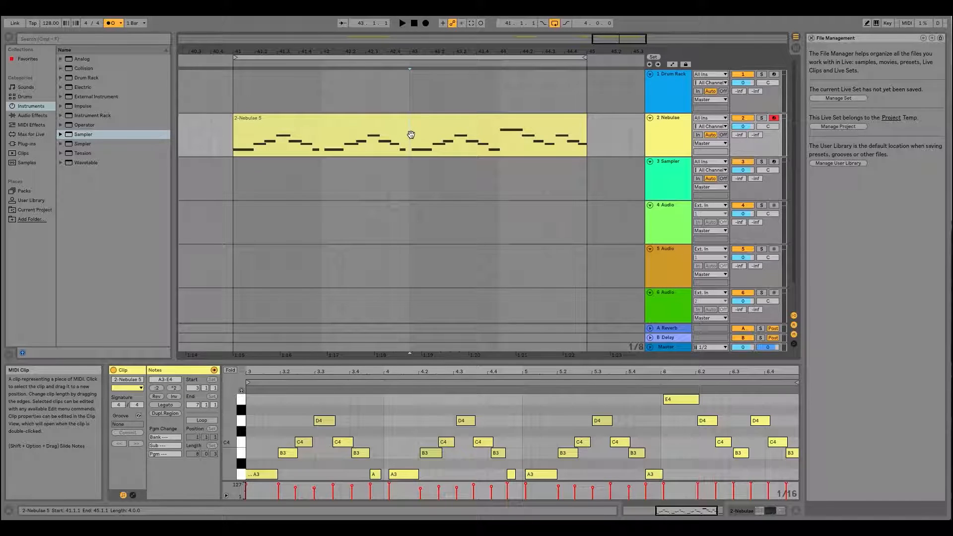
{"action": "left_click_drag", "start_coordinate": [390, 50], "coordinate": [388, 54]}
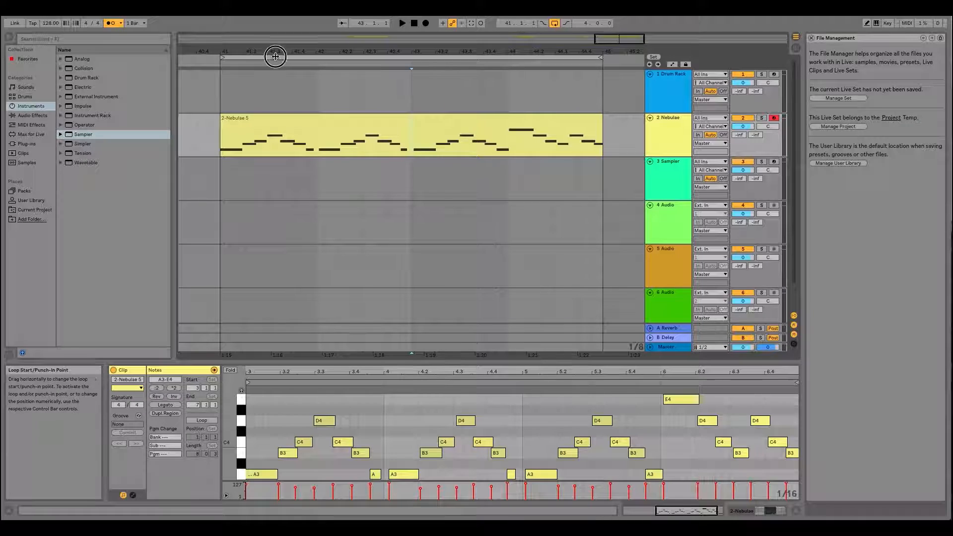
{"action": "left_click", "coordinate": [274, 57]}
{"action": "mouse_move", "coordinate": [295, 51]}
{"action": "left_mouse_down"}
{"action": "mouse_move", "coordinate": [335, 36]}
{"action": "mouse_move", "coordinate": [255, 47]}
{"action": "mouse_move", "coordinate": [323, 48]}
{"action": "mouse_move", "coordinate": [278, 51]}
{"action": "left_mouse_up"}
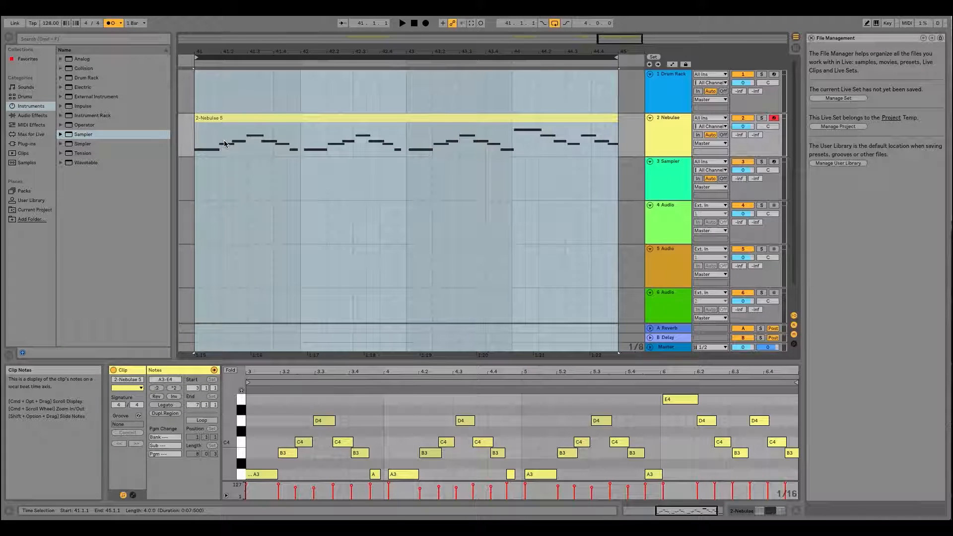
- Quantize all notes of the pasted Nebulae clip to 1/16, adjusting note starts by an amount of 35%
{"action": "left_click", "coordinate": [333, 128]}
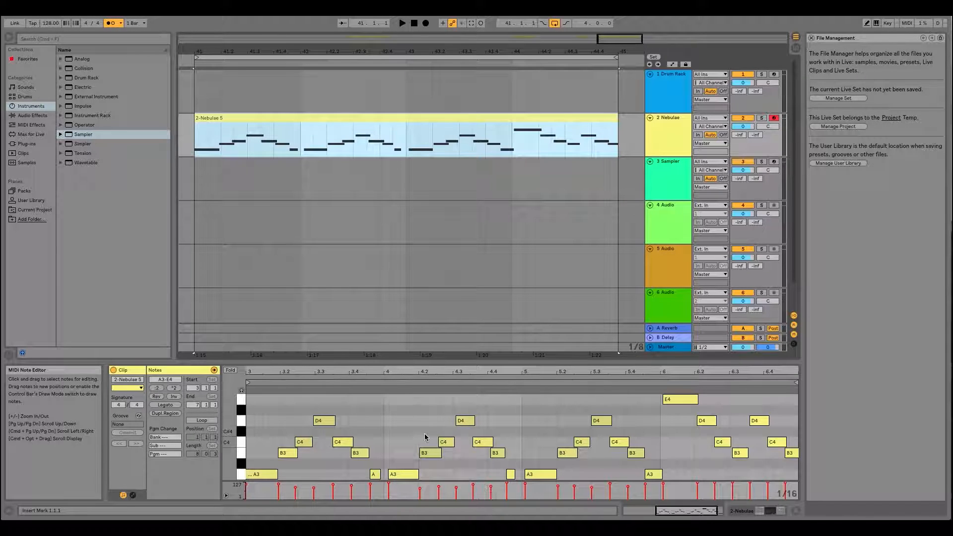
{"action": "scroll", "coordinate": [404, 427], "scroll_direction": "down", "scroll_amount": 5}
{"action": "scroll", "coordinate": [405, 427], "scroll_direction": "up", "scroll_amount": 6}
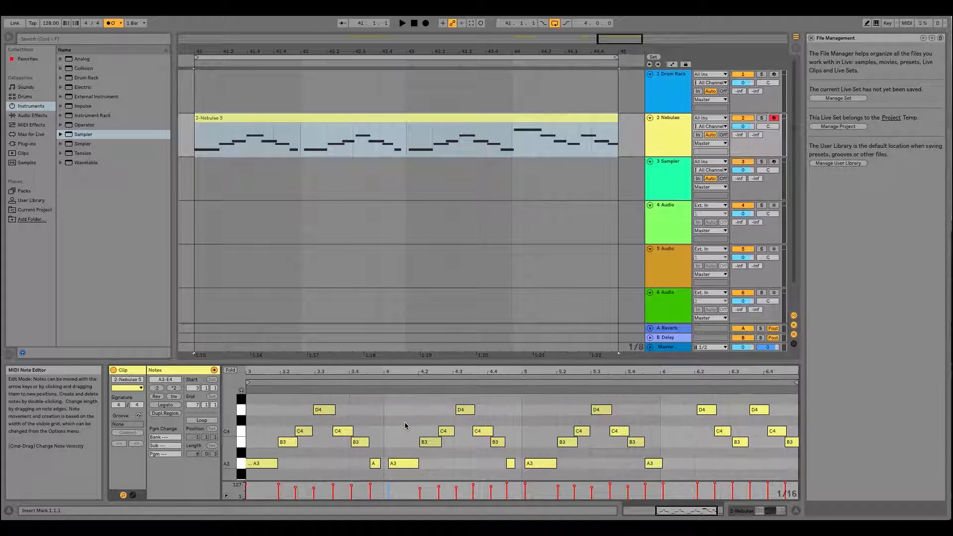
{"action": "scroll", "coordinate": [404, 426], "scroll_direction": "down", "scroll_amount": 2}
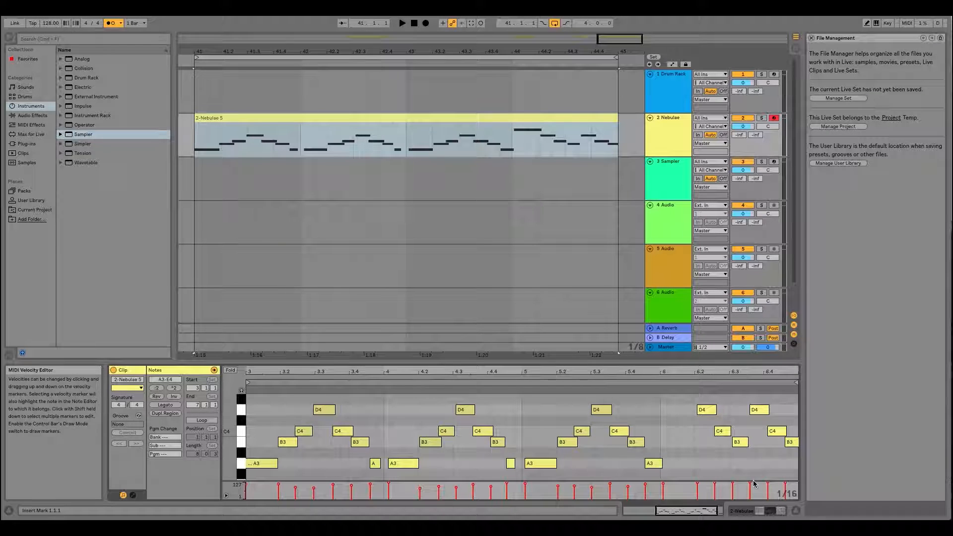
{"action": "left_click", "coordinate": [299, 121]}
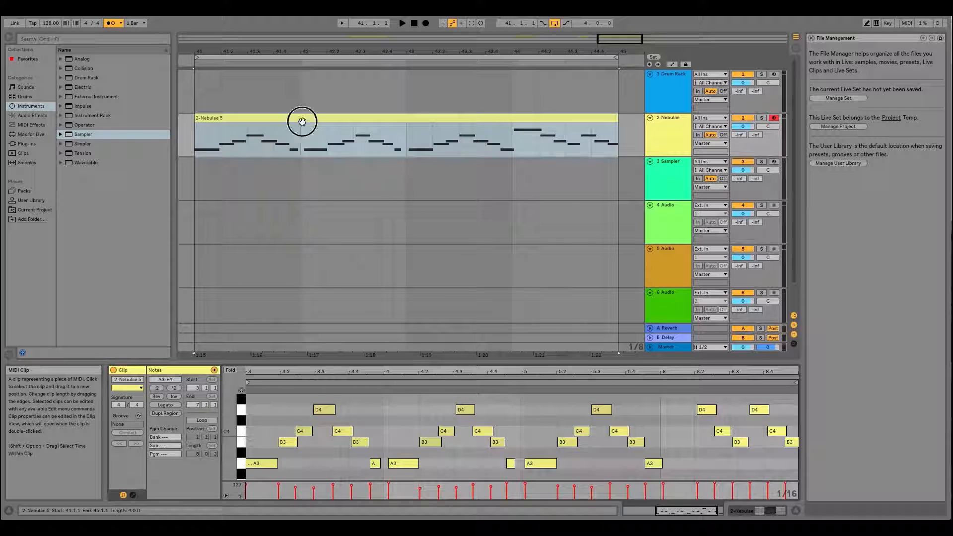
{"action": "left_click_drag", "start_coordinate": [294, 376], "coordinate": [326, 370]}
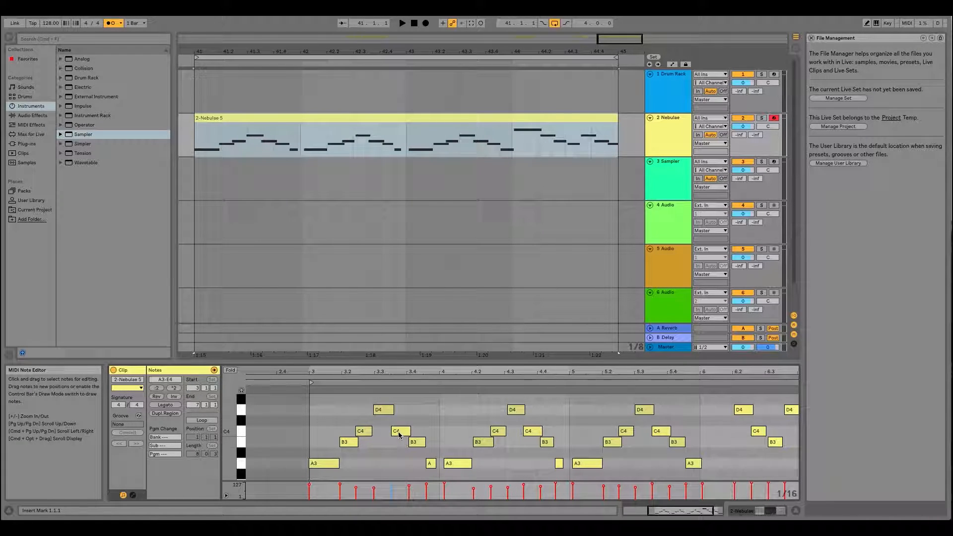
{"action": "left_click", "coordinate": [318, 401]}
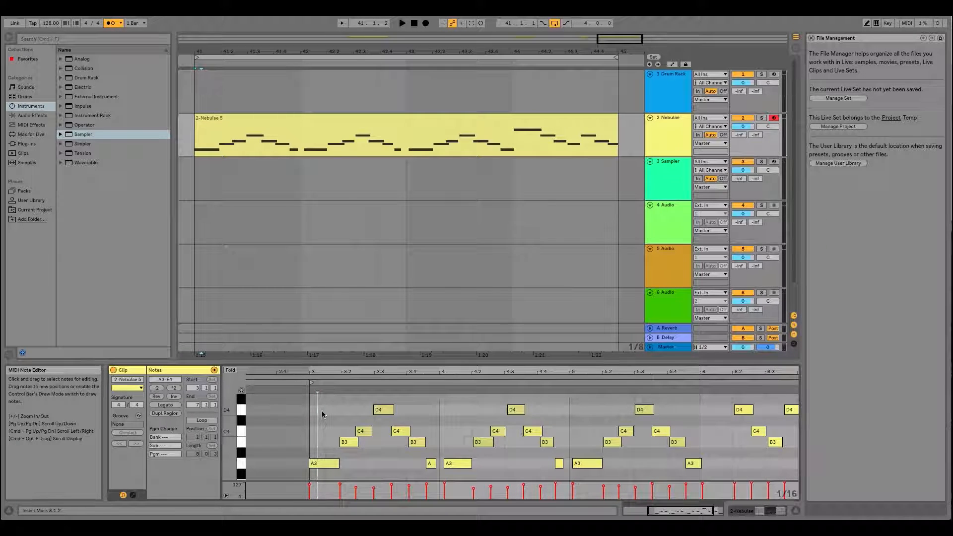
{"action": "key", "text": "super+a"}
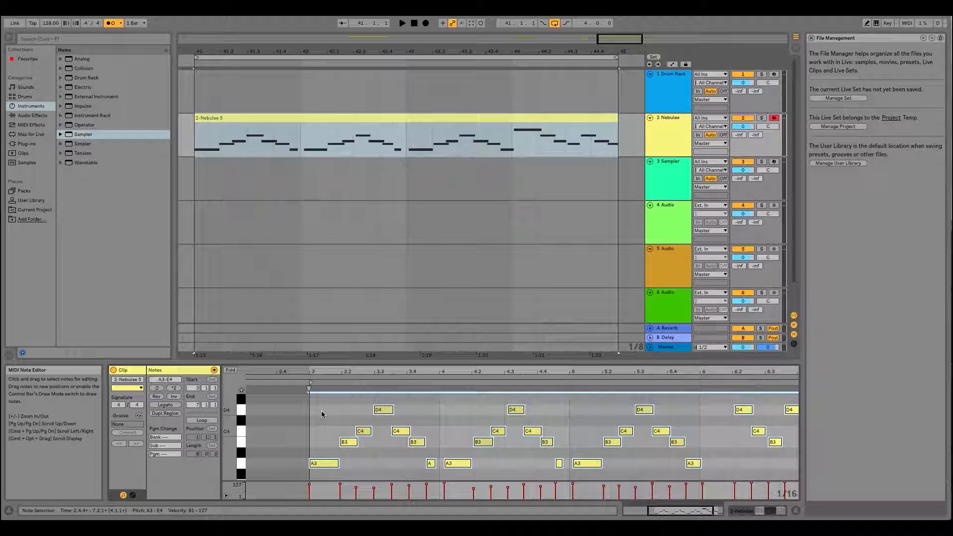
{"action": "key", "text": "super+shift+u"}
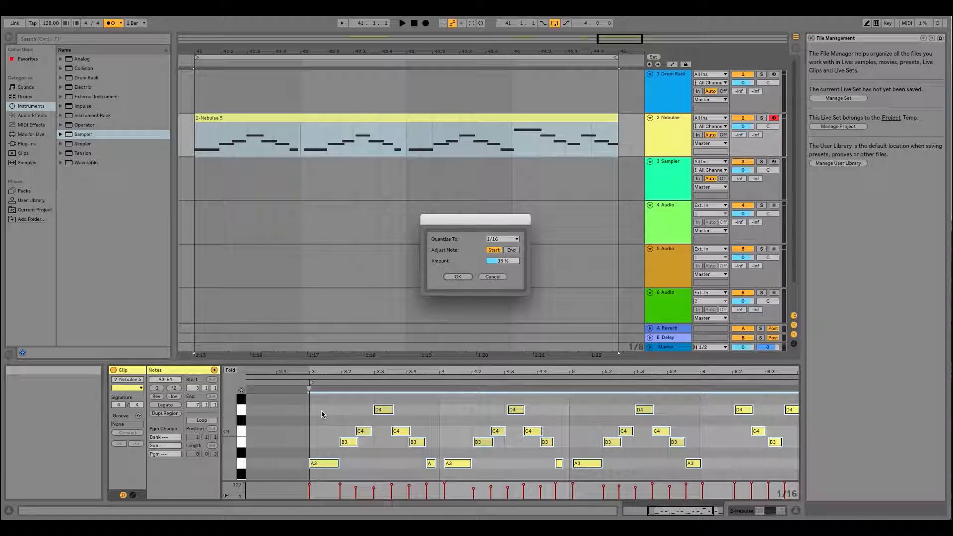
{"action": "key", "text": "Return"}
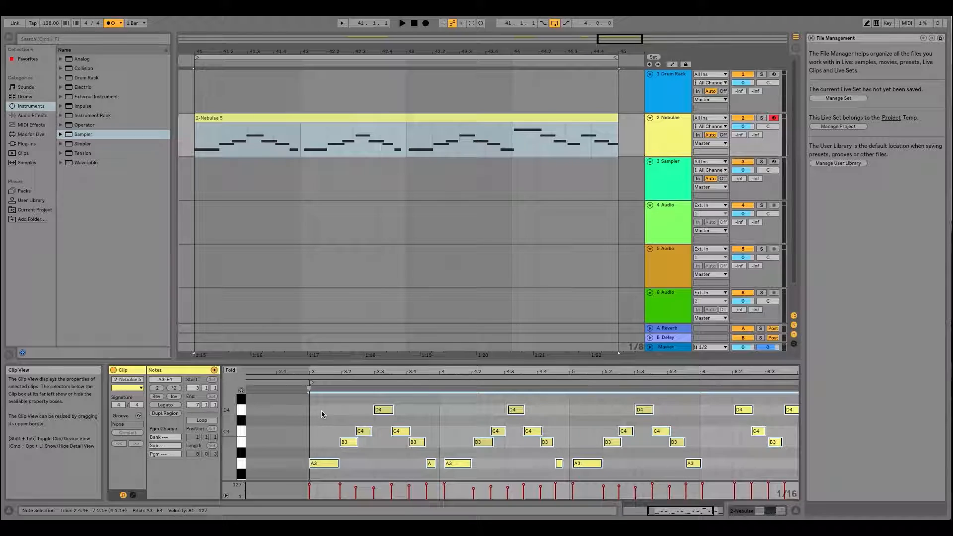
- Repeat the quantization three times on all selected notes of the Nebulae clip with the same settings
{"action": "key", "text": "super+u"}
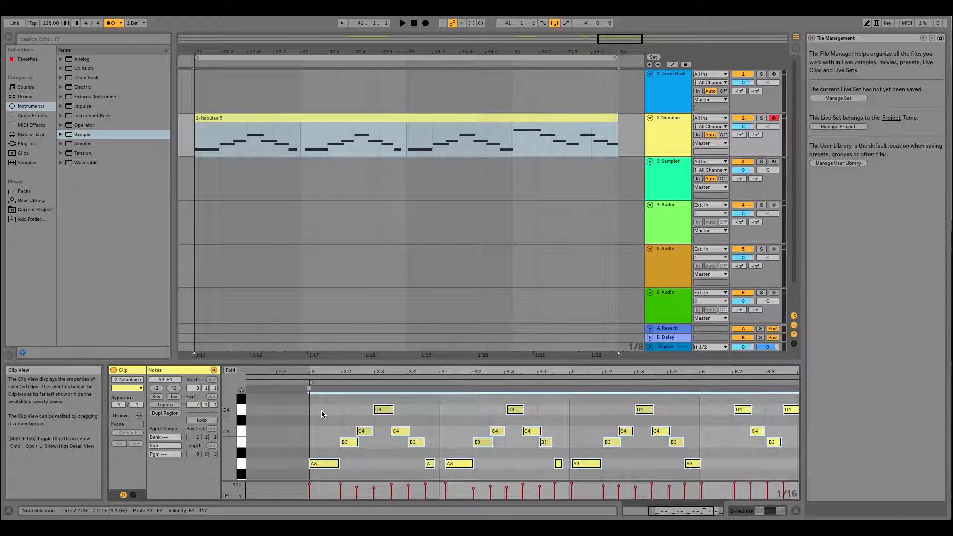
{"action": "key", "text": "super+u"}
{"action": "key", "text": "super+u"}
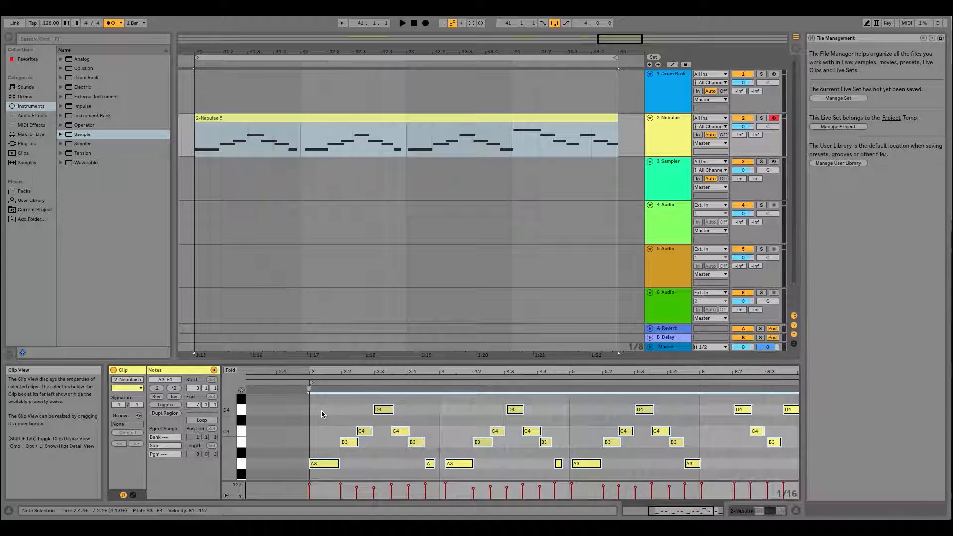
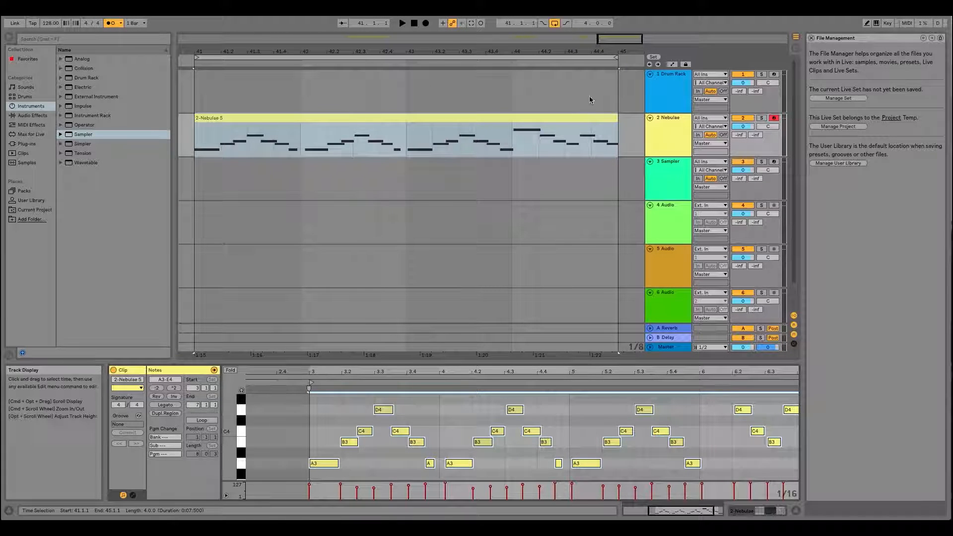
- Clear the note selection in the Nebulae clip and select all material in the Arrangement, from bar 17 to bar 45
{"action": "mouse_move", "coordinate": [448, 51]}
{"action": "left_mouse_down"}
{"action": "mouse_move", "coordinate": [472, 51]}
{"action": "mouse_move", "coordinate": [464, 51]}
{"action": "left_mouse_up"}
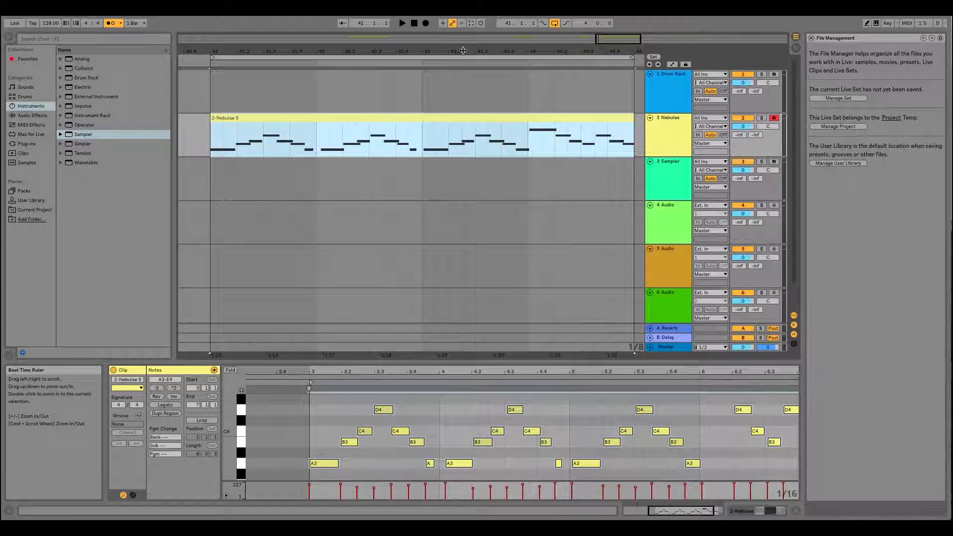
{"action": "left_click", "coordinate": [334, 427]}
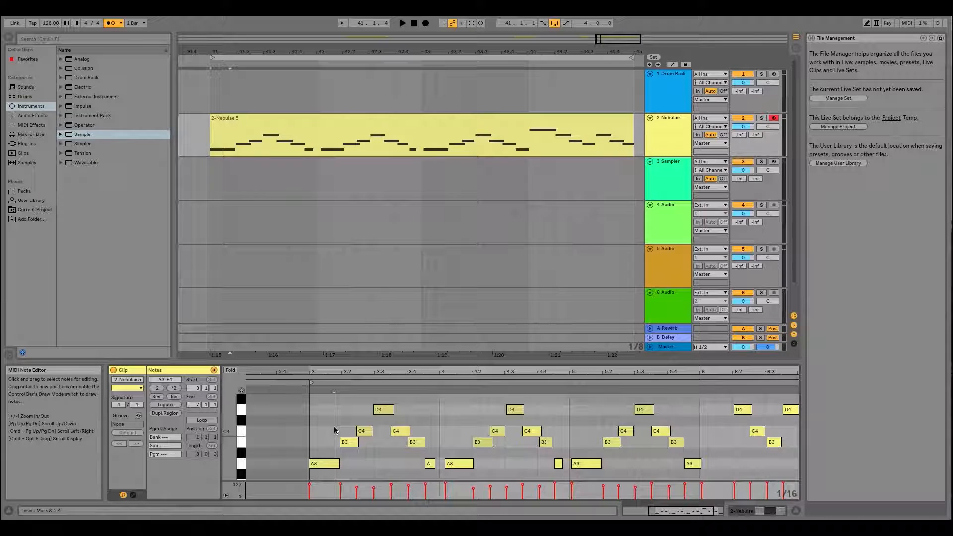
{"action": "left_click", "coordinate": [200, 129]}
{"action": "key", "text": "super+a"}
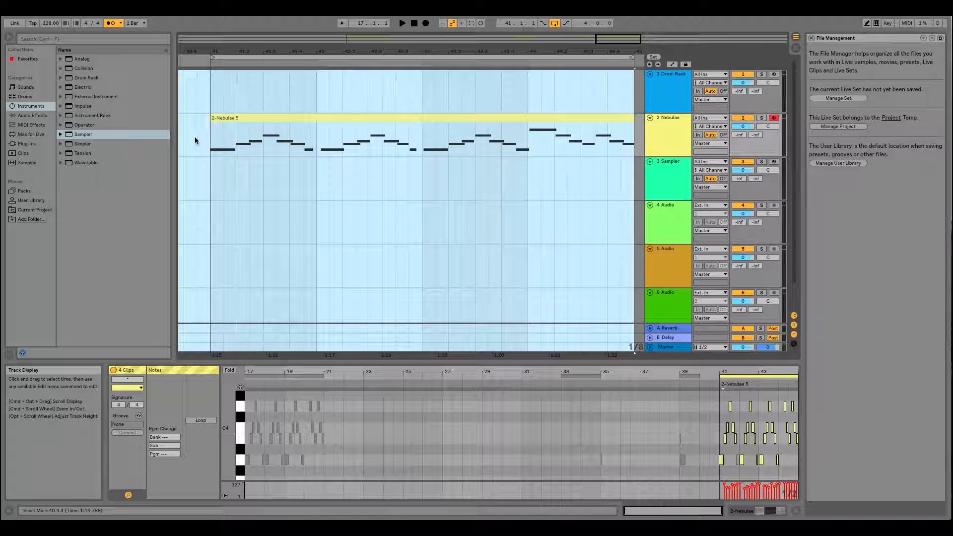
{"action": "left_click_drag", "start_coordinate": [386, 51], "coordinate": [492, 51]}
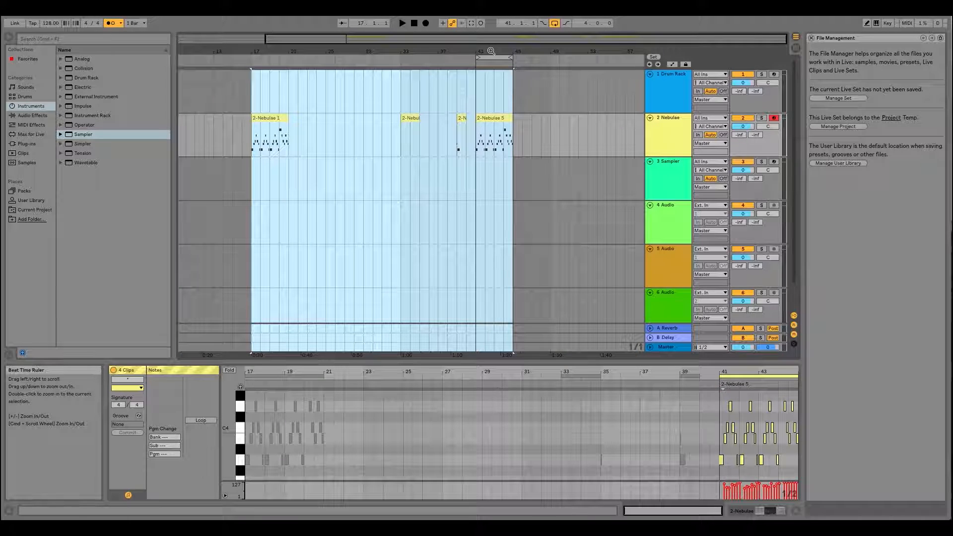
{"action": "scroll", "coordinate": [479, 132], "scroll_direction": "down", "scroll_amount": 2}
{"action": "scroll", "coordinate": [479, 129], "scroll_direction": "up", "scroll_amount": 2}
- Select the empty range from bar 27 to bar 31 on the Nebulae track, extend the selection to the whole Arrangement, and clear it
{"action": "left_click", "coordinate": [343, 140]}
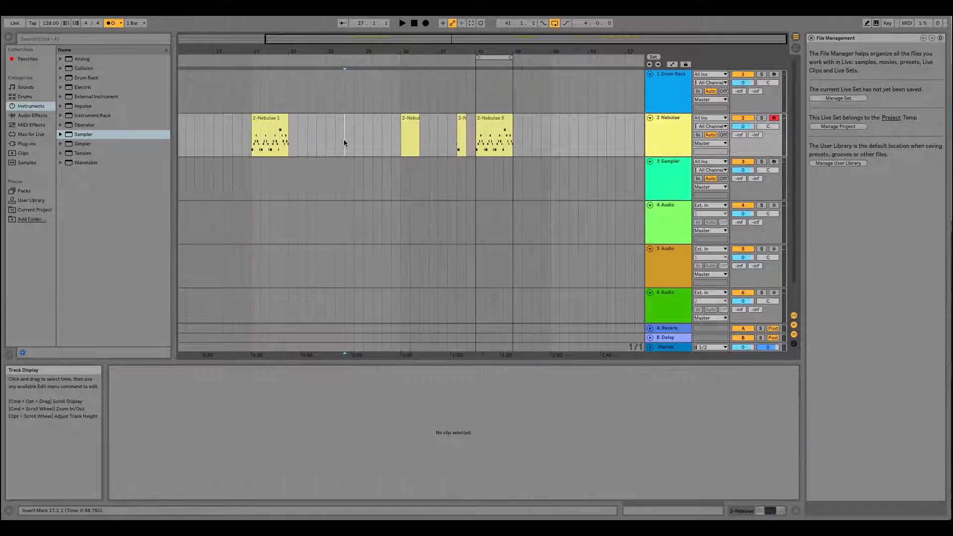
{"action": "left_click_drag", "start_coordinate": [344, 140], "coordinate": [379, 144]}
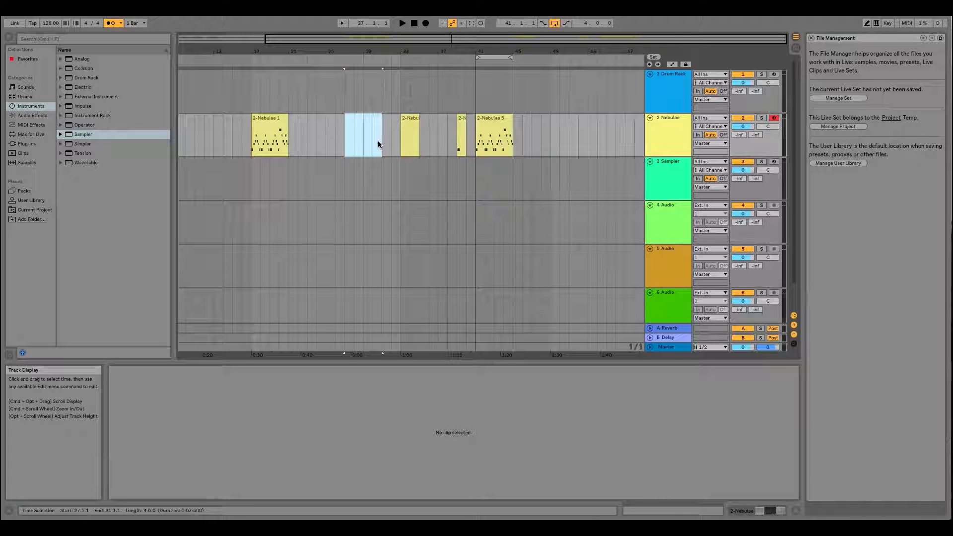
{"action": "key", "text": "super+a"}
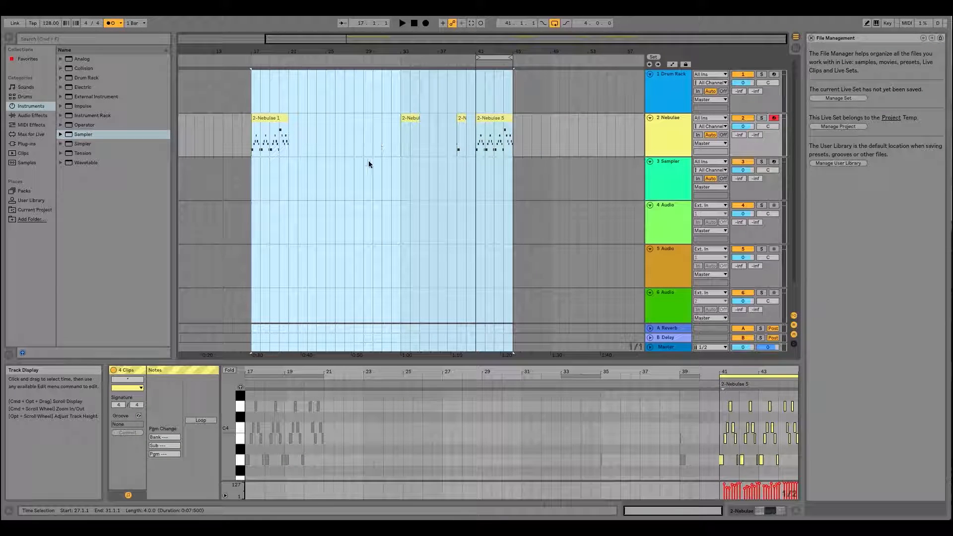
{"action": "left_click", "coordinate": [362, 171]}
- Select the Nebulae clip at bar 41 and all notes inside it, bringing the clip into closer view
{"action": "left_click", "coordinate": [498, 121]}
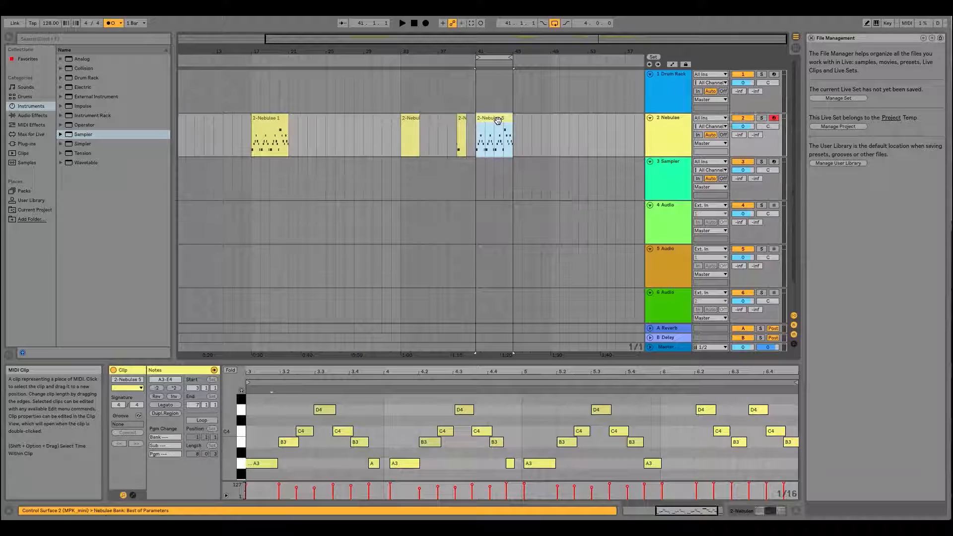
{"action": "left_click", "coordinate": [394, 420]}
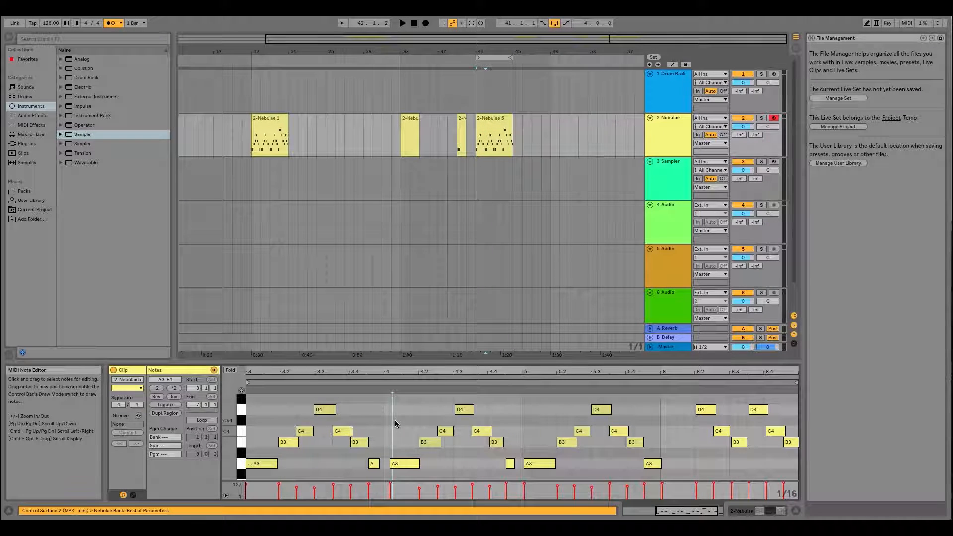
{"action": "key", "text": "super+a"}
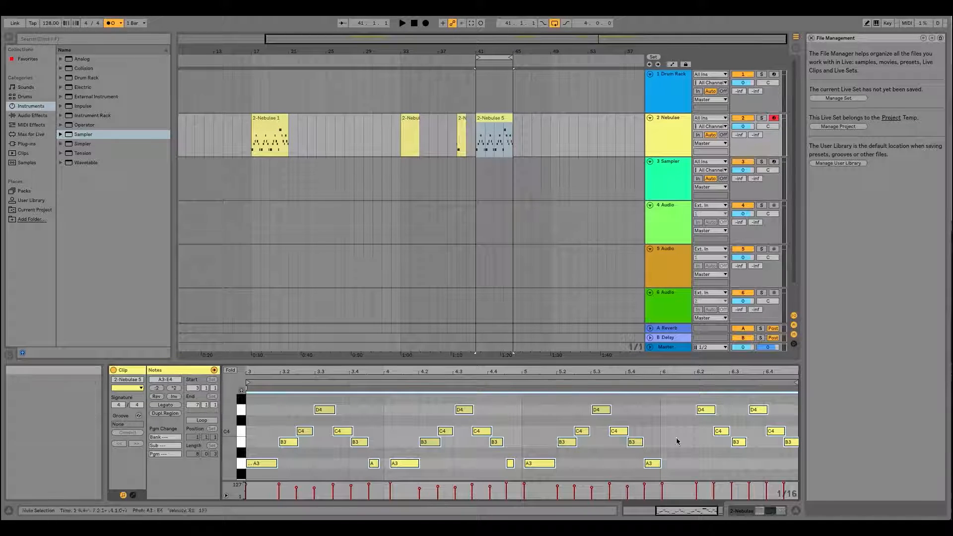
{"action": "left_click", "coordinate": [499, 51]}
{"action": "left_click_drag", "start_coordinate": [498, 51], "coordinate": [391, 103]}
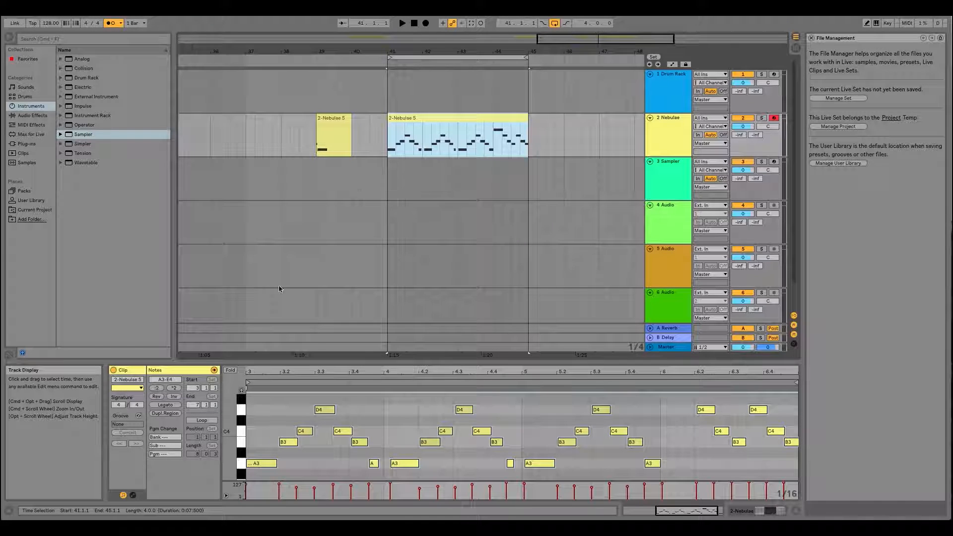
- Quantize all notes of the Nebulae clip at bar 41 to 1/16, adjusting note starts by an amount of 35%
{"action": "left_click", "coordinate": [398, 421]}
{"action": "key", "text": "super+a"}
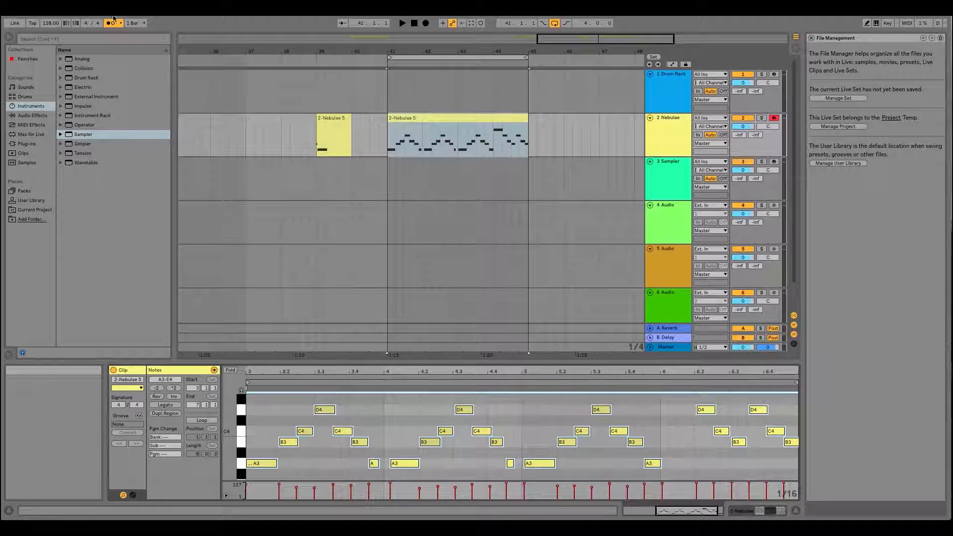
{"action": "left_click", "coordinate": [76, 3]}
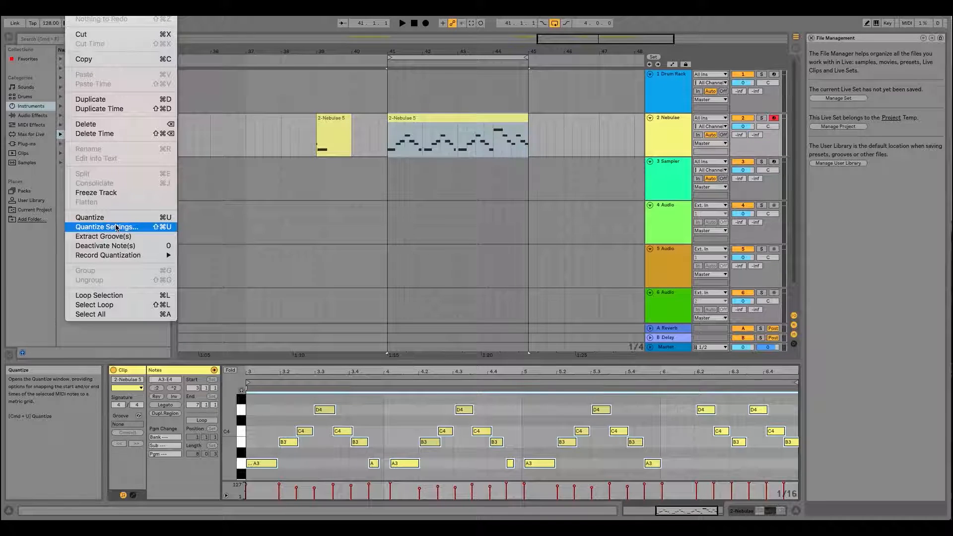
{"action": "left_click", "coordinate": [76, 3]}
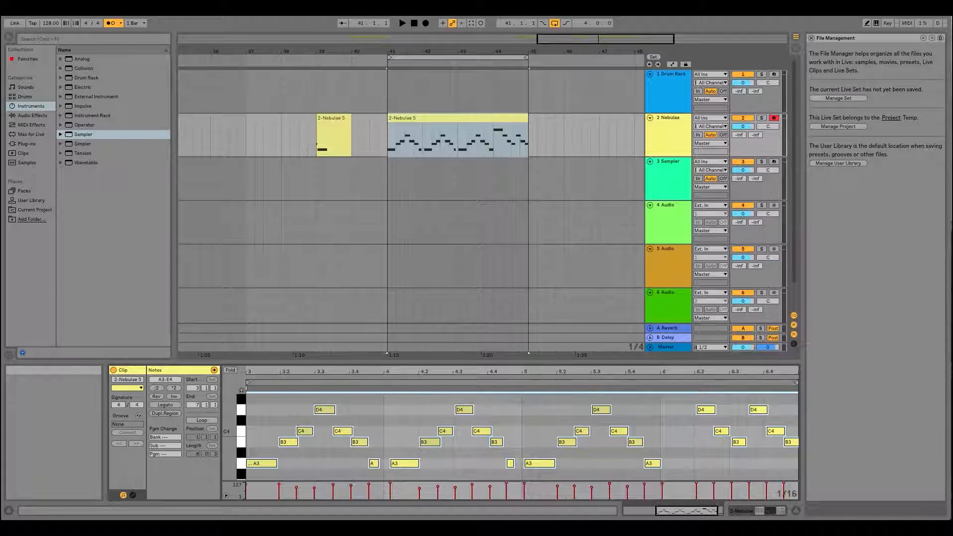
{"action": "key", "text": "ctrl+shift+u"}
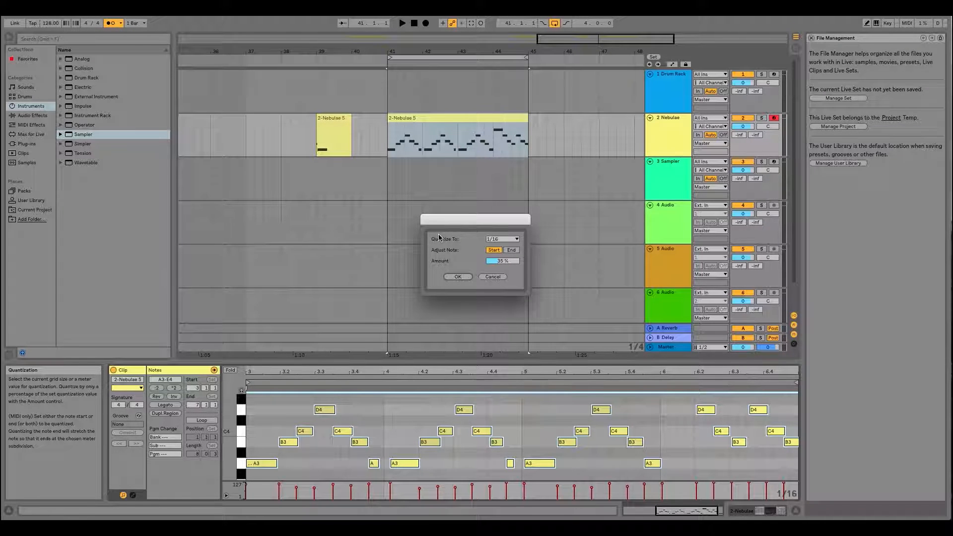
{"action": "left_click", "coordinate": [457, 277]}
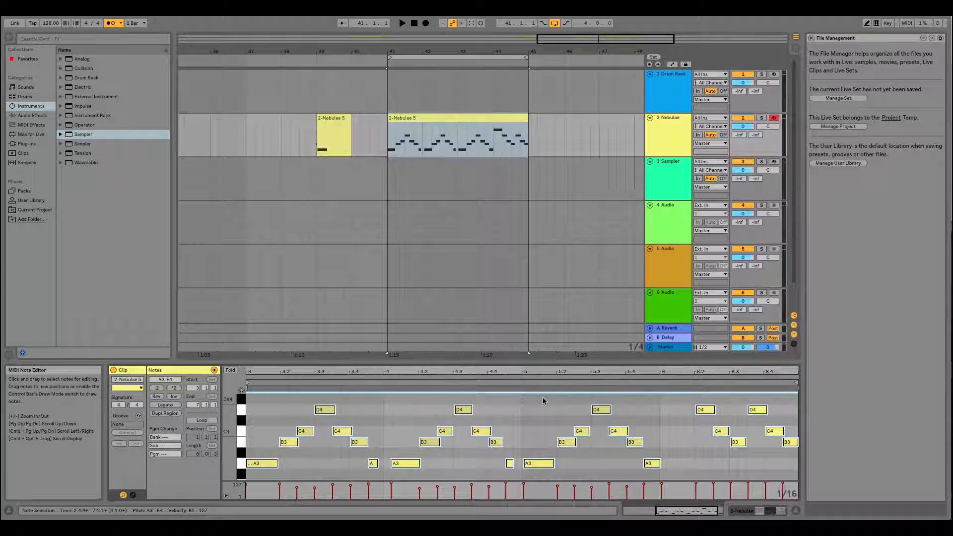
- Play the looped Nebulae clip and move the late A3 note at the start of clip bar 4 onto 4.1.1
{"action": "key", "text": "space"}
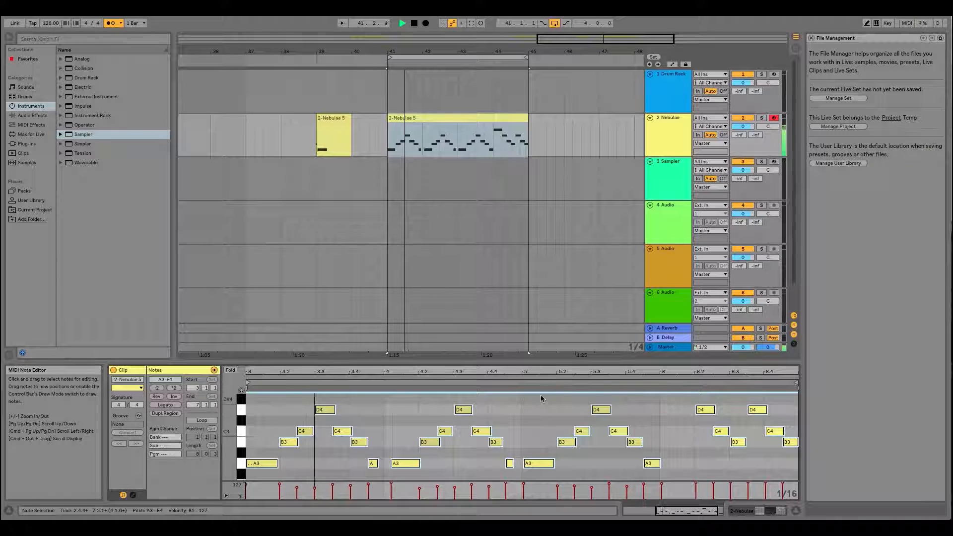
{"action": "scroll", "coordinate": [351, 432], "scroll_direction": "left", "scroll_amount": 2}
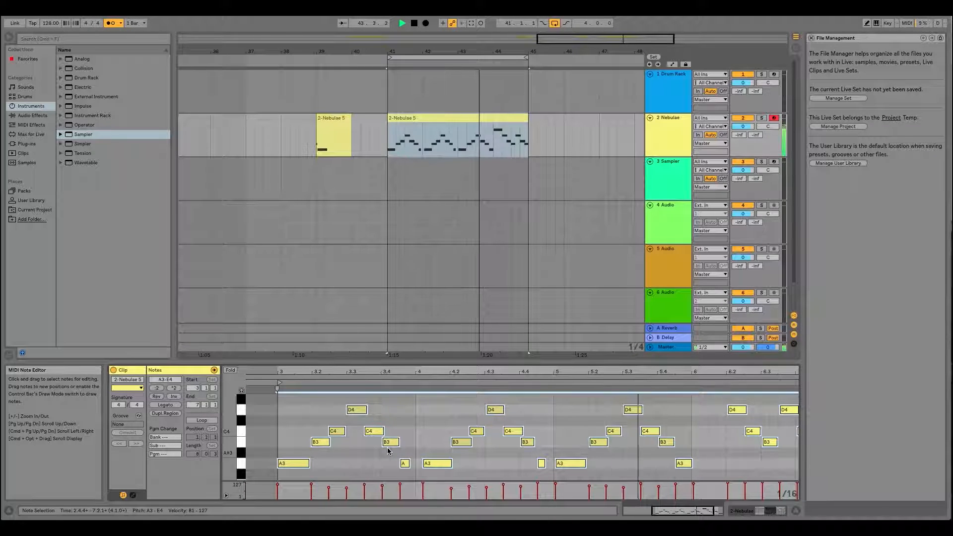
{"action": "left_click", "coordinate": [425, 464]}
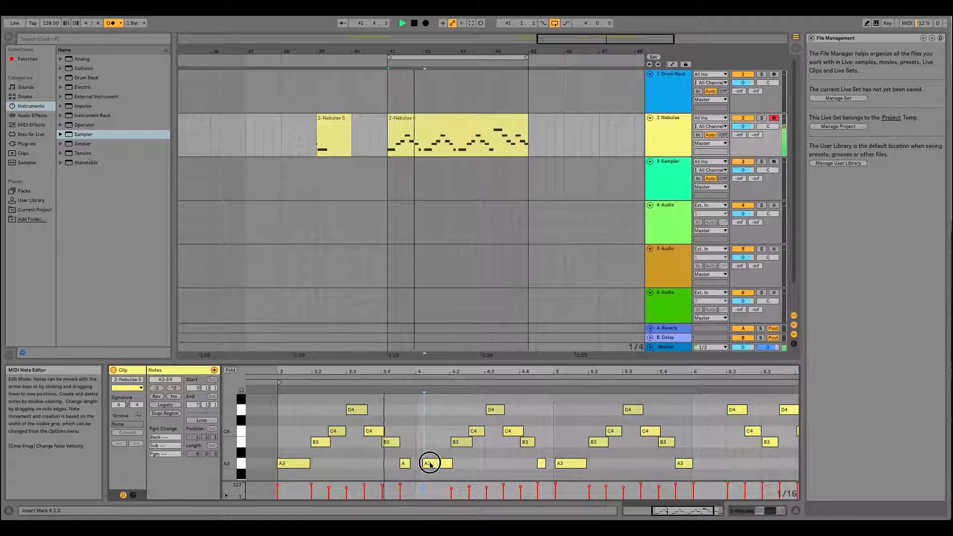
{"action": "left_click", "coordinate": [426, 464]}
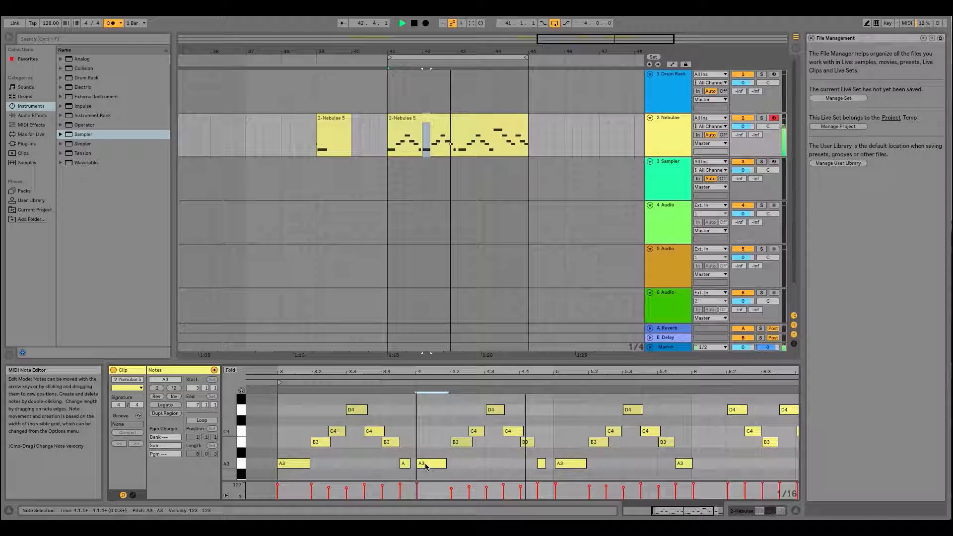
- Select the clip's first A3 note, switch the selection to the notes between it and bar 7, and clear it
{"action": "left_click", "coordinate": [288, 465]}
{"action": "left_click", "coordinate": [288, 465]}
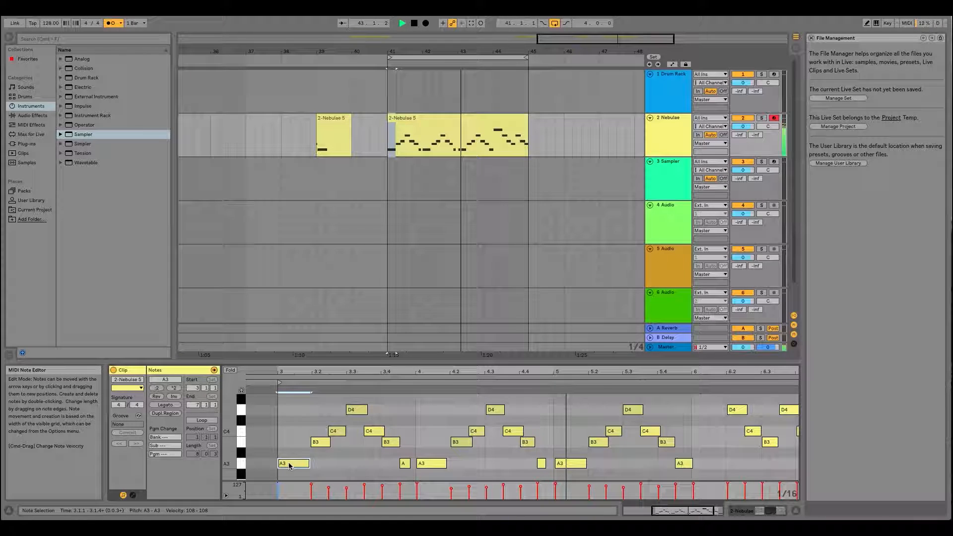
{"action": "left_click", "coordinate": [287, 465]}
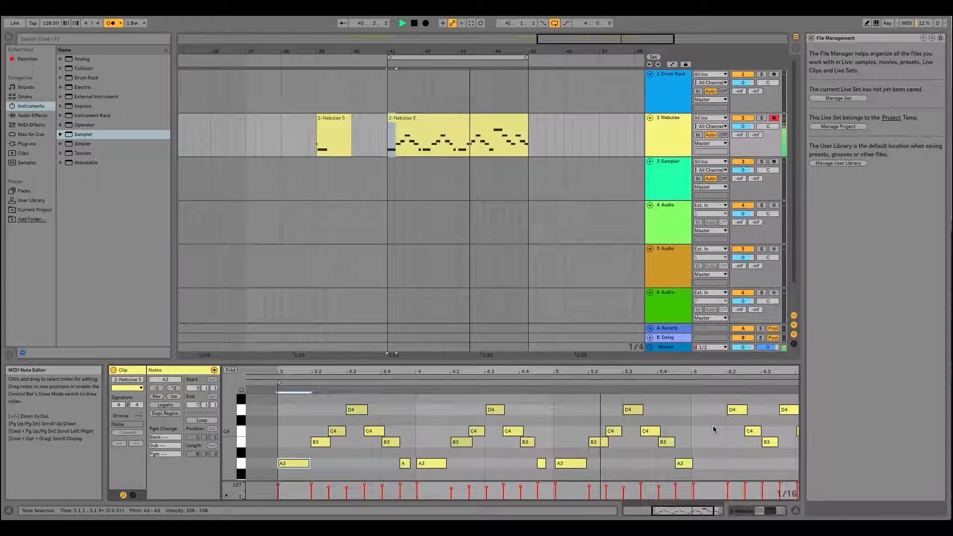
{"action": "left_click_drag", "start_coordinate": [672, 372], "coordinate": [673, 342]}
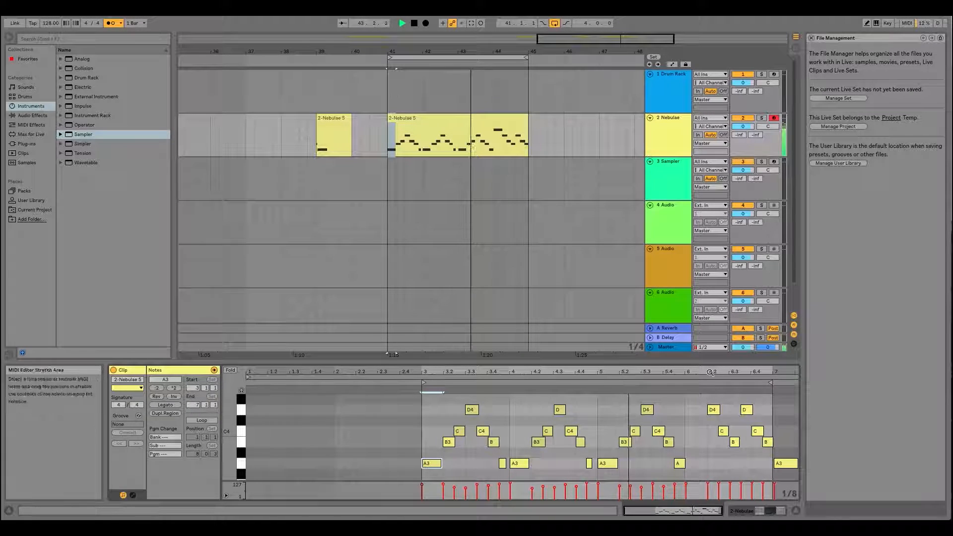
{"action": "left_click_drag", "start_coordinate": [678, 370], "coordinate": [678, 381]}
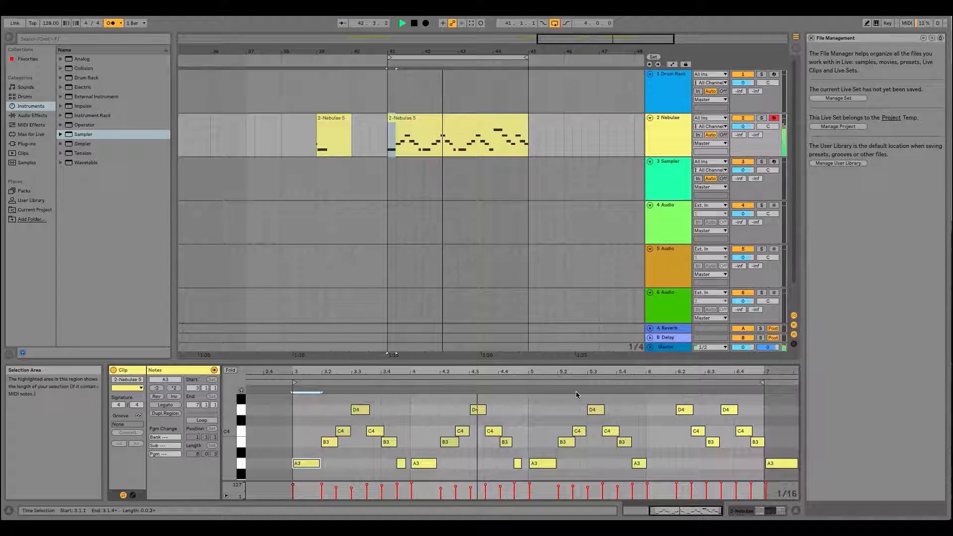
{"action": "left_click_drag", "start_coordinate": [329, 401], "coordinate": [755, 468]}
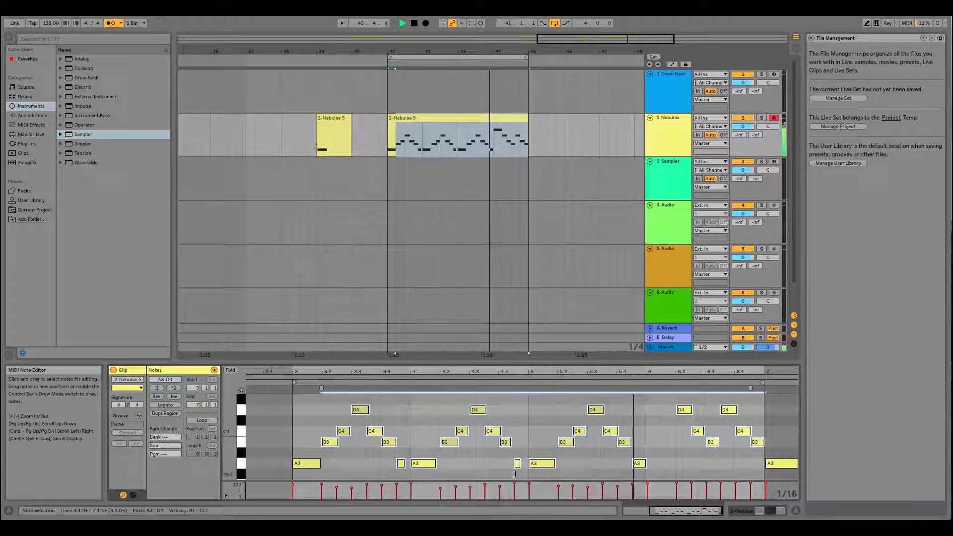
{"action": "left_click", "coordinate": [521, 459]}
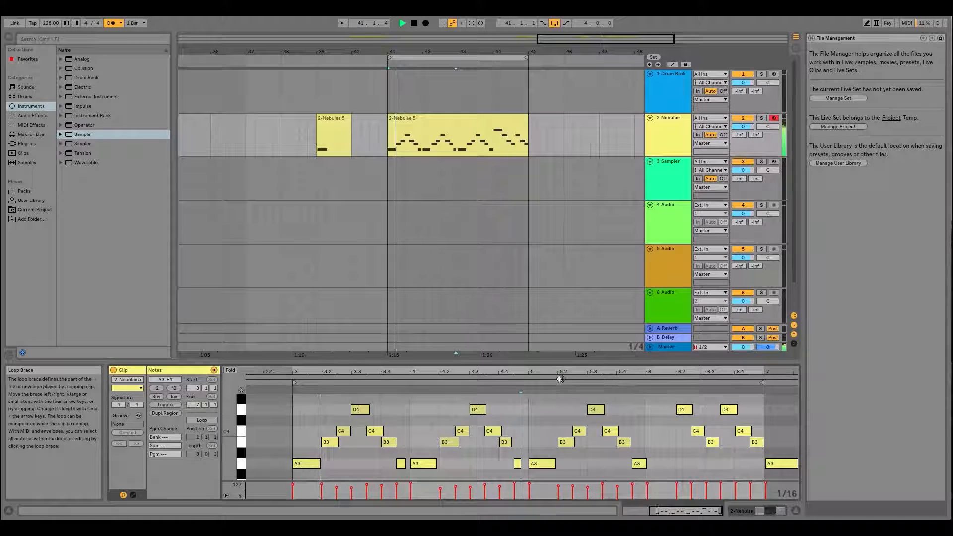
- Lengthen the short A3 note at 4.4.3 to just over a sixteenth and select the short A3 note ending clip bar 3
{"action": "left_click", "coordinate": [518, 463]}
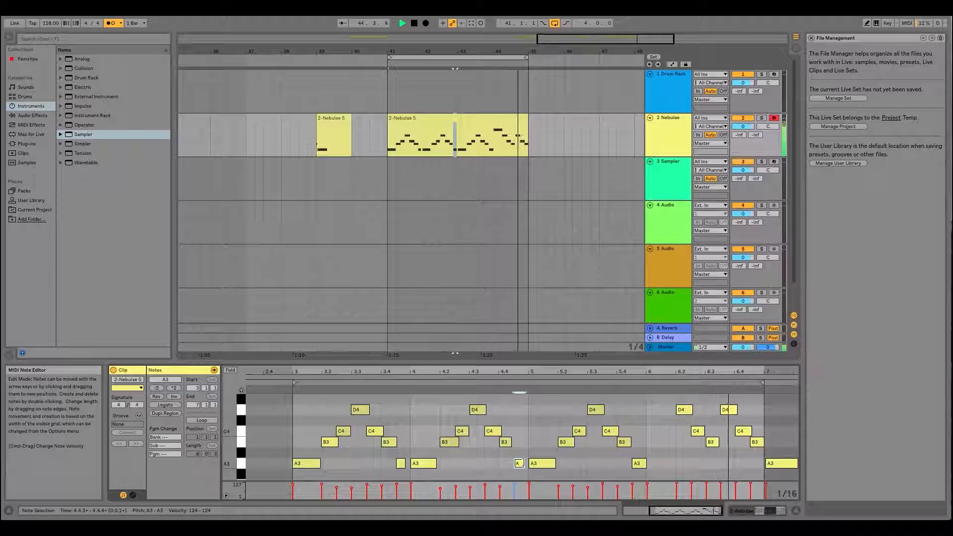
{"action": "left_click", "coordinate": [404, 463]}
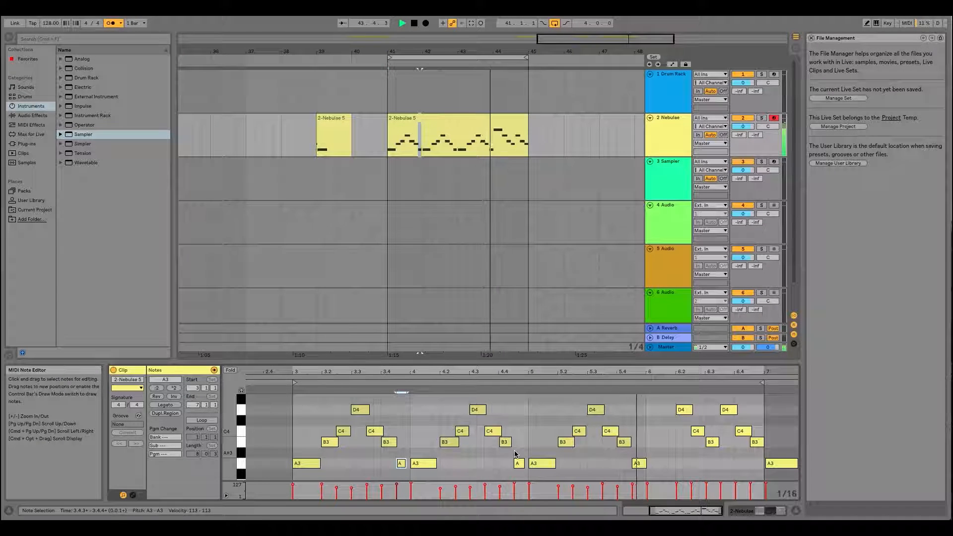
{"action": "scroll", "coordinate": [654, 436], "scroll_direction": "up", "scroll_amount": 4}
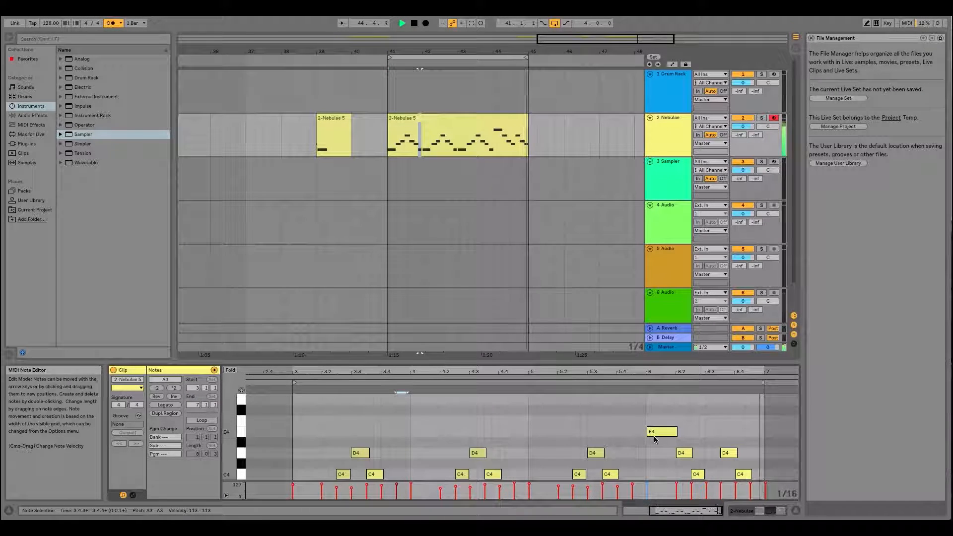
{"action": "scroll", "coordinate": [654, 436], "scroll_direction": "down", "scroll_amount": 5}
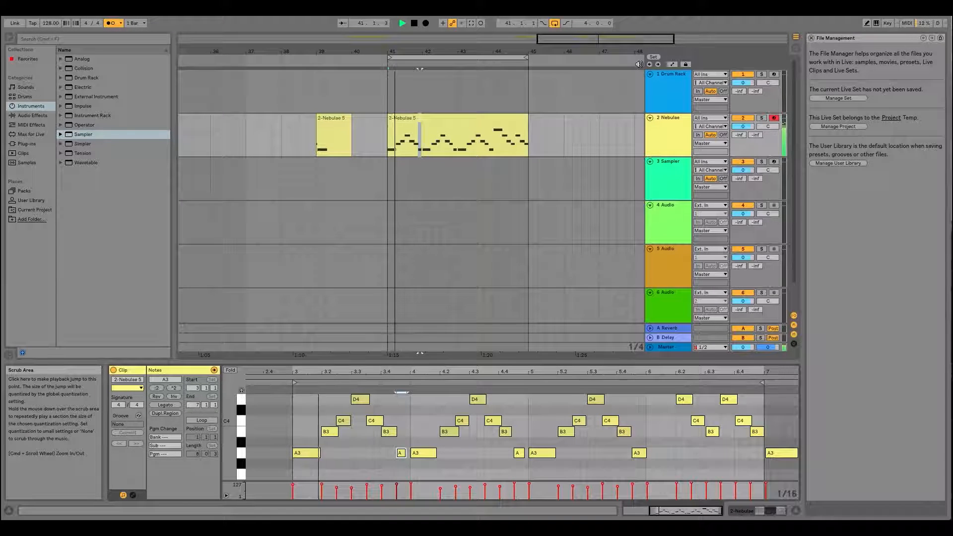
- Arm the Drum Rack track for recording, display its devices, and stop playback
{"action": "left_click", "coordinate": [757, 79]}
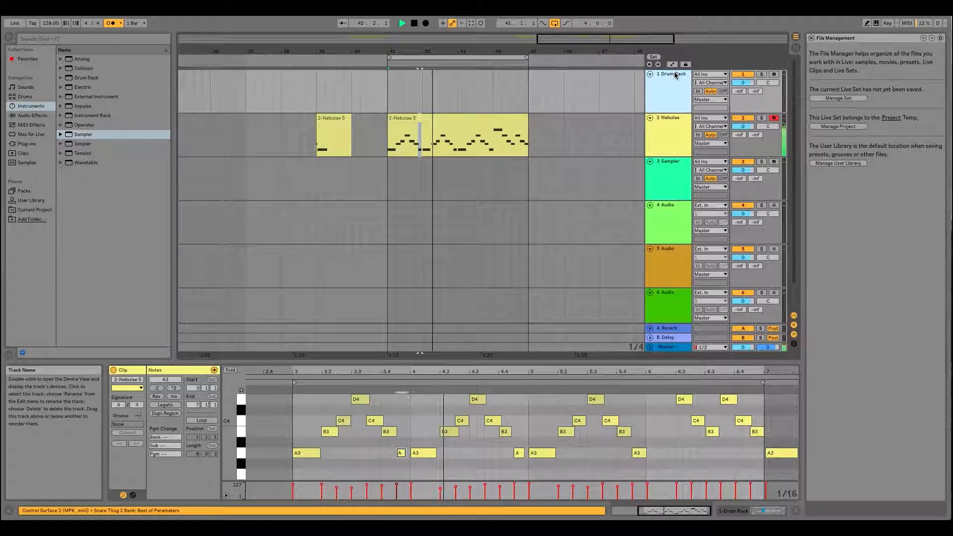
{"action": "left_click", "coordinate": [773, 75]}
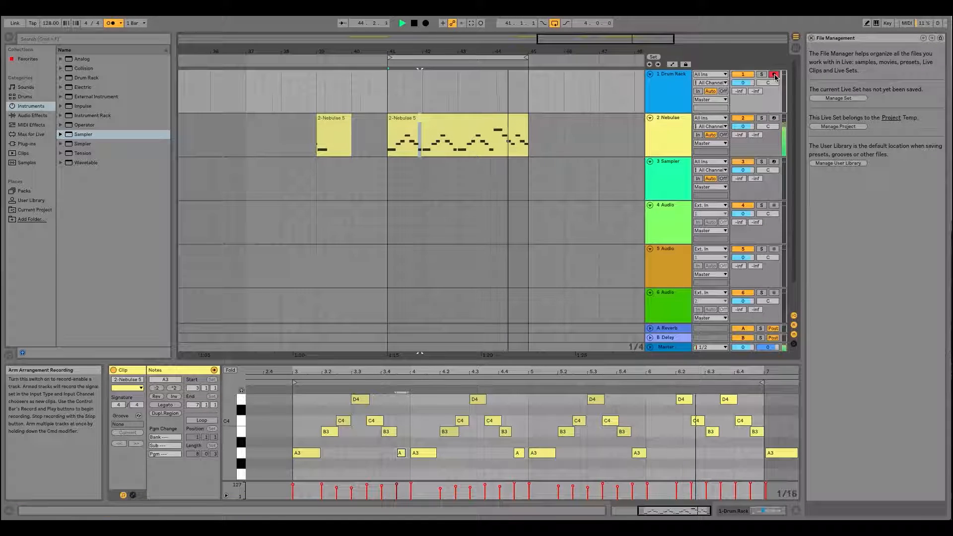
{"action": "left_click", "coordinate": [662, 82]}
{"action": "left_click", "coordinate": [424, 289]}
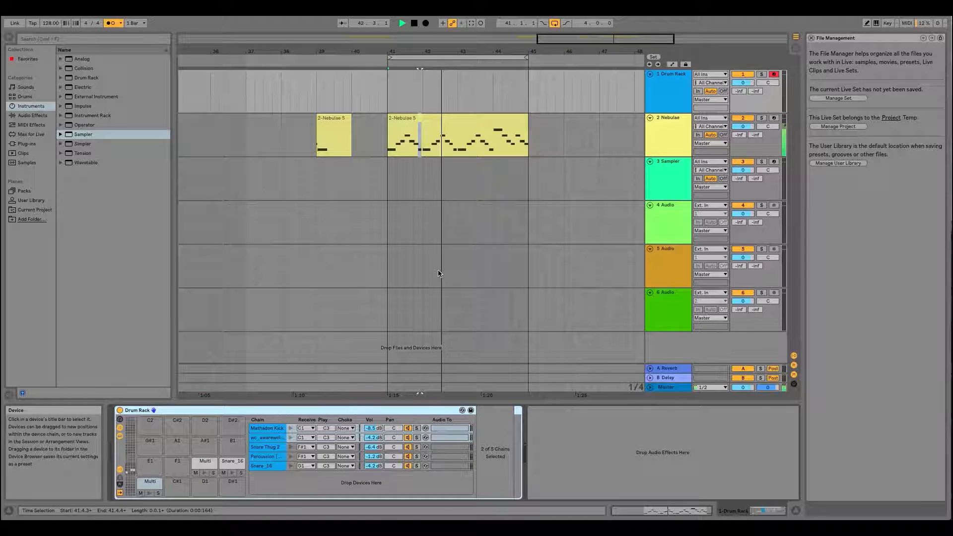
{"action": "key", "text": "space"}
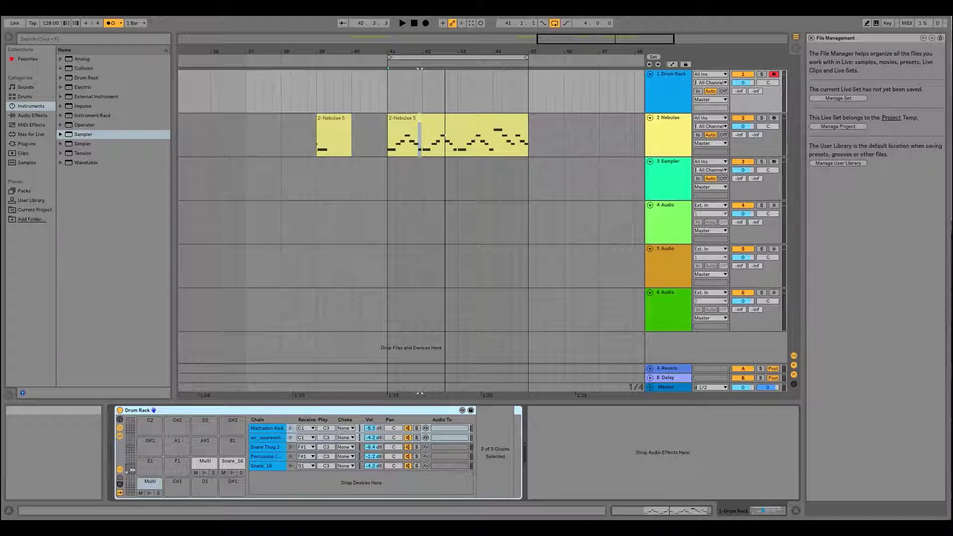
- Capture the played drum pattern as a MIDI clip on the Drum Rack track and open it in the note editor
{"action": "left_click", "coordinate": [101, 4]}
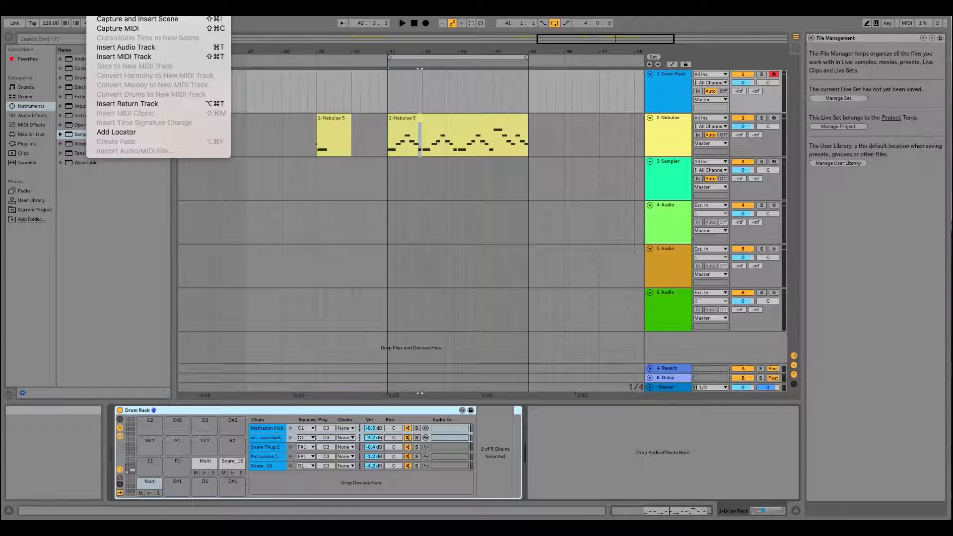
{"action": "left_click", "coordinate": [113, 28]}
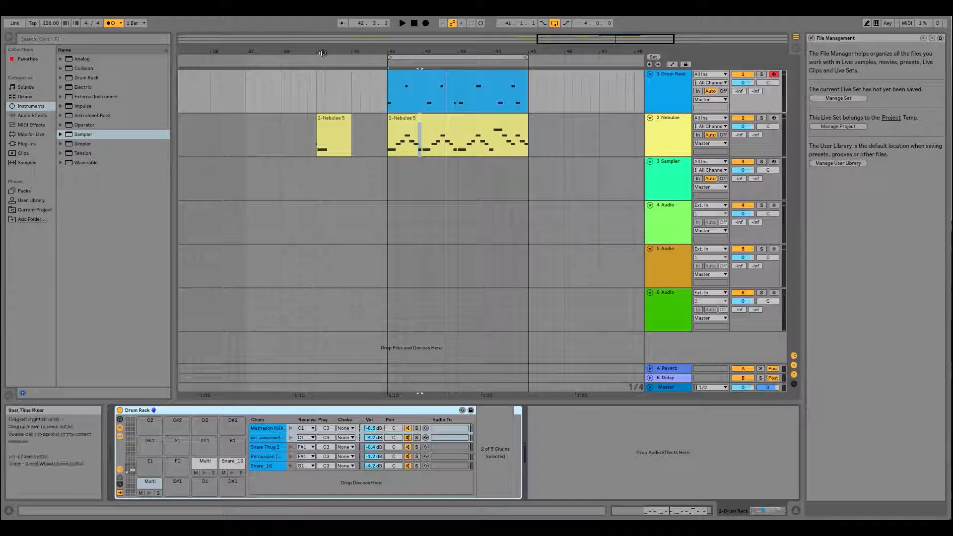
{"action": "left_click", "coordinate": [430, 82]}
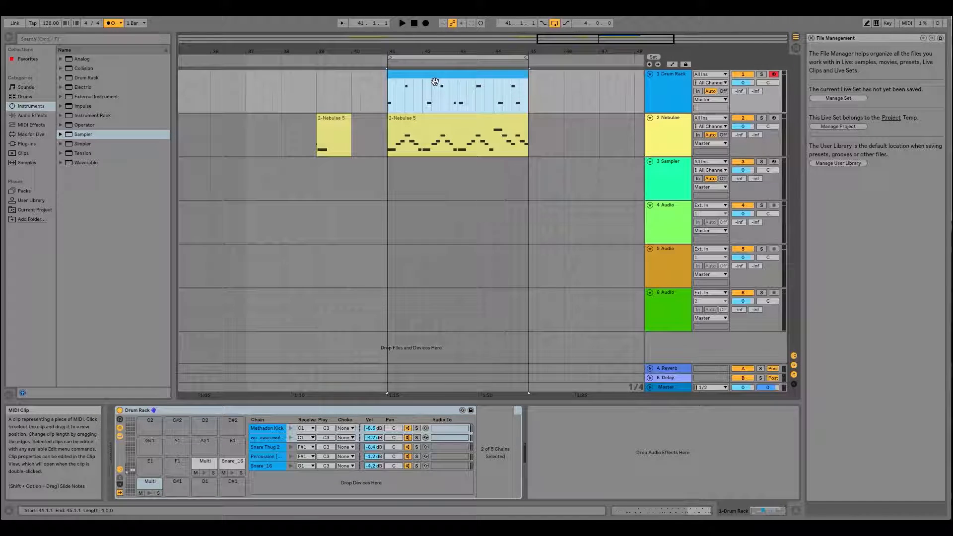
{"action": "double_click", "coordinate": [429, 81]}
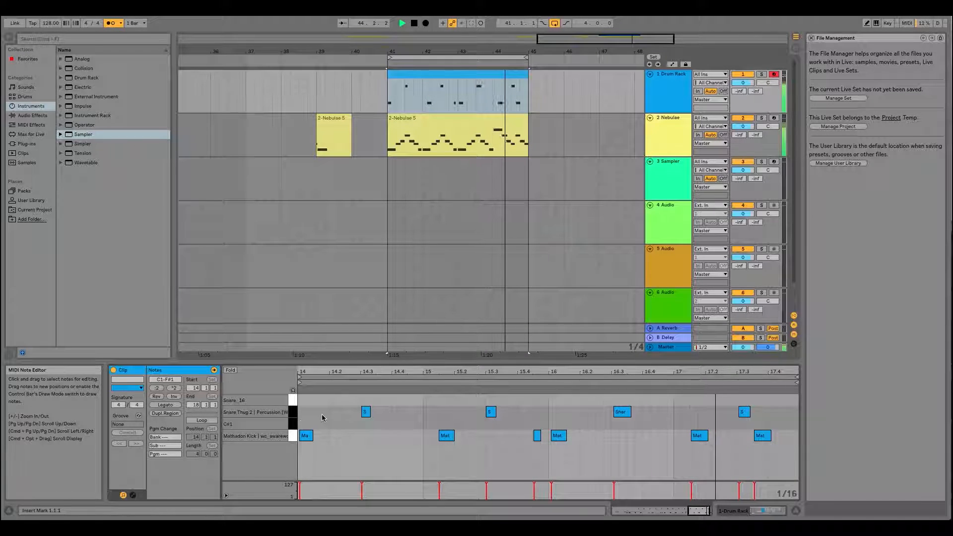
- Quantize the clip's first kick and the snare at 16.3, and select the snares at 14.3 and 15.3
{"action": "left_click_drag", "start_coordinate": [320, 413], "coordinate": [300, 455]}
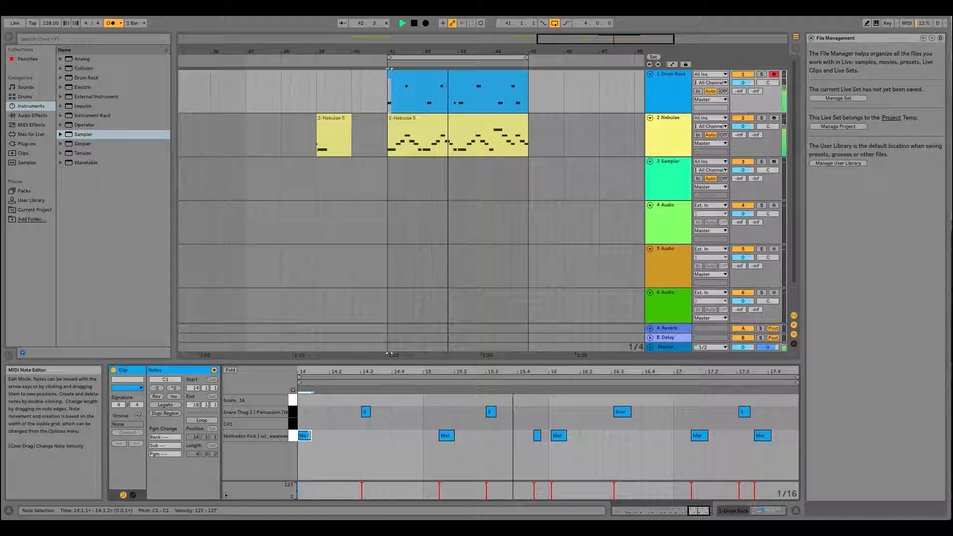
{"action": "left_click", "coordinate": [626, 411]}
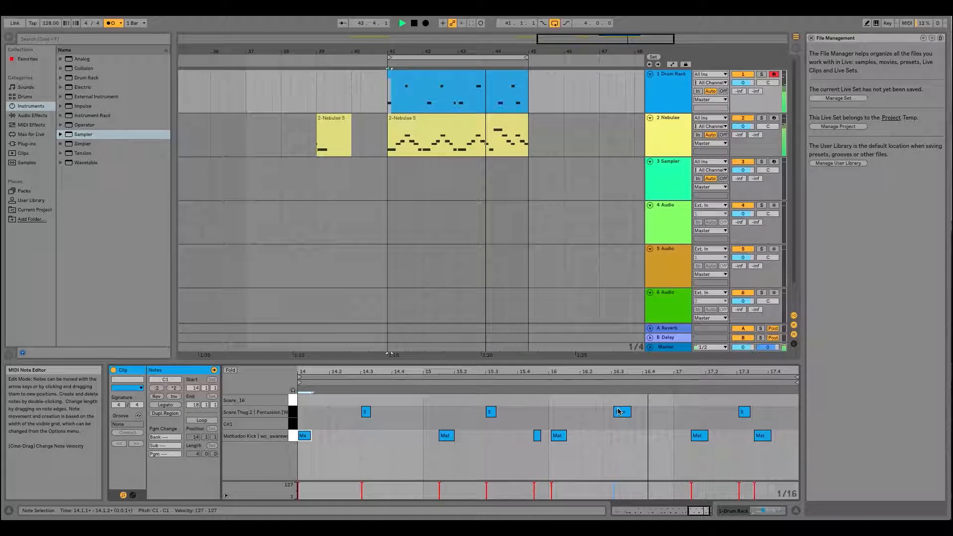
{"action": "key", "text": "super+u"}
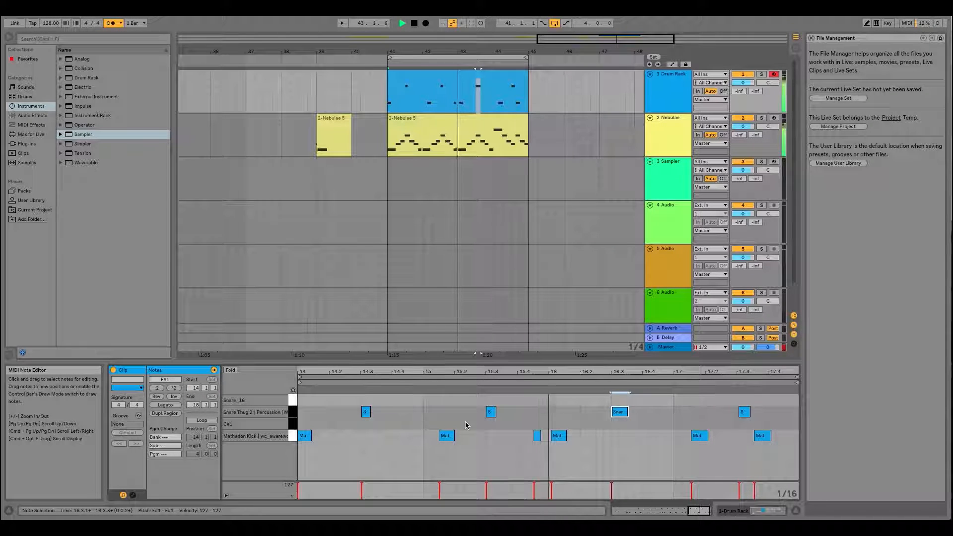
{"action": "left_click_drag", "start_coordinate": [361, 397], "coordinate": [497, 412]}
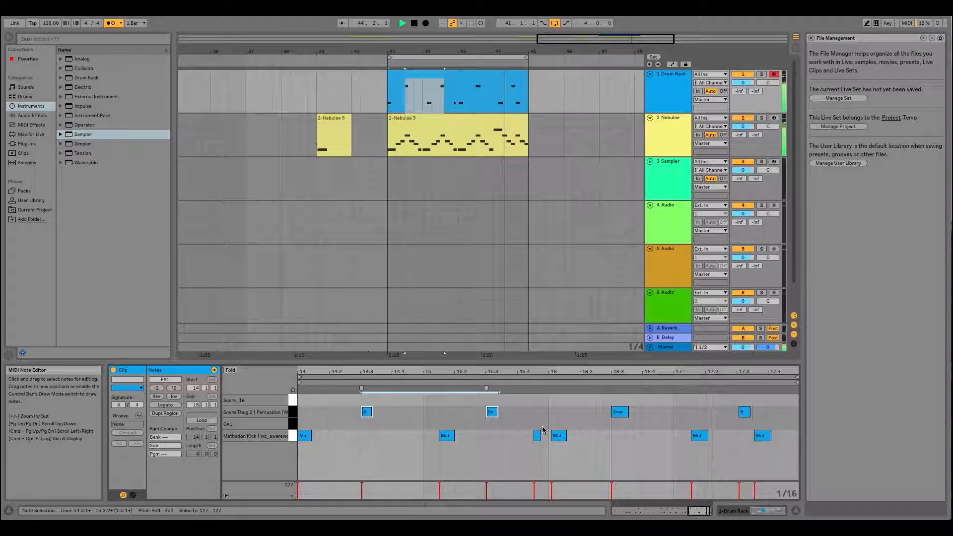
- Nudge the last kick of bar 15 and the first kick of bar 16 together slightly earlier
{"action": "left_click_drag", "start_coordinate": [549, 372], "coordinate": [549, 392]}
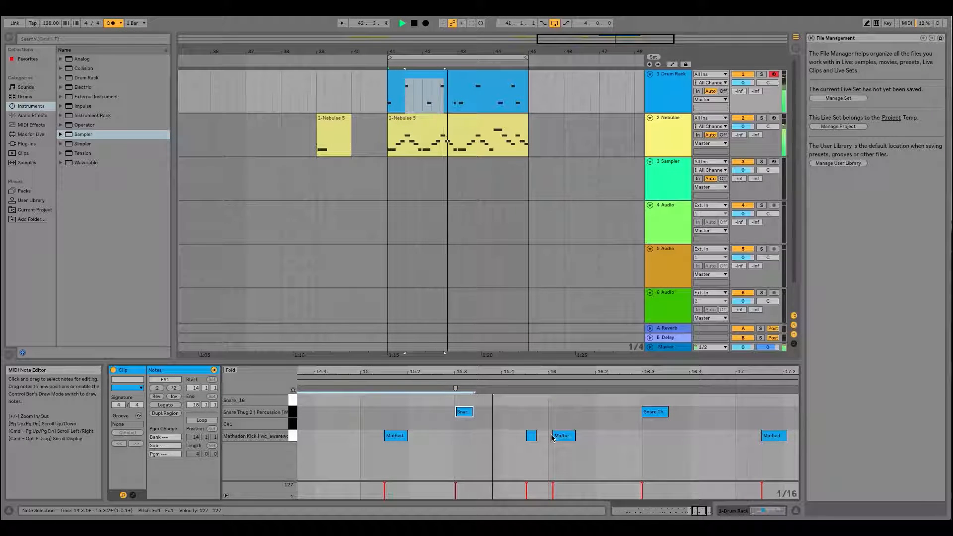
{"action": "left_click_drag", "start_coordinate": [564, 421], "coordinate": [506, 441]}
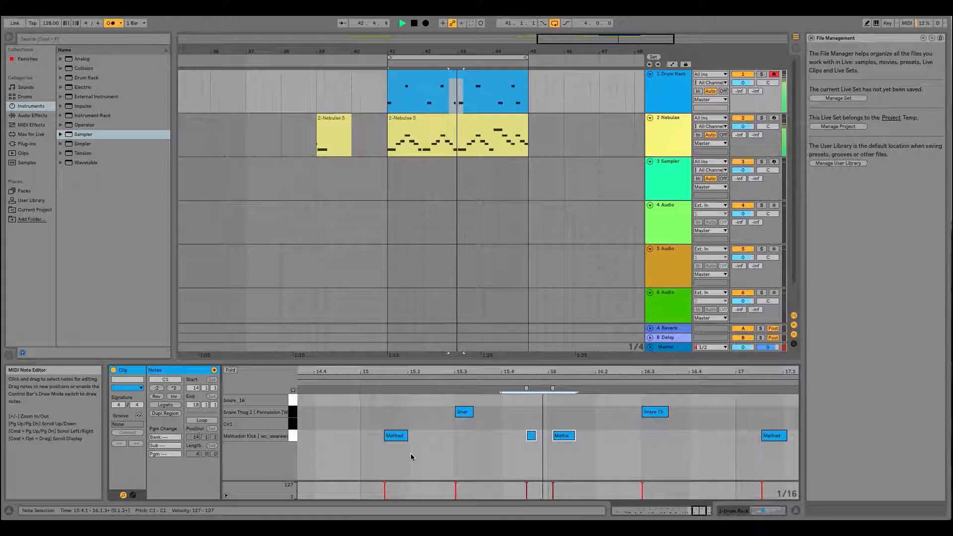
{"action": "left_click", "coordinate": [570, 436]}
{"action": "left_click_drag", "start_coordinate": [570, 437], "coordinate": [566, 436]}
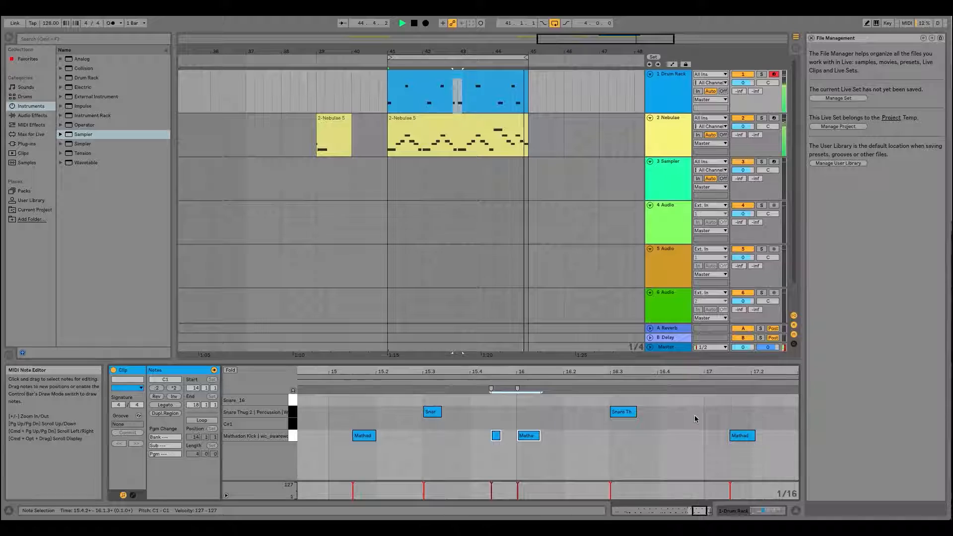
- Nudge the two kicks and the snare in bar 17 together slightly earlier, and delete the kick at bar 18
{"action": "left_click", "coordinate": [629, 406]}
{"action": "left_click_drag", "start_coordinate": [618, 403], "coordinate": [729, 447]}
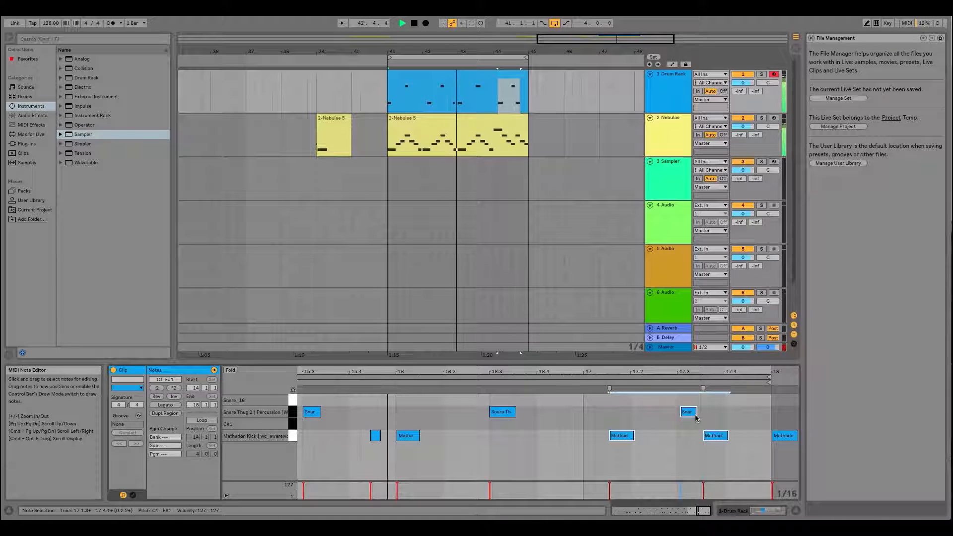
{"action": "left_click_drag", "start_coordinate": [688, 416], "coordinate": [686, 415]}
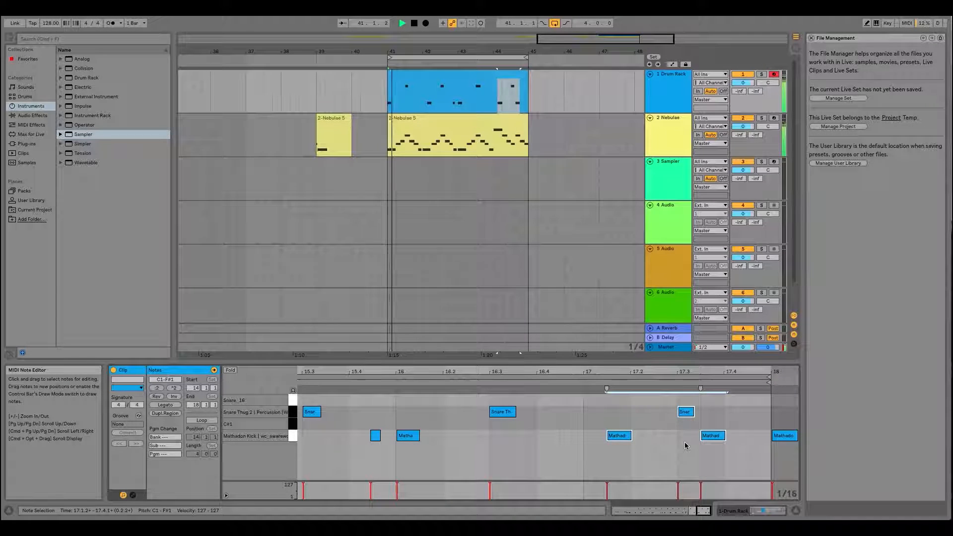
{"action": "left_click", "coordinate": [781, 435]}
{"action": "key", "text": "Delete"}
{"action": "left_click_drag", "start_coordinate": [768, 373], "coordinate": [766, 370]}
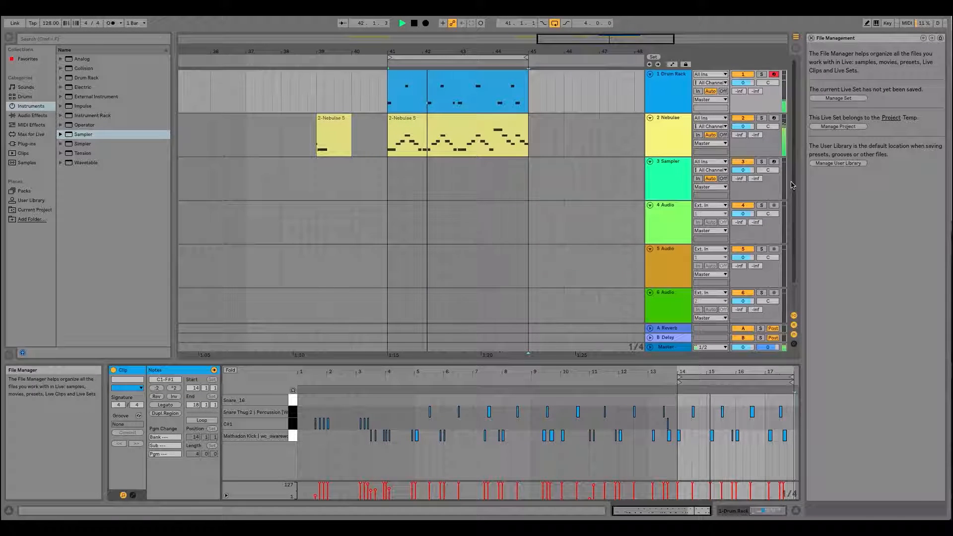
- With the Drum Rack's devices displayed, turn on MIDI Arrangement Overdub and select the drum clip's range from 41.1.1 to 45.1.1
{"action": "double_click", "coordinate": [668, 77]}
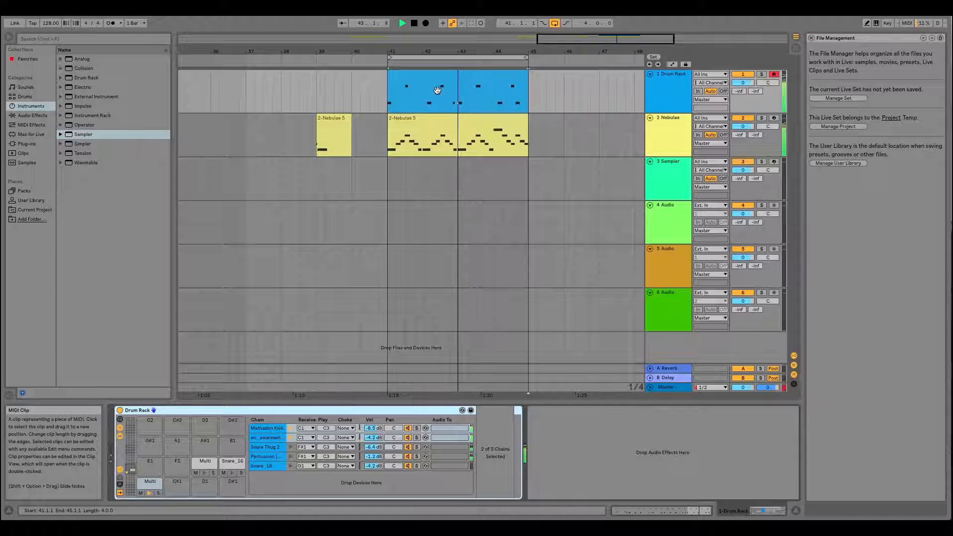
{"action": "left_click", "coordinate": [443, 23]}
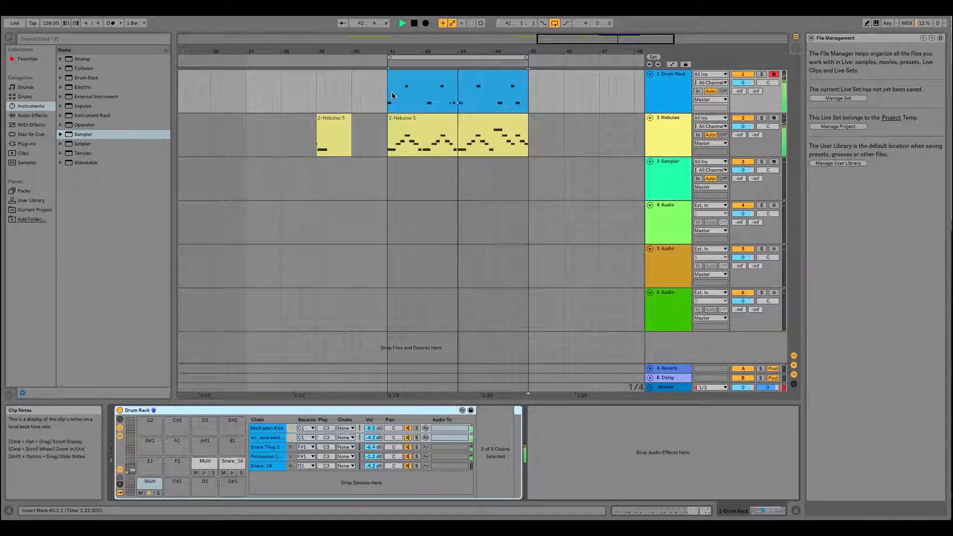
{"action": "left_click", "coordinate": [442, 23]}
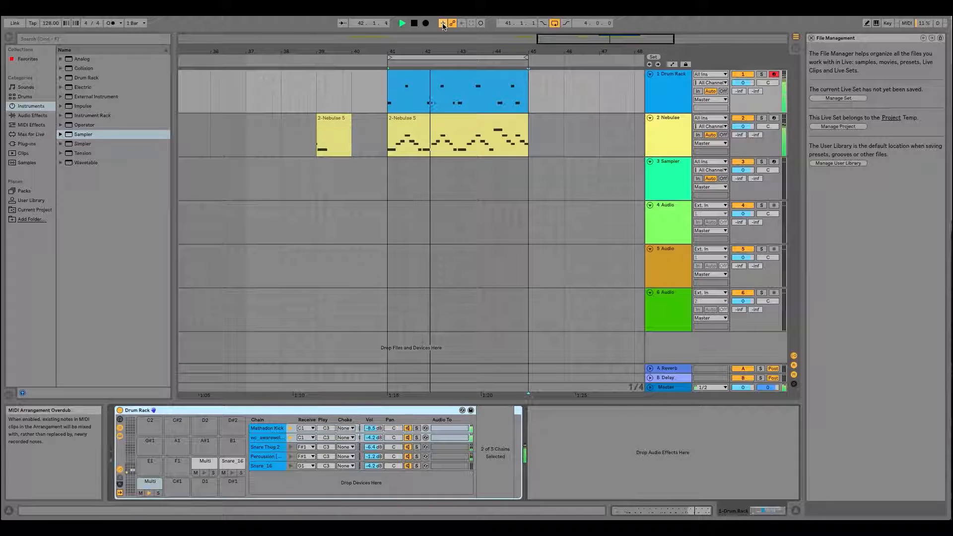
{"action": "left_click_drag", "start_coordinate": [386, 97], "coordinate": [531, 105]}
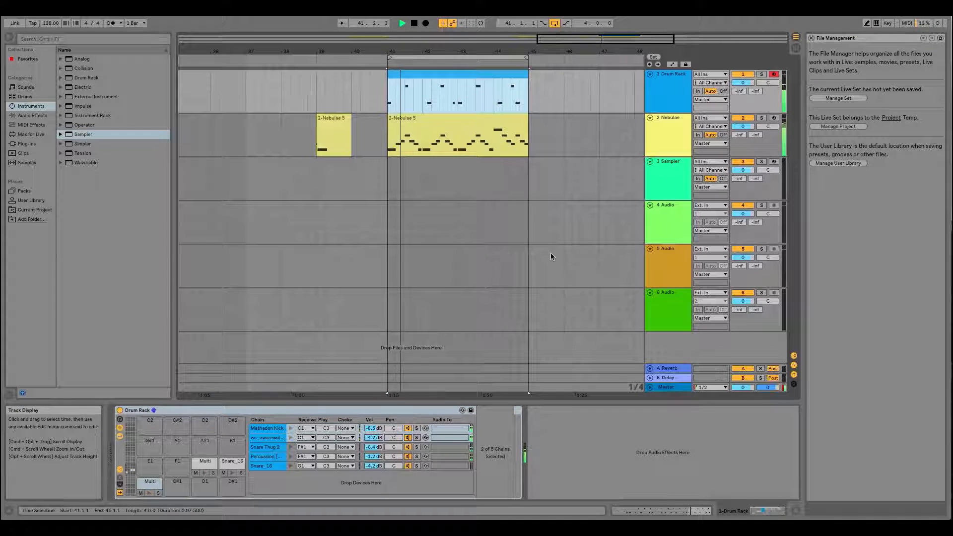
- Switch to Finder, look through the One Shots folder for a hi-hat, and preview HH - Jordan.wav
{"action": "mouse_move", "coordinate": [500, 518]}
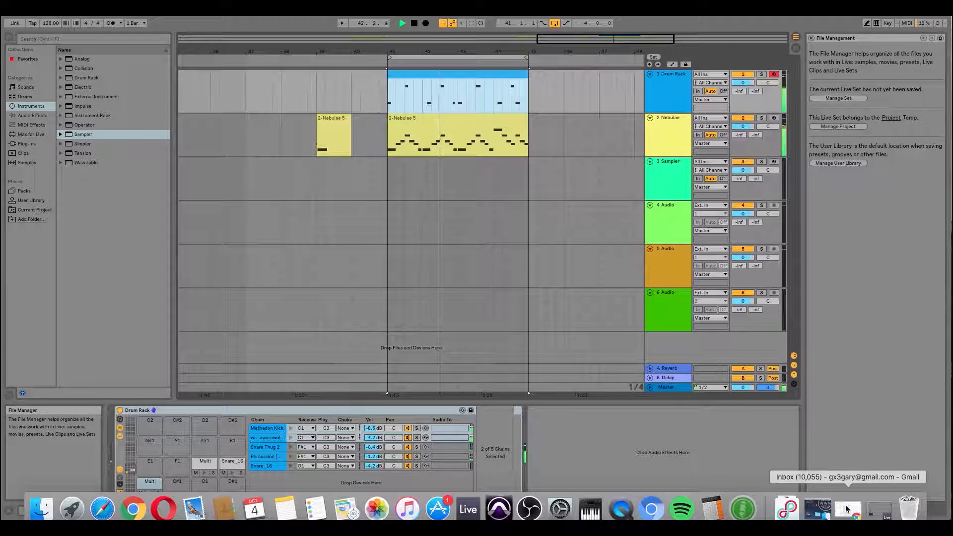
{"action": "left_click", "coordinate": [49, 506]}
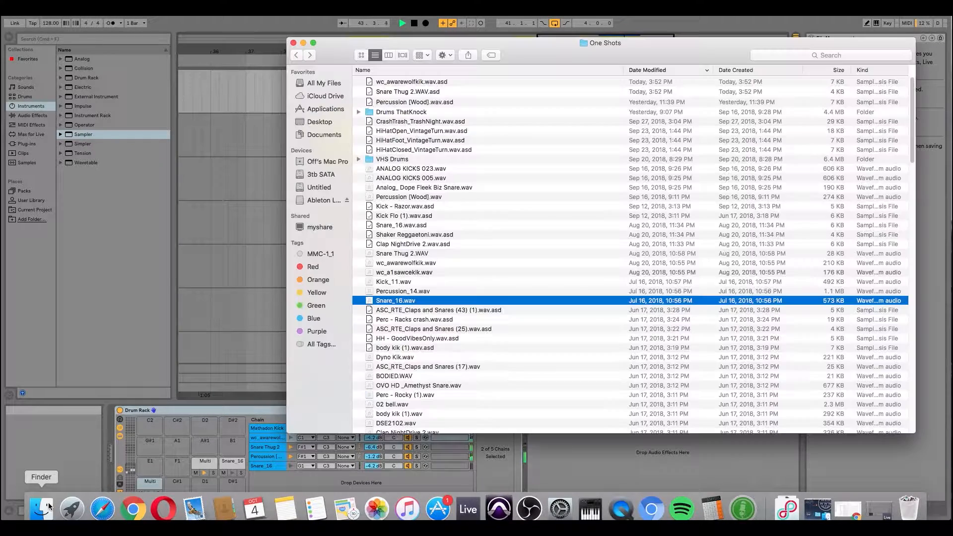
{"action": "scroll", "coordinate": [469, 205], "scroll_direction": "down", "scroll_amount": 8}
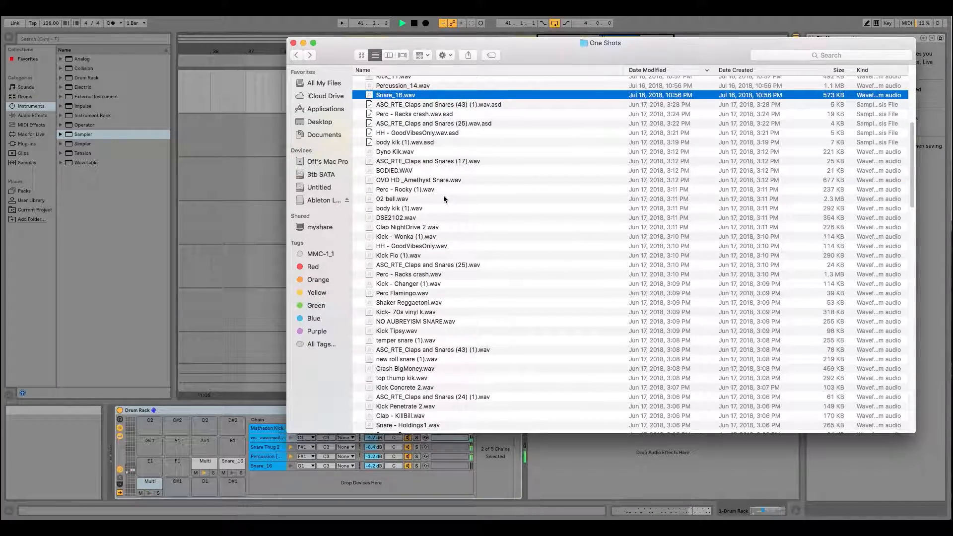
{"action": "scroll", "coordinate": [443, 198], "scroll_direction": "down", "scroll_amount": 10}
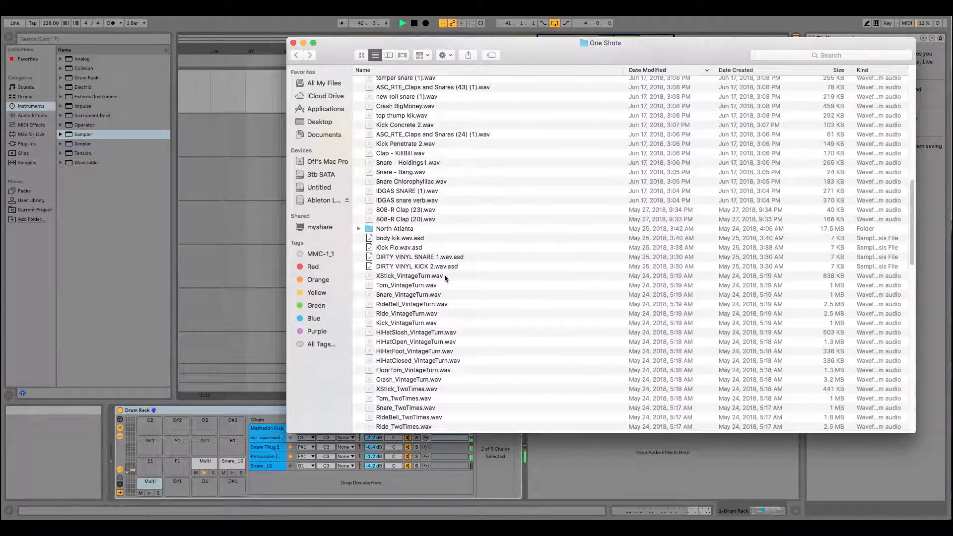
{"action": "scroll", "coordinate": [445, 279], "scroll_direction": "down", "scroll_amount": 9}
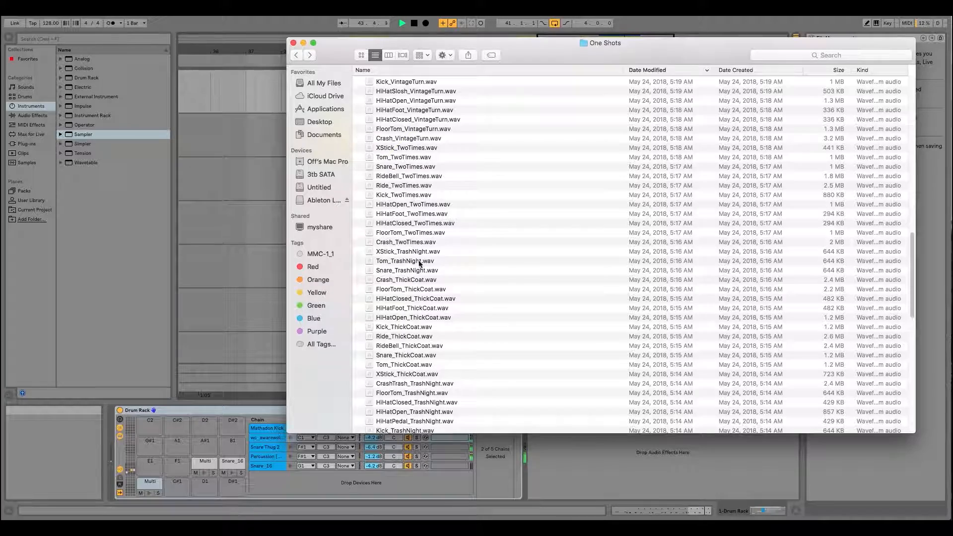
{"action": "scroll", "coordinate": [437, 269], "scroll_direction": "down", "scroll_amount": 20}
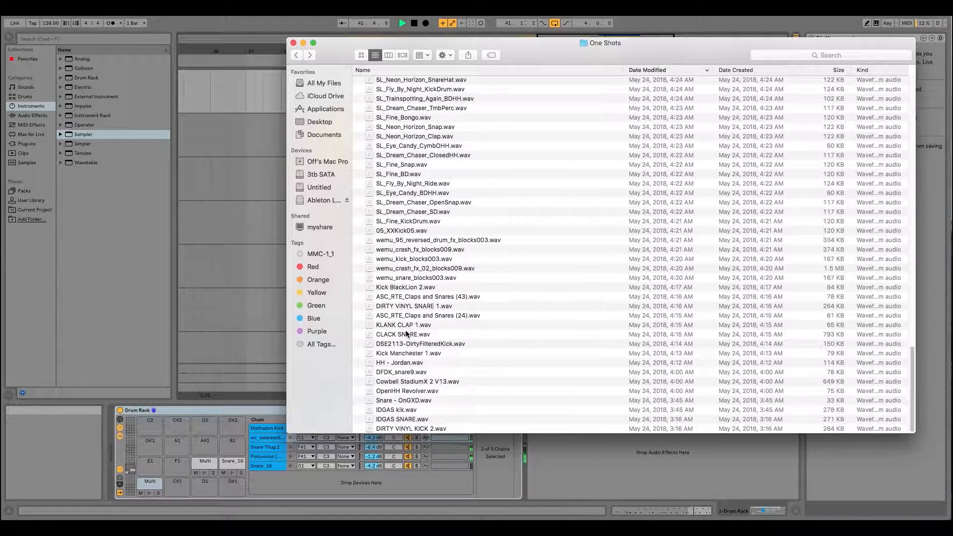
{"action": "left_click", "coordinate": [408, 362]}
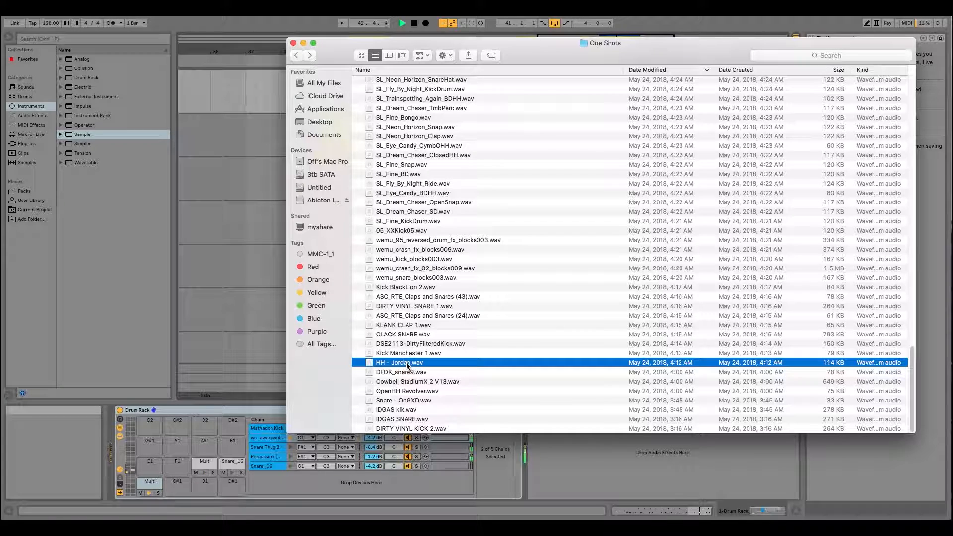
{"action": "key", "text": "space"}
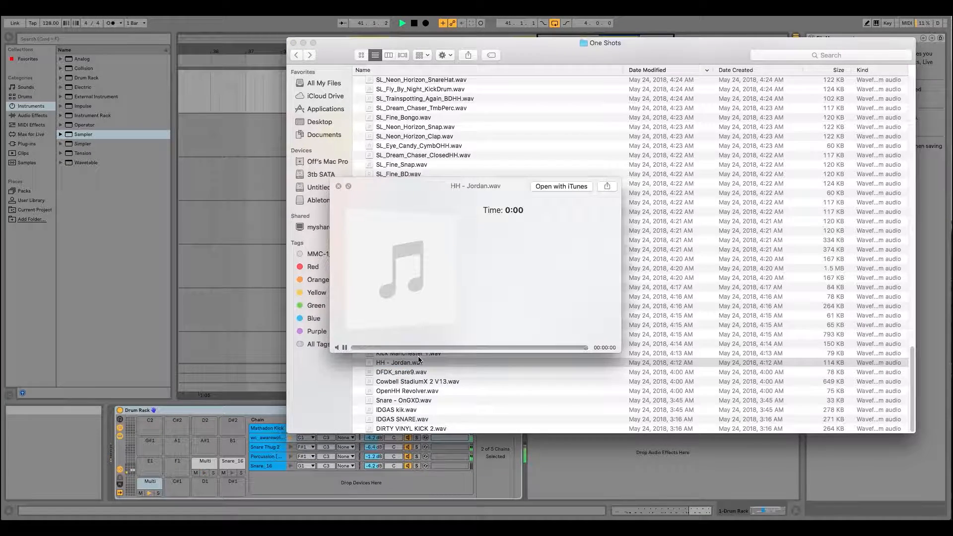
- Preview OpenHH Revolver.wav from the One Shots folder and load it onto the Drum Rack's D1 pad
{"action": "left_click", "coordinate": [408, 392]}
{"action": "left_click", "coordinate": [401, 392]}
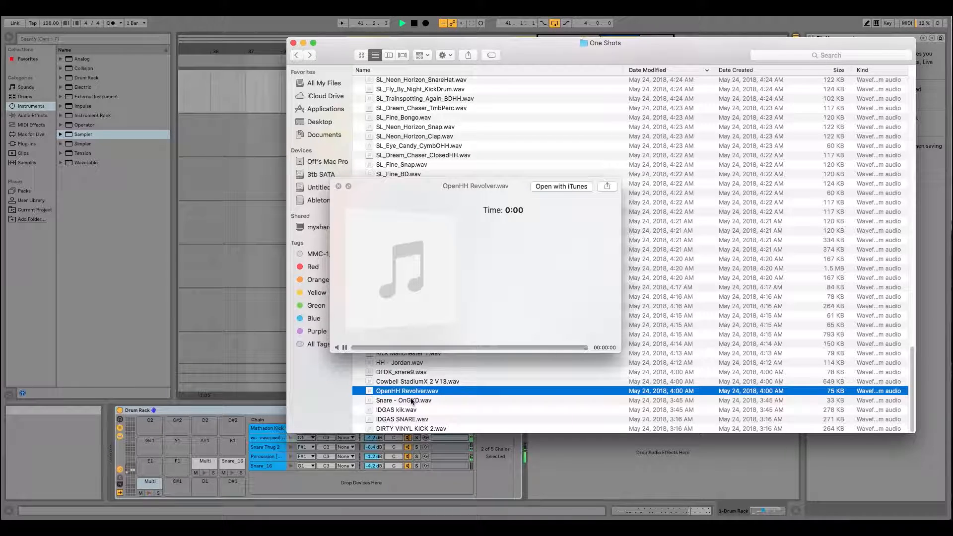
{"action": "left_click", "coordinate": [352, 349]}
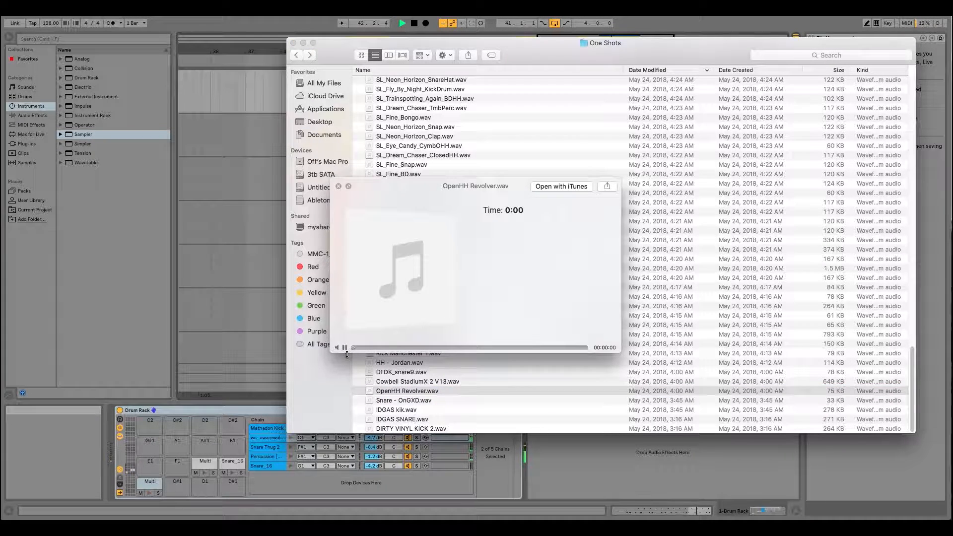
{"action": "left_click_drag", "start_coordinate": [431, 207], "coordinate": [651, 94]}
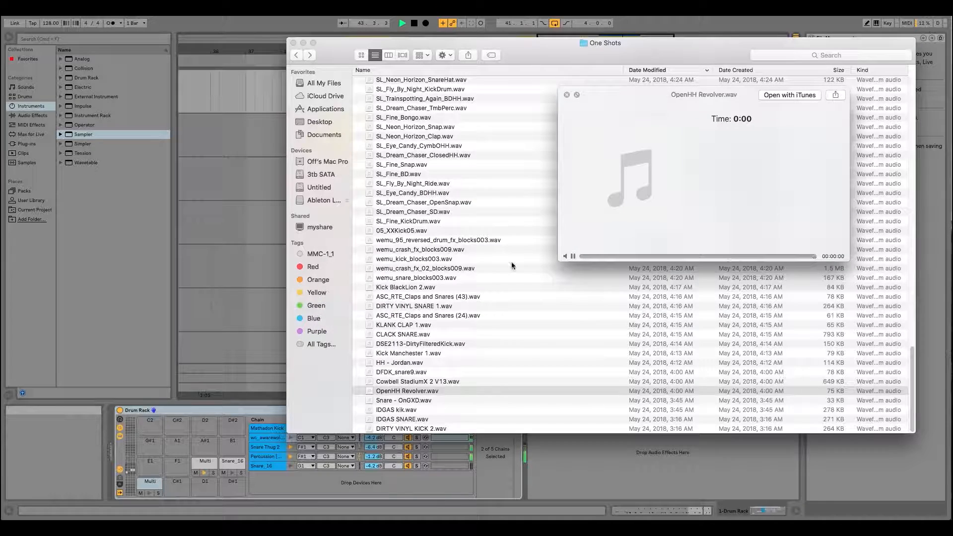
{"action": "scroll", "coordinate": [445, 309], "scroll_direction": "up", "scroll_amount": 1}
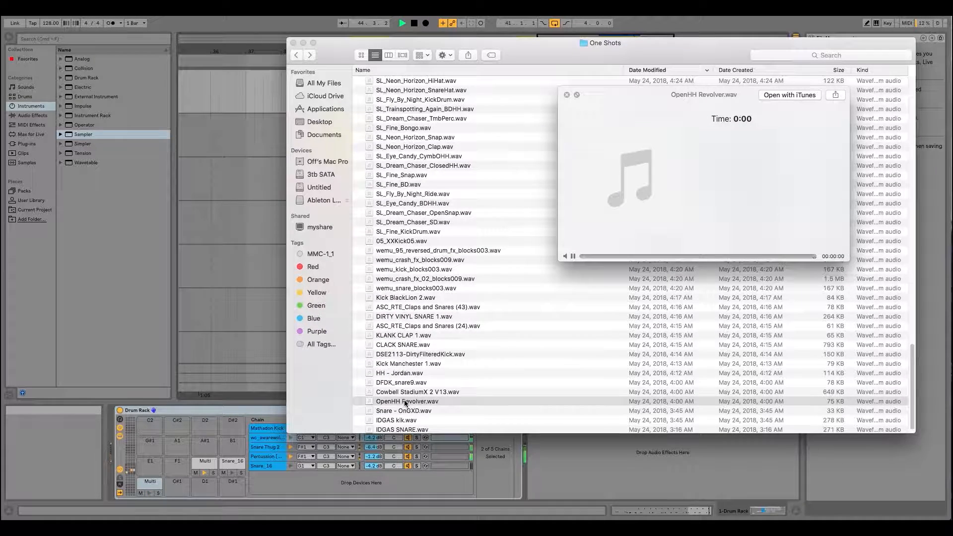
{"action": "left_click_drag", "start_coordinate": [404, 403], "coordinate": [187, 480]}
- Look through the One Shots folder for more hi-hats, previewing HiHatClosed_TrashNight.wav and FloorTom_TrashNight.wav
{"action": "scroll", "coordinate": [343, 352], "scroll_direction": "up", "scroll_amount": 1}
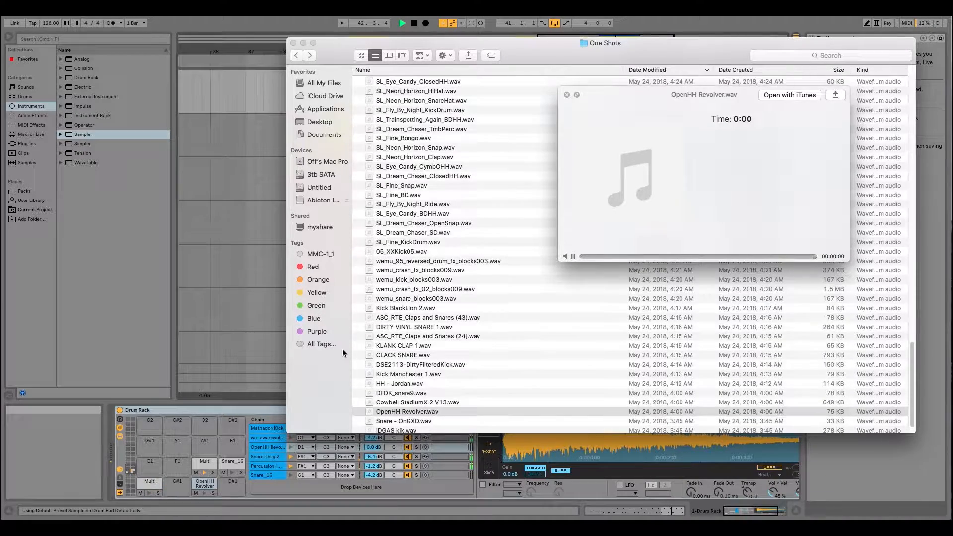
{"action": "scroll", "coordinate": [427, 354], "scroll_direction": "up", "scroll_amount": 1}
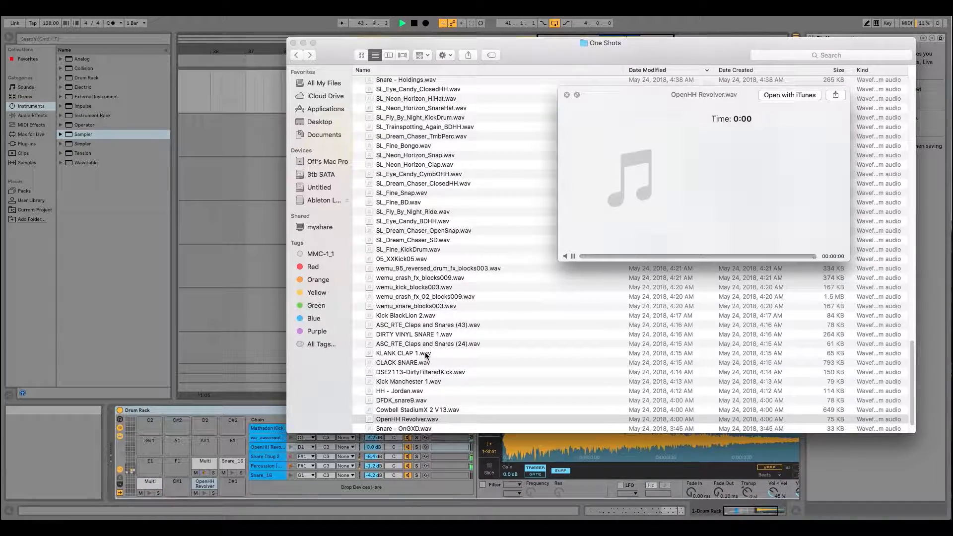
{"action": "scroll", "coordinate": [420, 397], "scroll_direction": "down", "scroll_amount": 3}
{"action": "scroll", "coordinate": [421, 392], "scroll_direction": "up", "scroll_amount": 1}
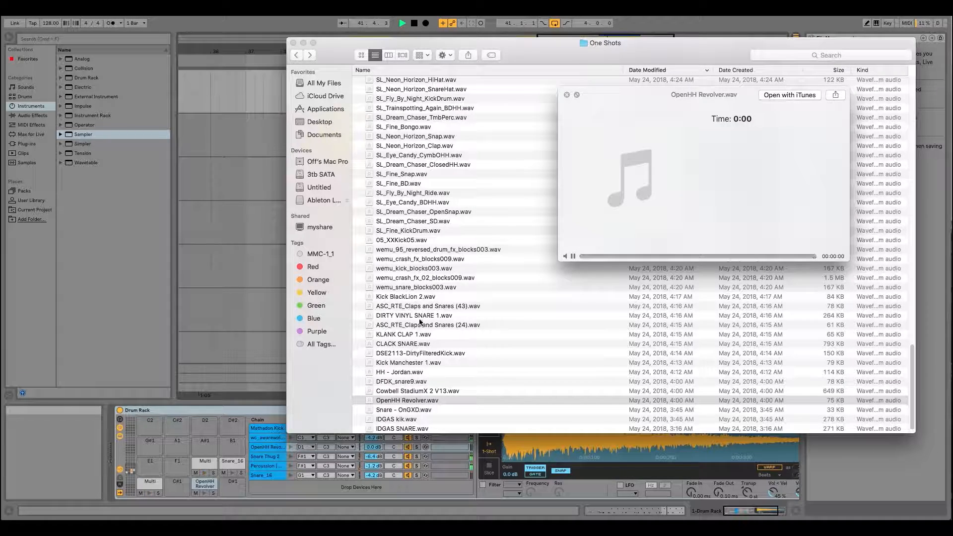
{"action": "scroll", "coordinate": [409, 260], "scroll_direction": "up", "scroll_amount": 5}
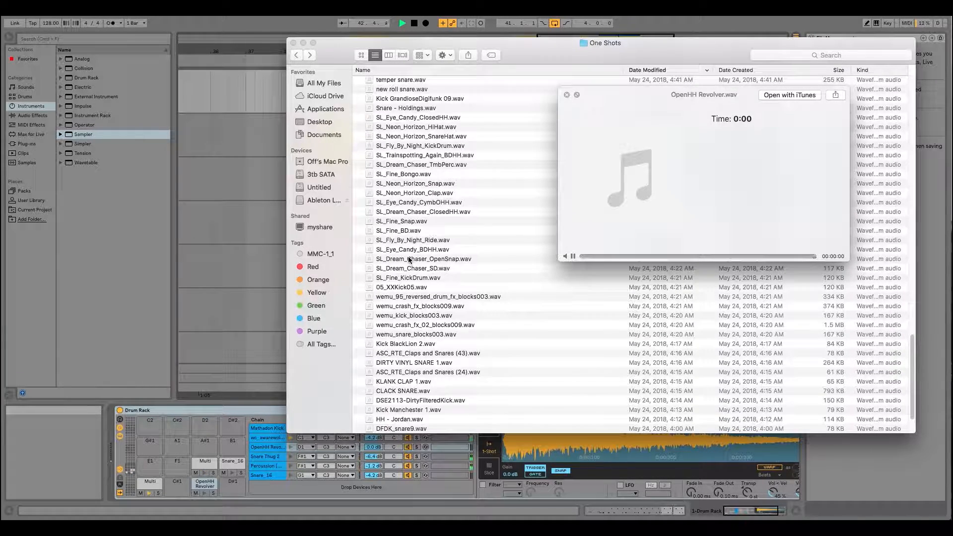
{"action": "scroll", "coordinate": [409, 259], "scroll_direction": "up", "scroll_amount": 15}
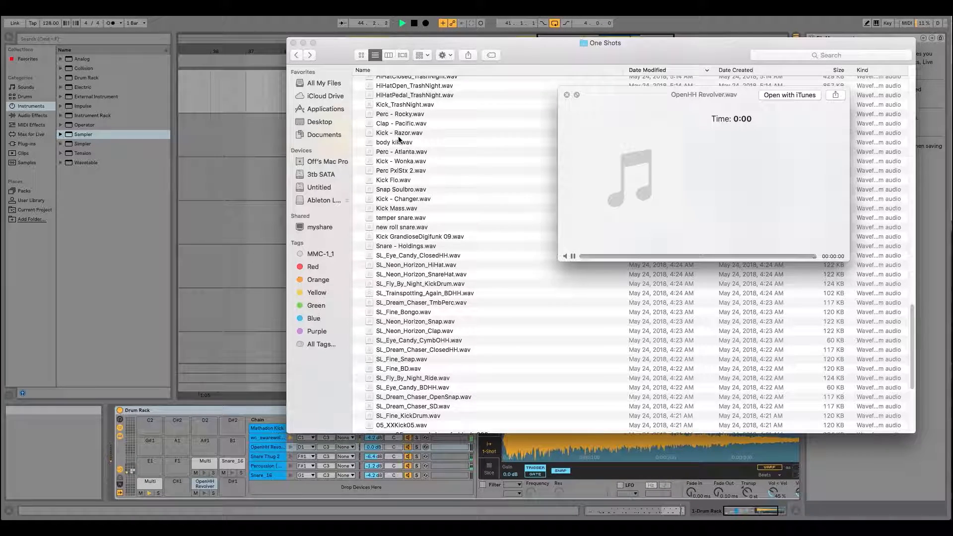
{"action": "scroll", "coordinate": [425, 177], "scroll_direction": "up", "scroll_amount": 2}
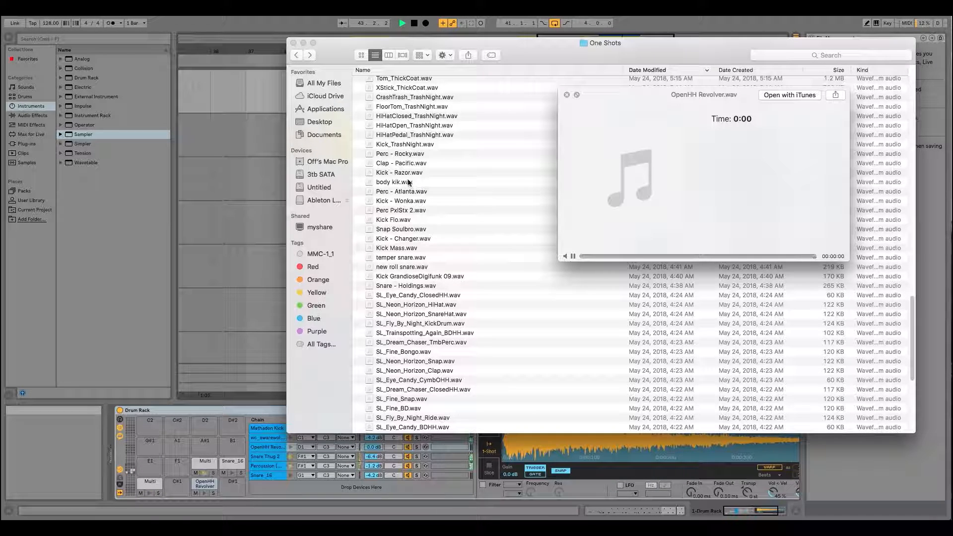
{"action": "scroll", "coordinate": [418, 181], "scroll_direction": "up", "scroll_amount": 1}
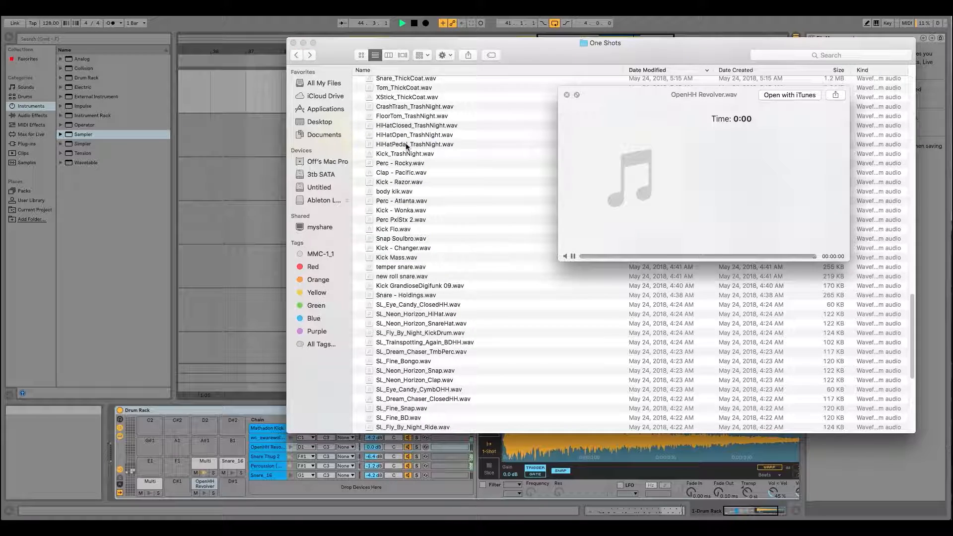
{"action": "left_click", "coordinate": [403, 126]}
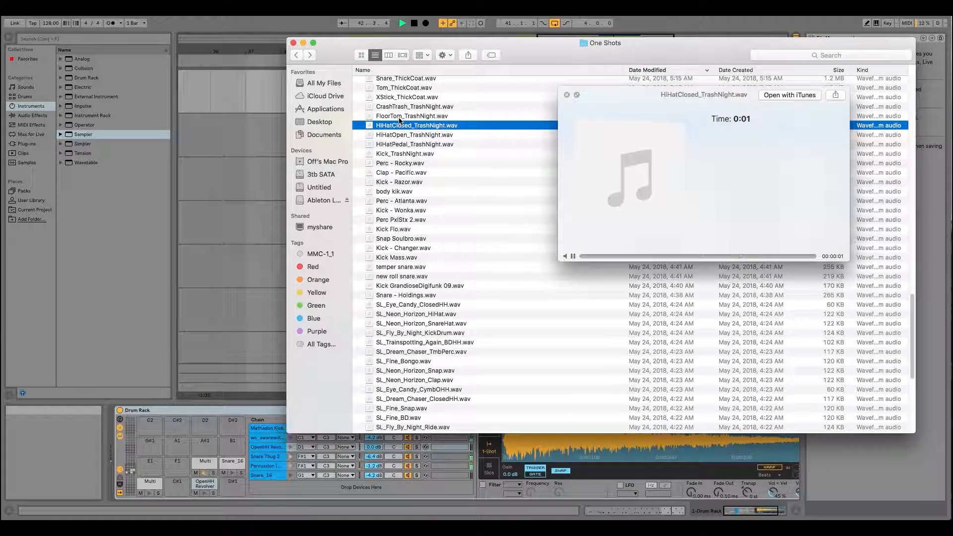
{"action": "left_click", "coordinate": [400, 119]}
{"action": "scroll", "coordinate": [415, 168], "scroll_direction": "up", "scroll_amount": 5}
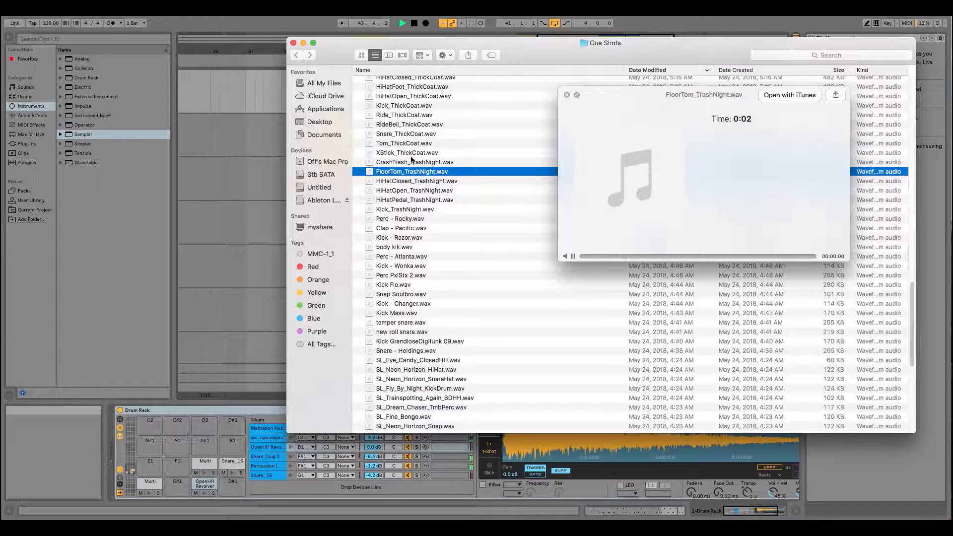
{"action": "scroll", "coordinate": [404, 141], "scroll_direction": "up", "scroll_amount": 5}
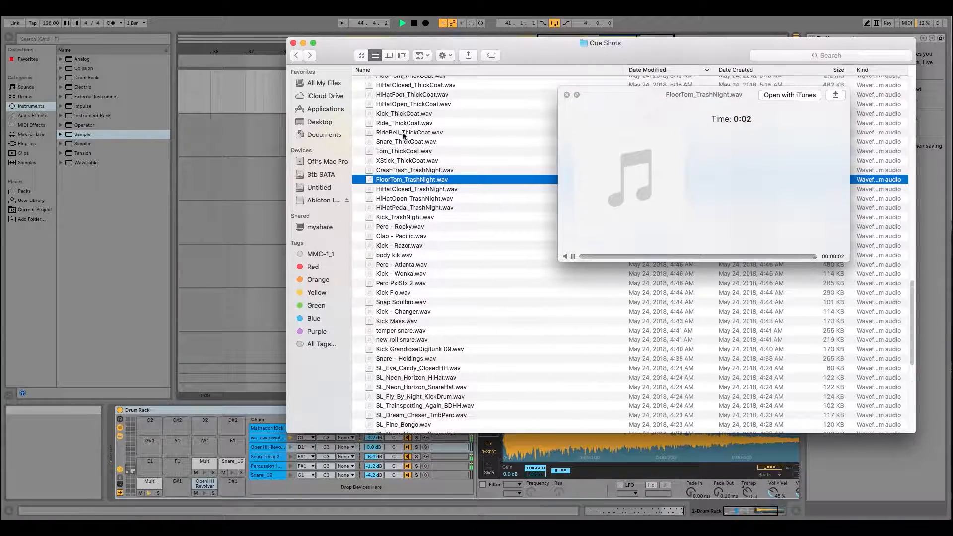
- Preview HiHatClosed_ThickCoat.wav from the One Shots folder and load it onto the Drum Rack's F1 pad
{"action": "left_click", "coordinate": [408, 127]}
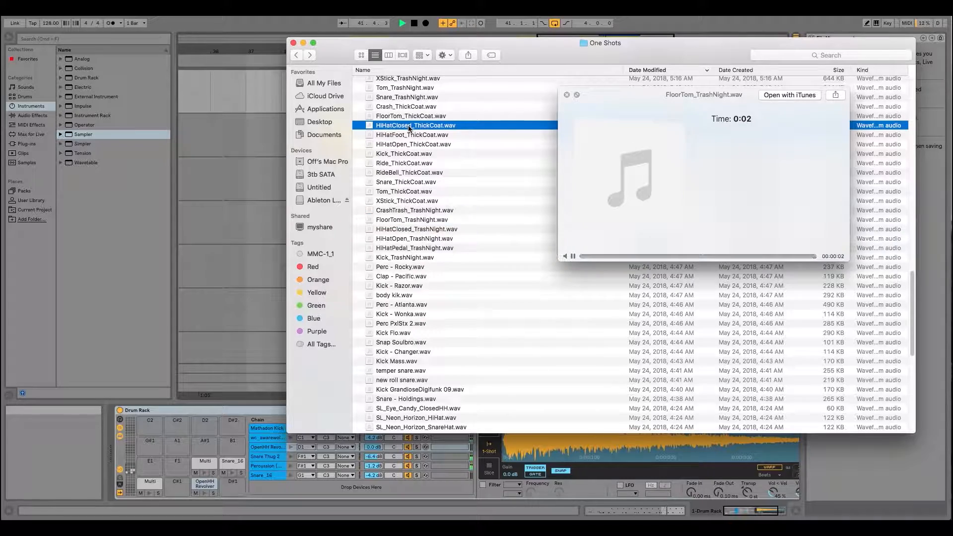
{"action": "scroll", "coordinate": [406, 157], "scroll_direction": "up", "scroll_amount": 5}
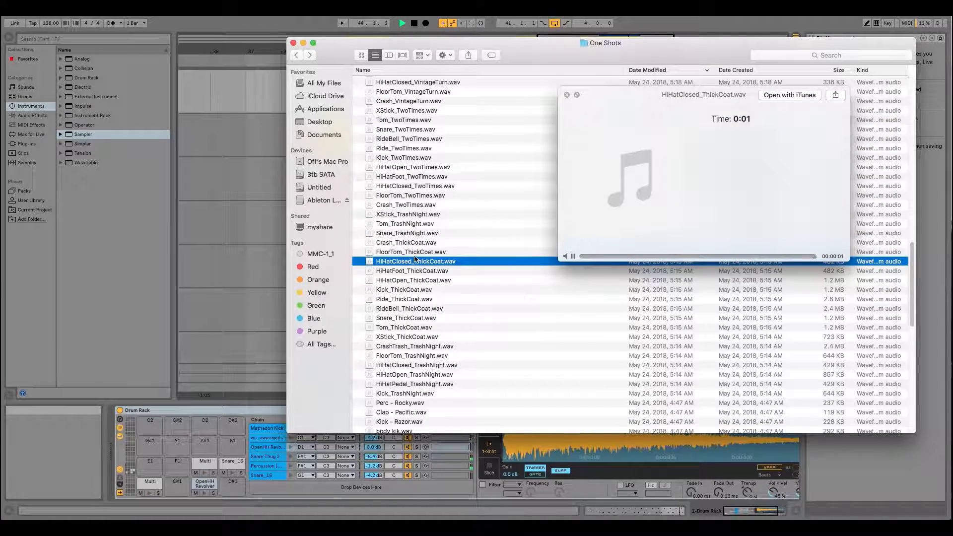
{"action": "left_click_drag", "start_coordinate": [260, 353], "coordinate": [176, 460]}
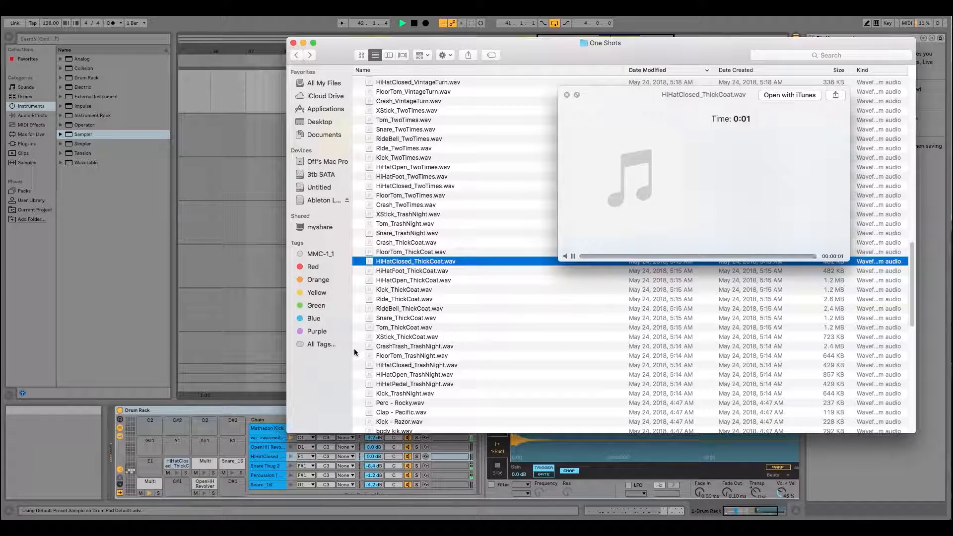
- Preview HiHatOpen_ThickCoat.wav and load it onto the Drum Rack's E1 pad
{"action": "scroll", "coordinate": [456, 260], "scroll_direction": "up", "scroll_amount": 1}
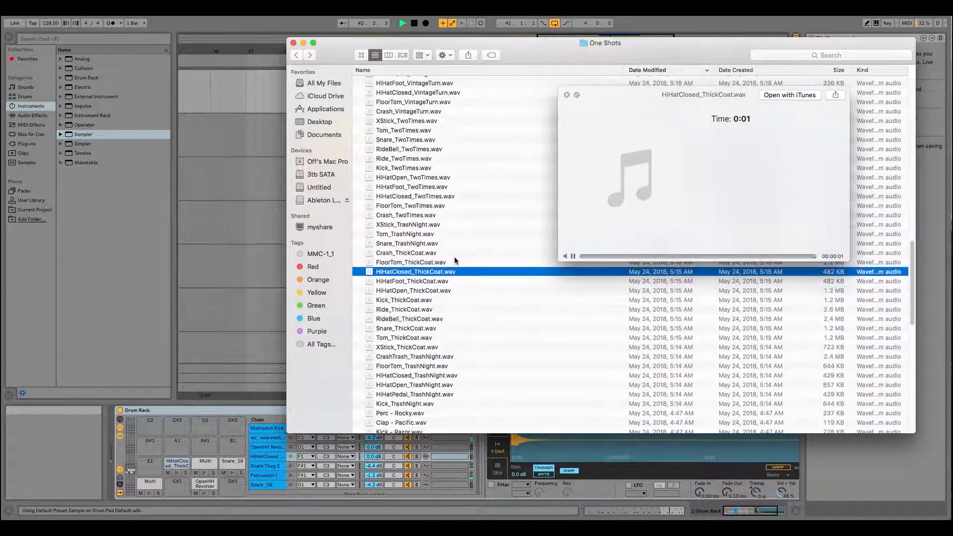
{"action": "left_click", "coordinate": [416, 292]}
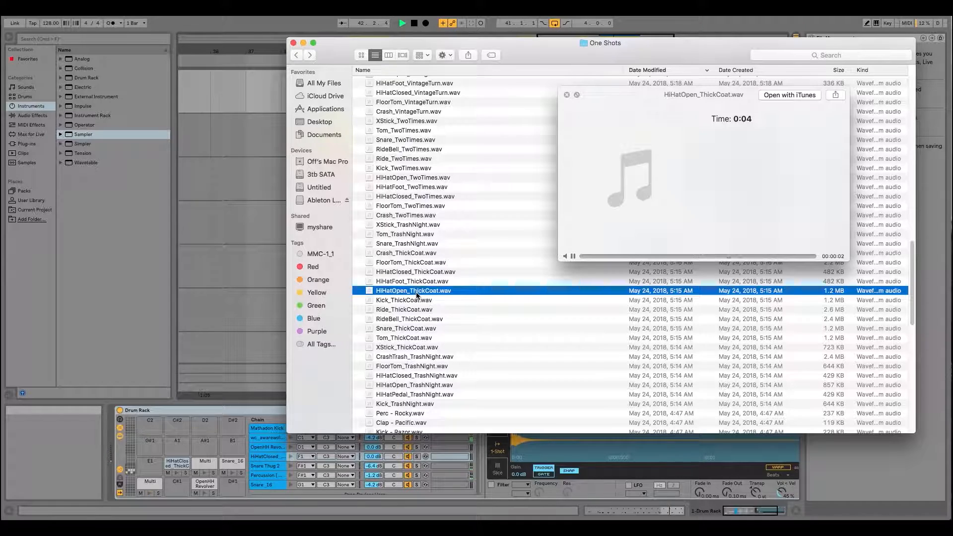
{"action": "left_click_drag", "start_coordinate": [420, 293], "coordinate": [155, 467]}
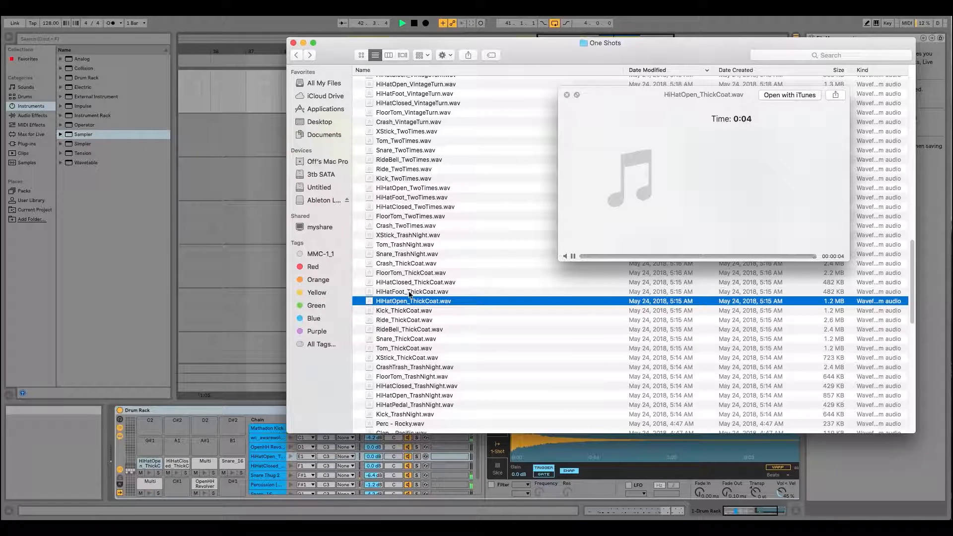
- Switch back to Ableton Live, and hide and show again the input/output section of the Drum Rack's chains
{"action": "left_click", "coordinate": [269, 17]}
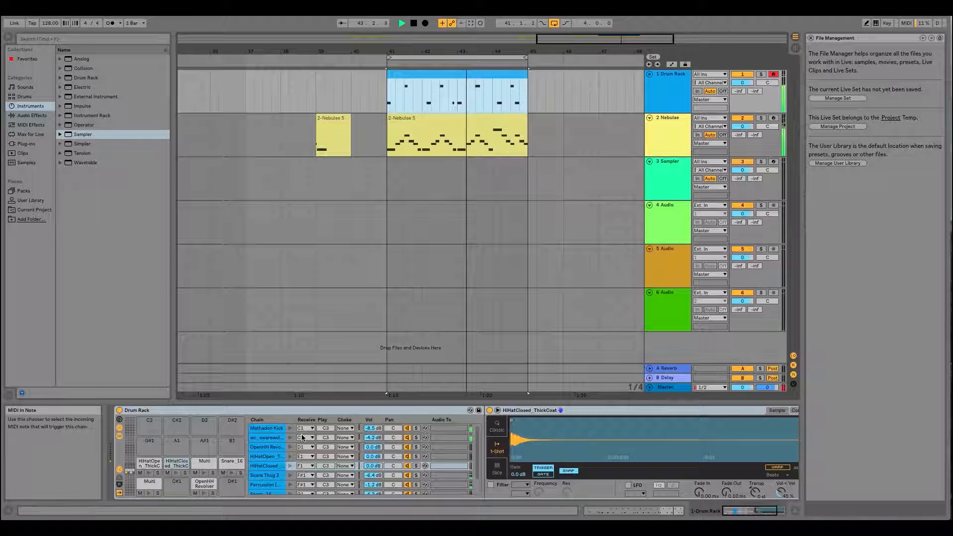
{"action": "left_click", "coordinate": [120, 469]}
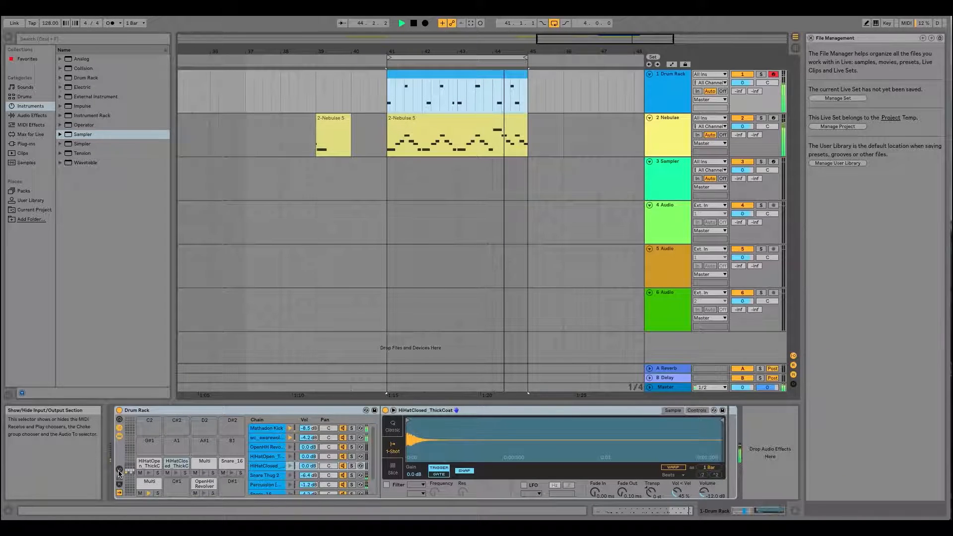
{"action": "left_click", "coordinate": [120, 471]}
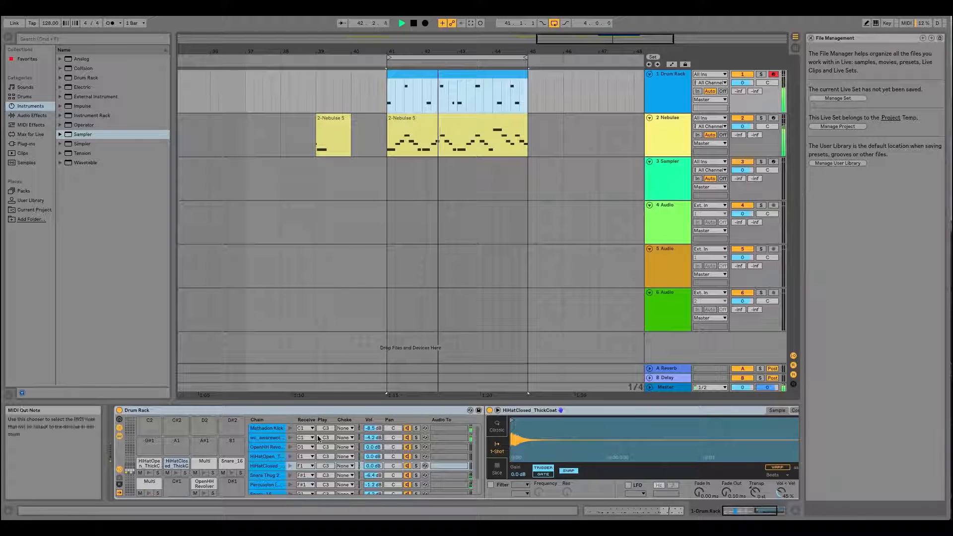
- Assign the HiHatOpen_ThickCoat and HiHatClosed_ThickCoat chains to choke group 1, and restart the loop playback
{"action": "left_click", "coordinate": [252, 463]}
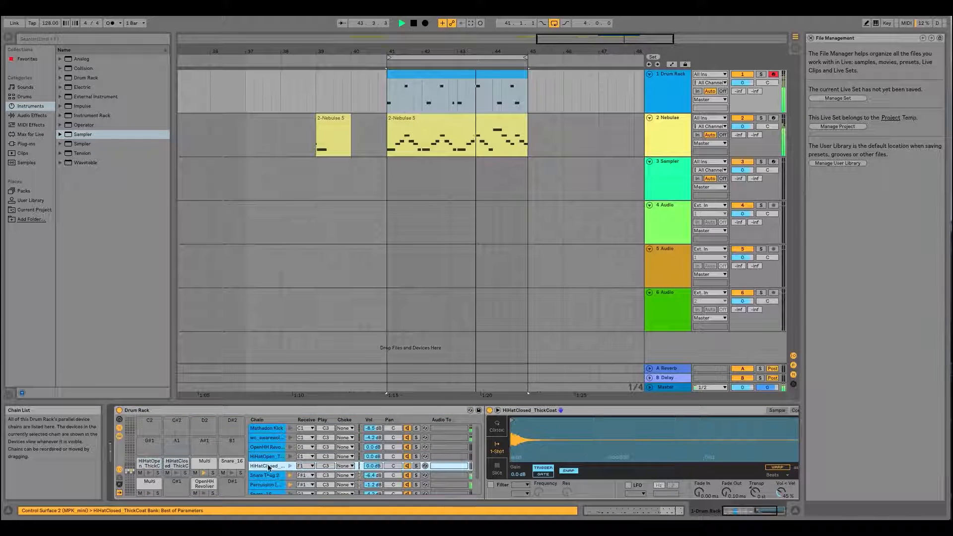
{"action": "left_click", "coordinate": [150, 463]}
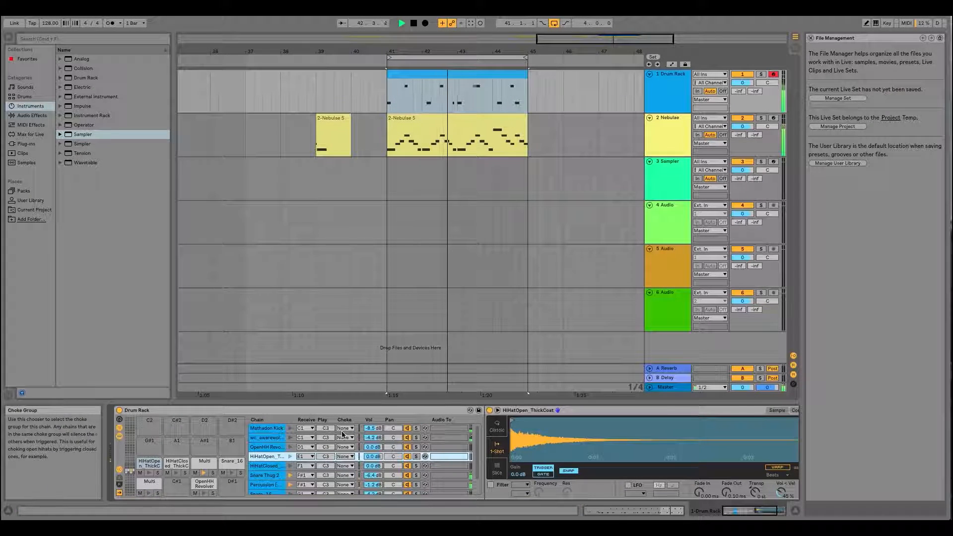
{"action": "left_click", "coordinate": [349, 457]}
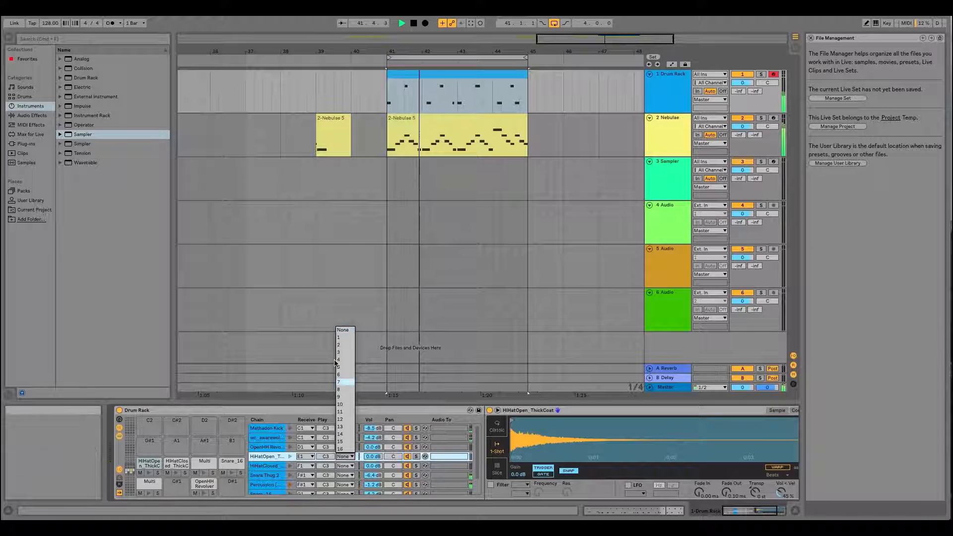
{"action": "left_click", "coordinate": [345, 338]}
{"action": "left_click", "coordinate": [266, 465]}
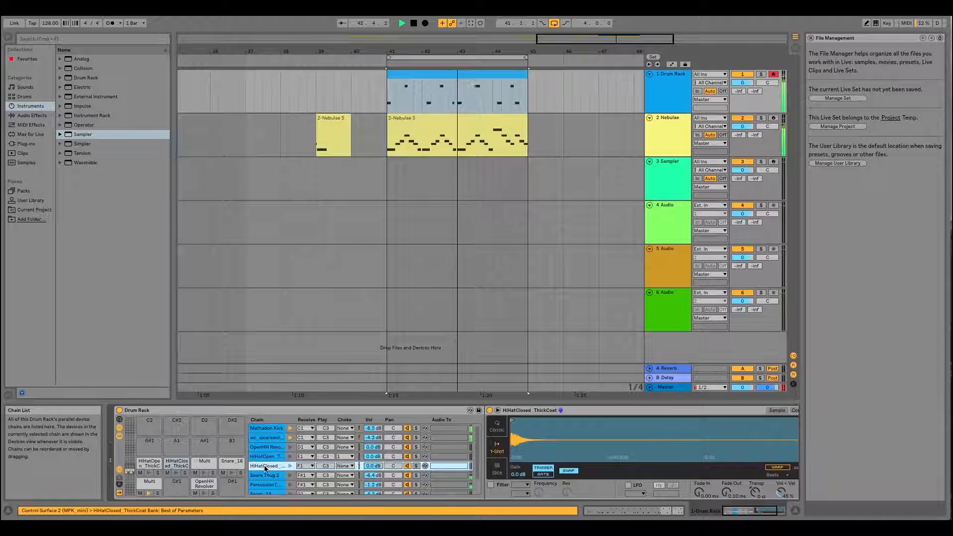
{"action": "left_click", "coordinate": [346, 470]}
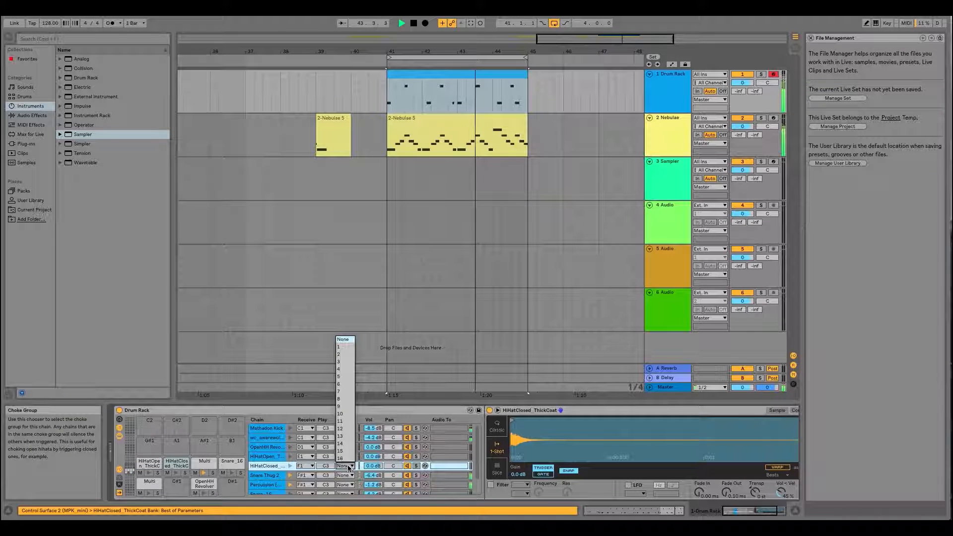
{"action": "left_click", "coordinate": [346, 347]}
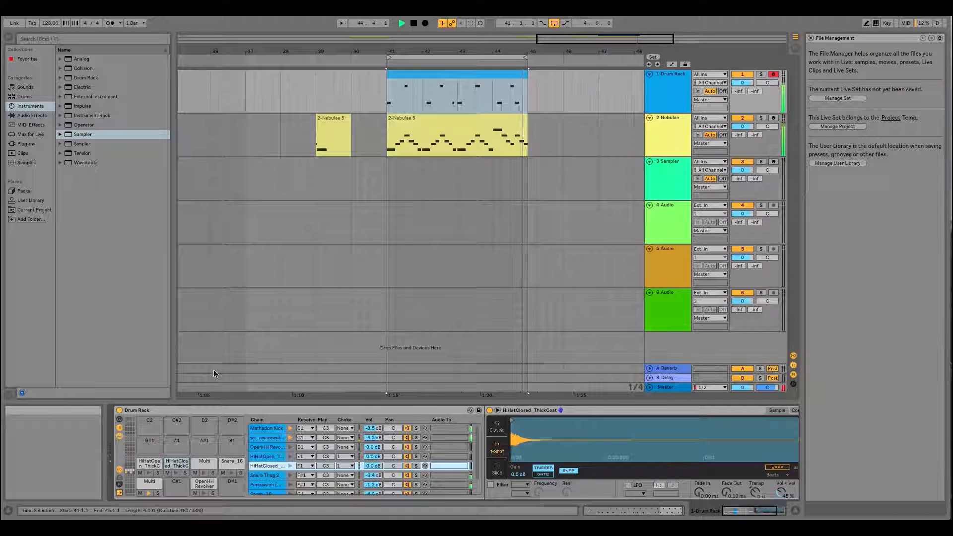
{"action": "key", "text": "space"}
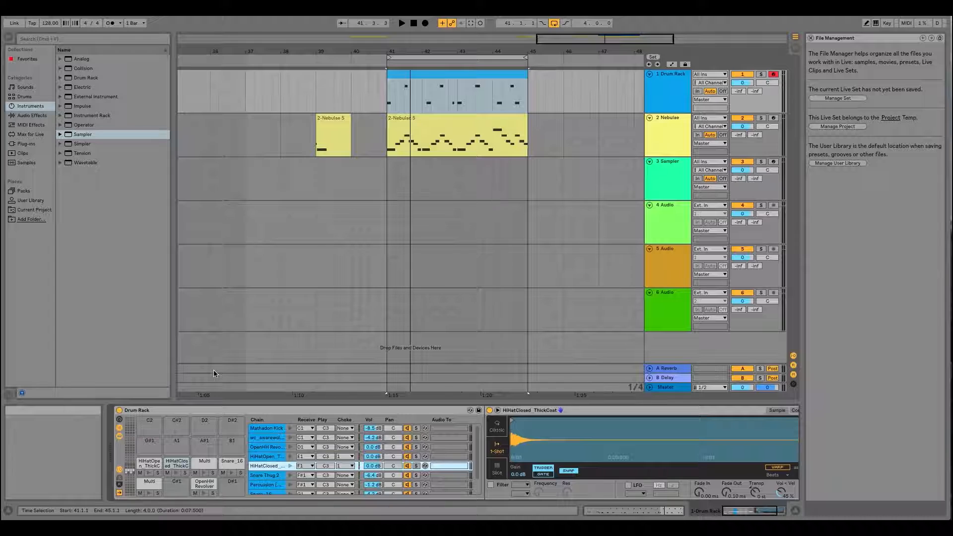
{"action": "key", "text": "space"}
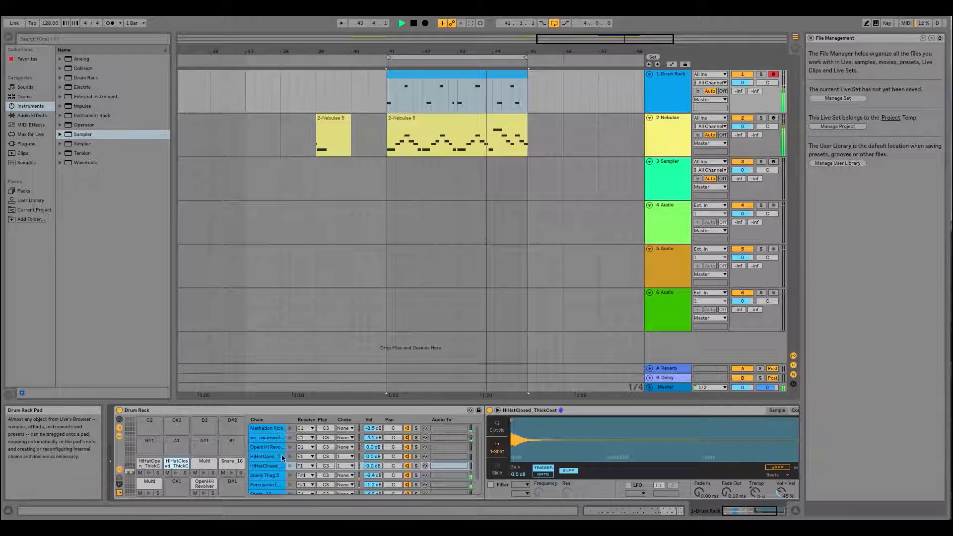
- In Session View, solo the Drum Rack's second chain, lower its volume to -6.0 dB, and unsolo it
{"action": "key", "text": "Tab"}
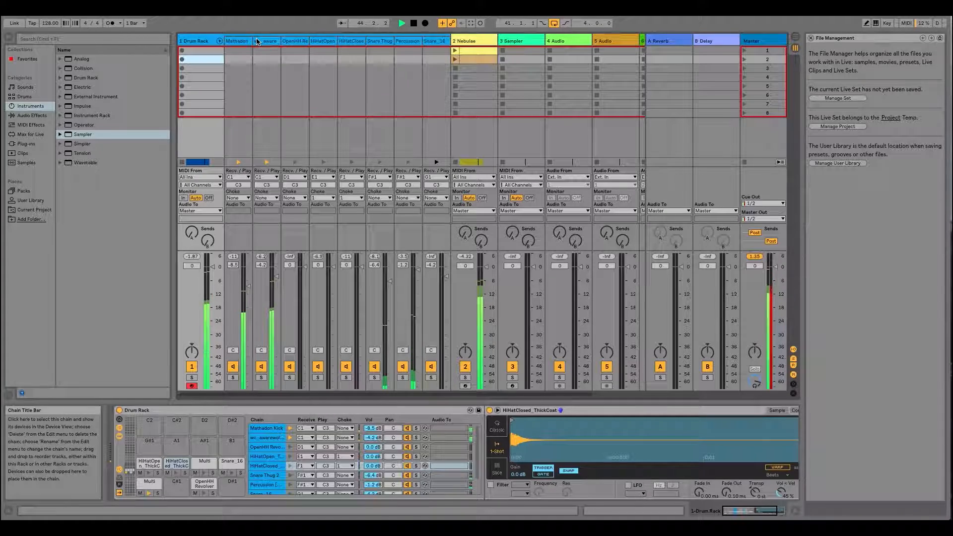
{"action": "left_click", "coordinate": [261, 376]}
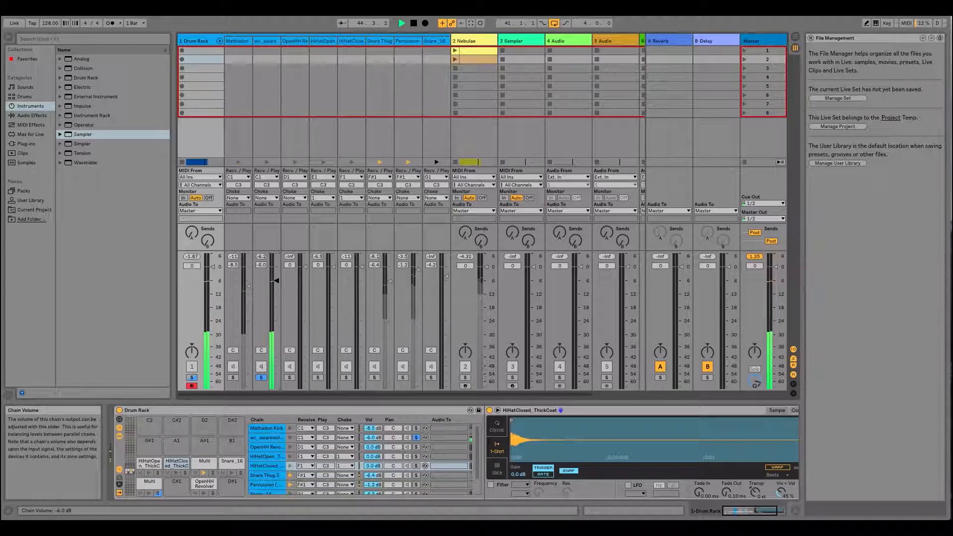
{"action": "left_click", "coordinate": [262, 377]}
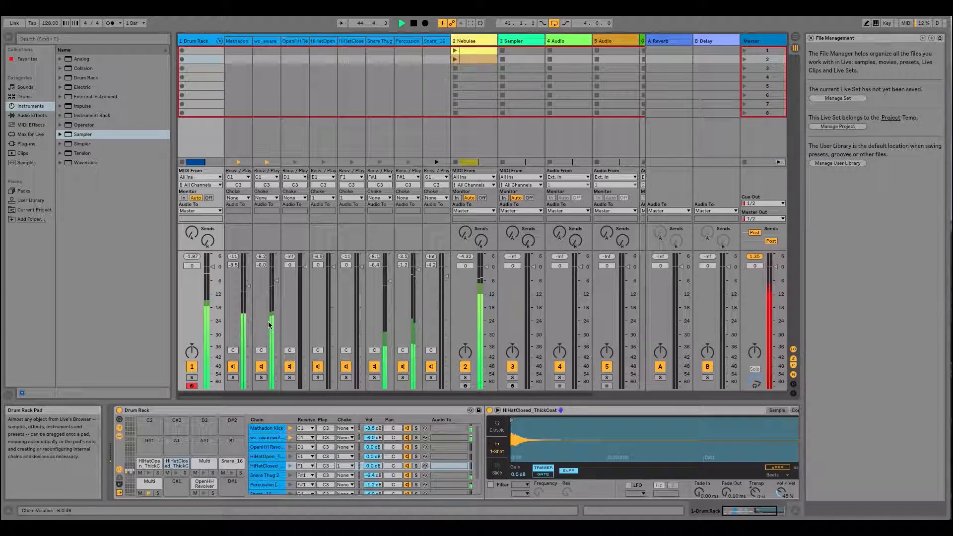
- Select all Drum Rack chains from Mathadon Kick to Snare_16 and lower their volumes together by 0.8 dB
{"action": "left_click", "coordinate": [237, 41]}
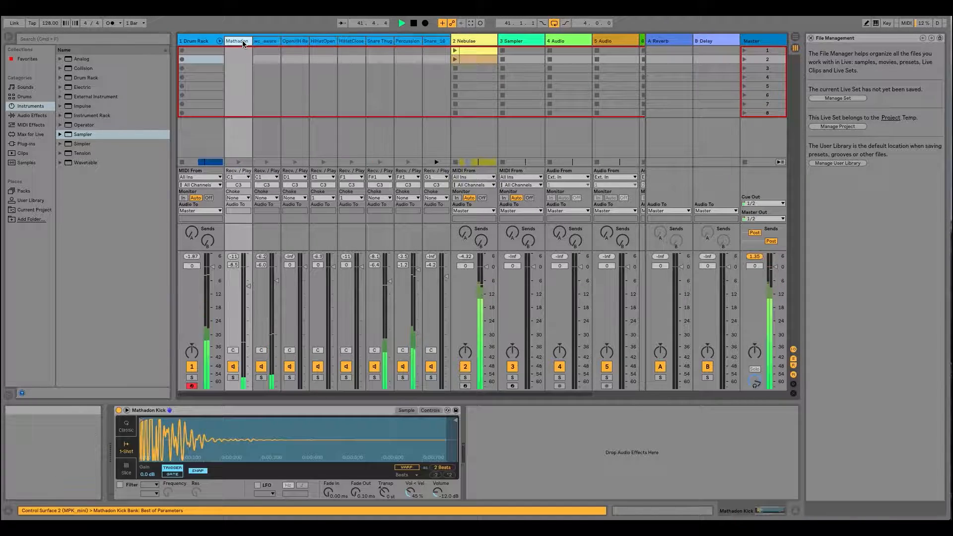
{"action": "left_click", "coordinate": [443, 41]}
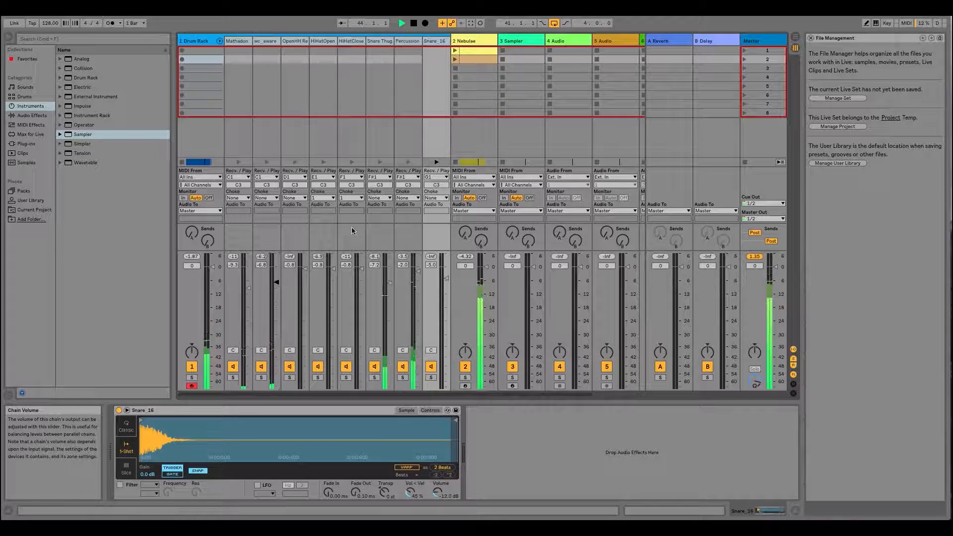
- Select the range of tracks from 2 Nebulae through 6 Audio in the mixer
{"action": "left_click", "coordinate": [489, 43]}
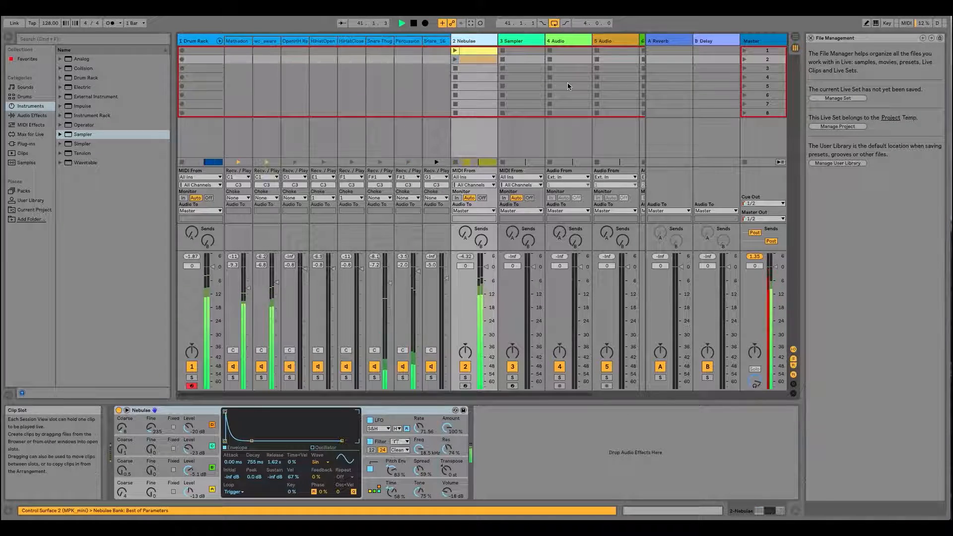
{"action": "scroll", "coordinate": [567, 83], "scroll_direction": "right", "scroll_amount": 3}
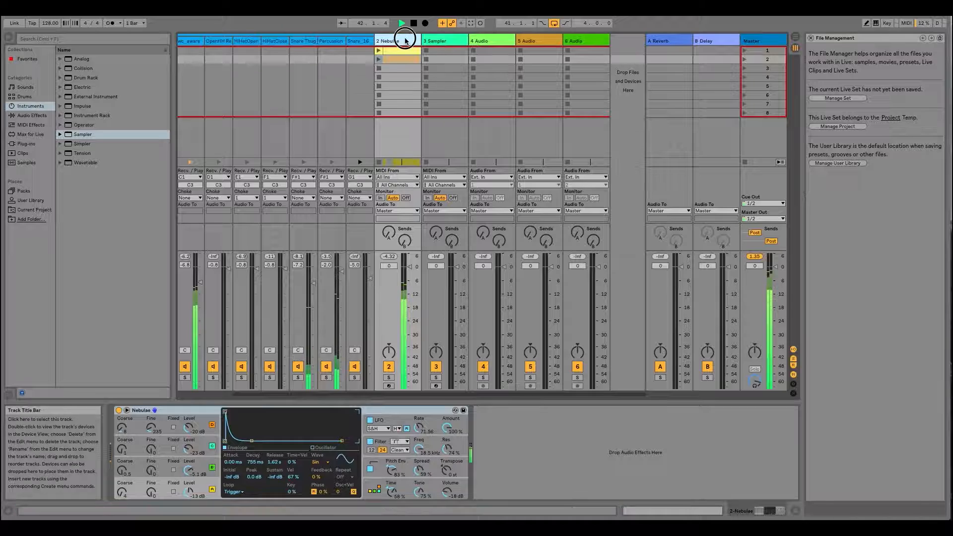
{"action": "left_click", "coordinate": [597, 43]}
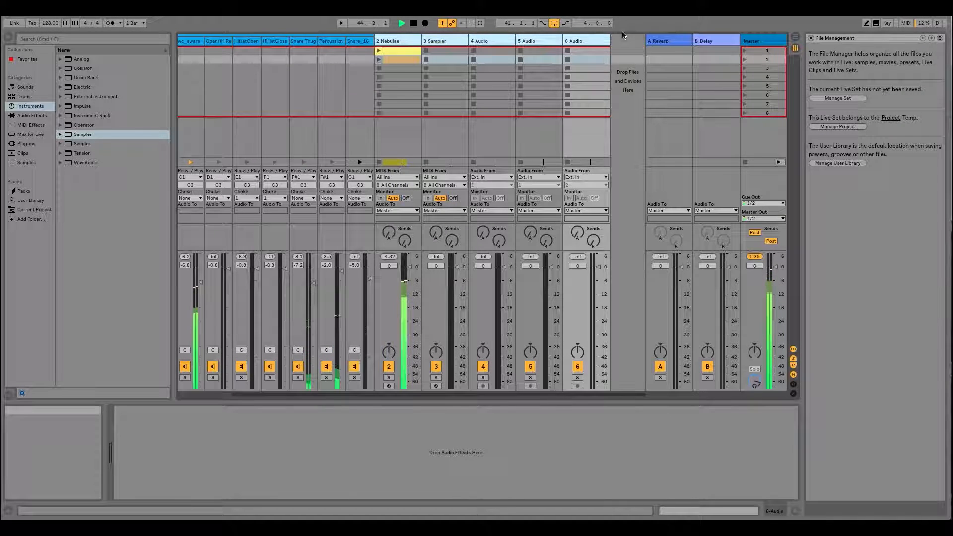
- Lower the volume of the selected tracks, 2 Nebulae through 6 Audio, together to -2.4 dB
{"action": "left_click_drag", "start_coordinate": [411, 269], "coordinate": [411, 273]}
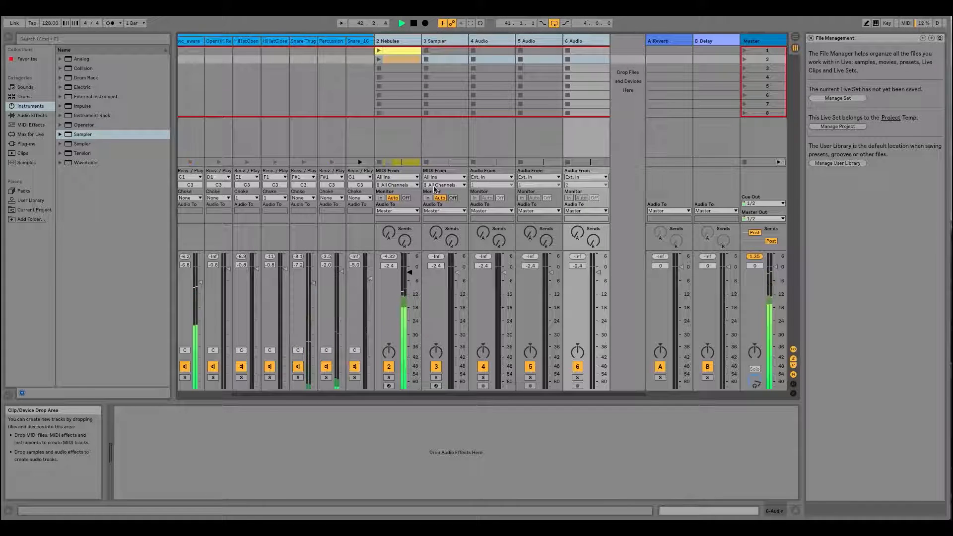
- Pan the HiHatOpen and HiHatClosed chains to 20L, and return the 2 Nebulae track's pan to its default
{"action": "scroll", "coordinate": [303, 247], "scroll_direction": "left", "scroll_amount": 3}
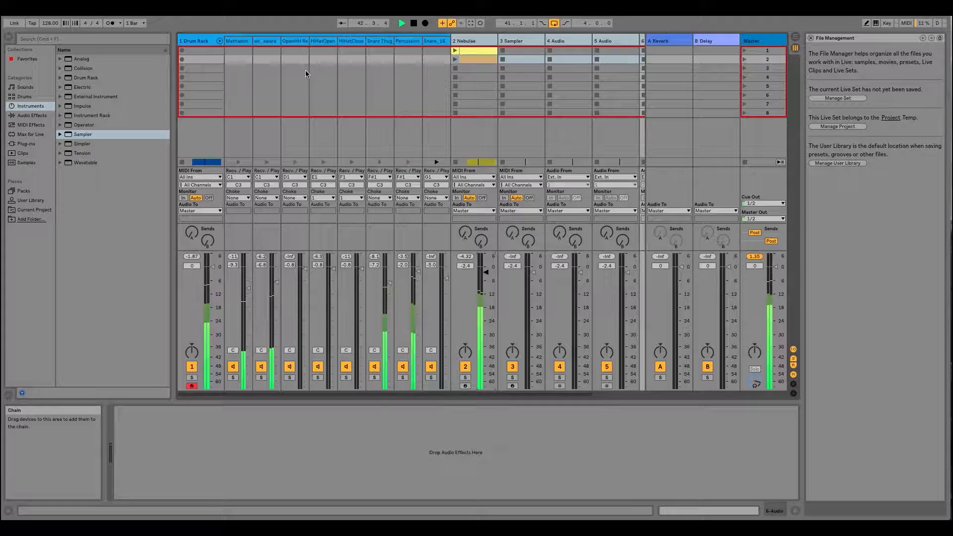
{"action": "left_click", "coordinate": [296, 41]}
{"action": "left_click", "coordinate": [297, 43]}
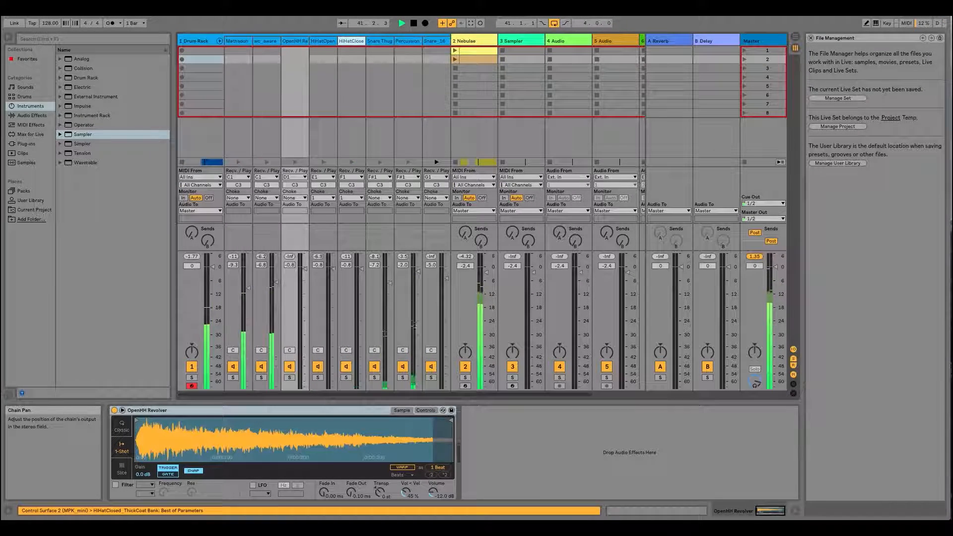
{"action": "left_click_drag", "start_coordinate": [317, 351], "coordinate": [318, 352]}
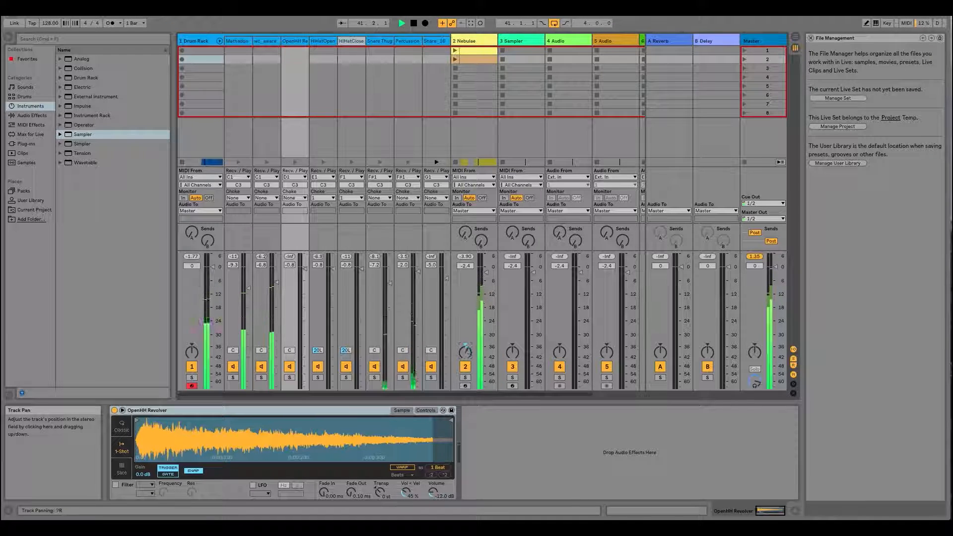
{"action": "right_click", "coordinate": [465, 354]}
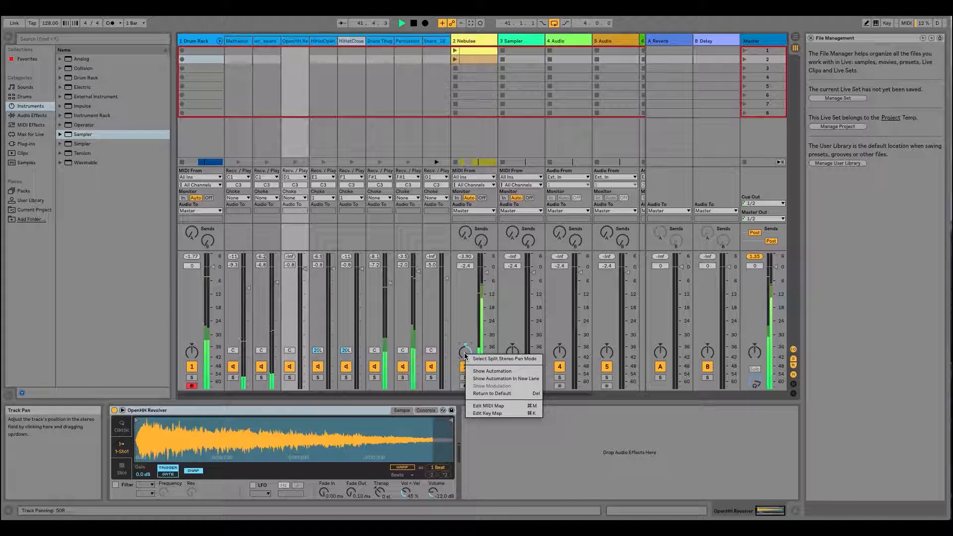
{"action": "left_click", "coordinate": [485, 393]}
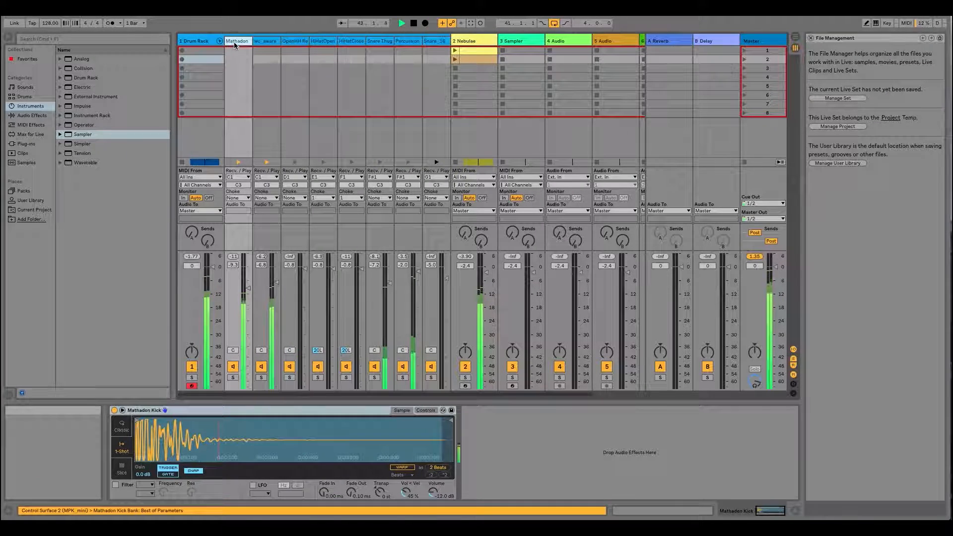
- Collapse the Drum Rack's chains in the mixer and return to Arrangement View zoomed in on the looped clips
{"action": "left_click", "coordinate": [218, 41]}
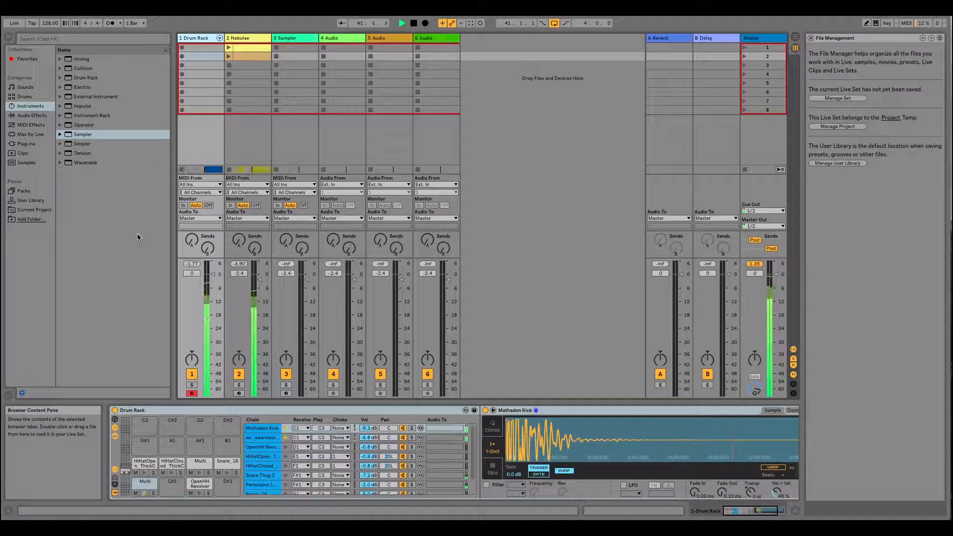
{"action": "key", "text": "Tab"}
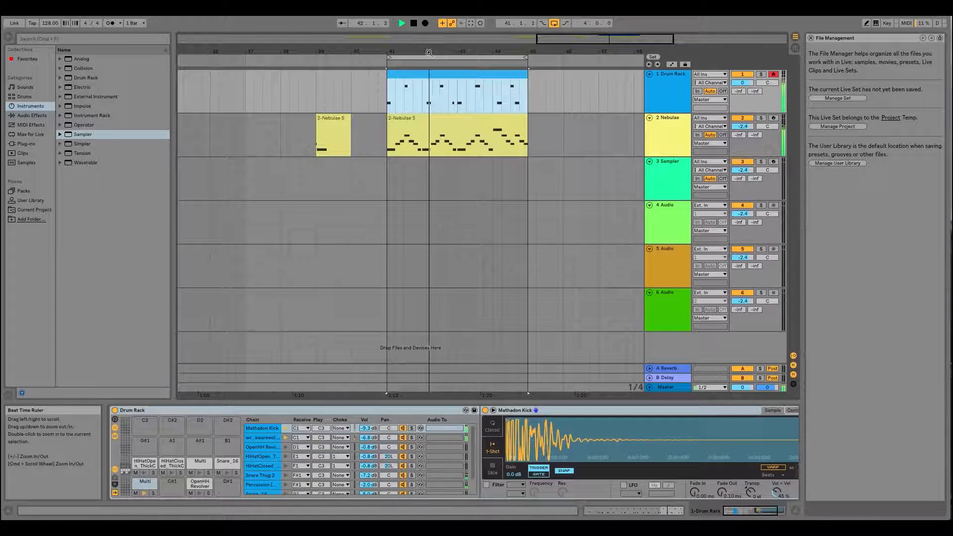
{"action": "key", "text": "z"}
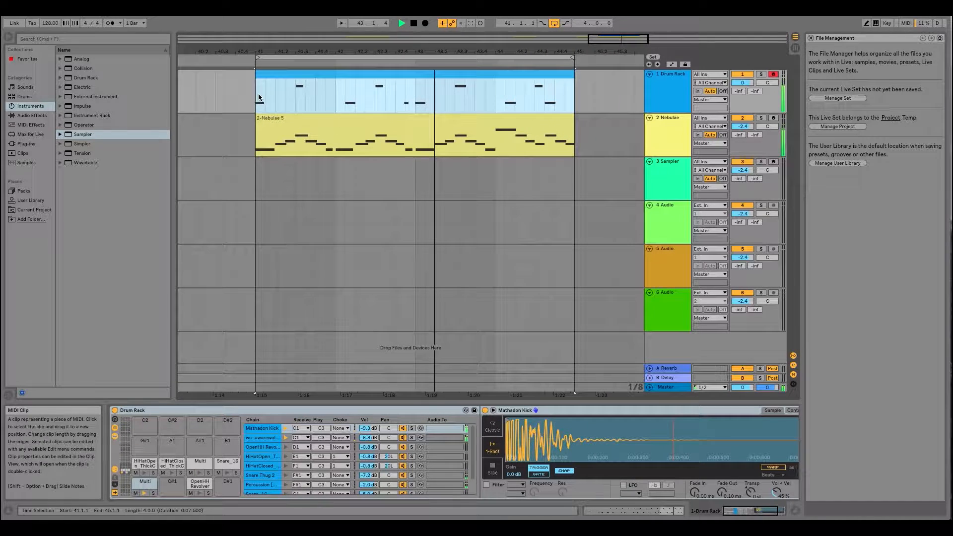
- Stop the loop playback and use Capture MIDI to add the played hi-hat notes to the Drum Rack clip
{"action": "left_click", "coordinate": [259, 95]}
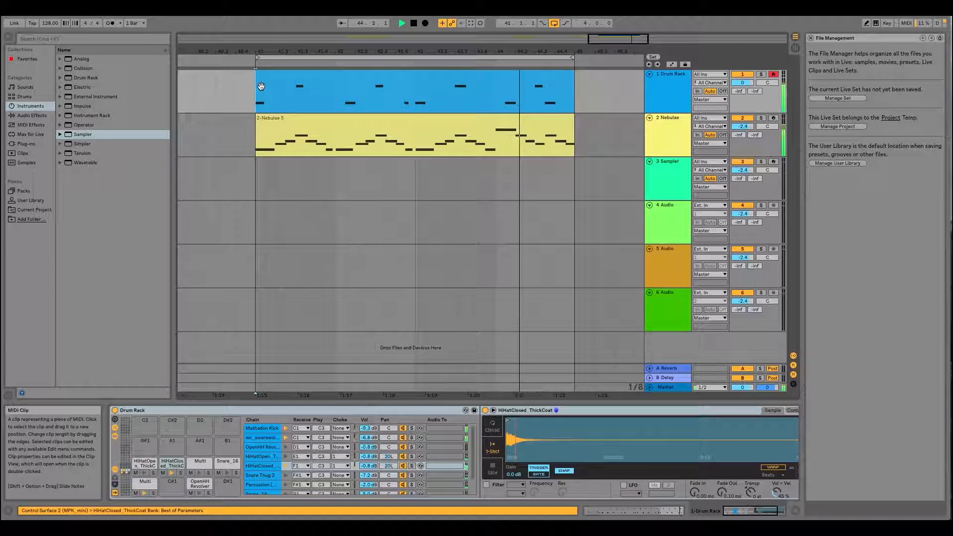
{"action": "key", "text": "space"}
{"action": "left_click", "coordinate": [100, 6]}
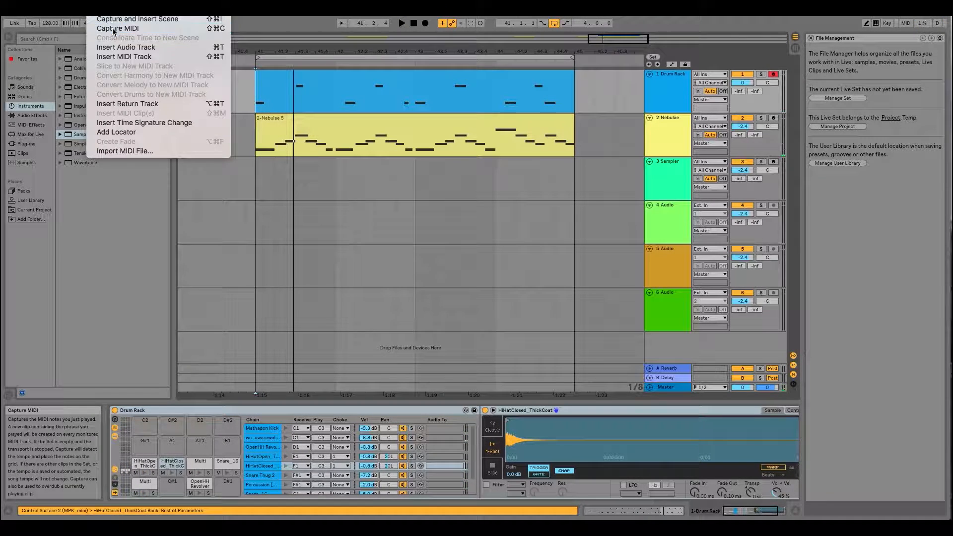
{"action": "left_click", "coordinate": [113, 29]}
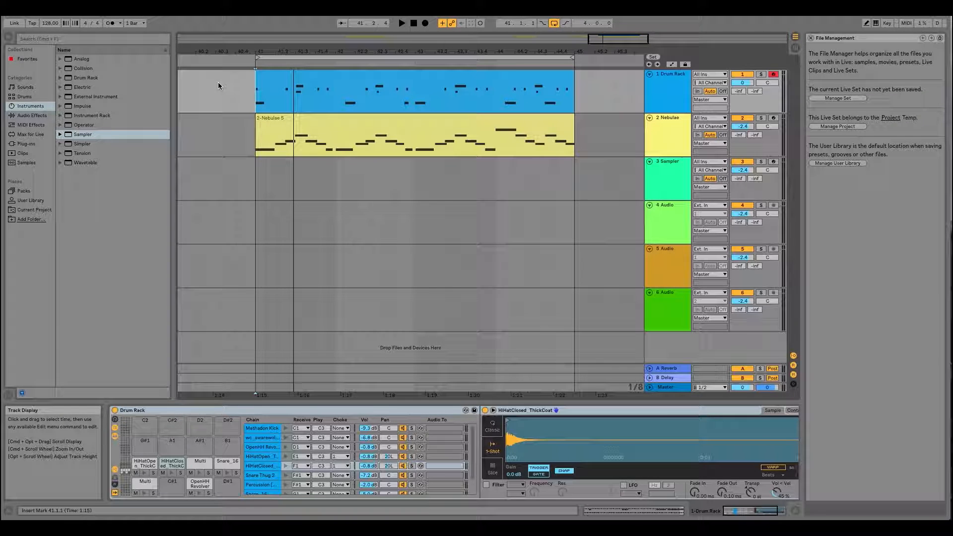
- Open the Drum Rack clip in the note editor and select all its Snare Thug 2 notes
{"action": "left_click", "coordinate": [404, 77]}
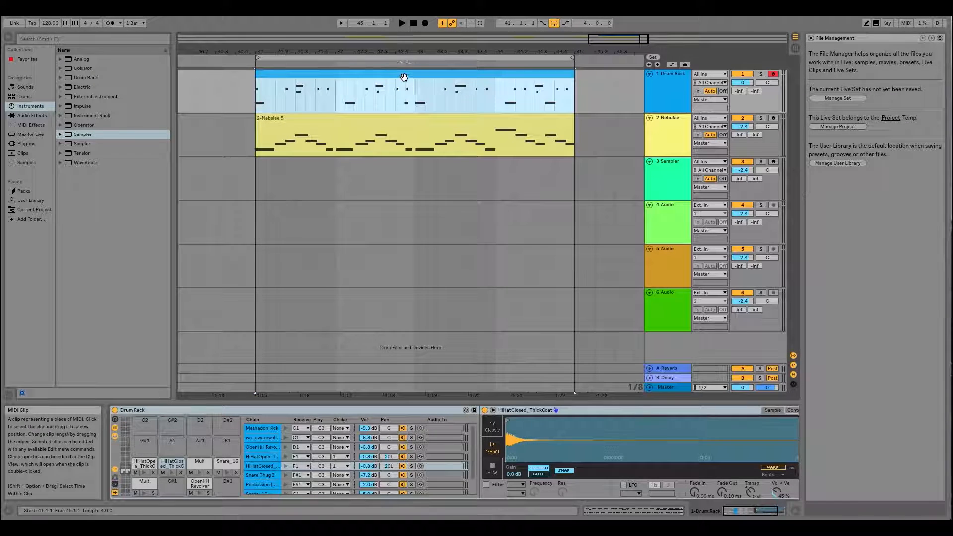
{"action": "double_click", "coordinate": [404, 77]}
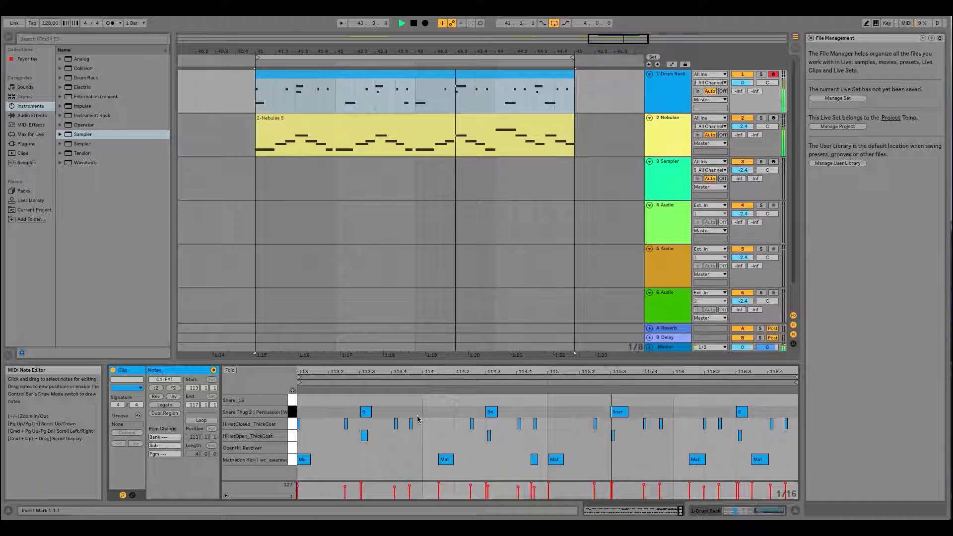
{"action": "left_click", "coordinate": [760, 411]}
{"action": "left_click_drag", "start_coordinate": [759, 411], "coordinate": [356, 401]}
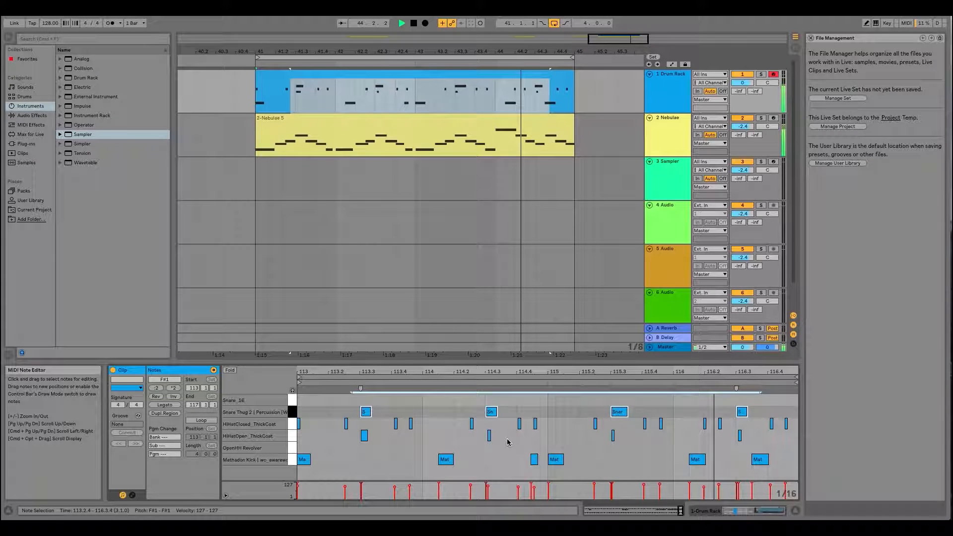
- Lower the velocities of the HiHatOpen_ThickCoat notes, except the one near 114.3, to 94–97, and clear the selection
{"action": "left_click_drag", "start_coordinate": [330, 438], "coordinate": [758, 438]}
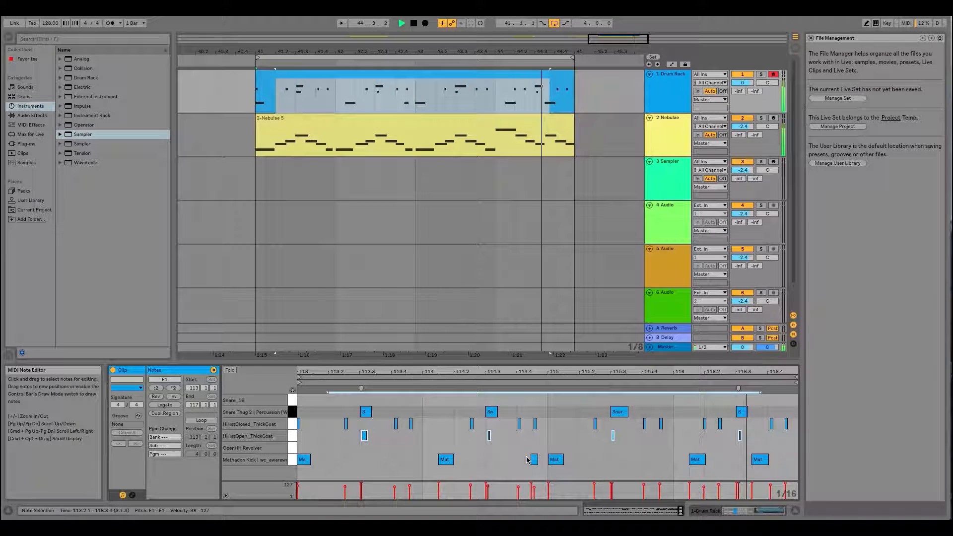
{"action": "left_click", "coordinate": [489, 436], "text": "shift"}
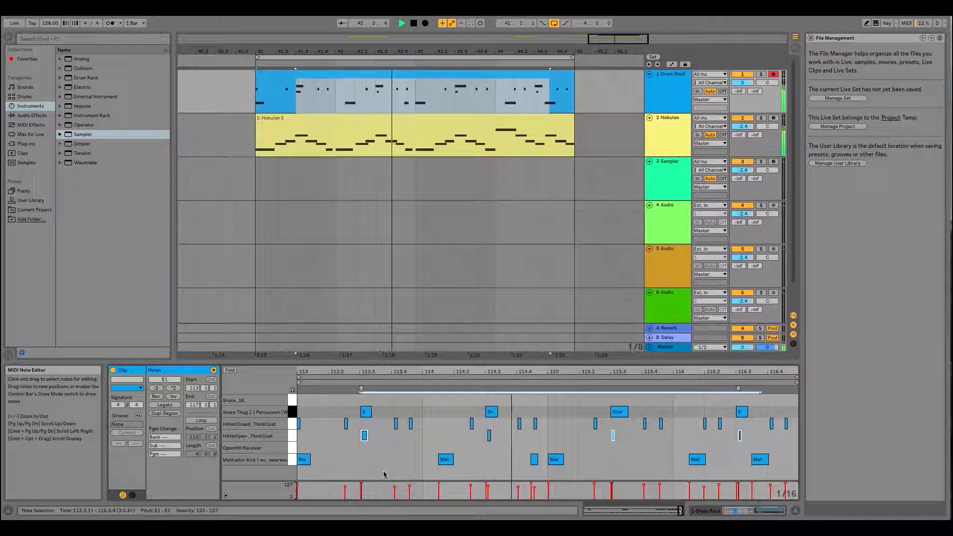
{"action": "left_click_drag", "start_coordinate": [361, 484], "coordinate": [362, 485]}
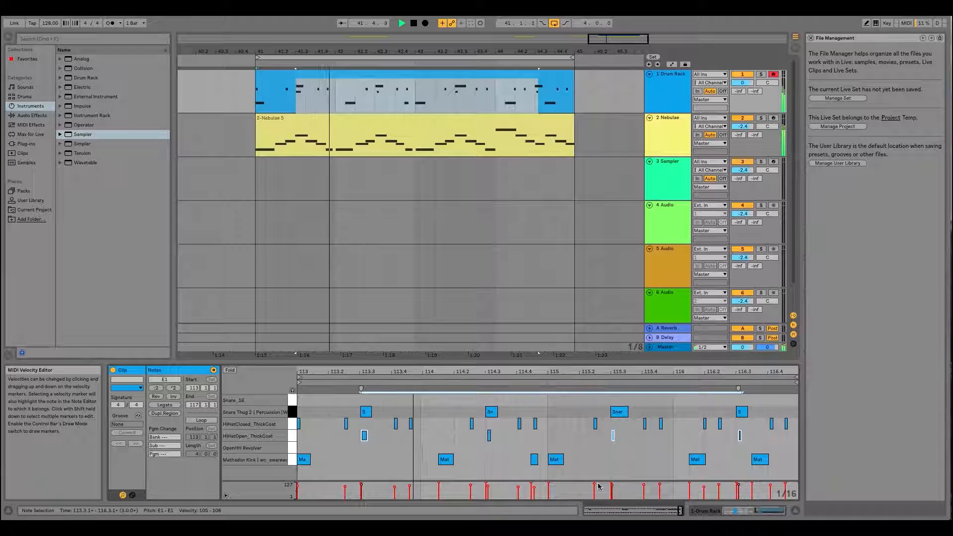
{"action": "left_click_drag", "start_coordinate": [360, 485], "coordinate": [362, 488]}
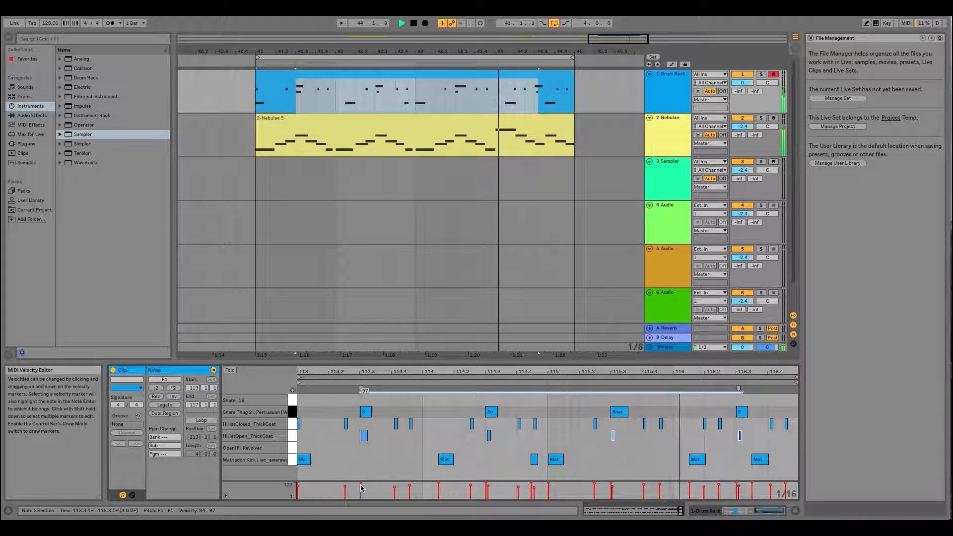
{"action": "left_click", "coordinate": [405, 452]}
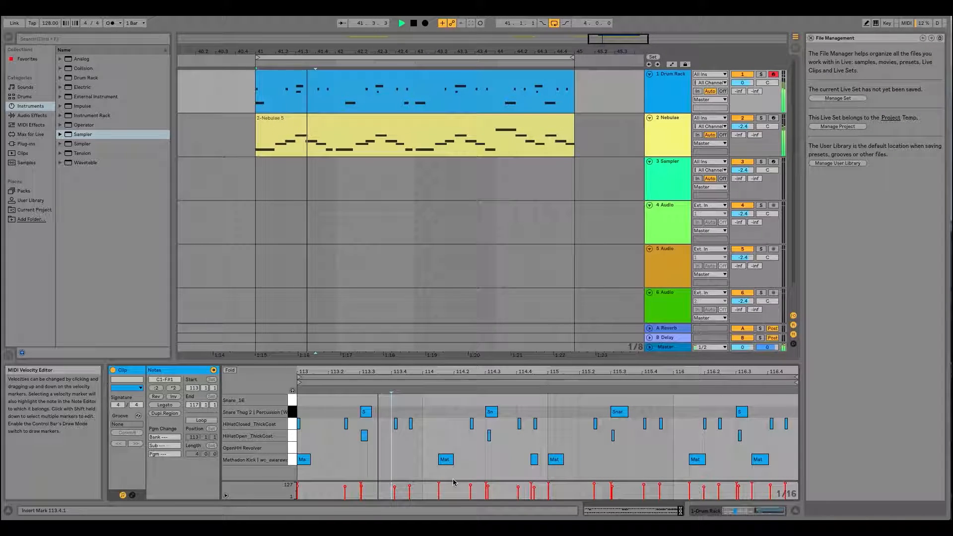
- Nudge the HiHatOpen_ThickCoat note near 114.3 slightly earlier
{"action": "mouse_move", "coordinate": [362, 490]}
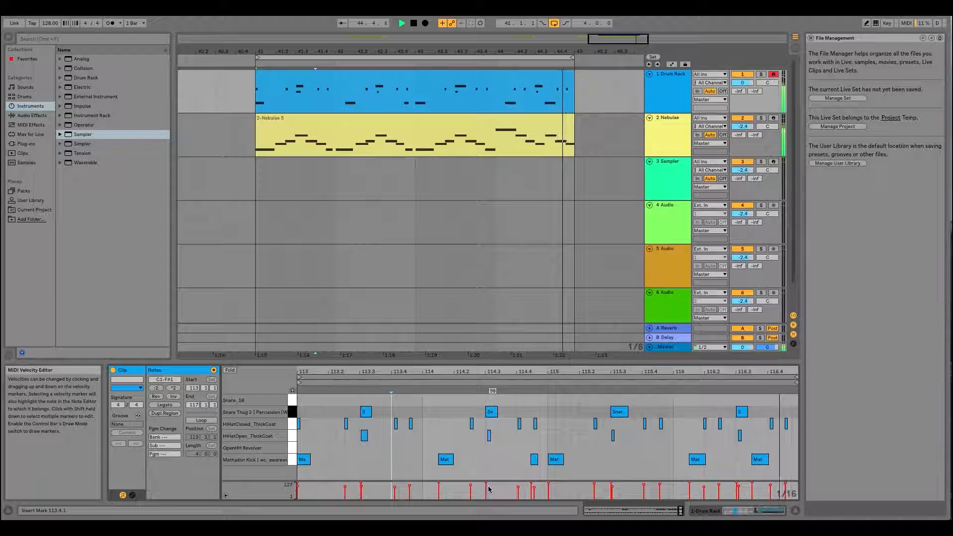
{"action": "left_click", "coordinate": [489, 435]}
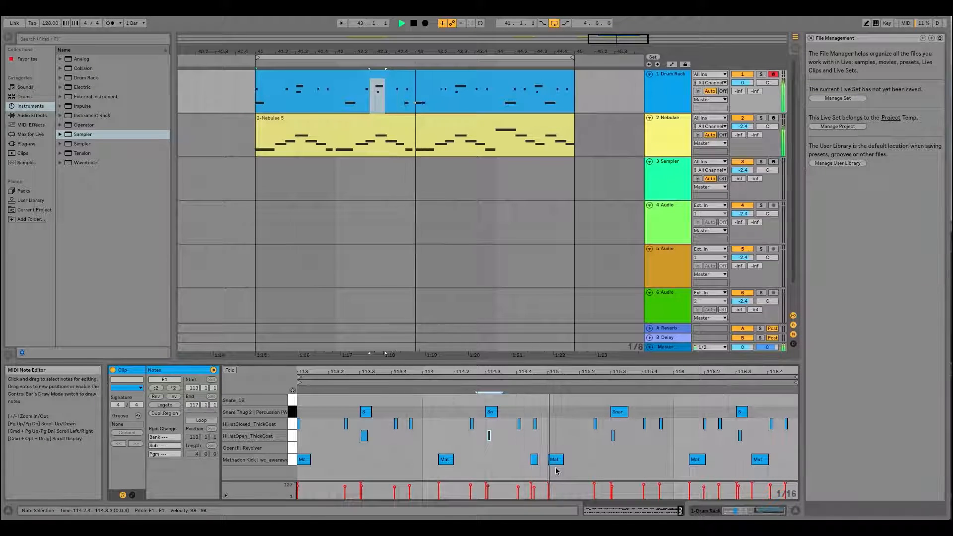
{"action": "key", "text": "super+Left"}
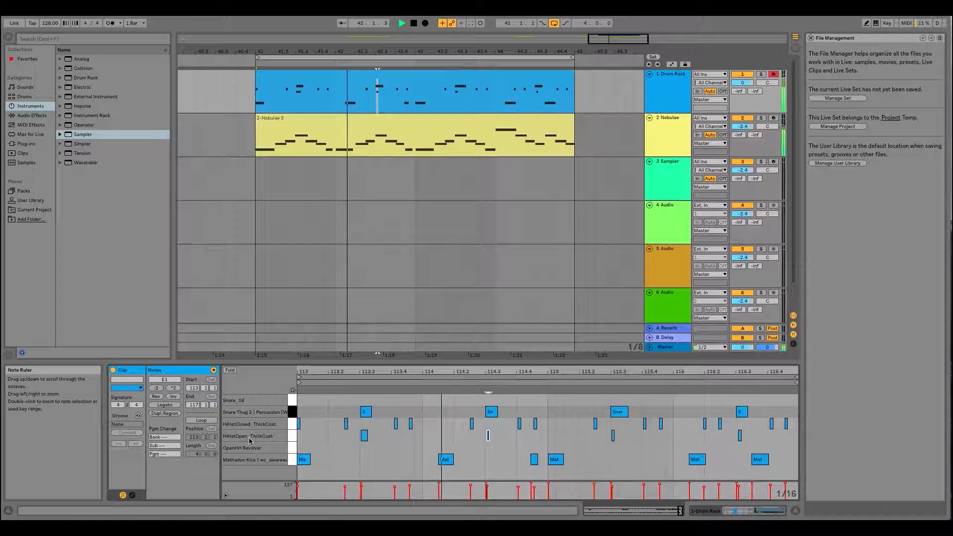
- Select the HiHatClosed_ThickCoat notes from 113.2 to the clip's end and nudge them slightly earlier together
{"action": "left_click", "coordinate": [298, 424]}
{"action": "left_click_drag", "start_coordinate": [301, 371], "coordinate": [434, 422]}
{"action": "scroll", "coordinate": [436, 423], "scroll_direction": "right", "scroll_amount": 2}
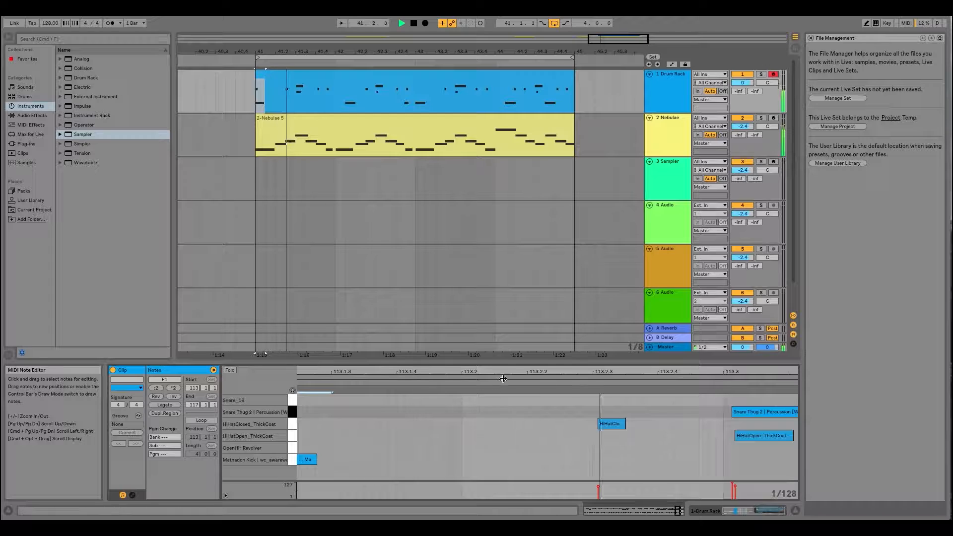
{"action": "left_click_drag", "start_coordinate": [502, 372], "coordinate": [403, 332]}
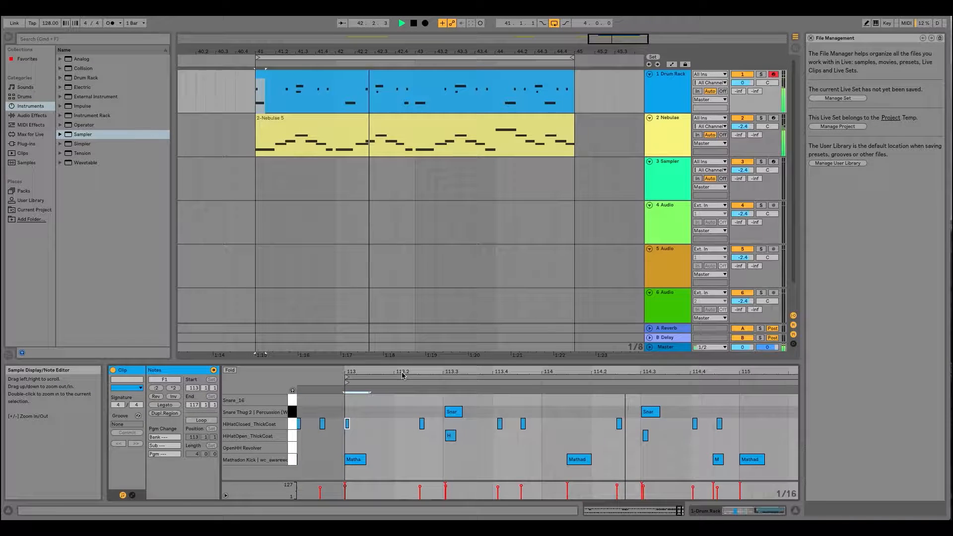
{"action": "left_click_drag", "start_coordinate": [433, 371], "coordinate": [416, 344]}
{"action": "left_click", "coordinate": [456, 424]}
{"action": "left_click_drag", "start_coordinate": [456, 424], "coordinate": [789, 426]}
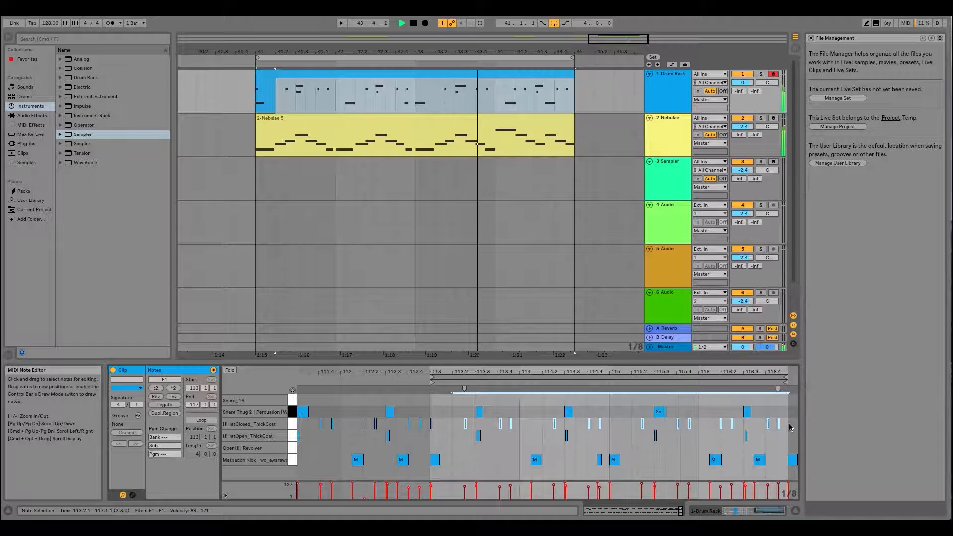
{"action": "key", "text": "super+Left"}
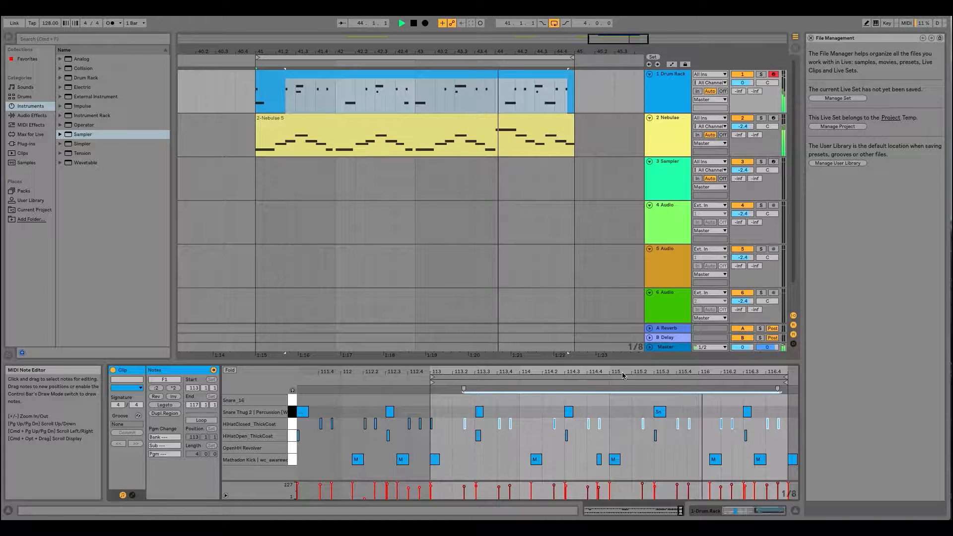
- Copy the HiHatClosed_ThickCoat note just before bar 115 to the start of that bar at 115.1.1
{"action": "left_click_drag", "start_coordinate": [616, 373], "coordinate": [607, 426]}
{"action": "left_click", "coordinate": [606, 425]}
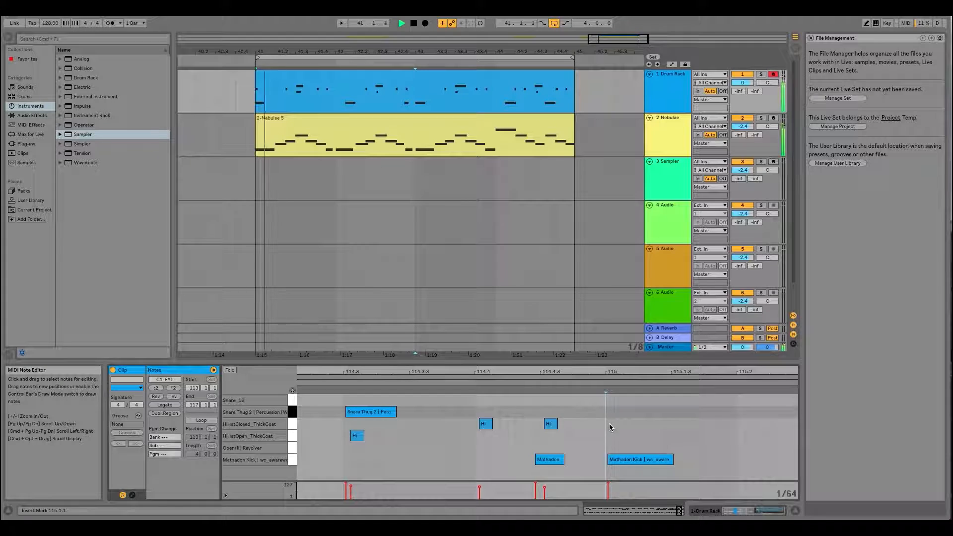
{"action": "left_click", "coordinate": [551, 425]}
{"action": "left_click_drag", "start_coordinate": [550, 424], "coordinate": [613, 424]}
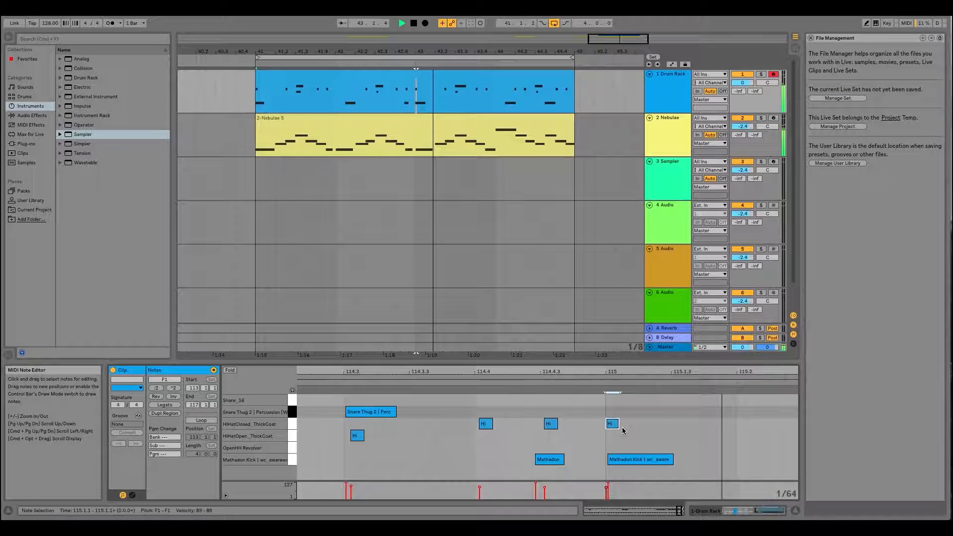
- Add a HiHatClosed_ThickCoat note at 115.1.2 and delete it again
{"action": "double_click", "coordinate": [654, 425]}
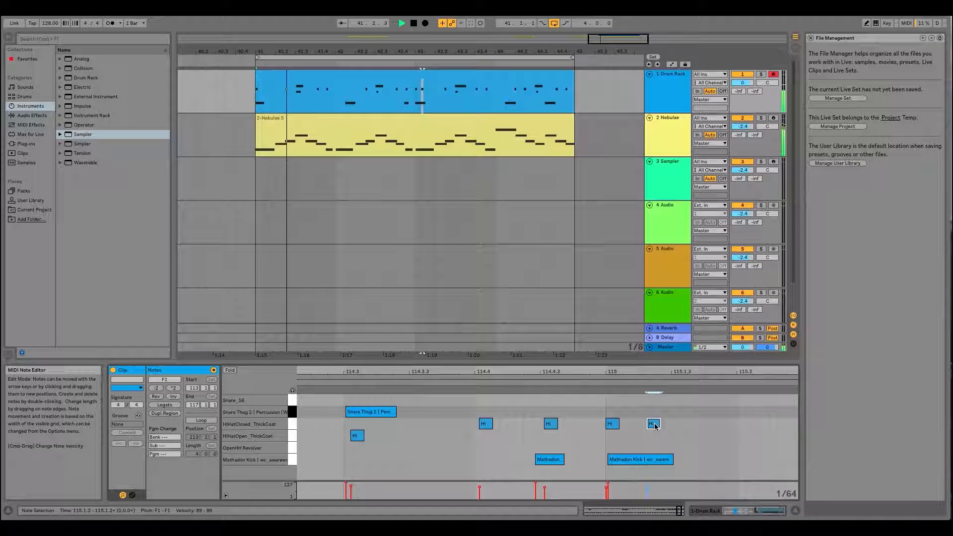
{"action": "double_click", "coordinate": [653, 424]}
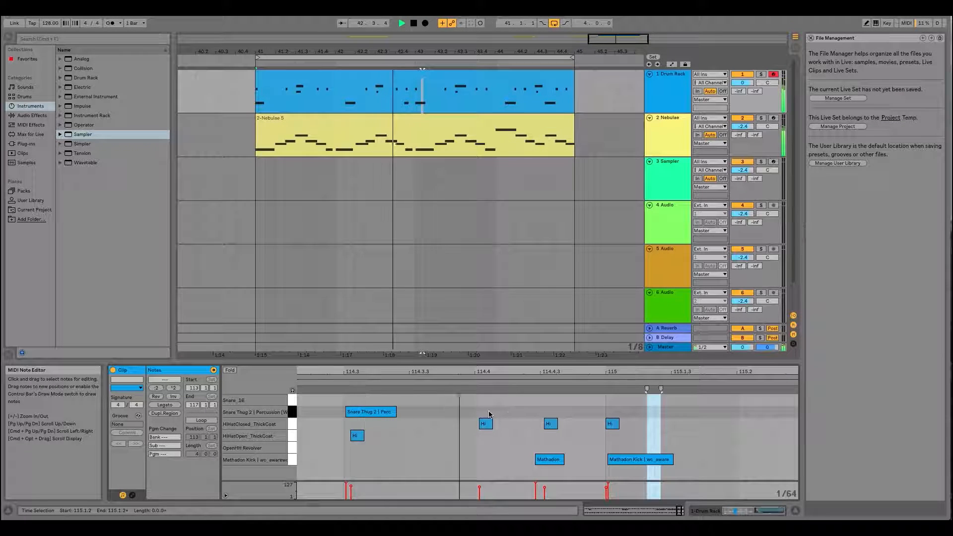
- Move the two HiHatClosed_ThickCoat notes between 114.4 and 115 slightly earlier, and the kick note near 114.4.3 slightly later
{"action": "left_click_drag", "start_coordinate": [479, 410], "coordinate": [550, 430]}
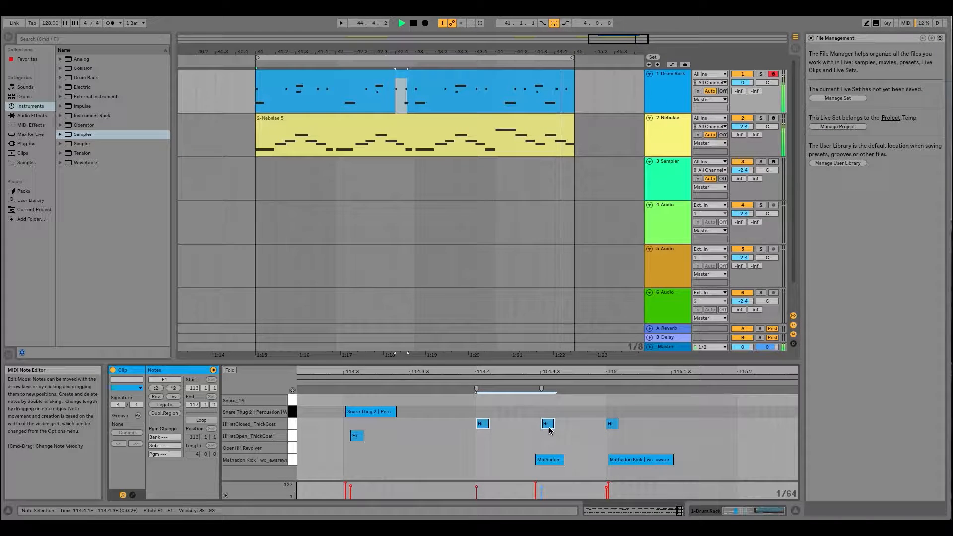
{"action": "left_click_drag", "start_coordinate": [547, 459], "coordinate": [549, 459]}
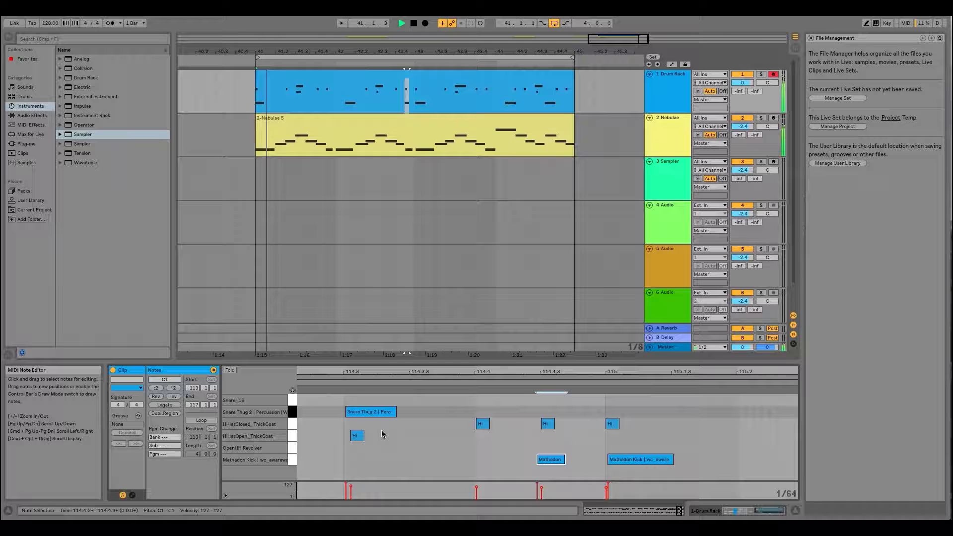
- Nudge the Snare Thug 2 and HiHatOpen_ThickCoat notes at 114.3 slightly earlier to tighten their timing
{"action": "mouse_move", "coordinate": [355, 401]}
{"action": "left_mouse_down"}
{"action": "mouse_move", "coordinate": [362, 435]}
{"action": "mouse_move", "coordinate": [358, 413]}
{"action": "left_mouse_up"}
{"action": "left_click", "coordinate": [358, 434]}
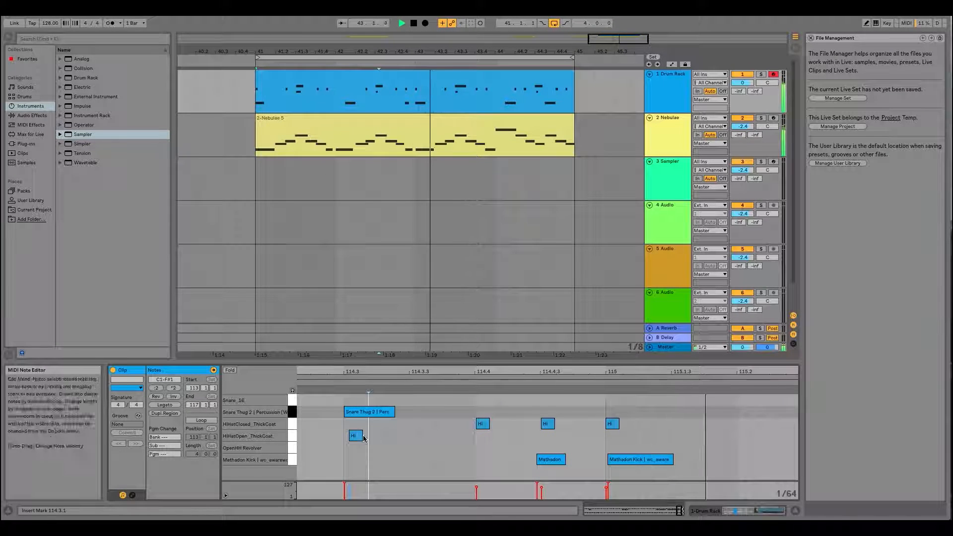
{"action": "key", "text": "super+Left"}
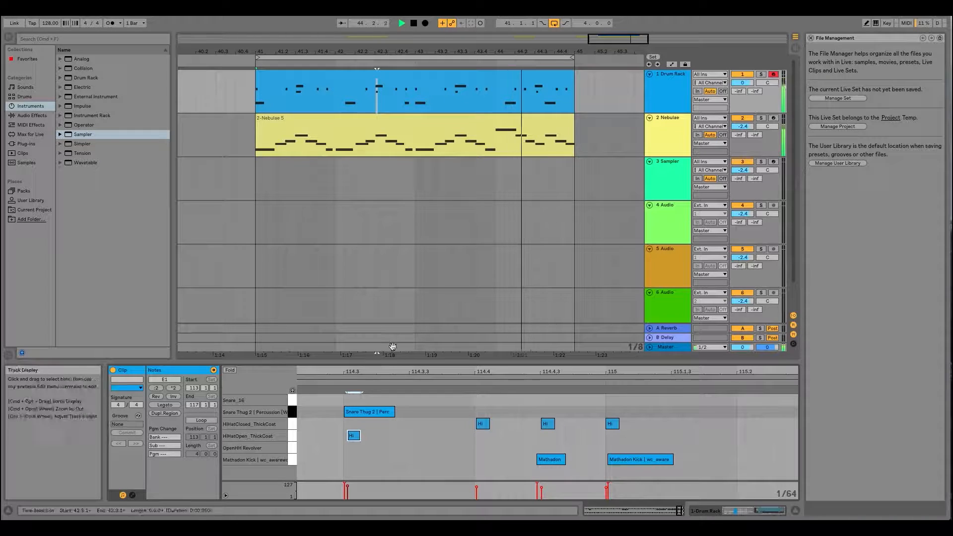
- Nudge the HiHatClosed_ThickCoat notes at 113.4 and 113.4.3 slightly earlier to tighten their timing
{"action": "left_click_drag", "start_coordinate": [400, 370], "coordinate": [535, 366]}
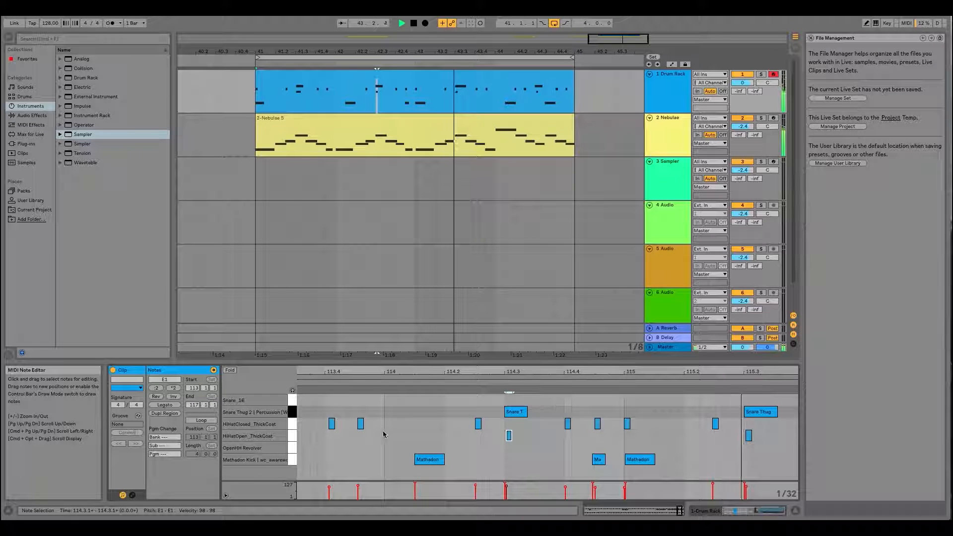
{"action": "left_click_drag", "start_coordinate": [356, 374], "coordinate": [569, 372]}
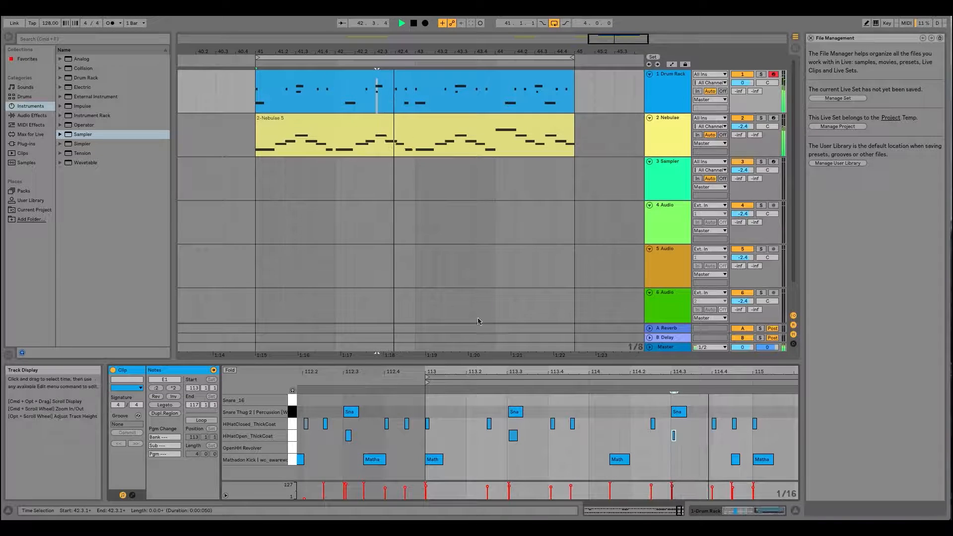
{"action": "mouse_move", "coordinate": [509, 373]}
{"action": "left_mouse_down"}
{"action": "mouse_move", "coordinate": [511, 400]}
{"action": "mouse_move", "coordinate": [538, 437]}
{"action": "mouse_move", "coordinate": [532, 412]}
{"action": "mouse_move", "coordinate": [523, 413]}
{"action": "left_mouse_up"}
{"action": "left_click", "coordinate": [532, 412]}
{"action": "left_click", "coordinate": [528, 426]}
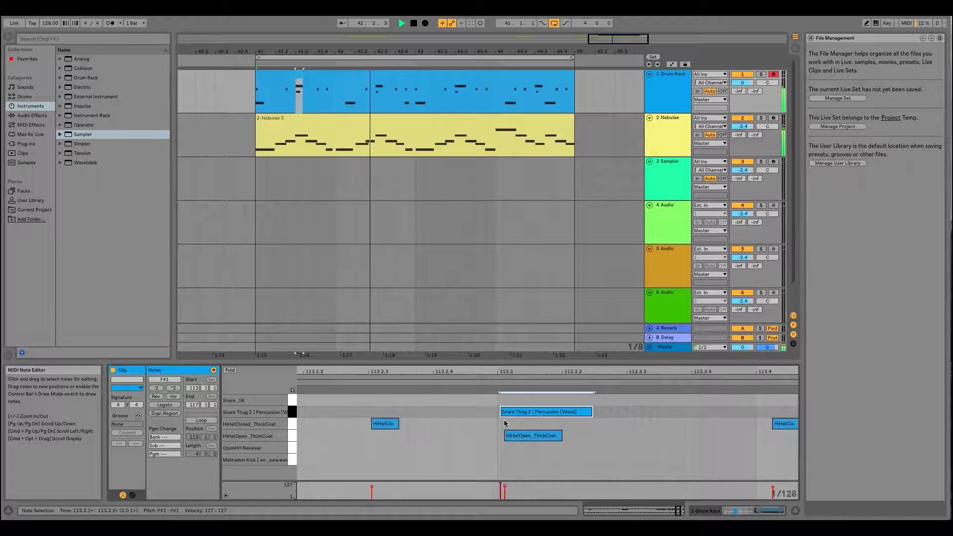
{"action": "scroll", "coordinate": [535, 401], "scroll_direction": "right", "scroll_amount": 3}
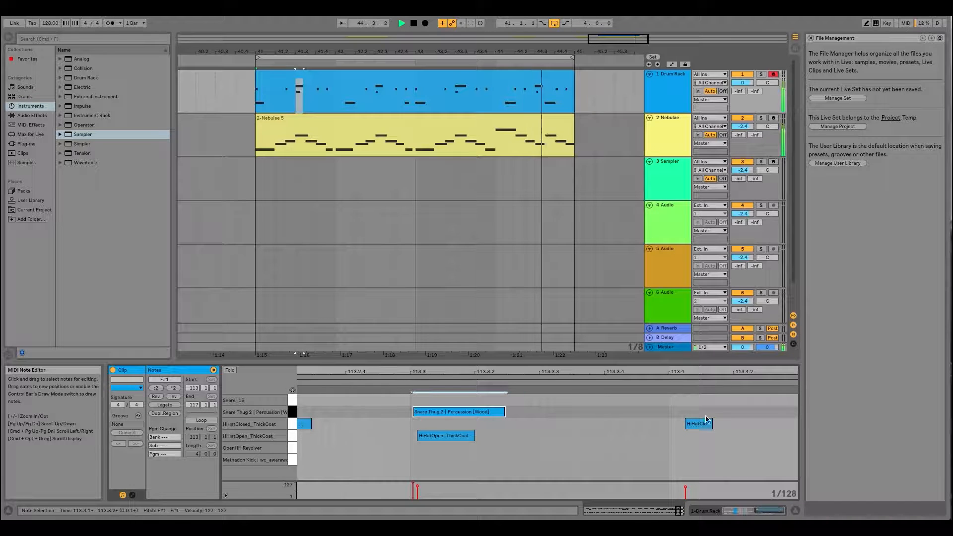
{"action": "left_click_drag", "start_coordinate": [697, 423], "coordinate": [691, 423]}
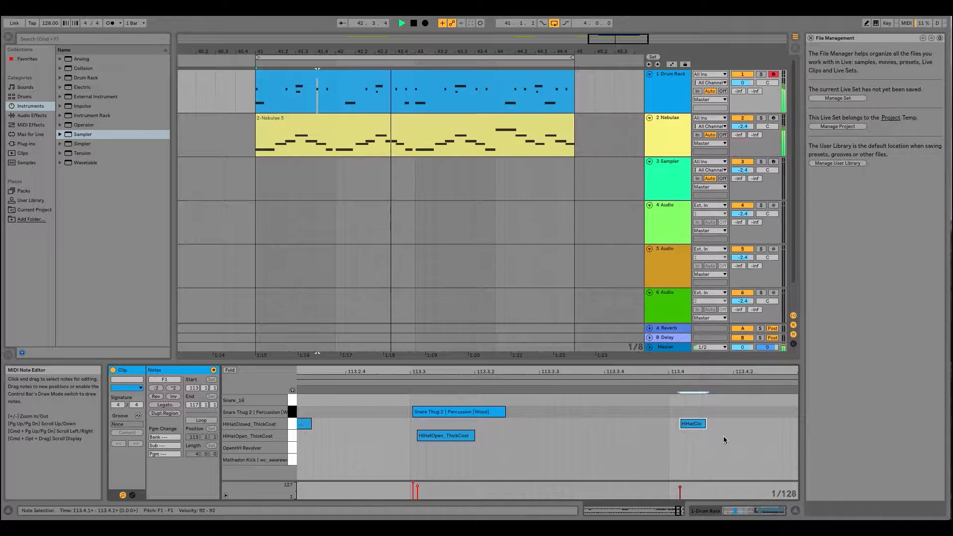
{"action": "key", "text": "Left"}
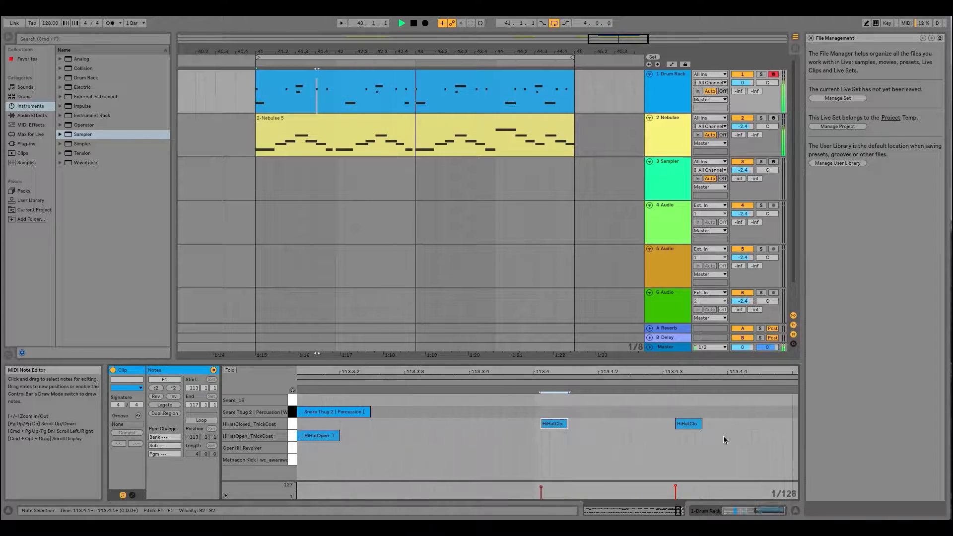
{"action": "left_click_drag", "start_coordinate": [686, 406], "coordinate": [703, 432]}
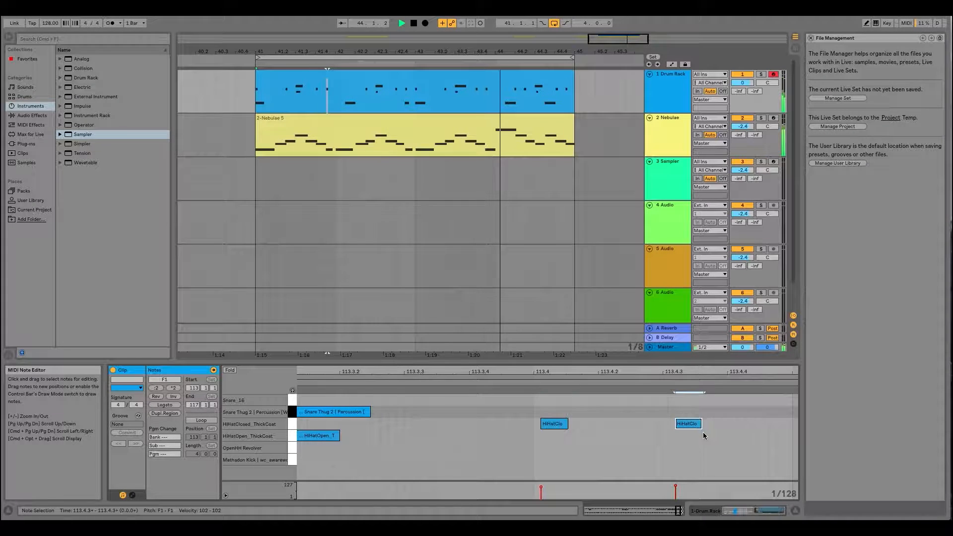
{"action": "key", "text": "Left"}
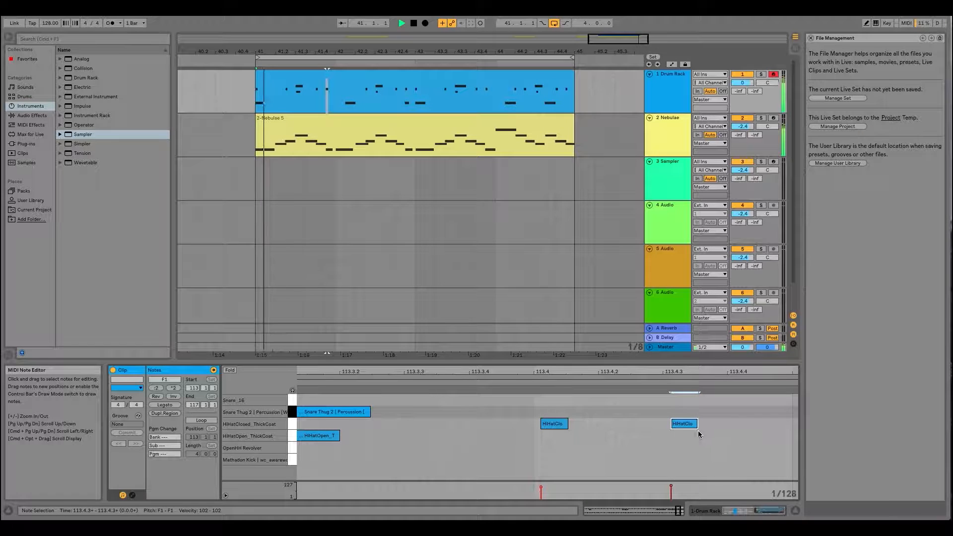
- Check the arrangement's grid spacing close up and set its adaptive grid to Narrowest
{"action": "scroll", "coordinate": [665, 431], "scroll_direction": "right", "scroll_amount": 1}
{"action": "left_click_drag", "start_coordinate": [638, 369], "coordinate": [638, 347]}
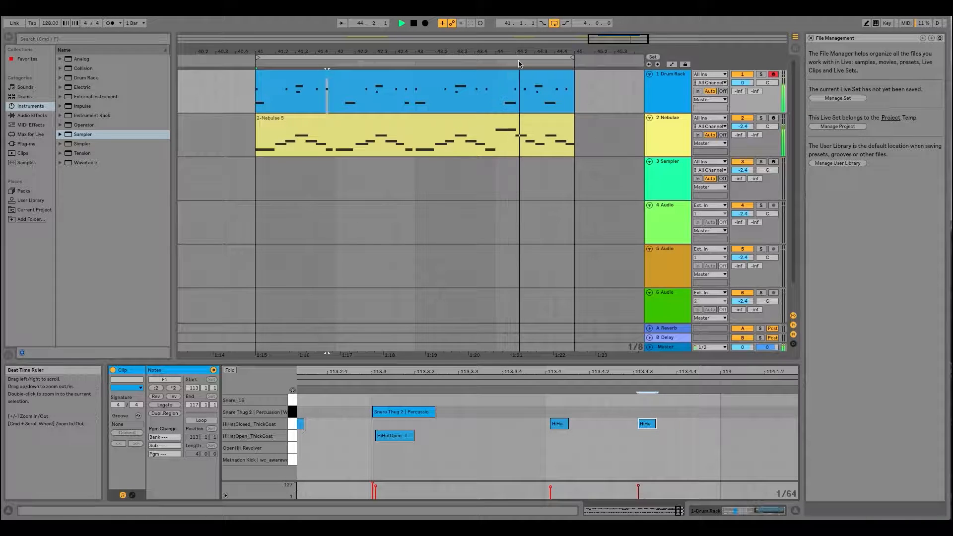
{"action": "right_click", "coordinate": [511, 191]}
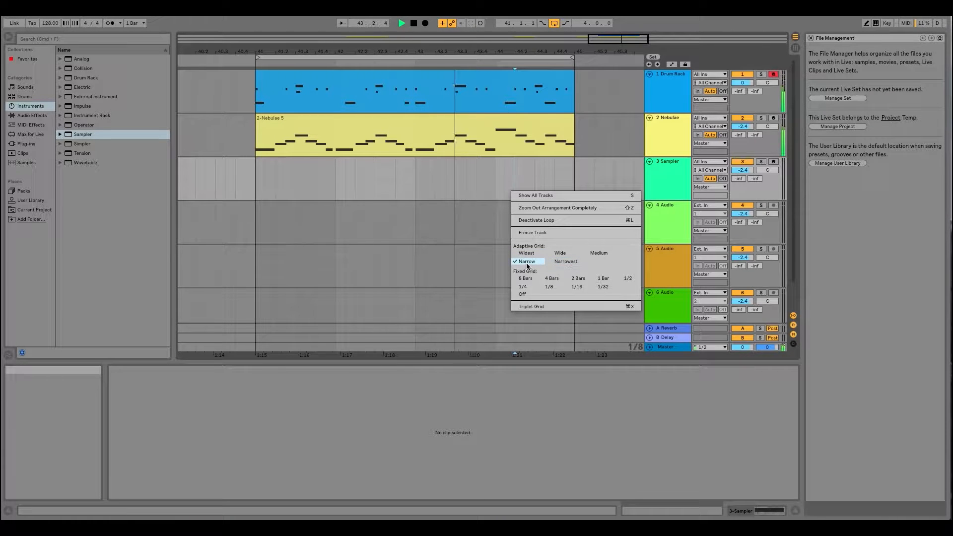
{"action": "left_click", "coordinate": [490, 227]}
{"action": "left_click_drag", "start_coordinate": [498, 52], "coordinate": [507, 177]}
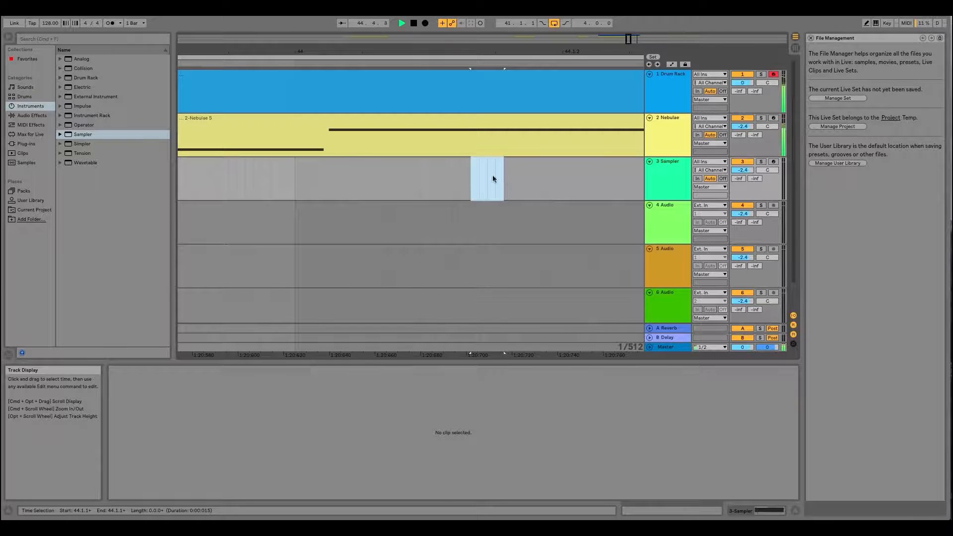
{"action": "left_click_drag", "start_coordinate": [508, 51], "coordinate": [509, 6]}
{"action": "right_click", "coordinate": [507, 169]}
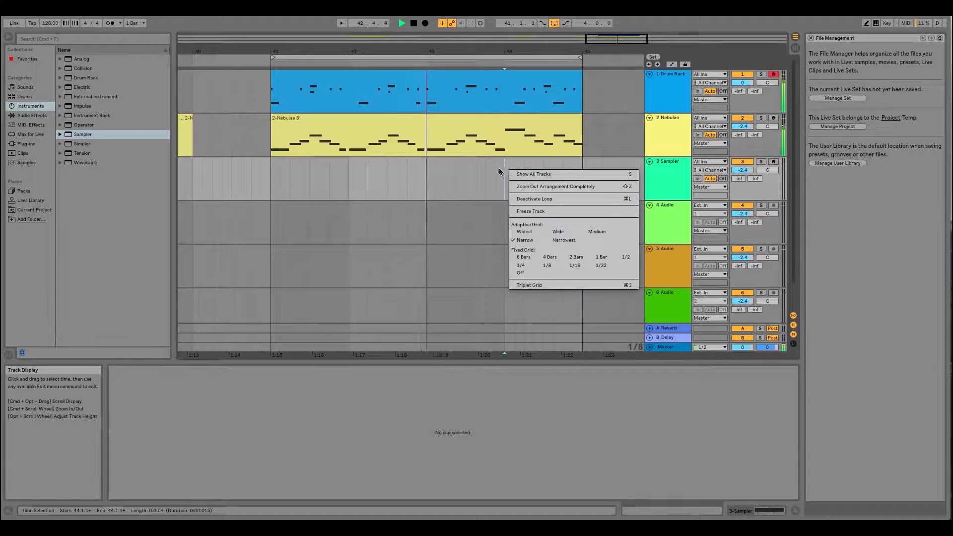
{"action": "right_click", "coordinate": [484, 169]}
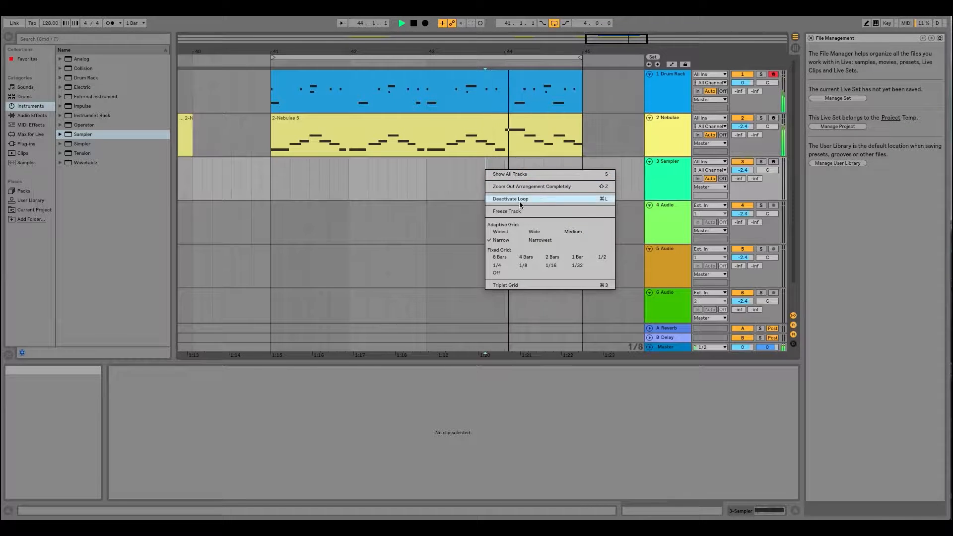
{"action": "left_click", "coordinate": [544, 241]}
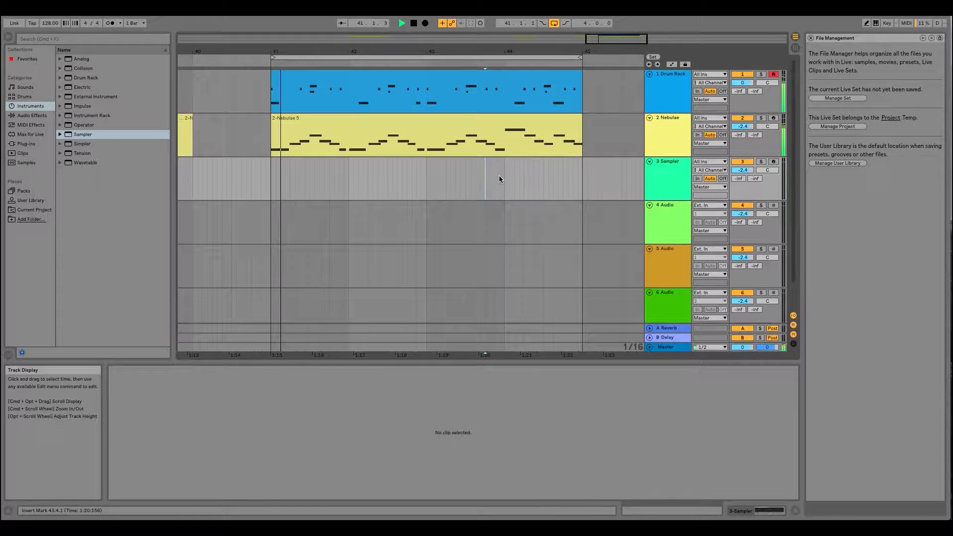
- Set the arrangement's adaptive grid to Wide
{"action": "mouse_move", "coordinate": [546, 51]}
{"action": "left_mouse_down"}
{"action": "mouse_move", "coordinate": [546, 97]}
{"action": "mouse_move", "coordinate": [546, 43]}
{"action": "left_mouse_up"}
{"action": "right_click", "coordinate": [520, 184]}
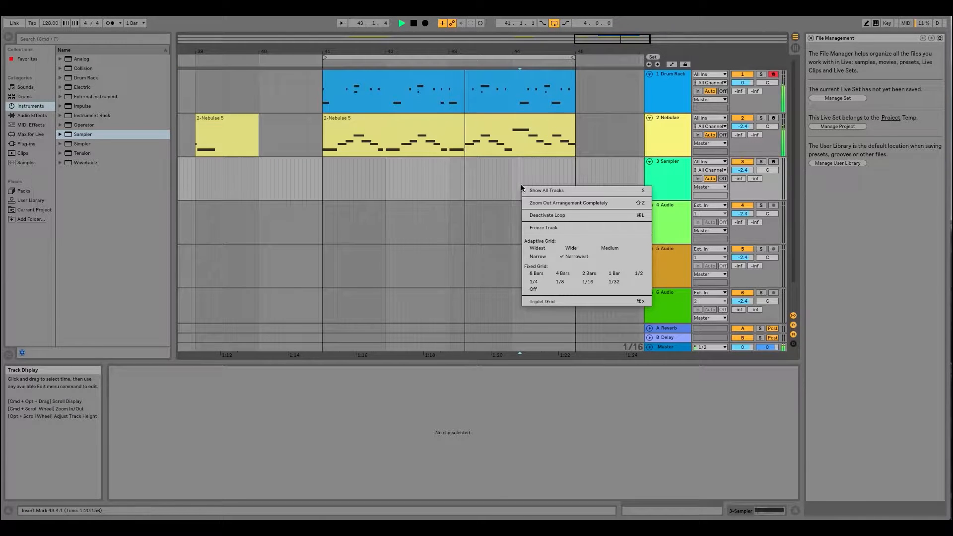
{"action": "left_click", "coordinate": [567, 249]}
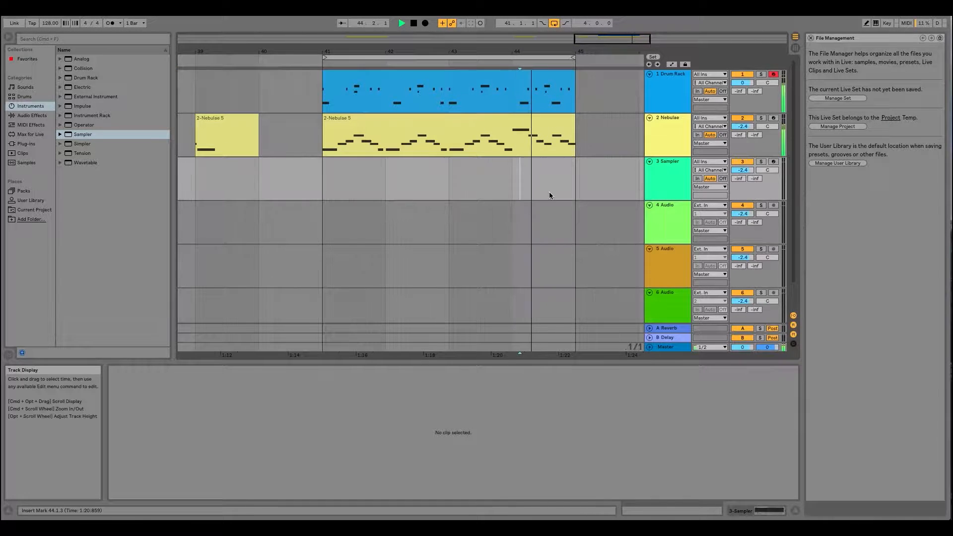
- Switch the arrangement's adaptive grid to Medium
{"action": "right_click", "coordinate": [513, 175]}
{"action": "left_click", "coordinate": [502, 48]}
{"action": "mouse_move", "coordinate": [502, 48]}
{"action": "left_mouse_down"}
{"action": "mouse_move", "coordinate": [503, 110]}
{"action": "mouse_move", "coordinate": [502, 50]}
{"action": "left_mouse_up"}
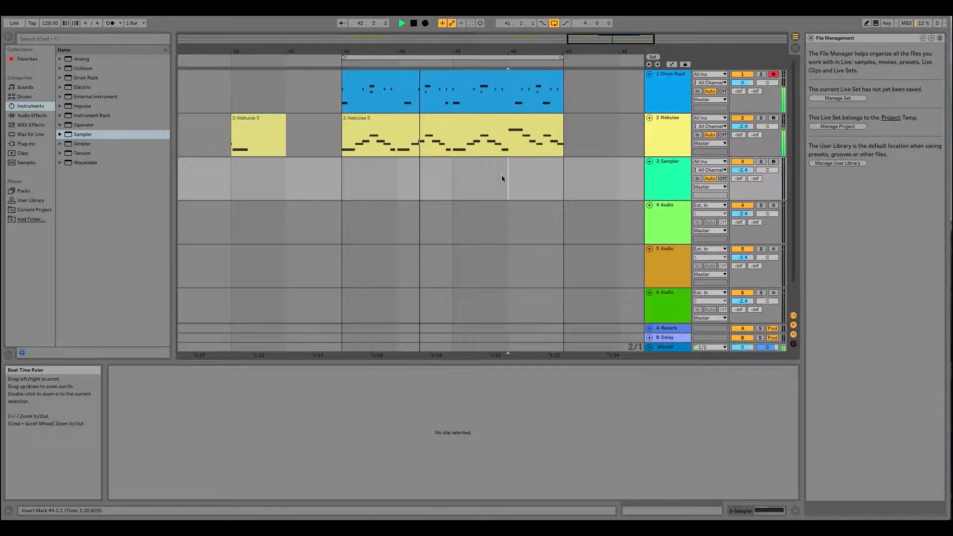
{"action": "right_click", "coordinate": [499, 189]}
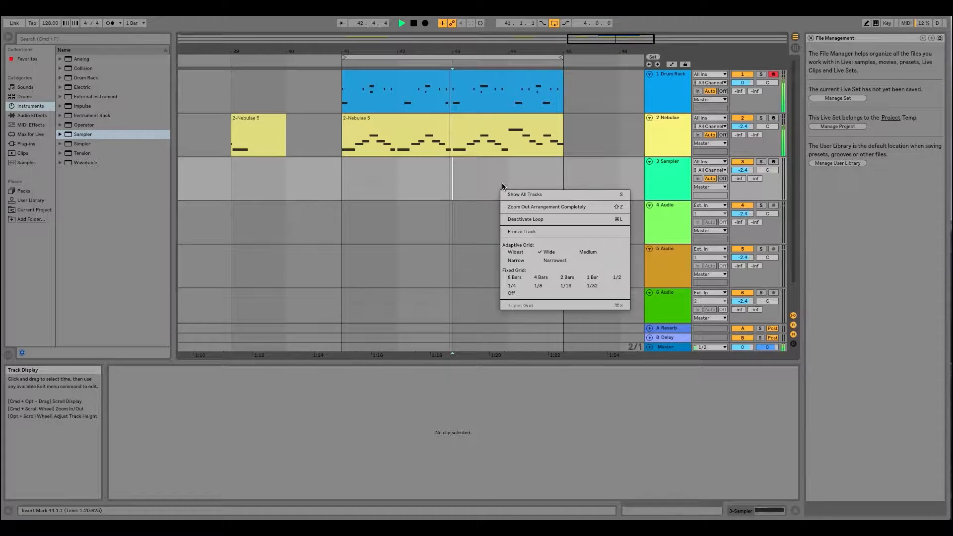
{"action": "left_click", "coordinate": [580, 250]}
- Set the arrangement's adaptive grid to Narrow and compare its spacing across the whole arrangement and around bars 41 to 45
{"action": "left_click", "coordinate": [471, 176]}
{"action": "right_click", "coordinate": [472, 177]}
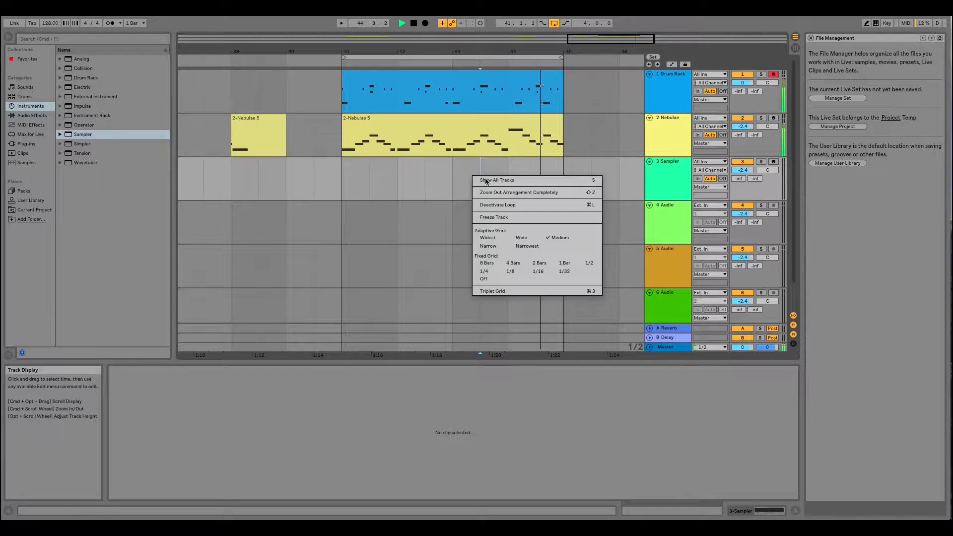
{"action": "left_click", "coordinate": [487, 245]}
{"action": "left_click_drag", "start_coordinate": [407, 50], "coordinate": [430, 51]}
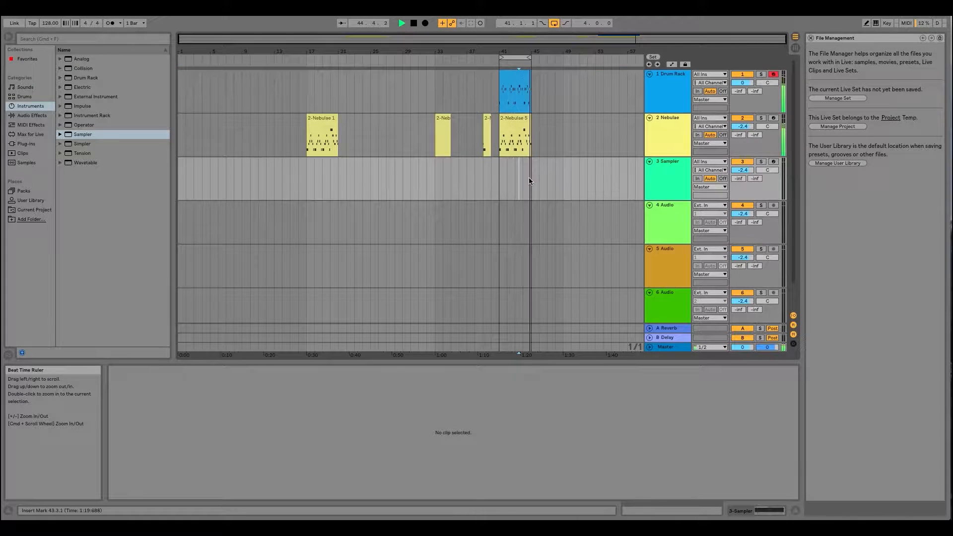
{"action": "left_click_drag", "start_coordinate": [516, 51], "coordinate": [383, 94]}
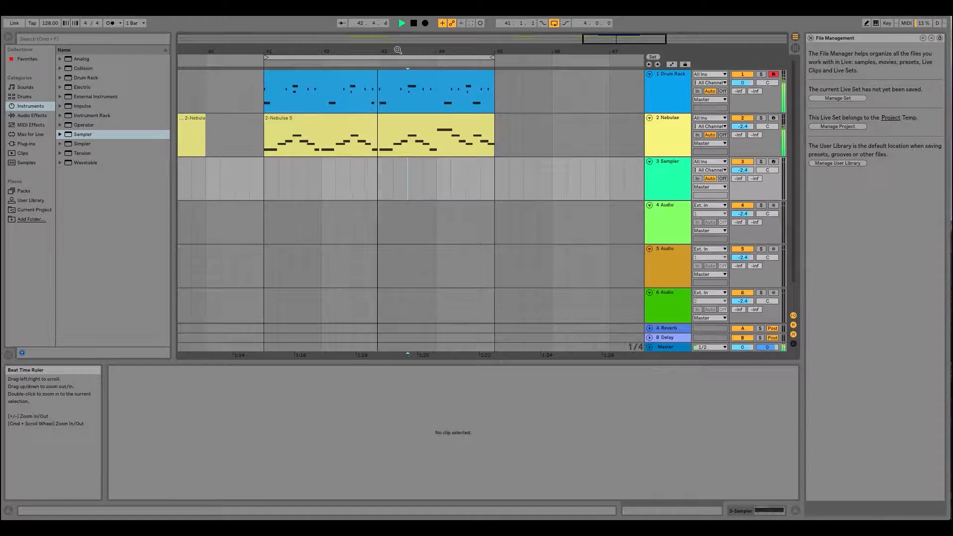
- Arm the Nebulae track for arrangement recording
{"action": "left_click", "coordinate": [670, 169]}
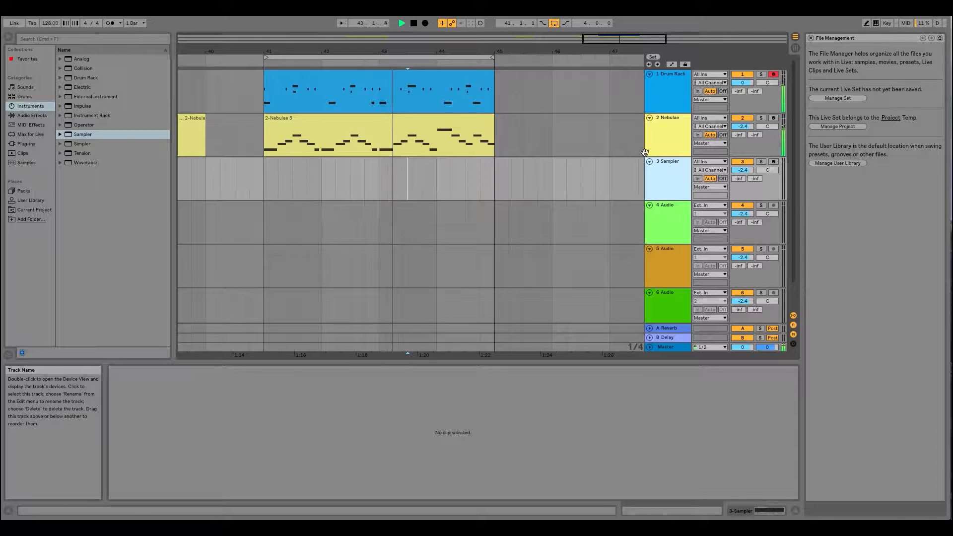
{"action": "left_click_drag", "start_coordinate": [392, 52], "coordinate": [475, 51]}
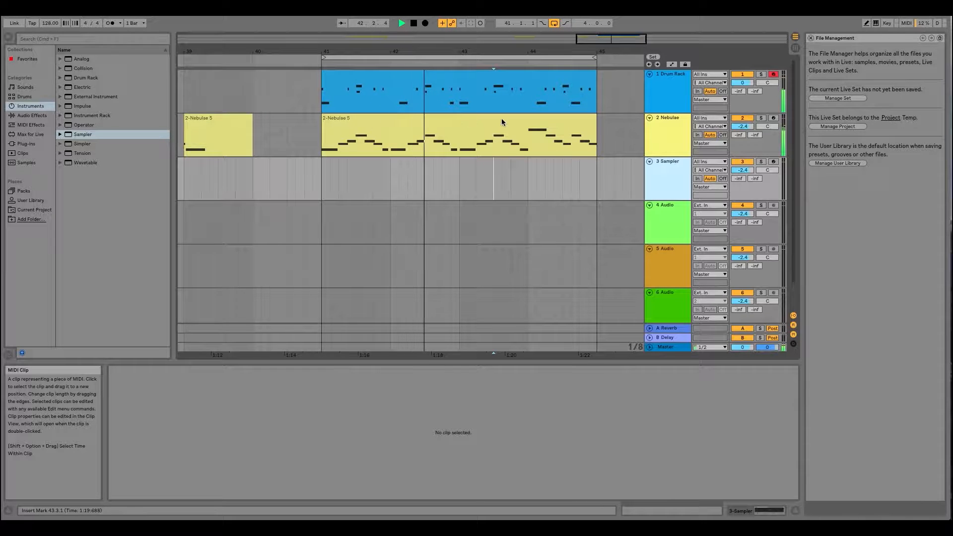
{"action": "left_click", "coordinate": [774, 119]}
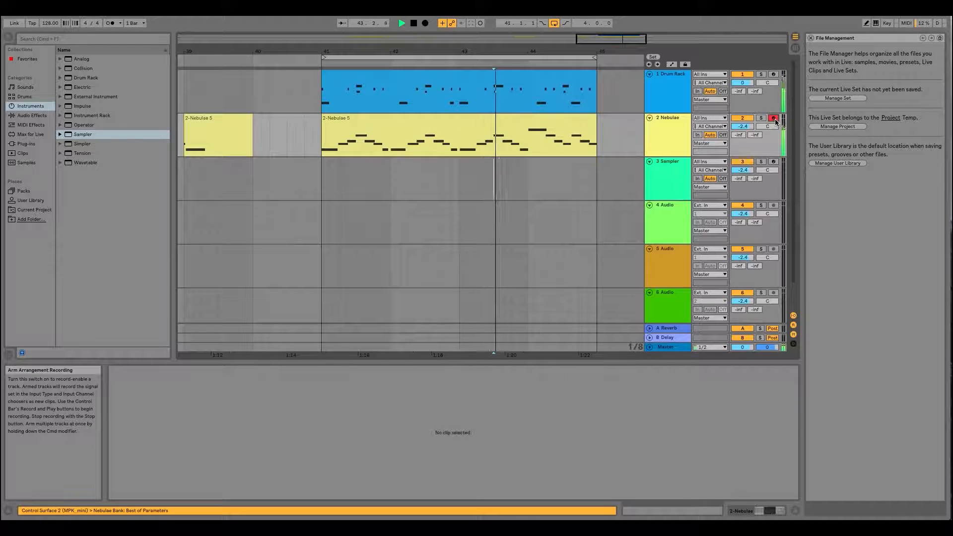
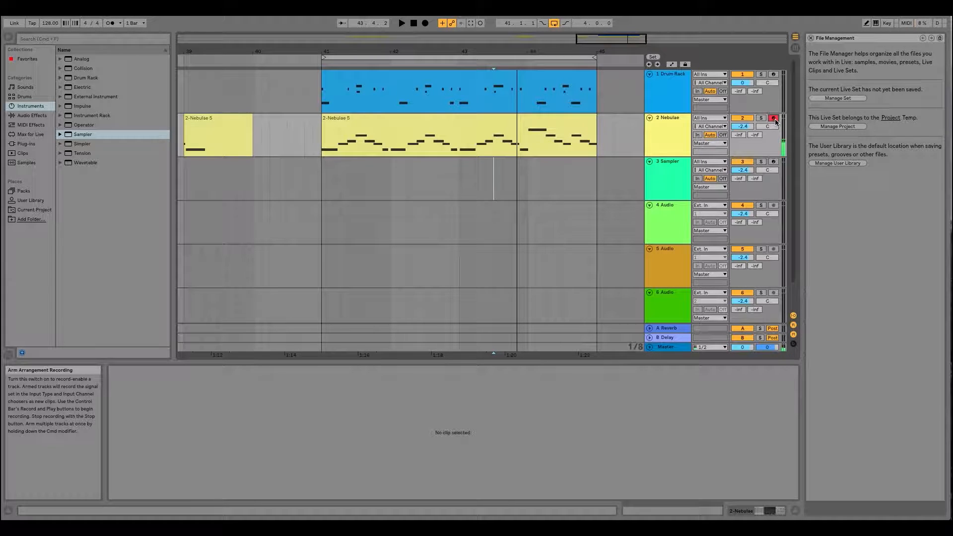
- Play the looped drum and Nebulae parts from the start of bar 41
{"action": "left_click", "coordinate": [326, 184]}
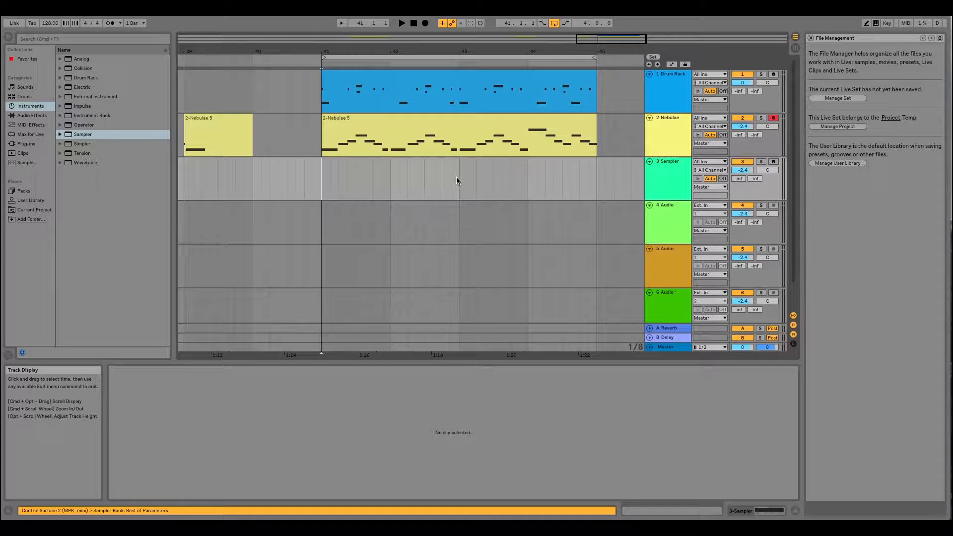
{"action": "key", "text": "space"}
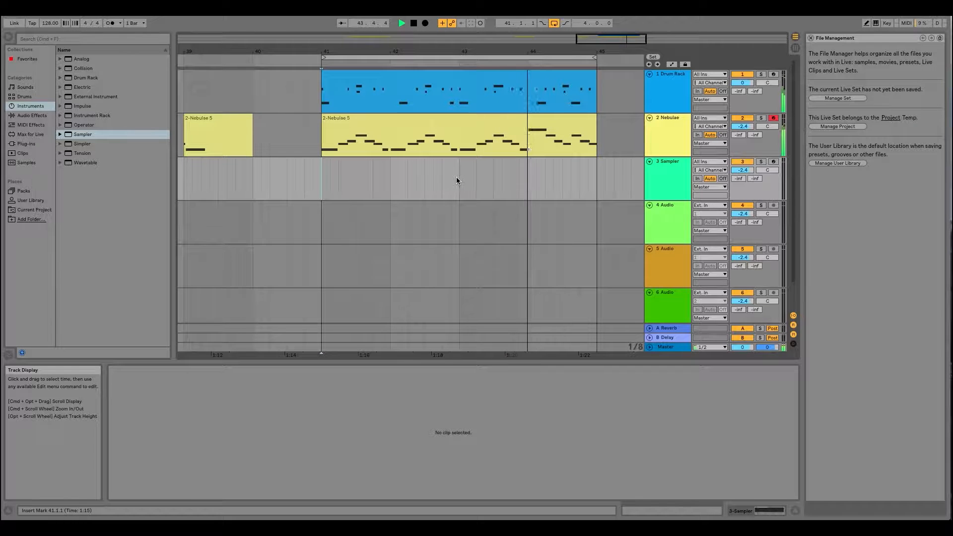
{"action": "key", "text": "space"}
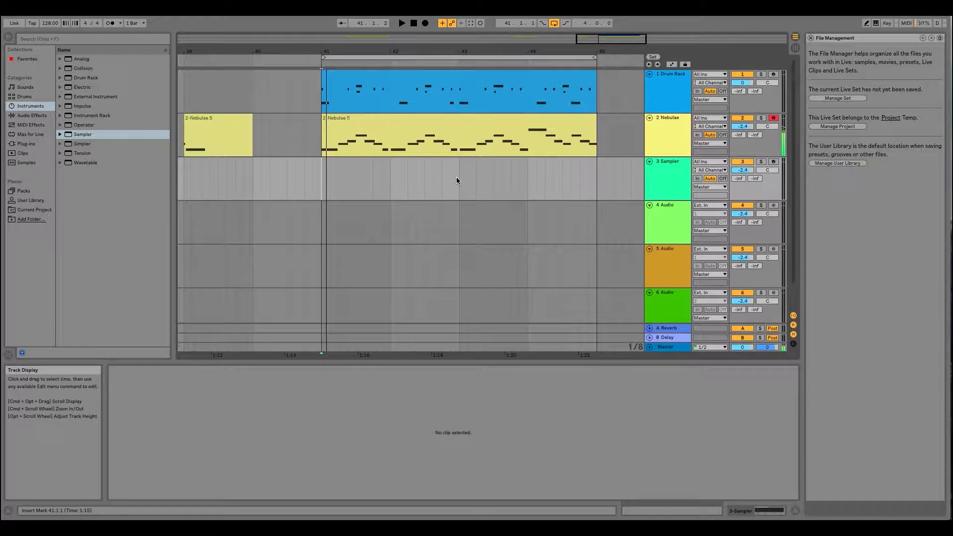
{"action": "key", "text": "space"}
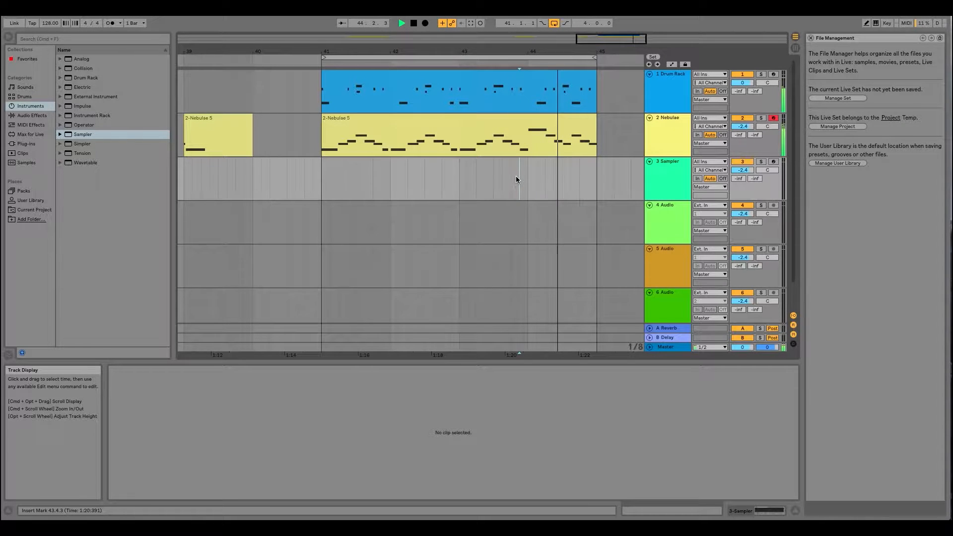
- Load the Sampler preset 808 Bass_38_Cm_Trap_wav.adv onto the Sampler track and show its device
{"action": "left_click", "coordinate": [670, 165]}
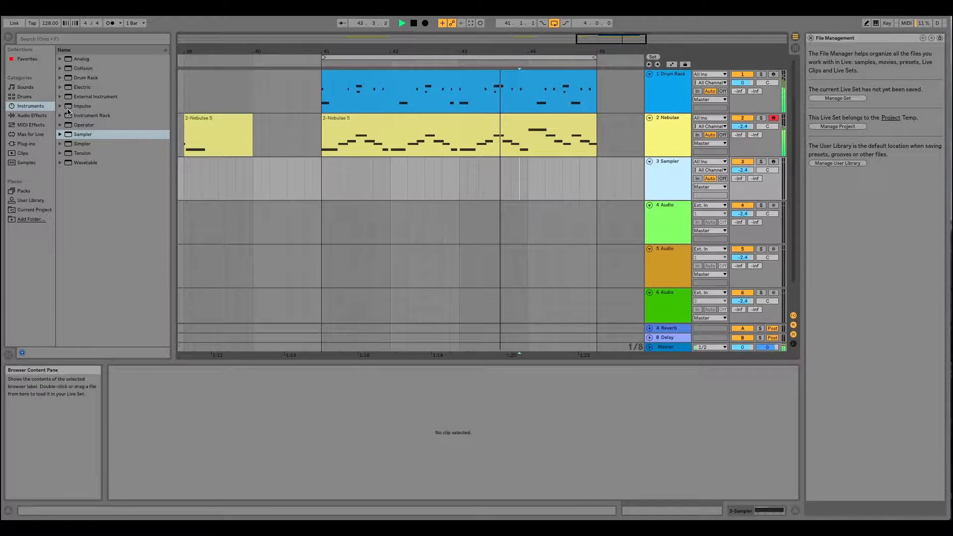
{"action": "left_click", "coordinate": [60, 135]}
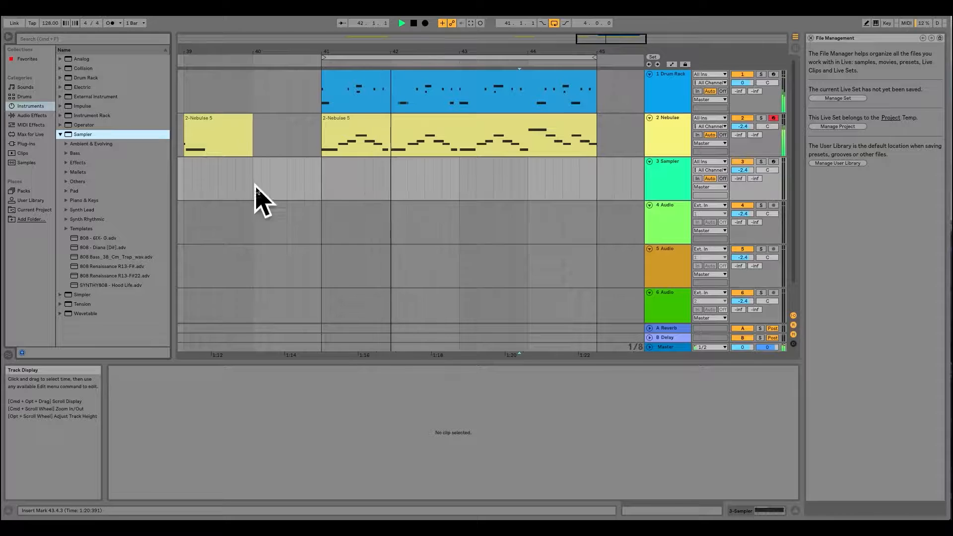
{"action": "left_click", "coordinate": [97, 256]}
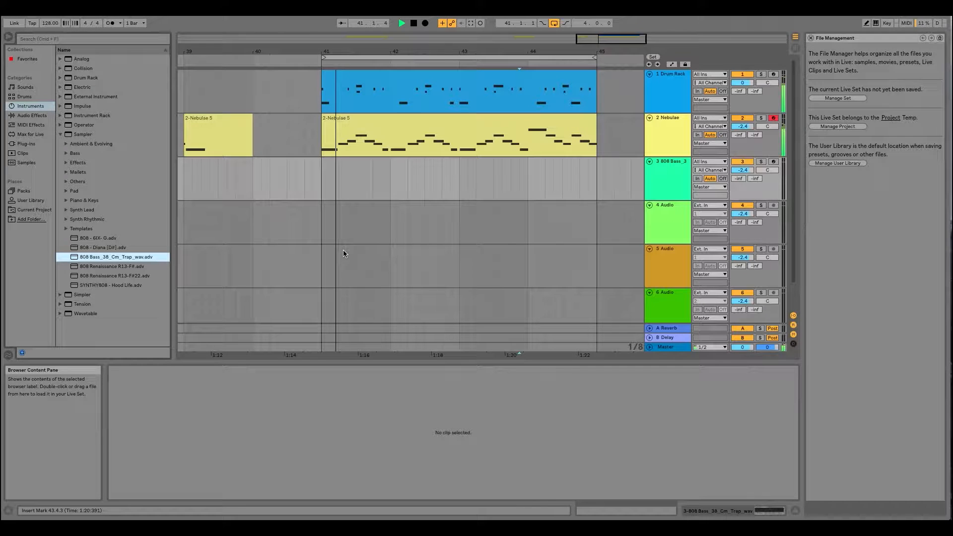
{"action": "left_click", "coordinate": [680, 166]}
{"action": "double_click", "coordinate": [680, 166]}
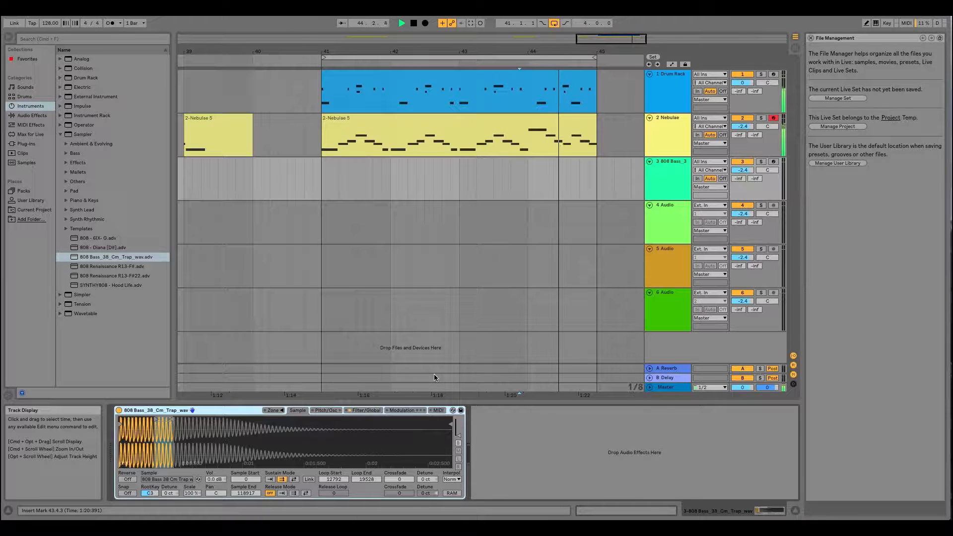
- Arm the 808 bass track for recording and reset its volume to 0 dB
{"action": "left_click", "coordinate": [774, 162]}
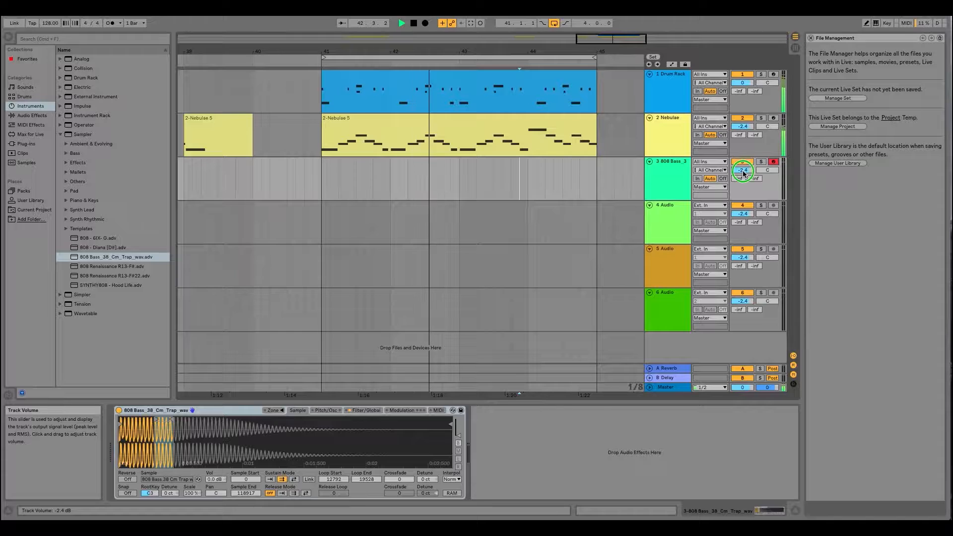
{"action": "right_click", "coordinate": [743, 171]}
{"action": "left_click", "coordinate": [762, 200]}
{"action": "left_click", "coordinate": [672, 159]}
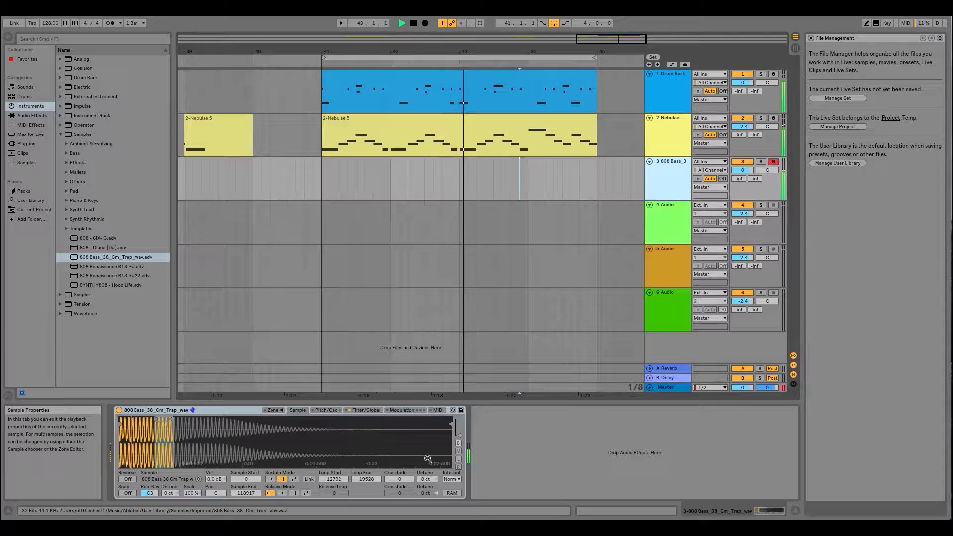
- Show the bass Sampler's filter and global settings, then capture the played MIDI into a clip and open its notes
{"action": "left_click", "coordinate": [365, 410]}
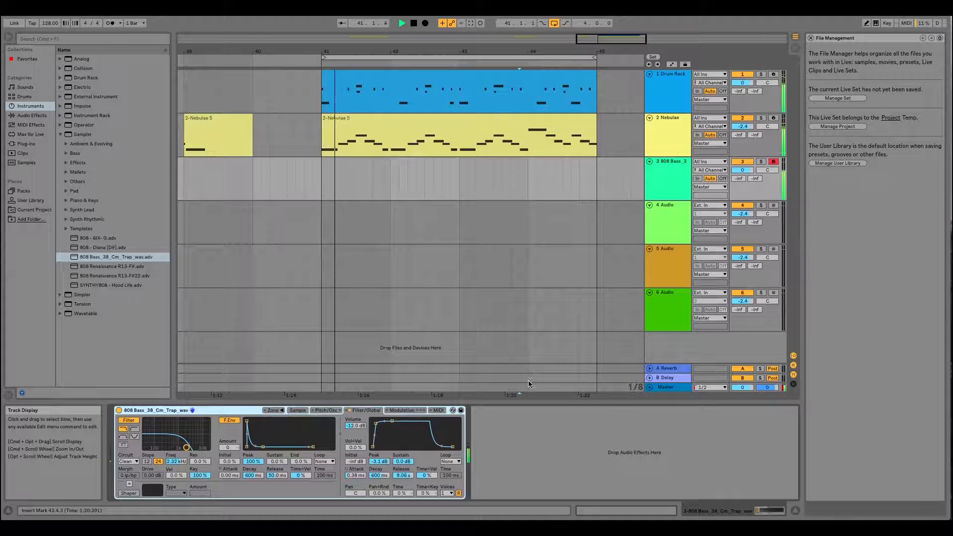
{"action": "key", "text": "space"}
{"action": "left_click", "coordinate": [116, 9]}
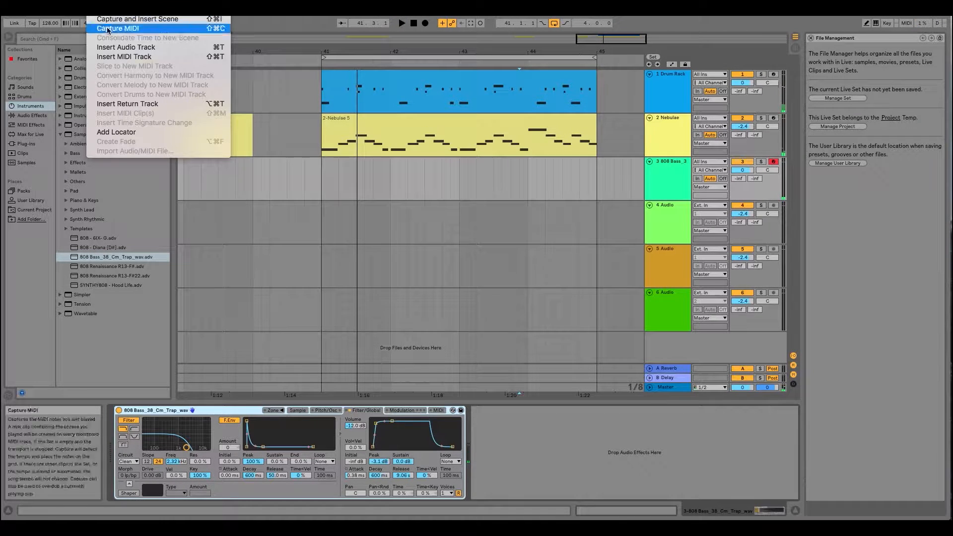
{"action": "left_click", "coordinate": [115, 30]}
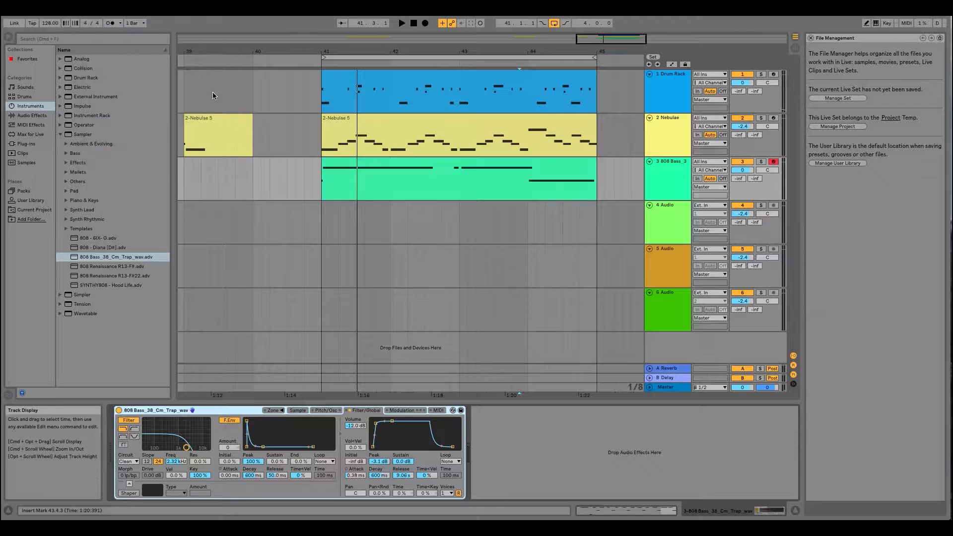
{"action": "double_click", "coordinate": [356, 166]}
{"action": "left_click", "coordinate": [270, 416]}
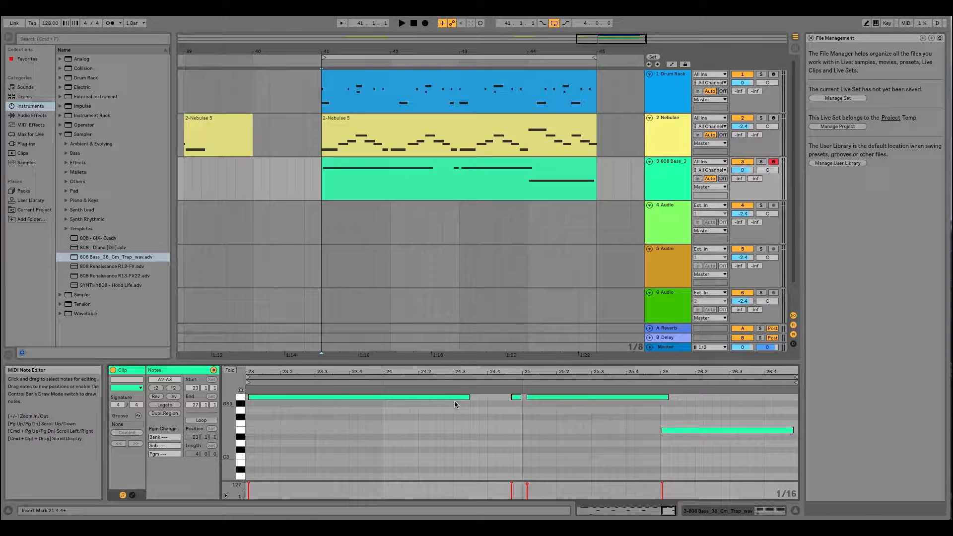
- Align the first long A3 note of the bass clip with the clip's start at bar 23
{"action": "left_click_drag", "start_coordinate": [566, 420], "coordinate": [356, 380]}
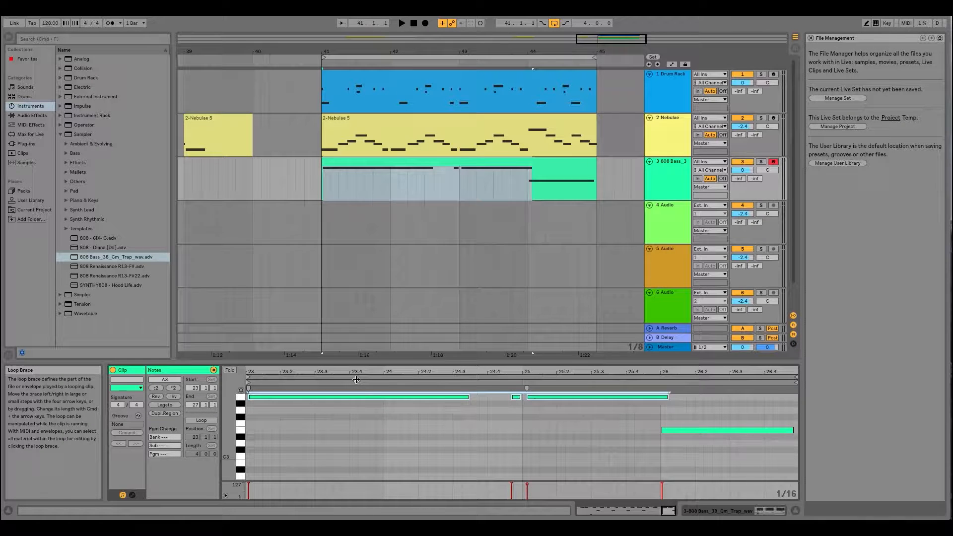
{"action": "left_click", "coordinate": [403, 431]}
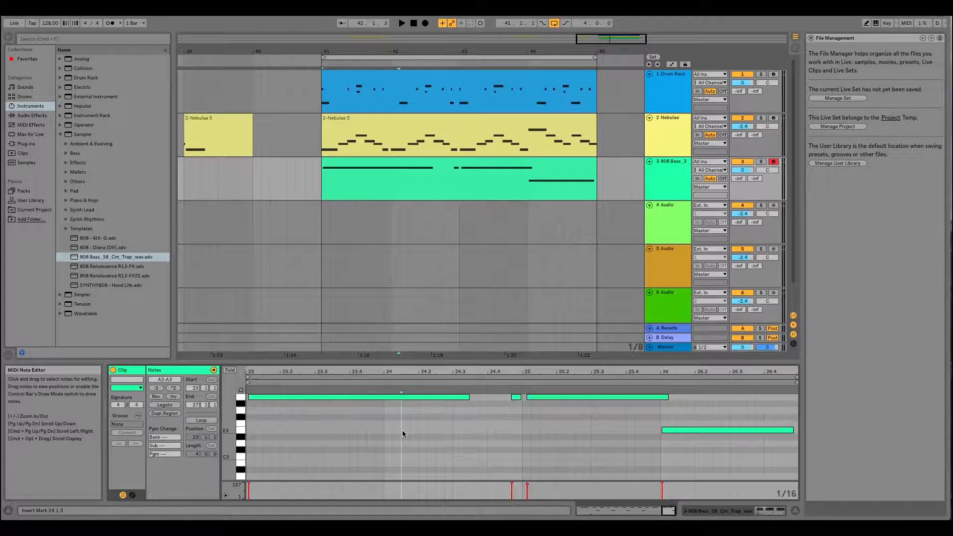
{"action": "left_click", "coordinate": [457, 168]}
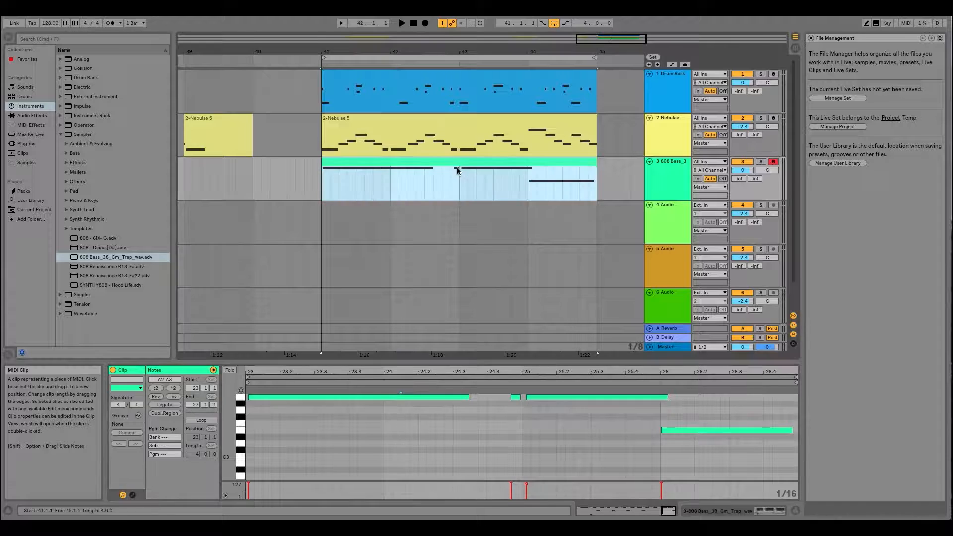
{"action": "left_click_drag", "start_coordinate": [549, 417], "coordinate": [265, 370]}
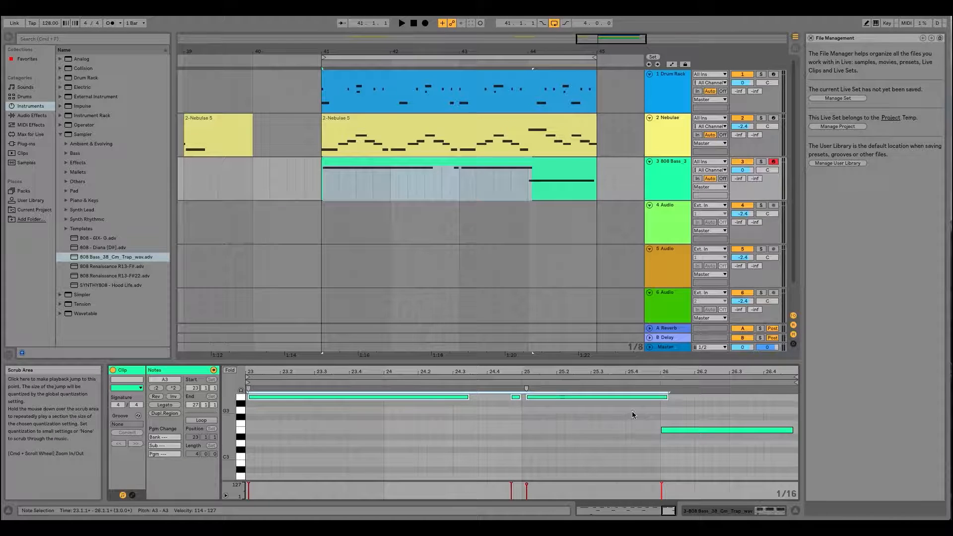
{"action": "left_click_drag", "start_coordinate": [564, 416], "coordinate": [387, 345]}
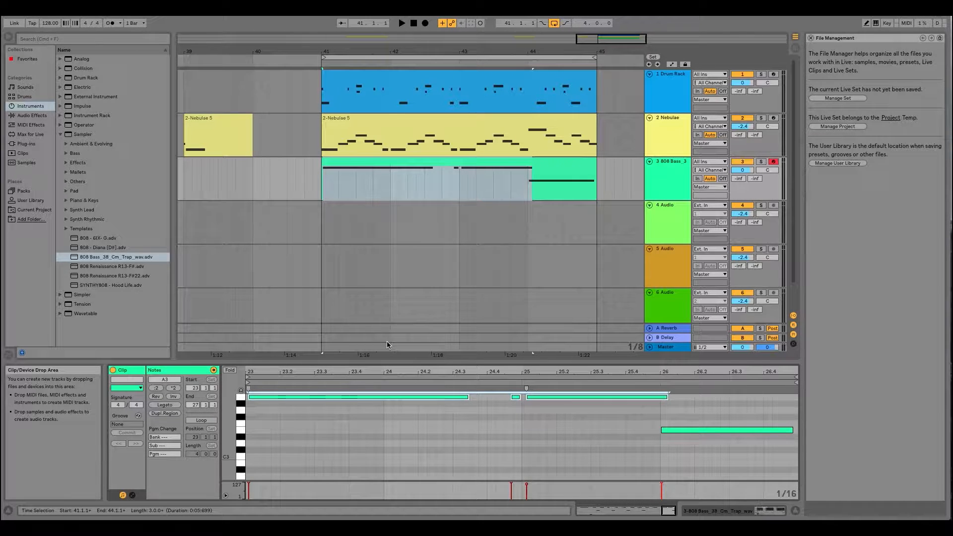
{"action": "left_click", "coordinate": [427, 397]}
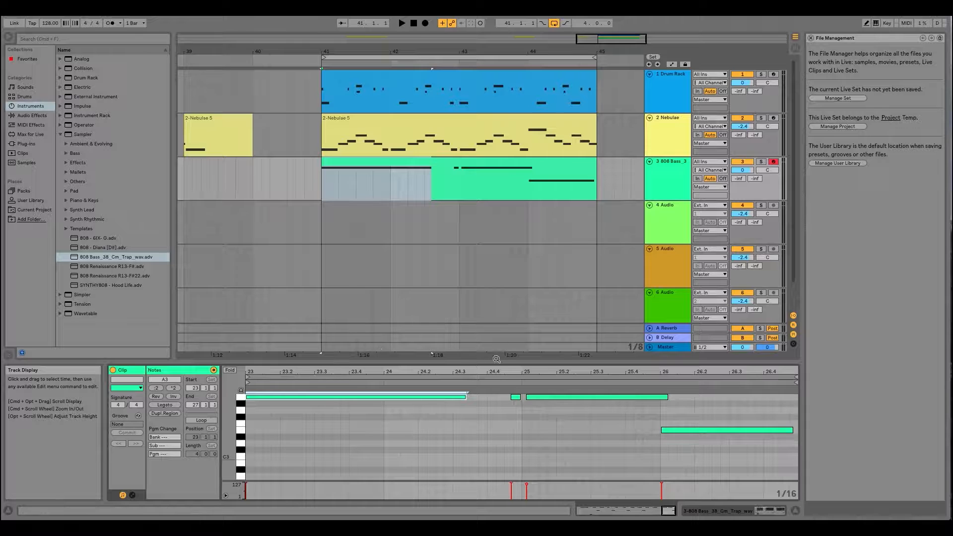
- Move the 808 bass track above Nebulae so it sits directly below the Drum Rack track
{"action": "mouse_move", "coordinate": [661, 416]}
{"action": "left_mouse_down"}
{"action": "mouse_move", "coordinate": [496, 389]}
{"action": "mouse_move", "coordinate": [543, 399]}
{"action": "mouse_move", "coordinate": [496, 403]}
{"action": "mouse_move", "coordinate": [512, 414]}
{"action": "left_mouse_up"}
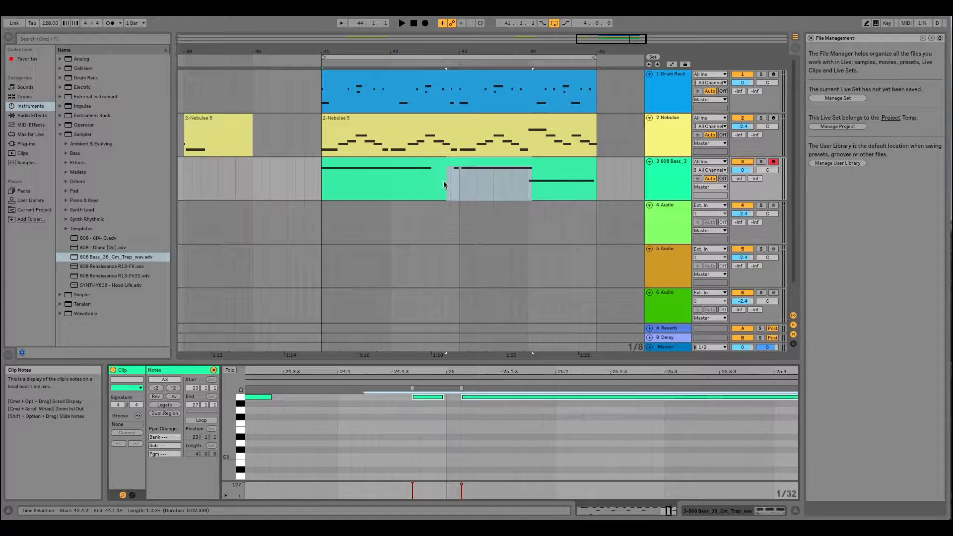
{"action": "left_click_drag", "start_coordinate": [466, 52], "coordinate": [402, 50]}
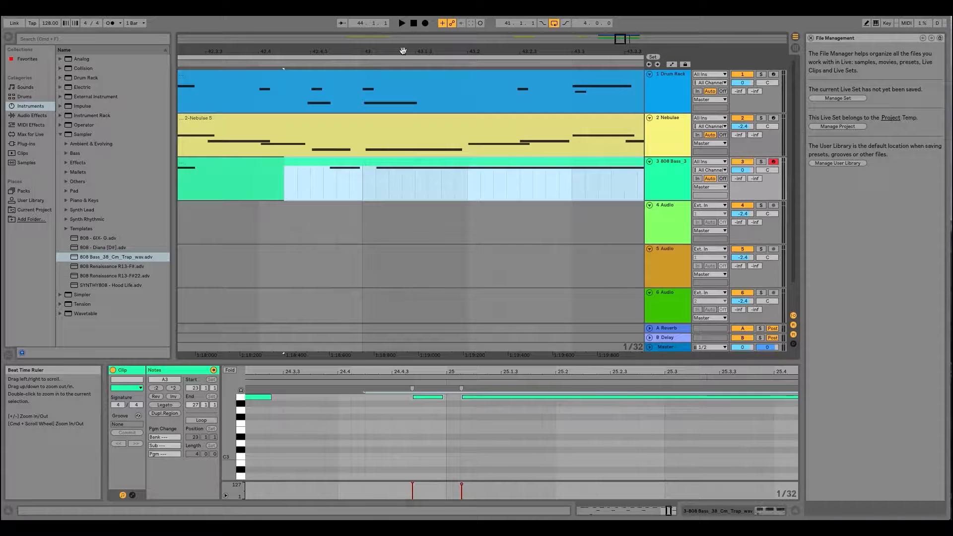
{"action": "left_click", "coordinate": [671, 162]}
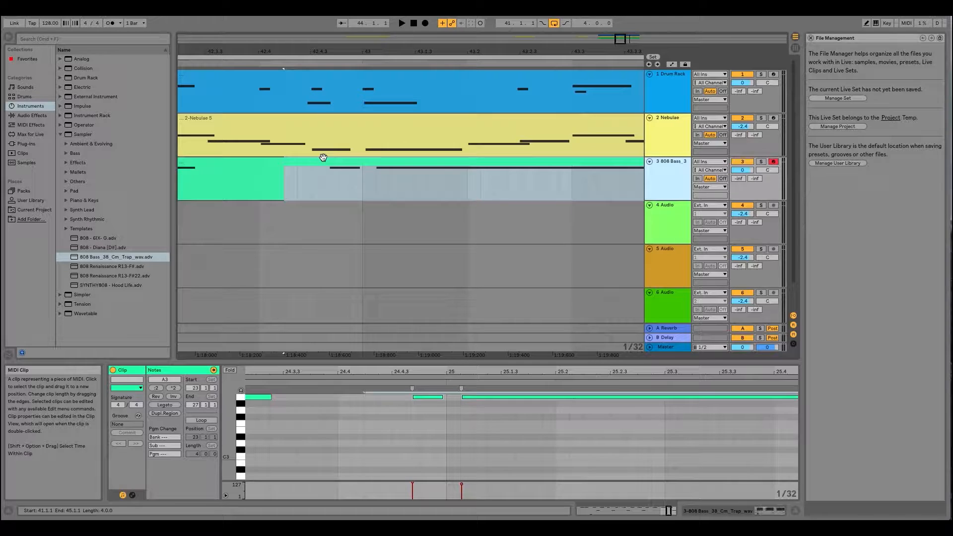
{"action": "left_click_drag", "start_coordinate": [367, 51], "coordinate": [403, 149]}
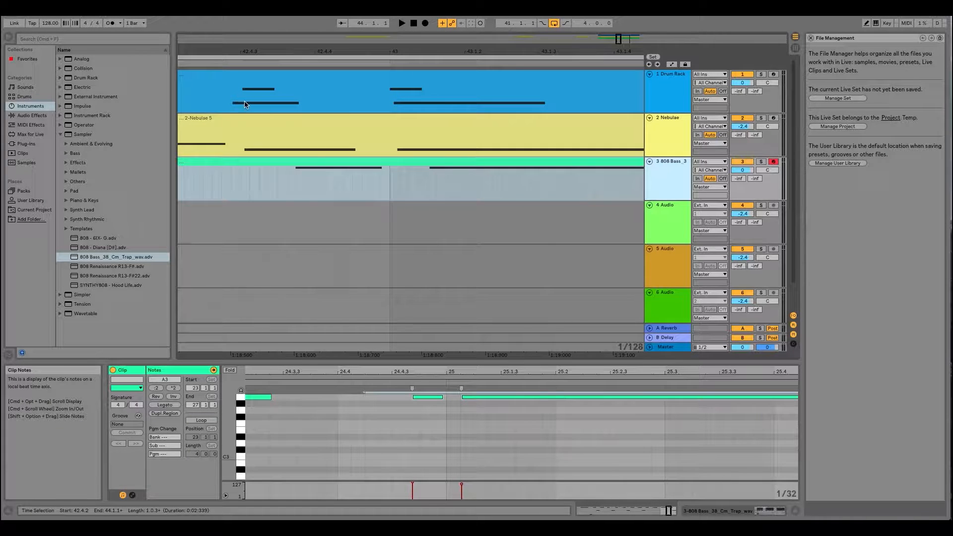
{"action": "left_click", "coordinate": [669, 119]}
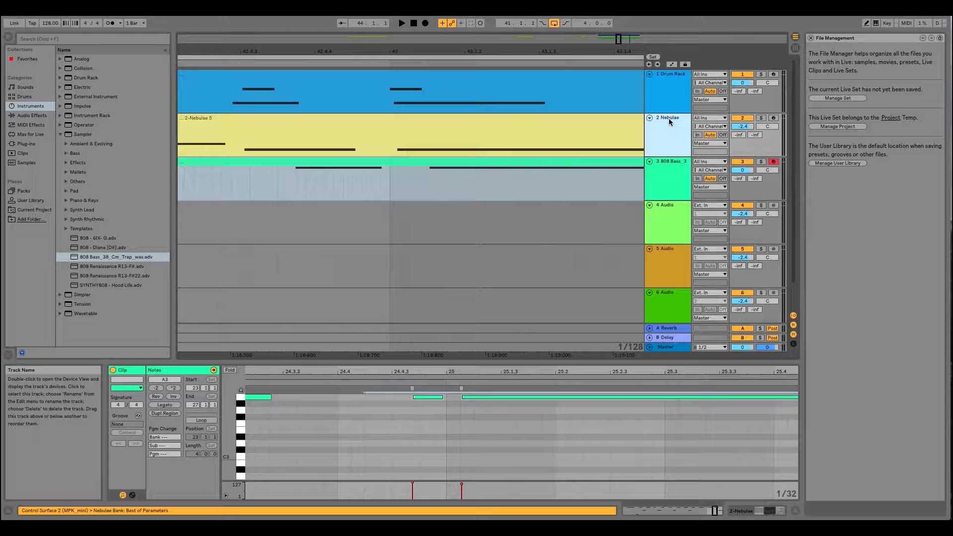
{"action": "left_click_drag", "start_coordinate": [673, 163], "coordinate": [674, 115]}
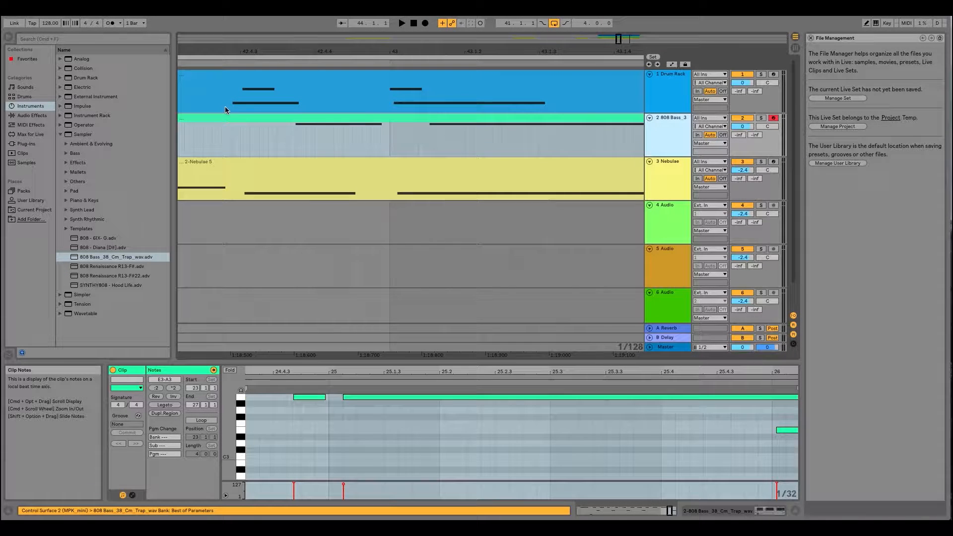
- Shift the last two A3 bass notes earlier so the long one starts at bar 25, and line the short one up with the kick
{"action": "left_click_drag", "start_coordinate": [268, 51], "coordinate": [362, 56]}
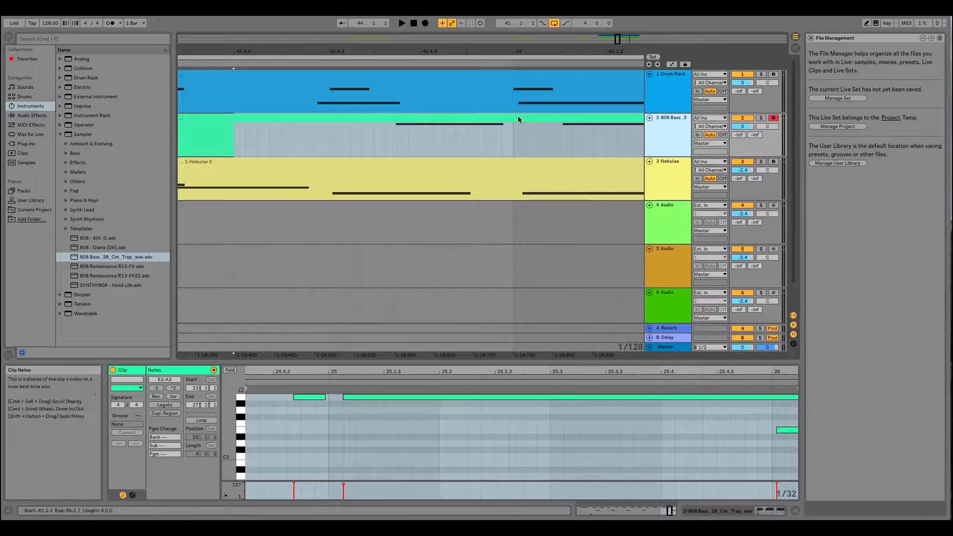
{"action": "left_click_drag", "start_coordinate": [362, 414], "coordinate": [342, 401]}
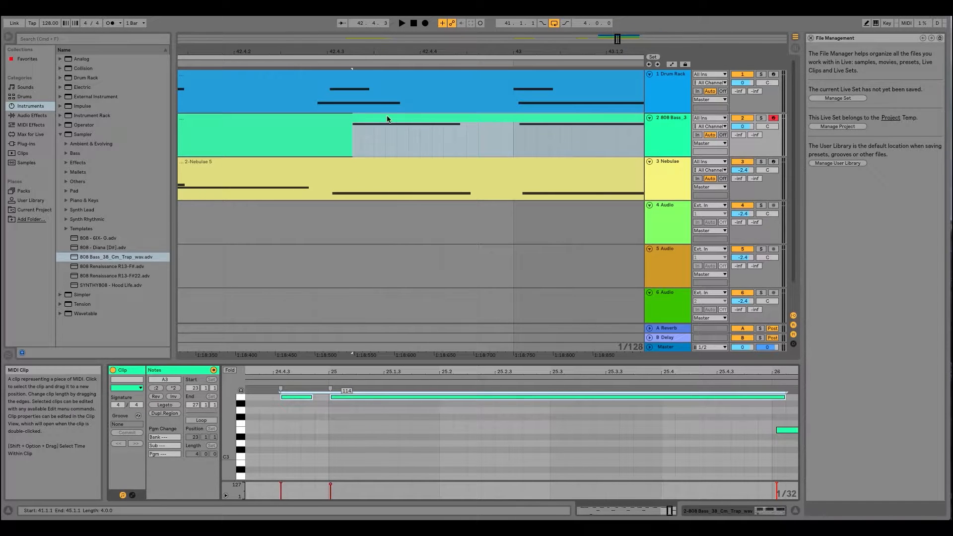
{"action": "left_click", "coordinate": [304, 406]}
{"action": "left_click", "coordinate": [296, 397]}
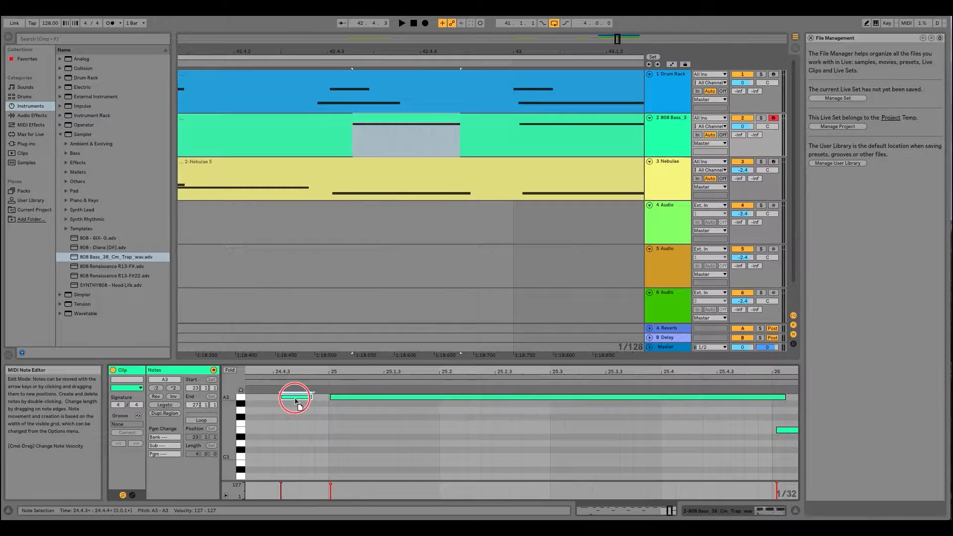
{"action": "left_click_drag", "start_coordinate": [293, 401], "coordinate": [287, 400]}
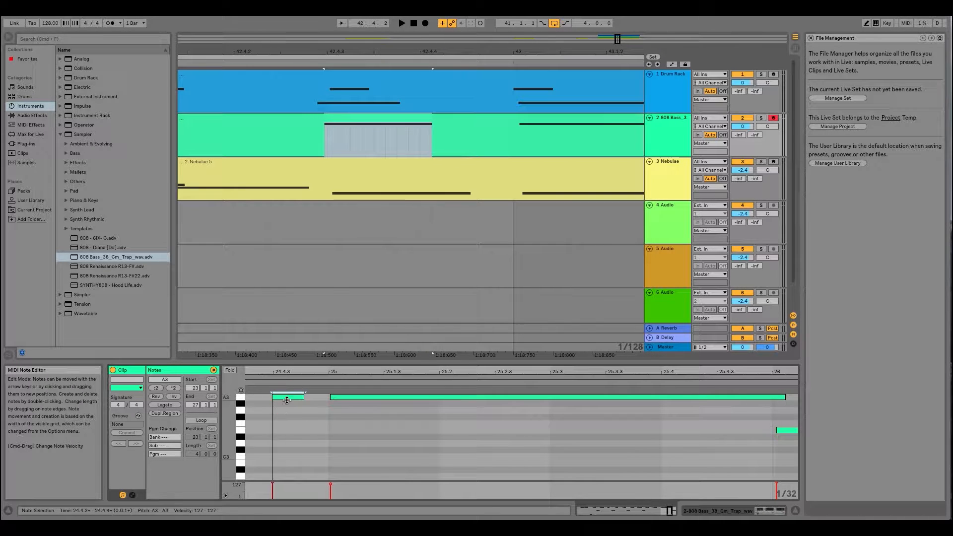
- Play the loop with the drum clip open and nudge the short Mathadon Kick note before bar 115 slightly later
{"action": "left_click", "coordinate": [357, 75]}
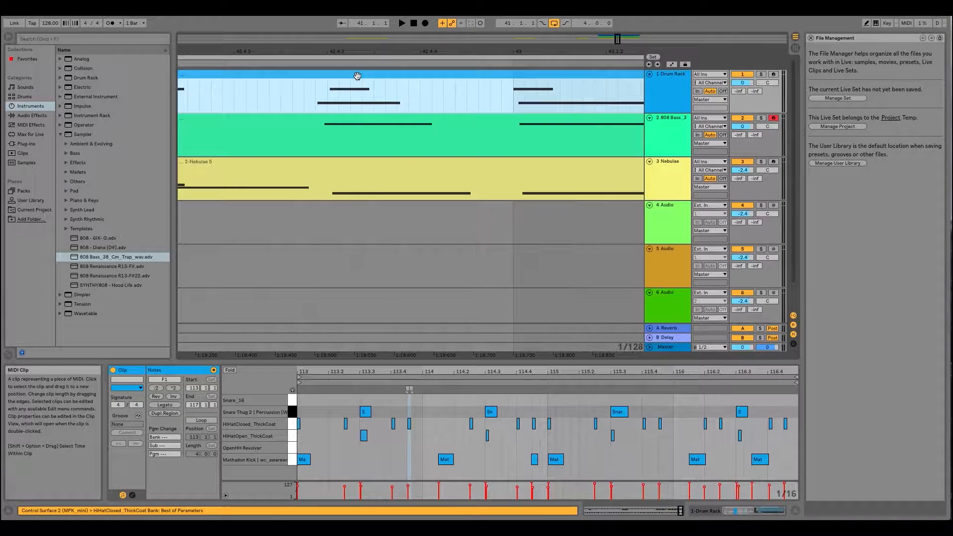
{"action": "key", "text": "space"}
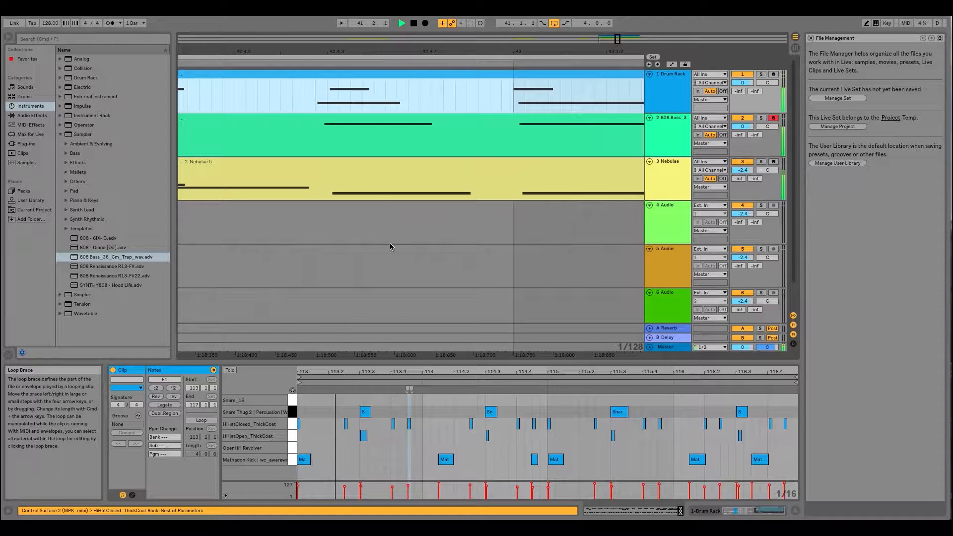
{"action": "left_click_drag", "start_coordinate": [496, 372], "coordinate": [417, 399]}
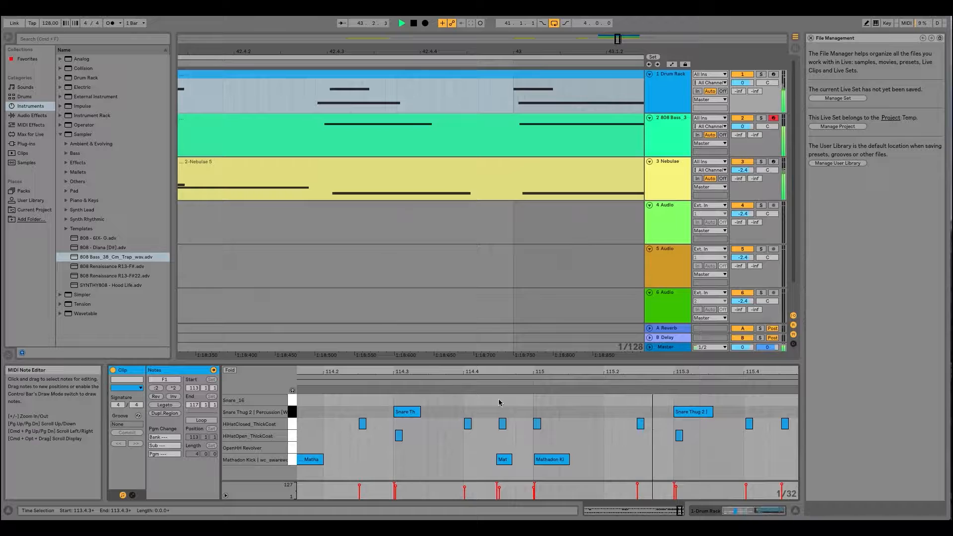
{"action": "left_click_drag", "start_coordinate": [514, 371], "coordinate": [514, 390]}
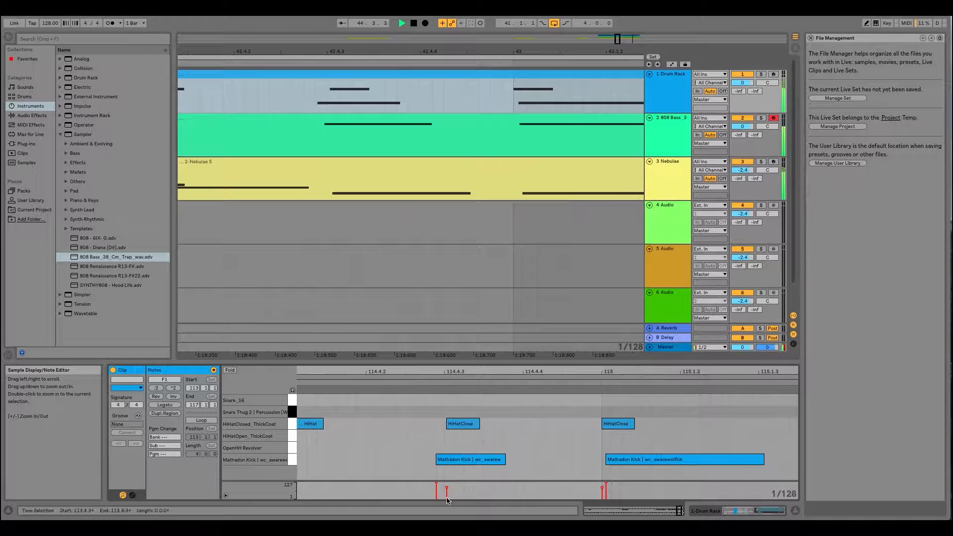
{"action": "left_click", "coordinate": [449, 460]}
{"action": "left_click_drag", "start_coordinate": [450, 462], "coordinate": [454, 461]}
{"action": "left_click_drag", "start_coordinate": [322, 52], "coordinate": [376, 106]}
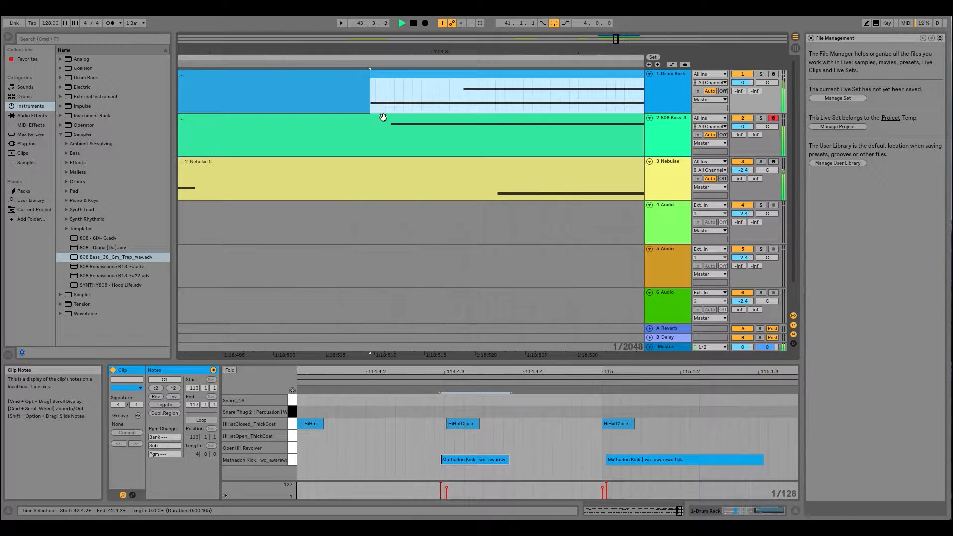
- Show the whole loop from bar 41 to 45 and disarm recording on the 808 bass track
{"action": "left_click_drag", "start_coordinate": [379, 51], "coordinate": [379, 18]}
{"action": "left_click_drag", "start_coordinate": [514, 51], "coordinate": [442, 58]}
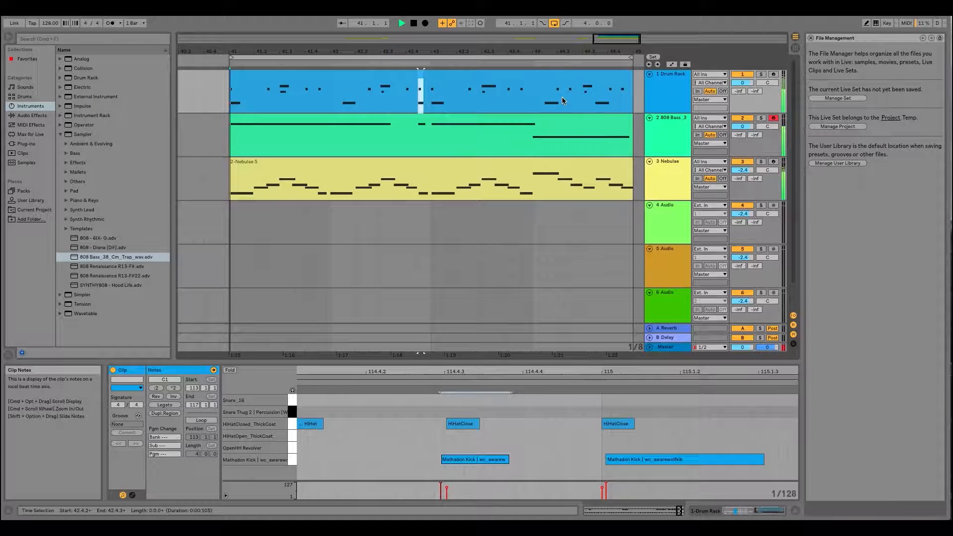
{"action": "left_click", "coordinate": [773, 119]}
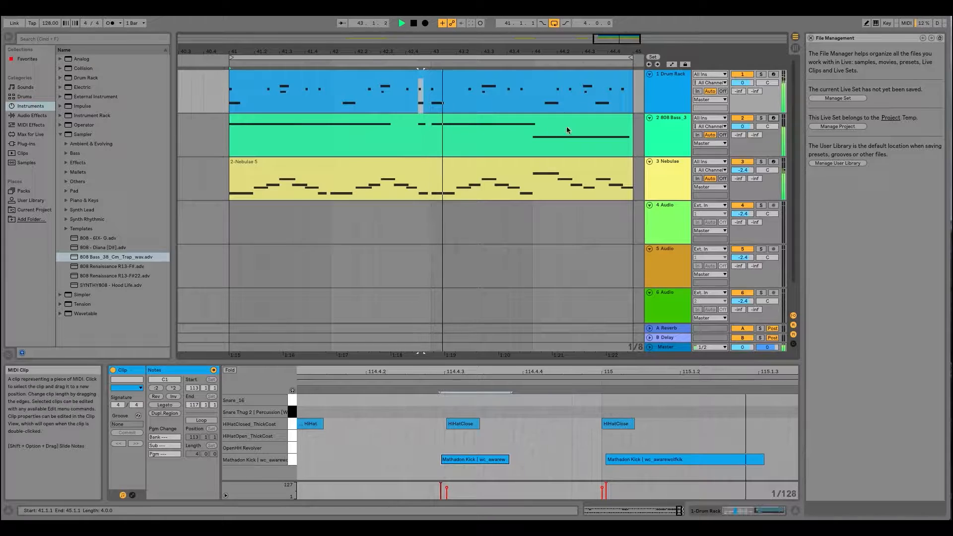
- Shorten the first long A3 note in the 808 bass clip so it ends at 24.1.3
{"action": "left_click", "coordinate": [418, 127]}
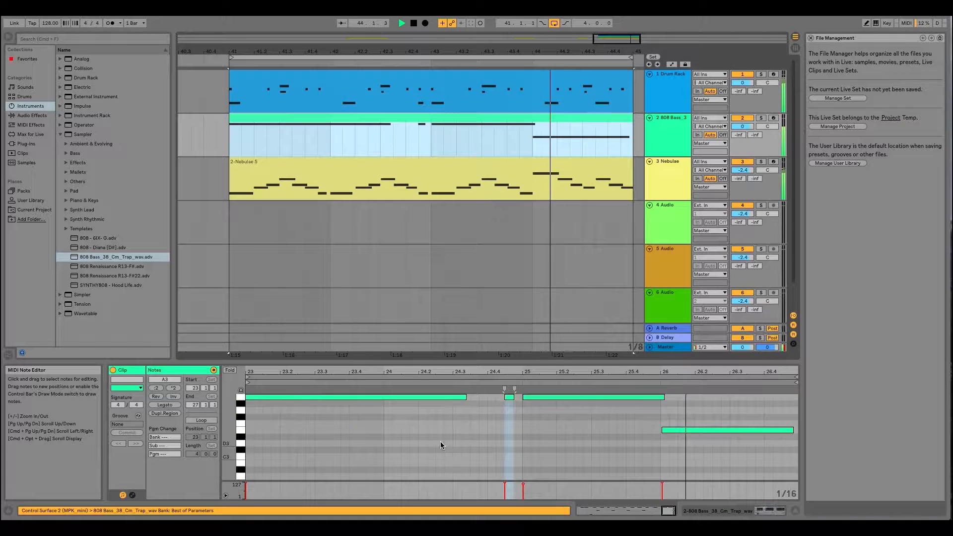
{"action": "scroll", "coordinate": [438, 439], "scroll_direction": "left", "scroll_amount": 3}
{"action": "left_click", "coordinate": [477, 397]}
{"action": "left_click_drag", "start_coordinate": [544, 397], "coordinate": [498, 398]}
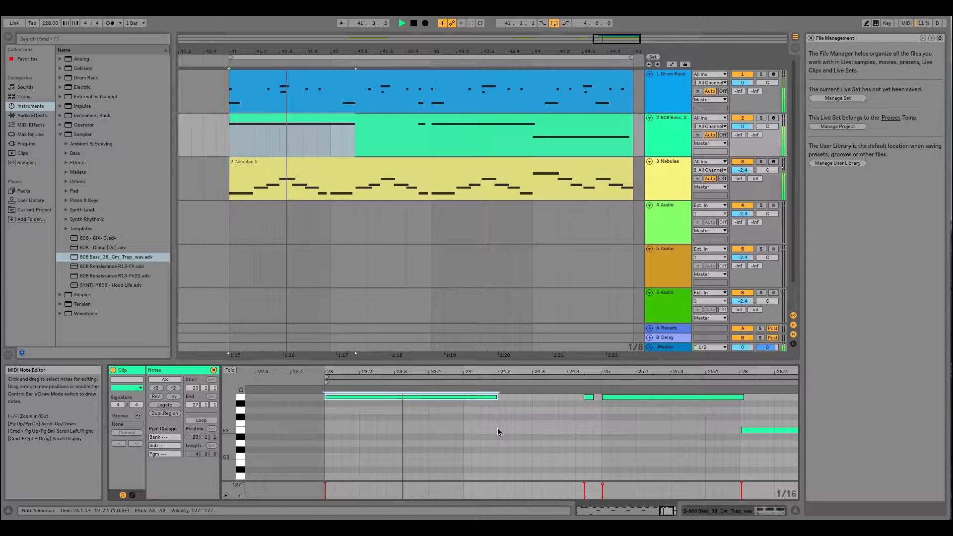
{"action": "left_click_drag", "start_coordinate": [497, 398], "coordinate": [480, 397]}
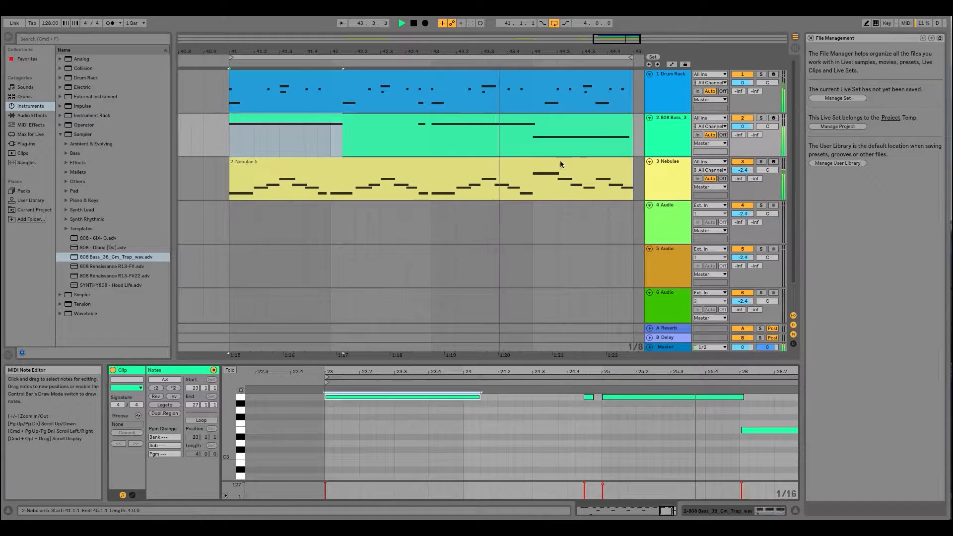
- Examine the 808 bass track's Sampler, comparing the sample's loop settings with the filter and volume envelope settings
{"action": "left_click", "coordinate": [673, 119]}
{"action": "double_click", "coordinate": [673, 118]}
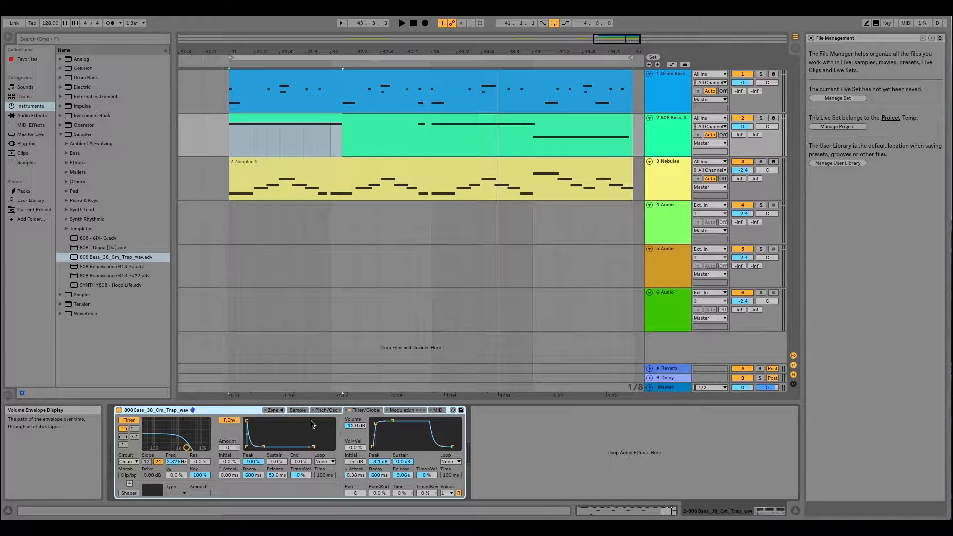
{"action": "left_click", "coordinate": [297, 411]}
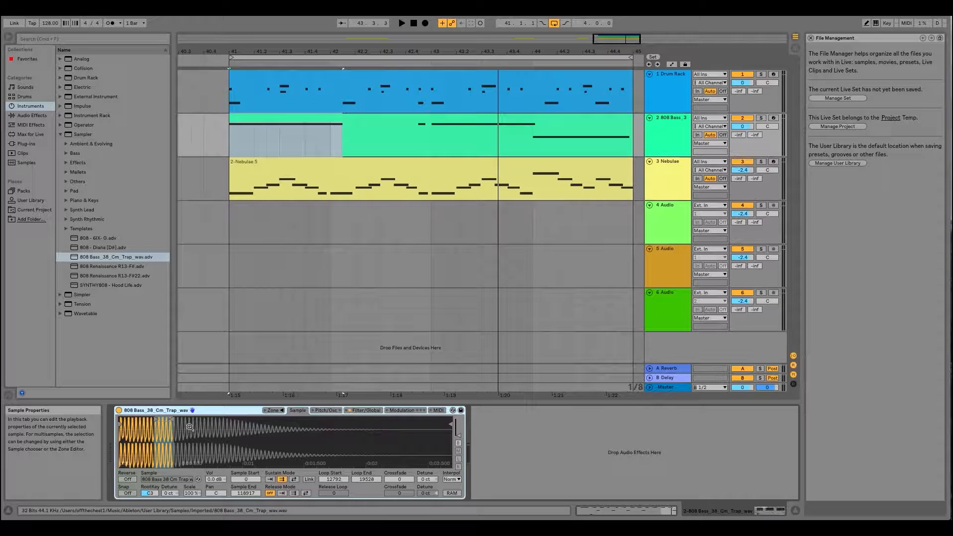
{"action": "left_click", "coordinate": [366, 411]}
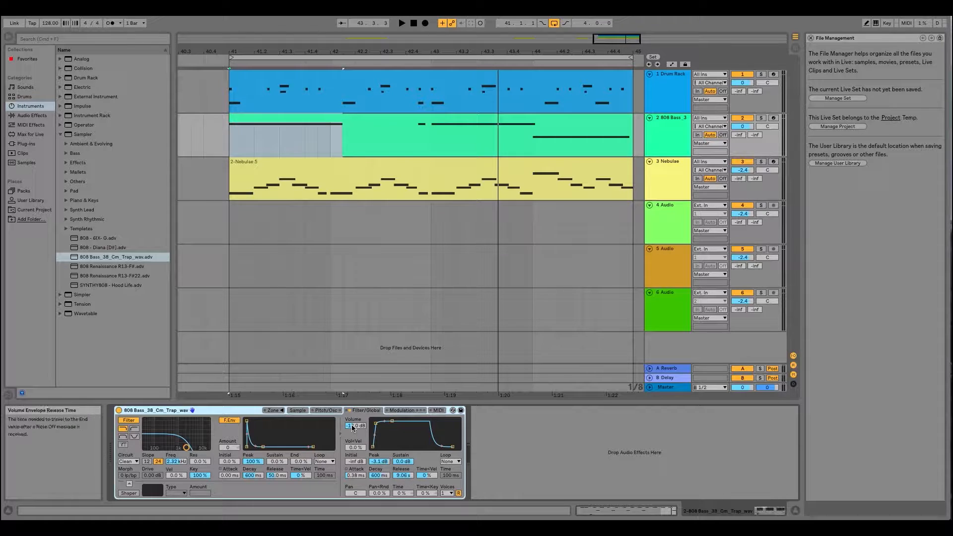
{"action": "left_click", "coordinate": [299, 410]}
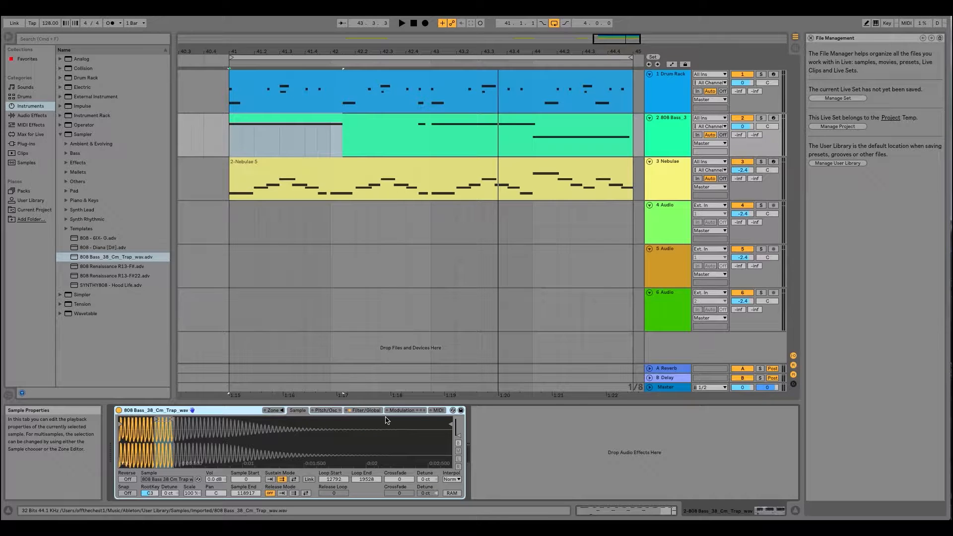
{"action": "left_click", "coordinate": [367, 410]}
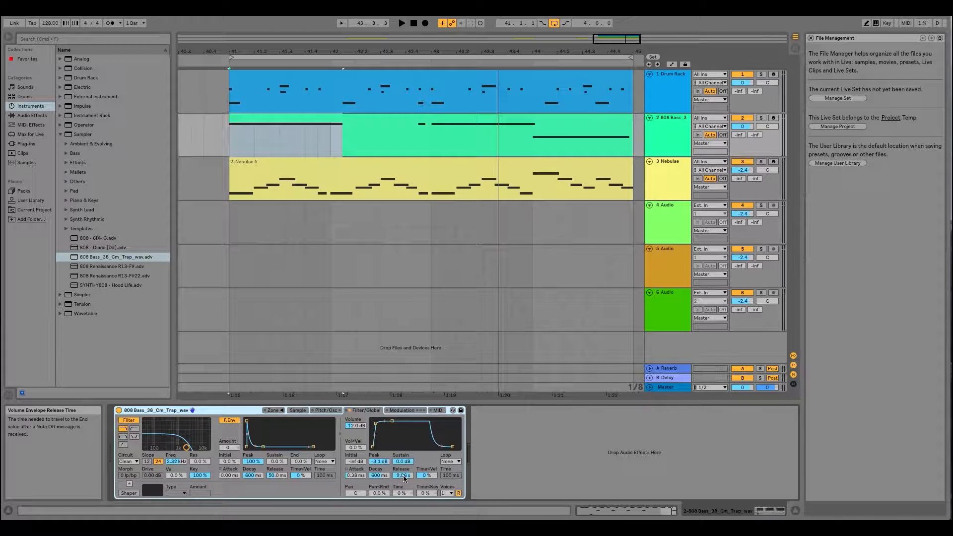
- Solo the 808 bass track and play the loop from bar 41
{"action": "left_click", "coordinate": [237, 140]}
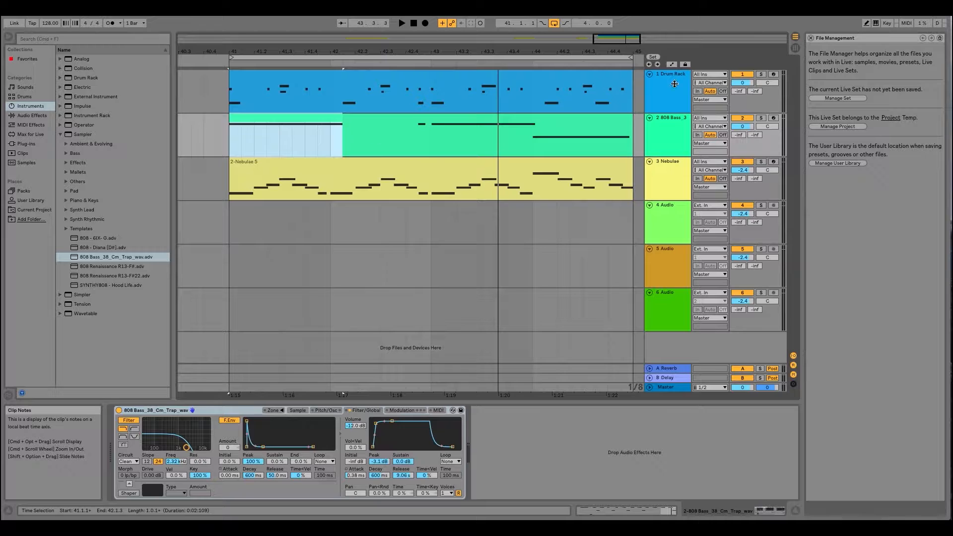
{"action": "left_click", "coordinate": [761, 118]}
{"action": "key", "text": "space"}
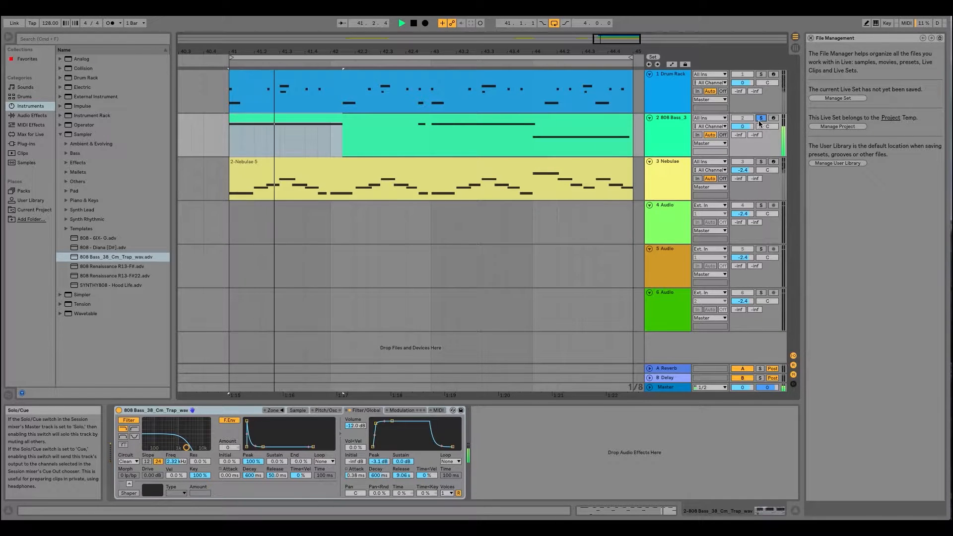
- Trim the end of the first long A3 note in the 808 bass clip to 24.1.2
{"action": "left_click", "coordinate": [415, 124]}
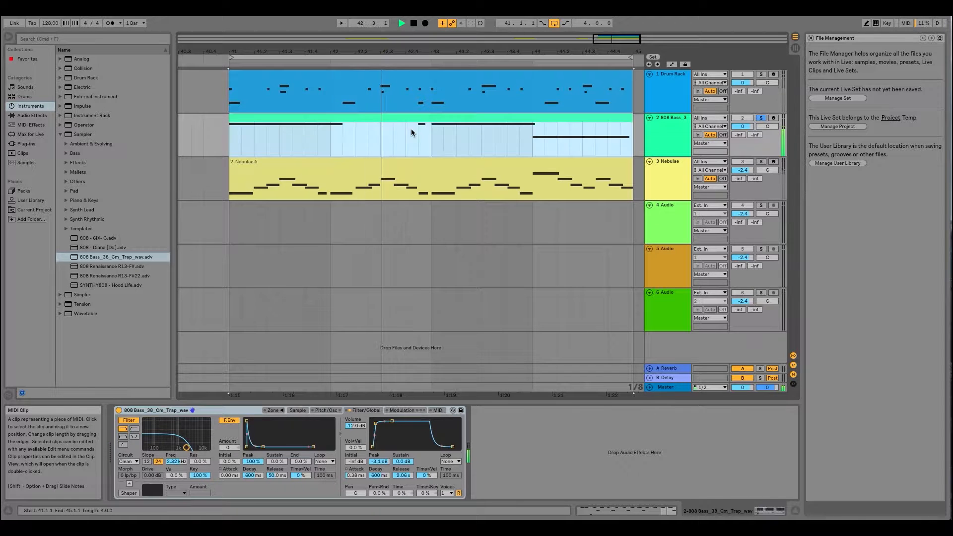
{"action": "double_click", "coordinate": [374, 121]}
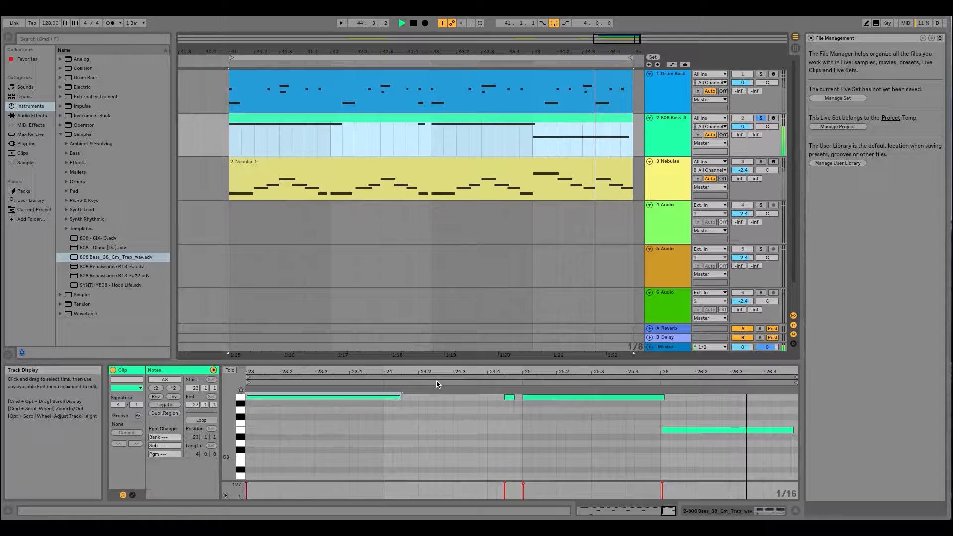
{"action": "left_click", "coordinate": [407, 400]}
{"action": "left_click", "coordinate": [401, 397]}
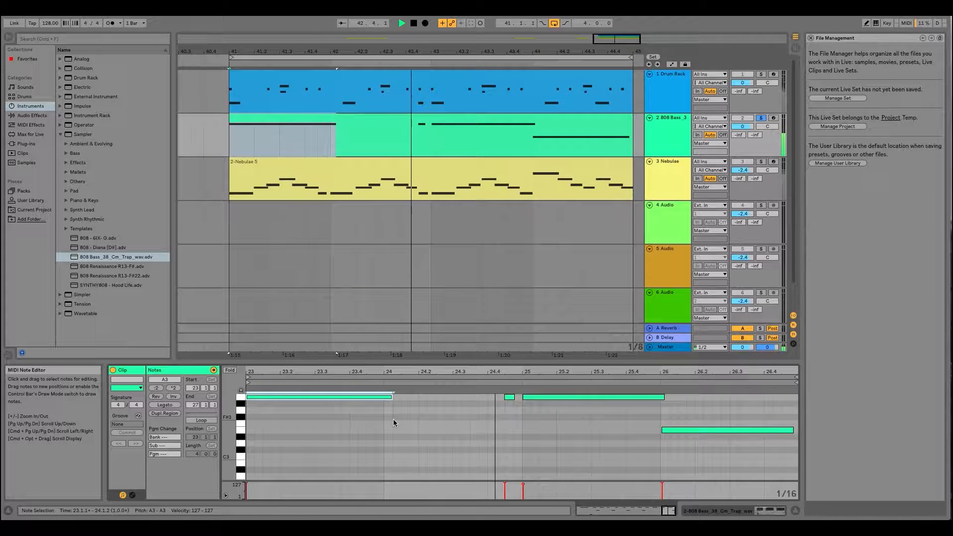
- Unsolo the 808 bass track in Session View with the Master track's device chain shown
{"action": "left_click", "coordinate": [681, 120]}
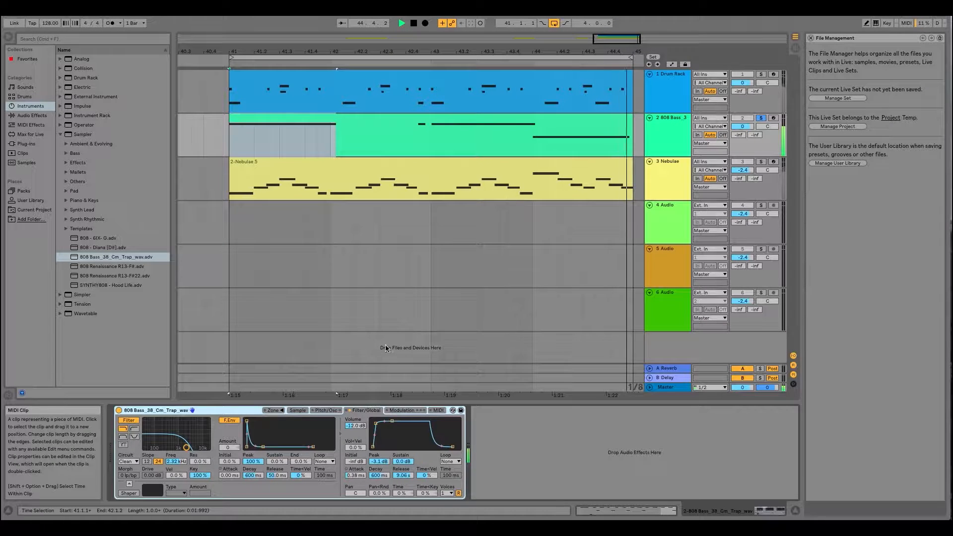
{"action": "left_click", "coordinate": [795, 48]}
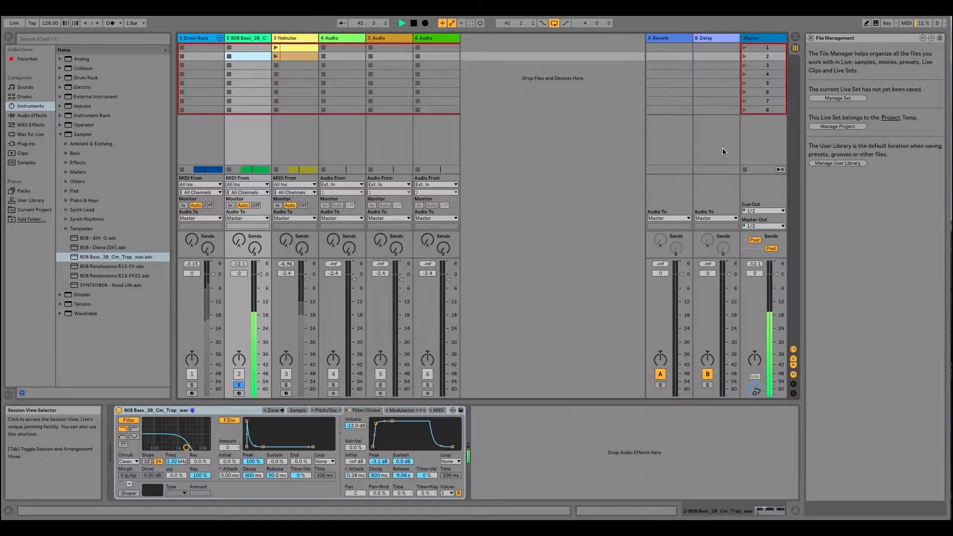
{"action": "left_click", "coordinate": [760, 39]}
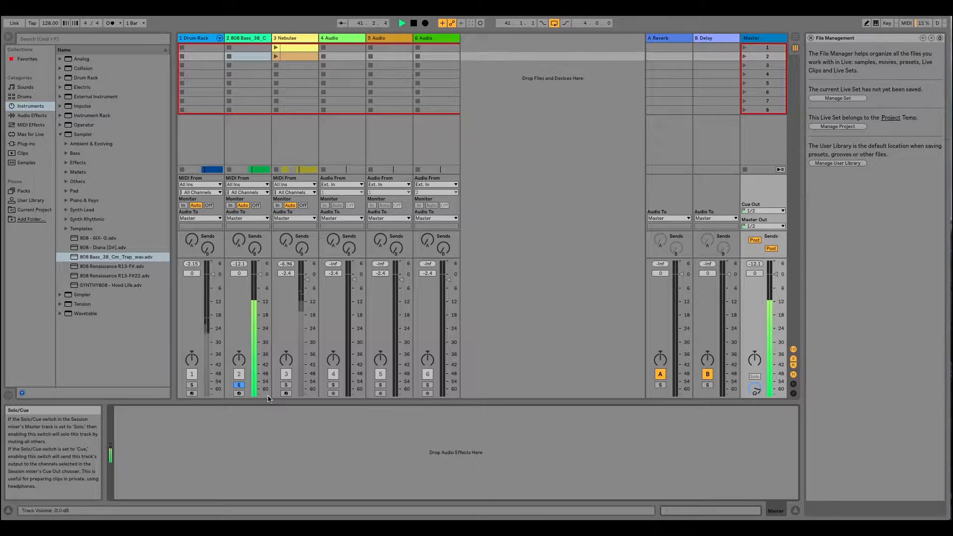
{"action": "left_click", "coordinate": [239, 386]}
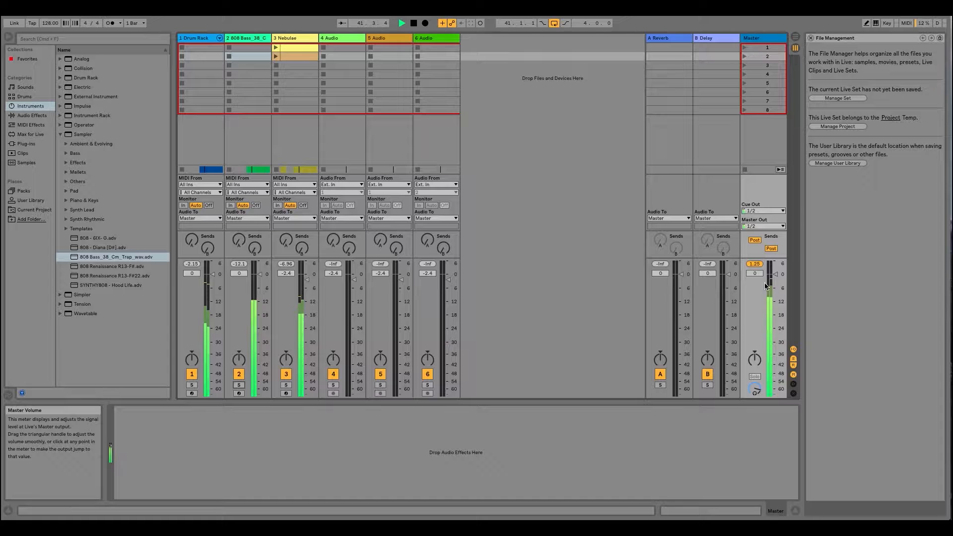
- Lower all six tracks together, putting Drum Rack and 808 bass at -4.1 dB and Nebulae and the audio tracks at -6.5 dB
{"action": "left_click", "coordinate": [201, 40]}
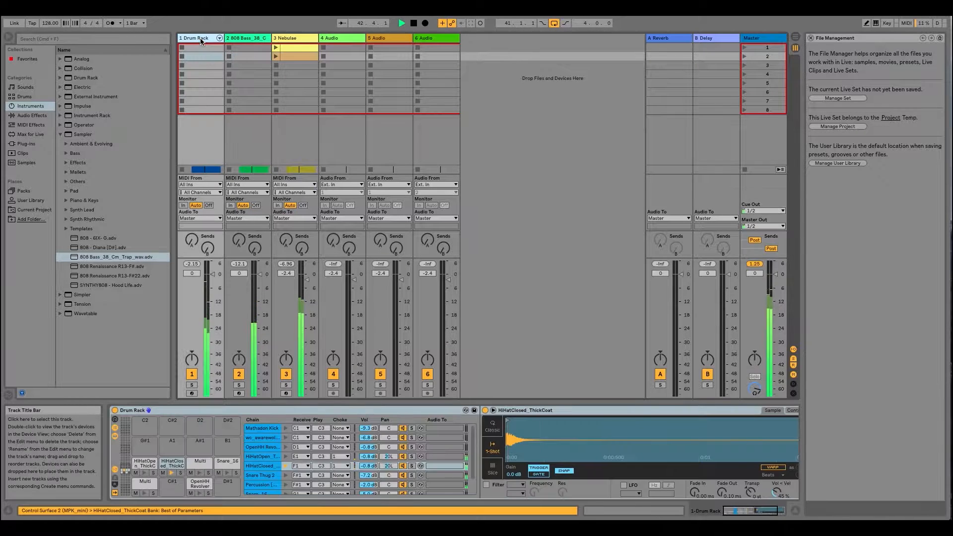
{"action": "left_click", "coordinate": [437, 40]}
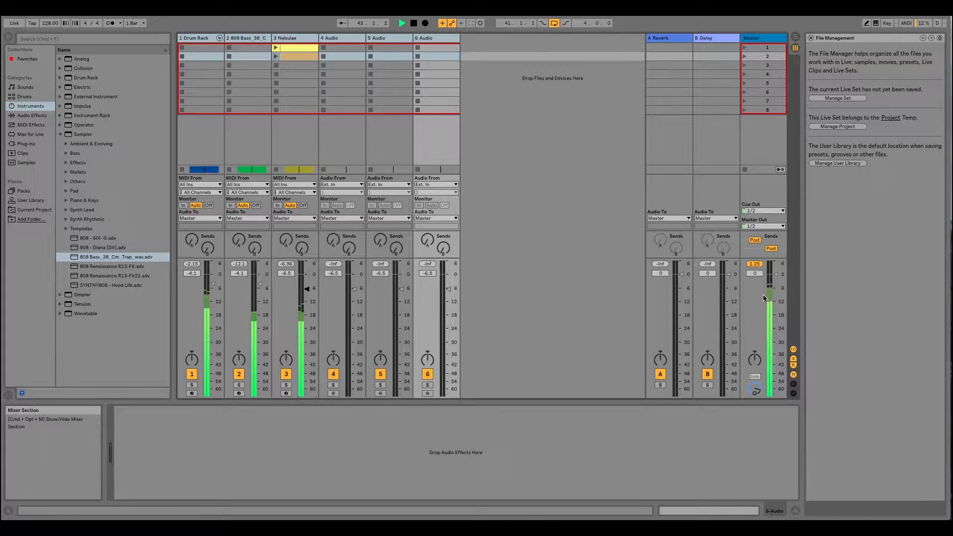
{"action": "left_click", "coordinate": [764, 40]}
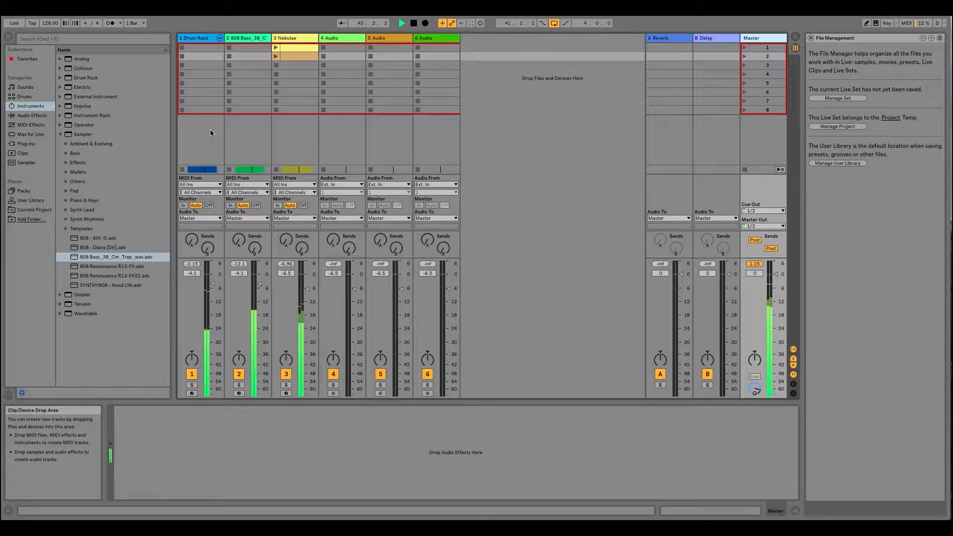
- Raise the 808 bass track's volume to -2.4 dB in the Session View mixer
{"action": "key", "text": "Tab"}
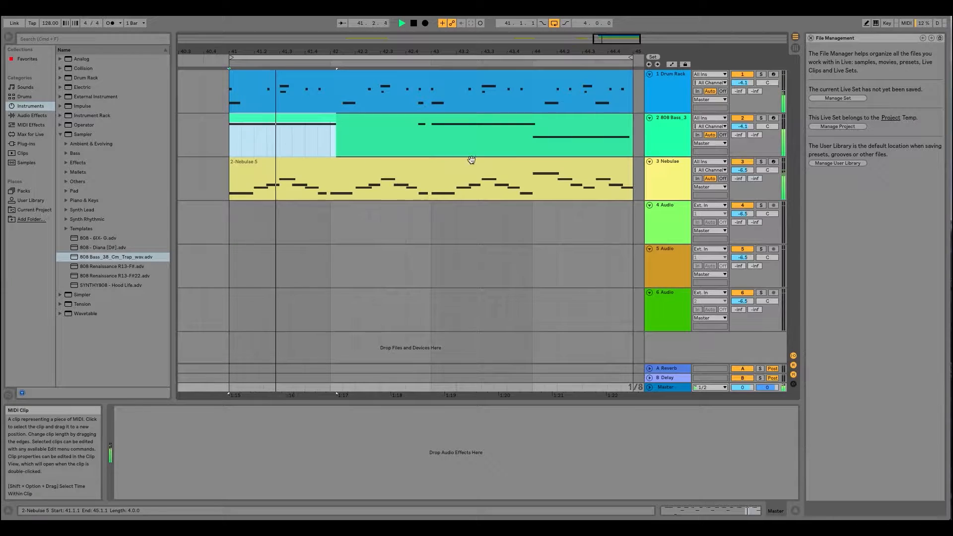
{"action": "left_click", "coordinate": [674, 118]}
{"action": "key", "text": "Tab"}
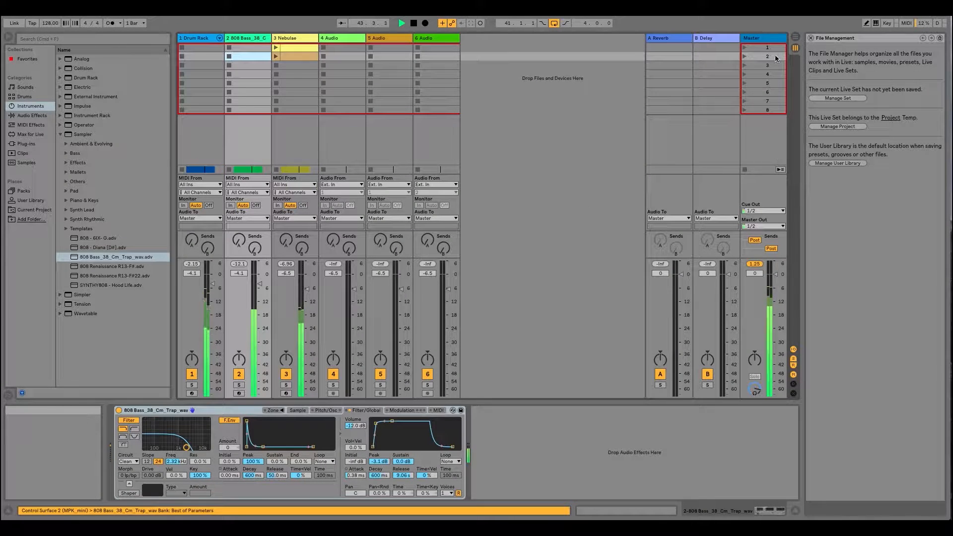
{"action": "left_click", "coordinate": [771, 38]}
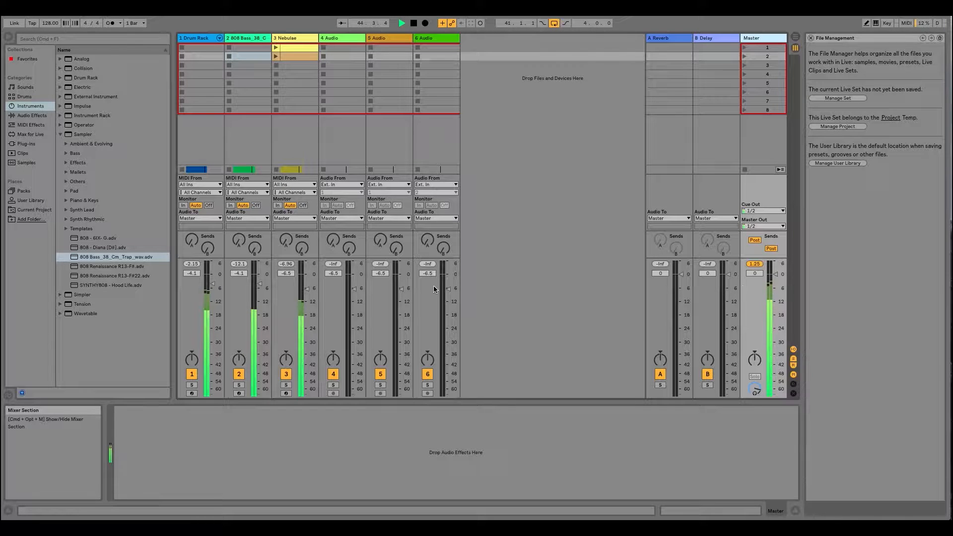
{"action": "left_click", "coordinate": [261, 38]}
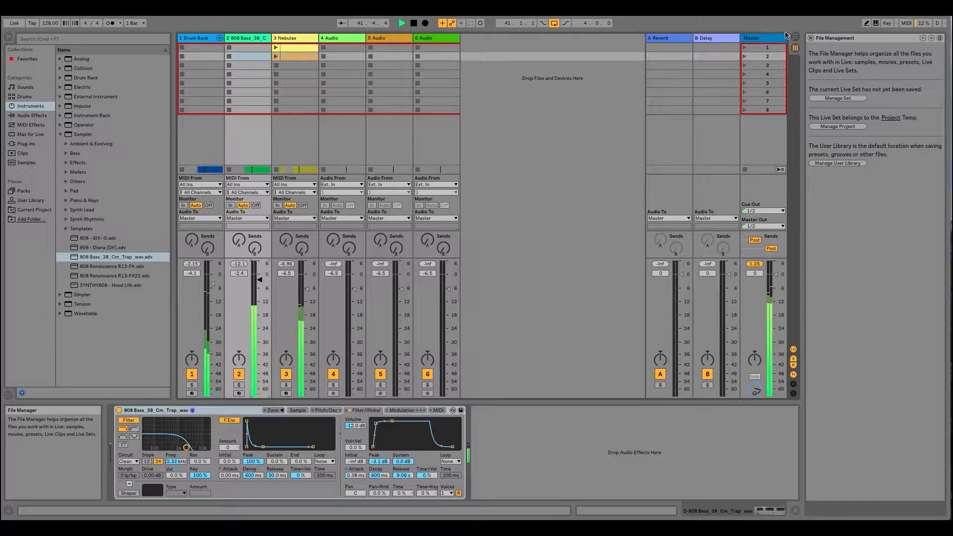
- Load the Limiter's Push preset onto the Master track
{"action": "left_click", "coordinate": [773, 42]}
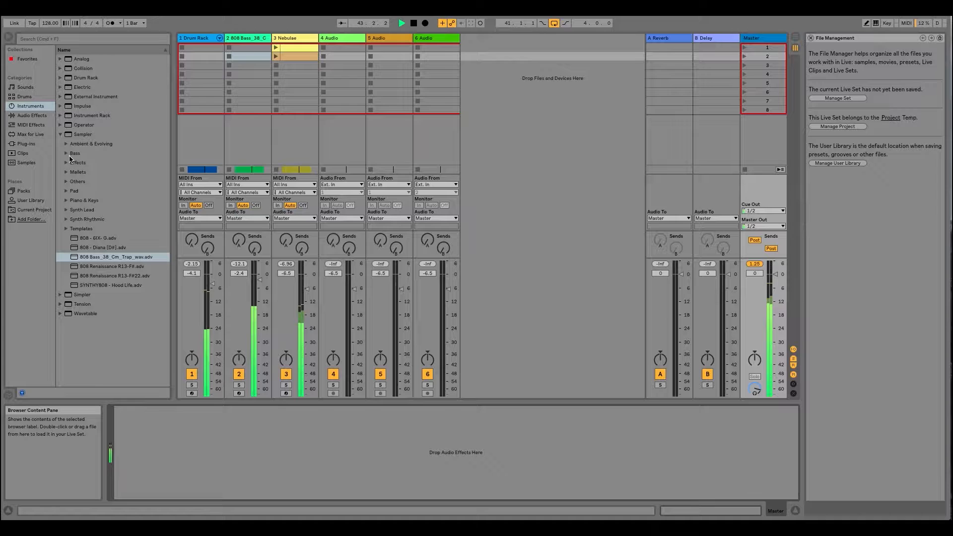
{"action": "left_click", "coordinate": [30, 117]}
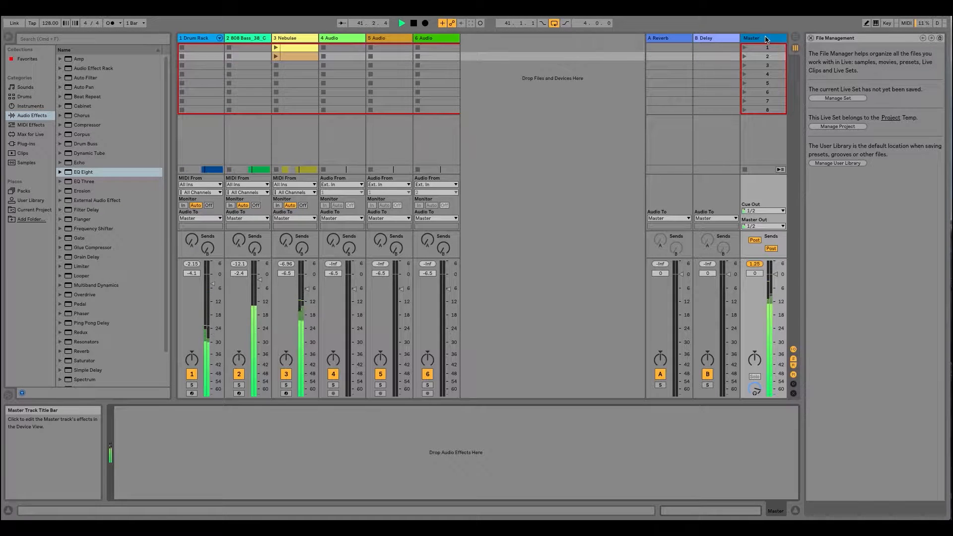
{"action": "left_click", "coordinate": [60, 267]}
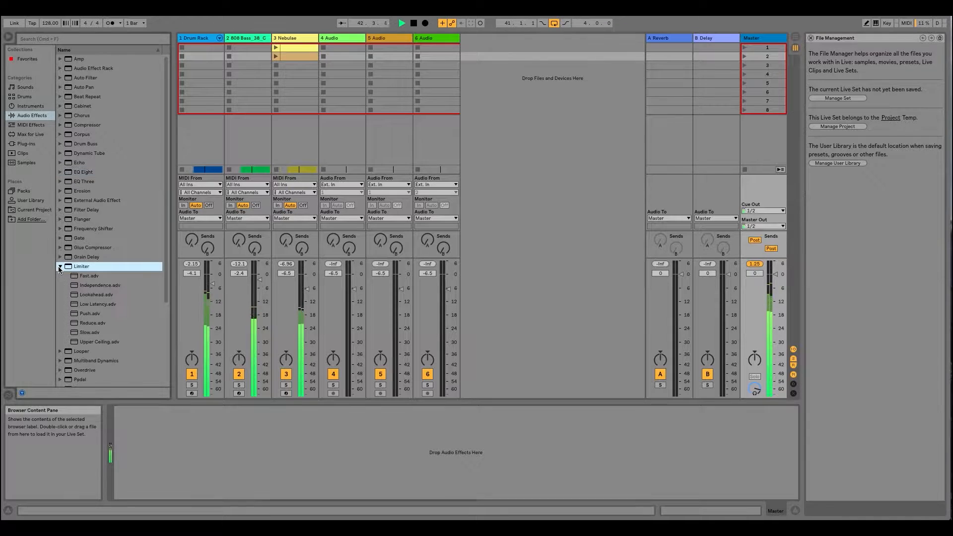
{"action": "left_click_drag", "start_coordinate": [86, 316], "coordinate": [229, 476]}
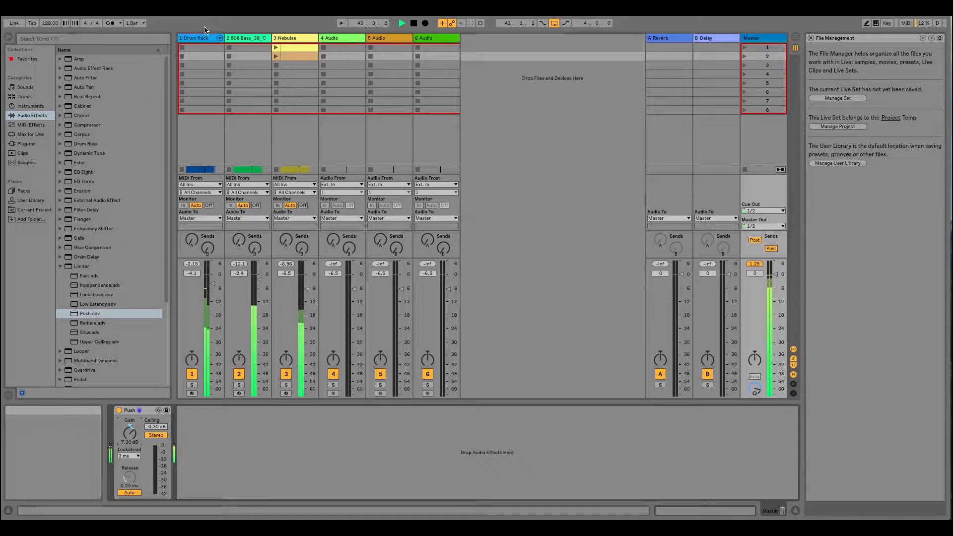
- Unfold the Drum Rack's chains in the mixer and lower the HiHatOpen and HiHatClosed chain volumes to -7.5 dB
{"action": "left_click", "coordinate": [219, 38]}
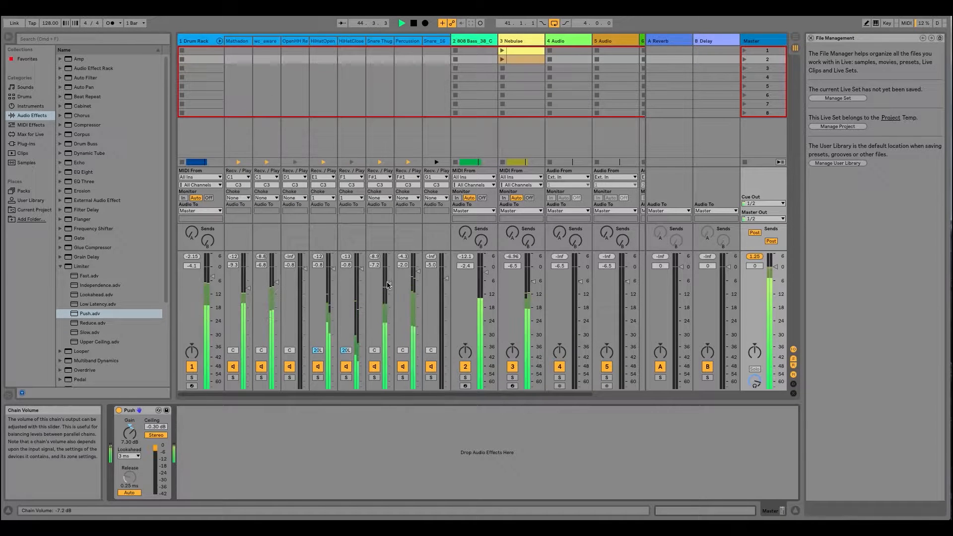
{"action": "left_click", "coordinate": [307, 41]}
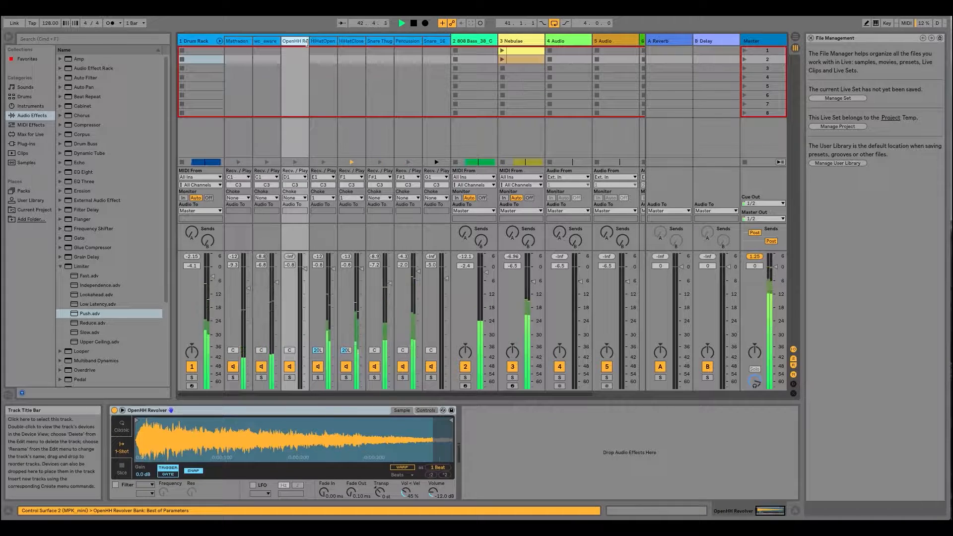
{"action": "left_click", "coordinate": [324, 42]}
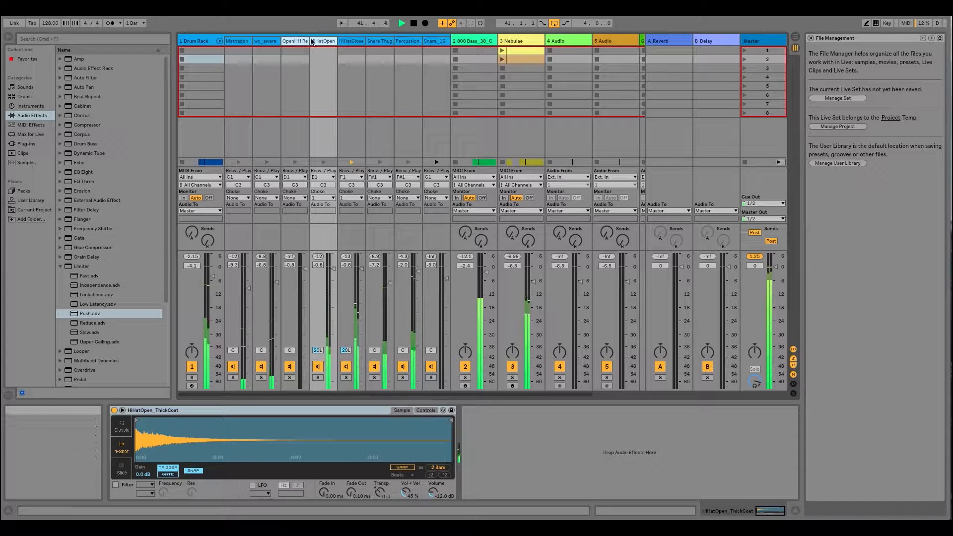
{"action": "left_click", "coordinate": [326, 43]}
{"action": "left_click", "coordinate": [350, 42]}
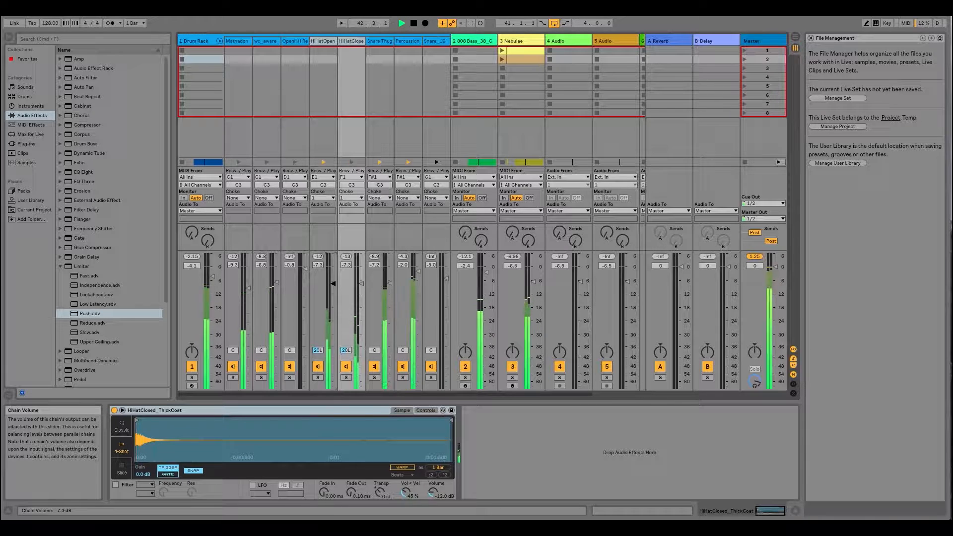
{"action": "left_click", "coordinate": [201, 41]}
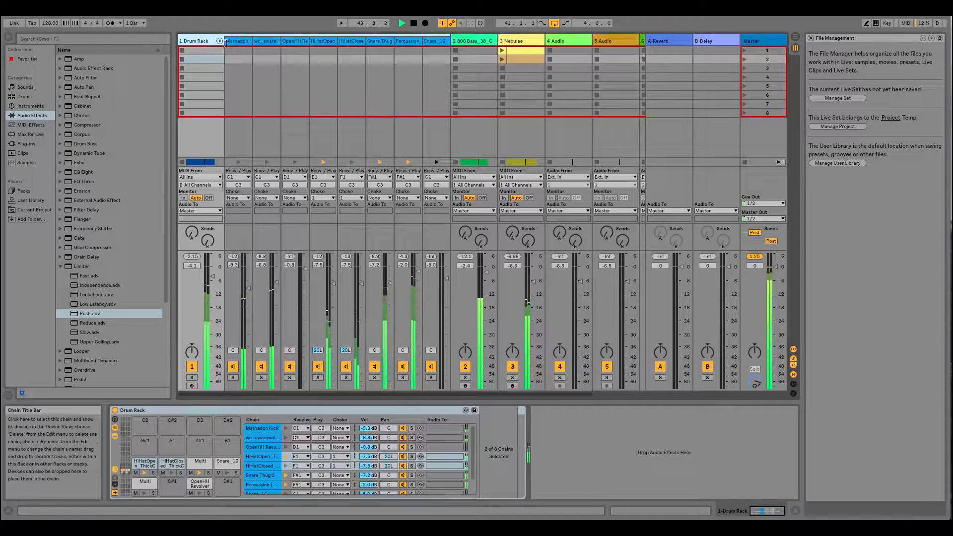
- Fold the Drum Rack's chains in the mixer and open the bar 41 drum clip's notes from Arrangement View
{"action": "left_click", "coordinate": [220, 41]}
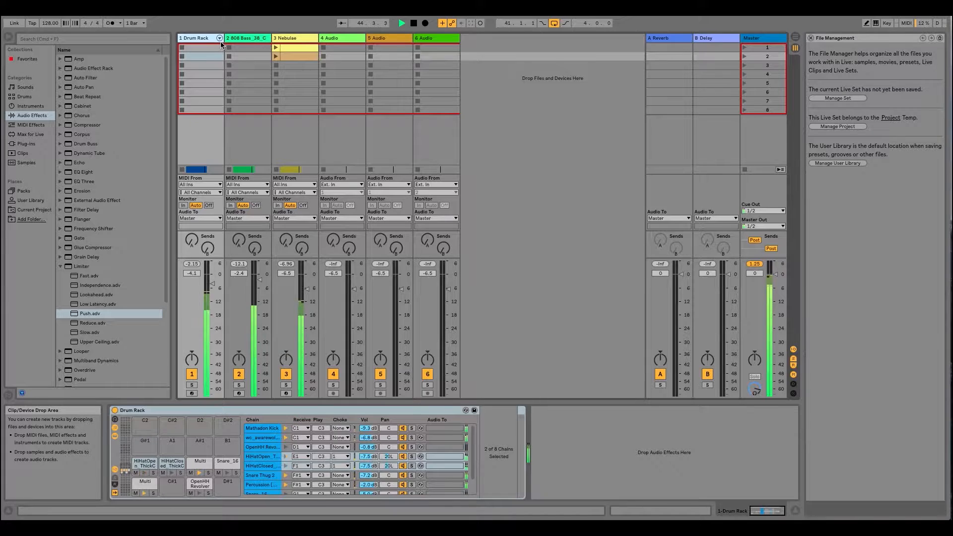
{"action": "key", "text": "Tab"}
{"action": "left_click_drag", "start_coordinate": [489, 53], "coordinate": [464, 50]}
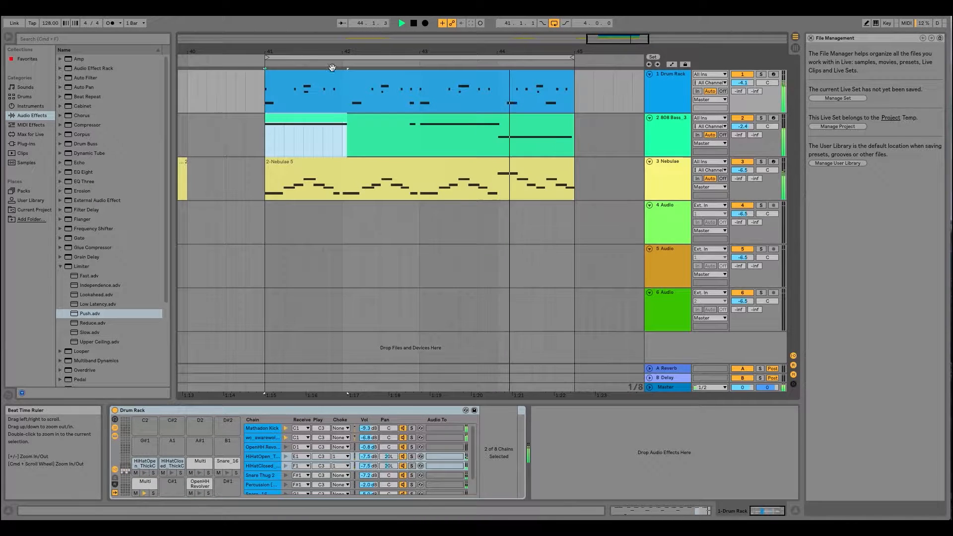
{"action": "double_click", "coordinate": [353, 75]}
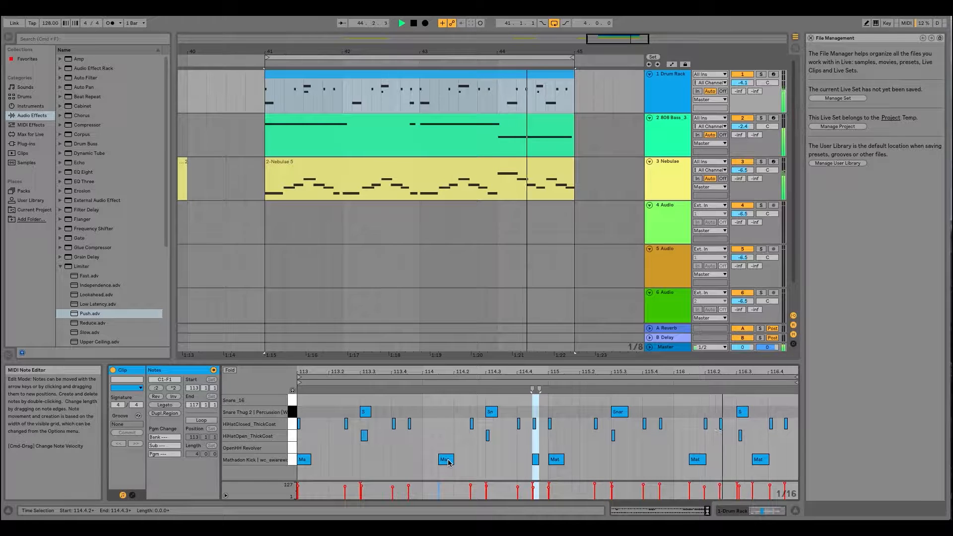
- Copy the four-bar drum clip at bar 41 to bar 33 on the Drum Rack track
{"action": "left_click_drag", "start_coordinate": [396, 51], "coordinate": [495, 34]}
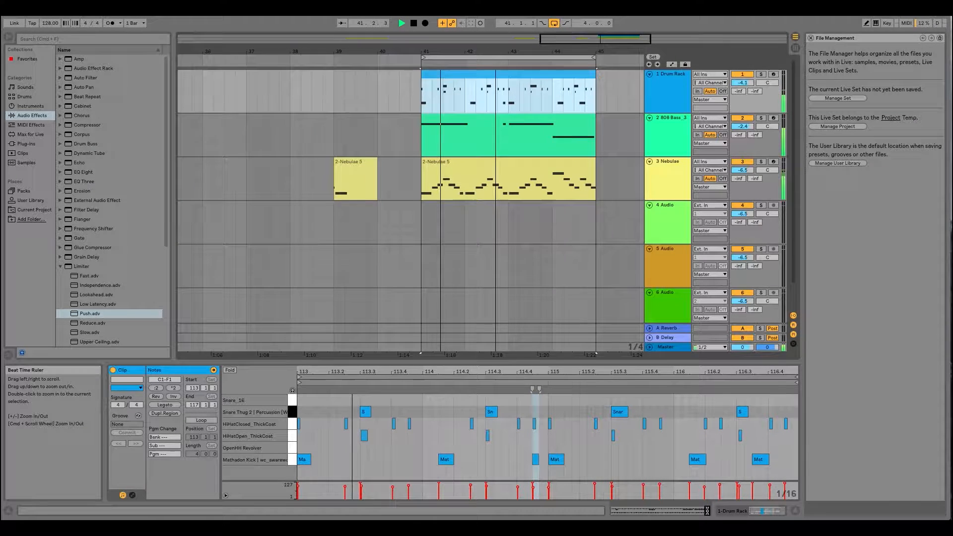
{"action": "left_click_drag", "start_coordinate": [511, 89], "coordinate": [298, 91]}
{"action": "scroll", "coordinate": [298, 92], "scroll_direction": "left", "scroll_amount": 4}
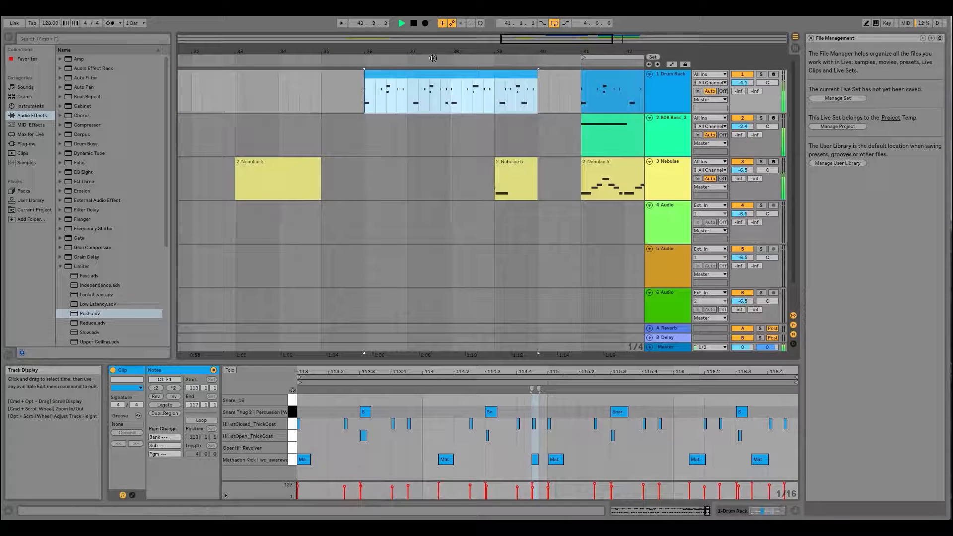
{"action": "left_click_drag", "start_coordinate": [427, 74], "coordinate": [298, 75]}
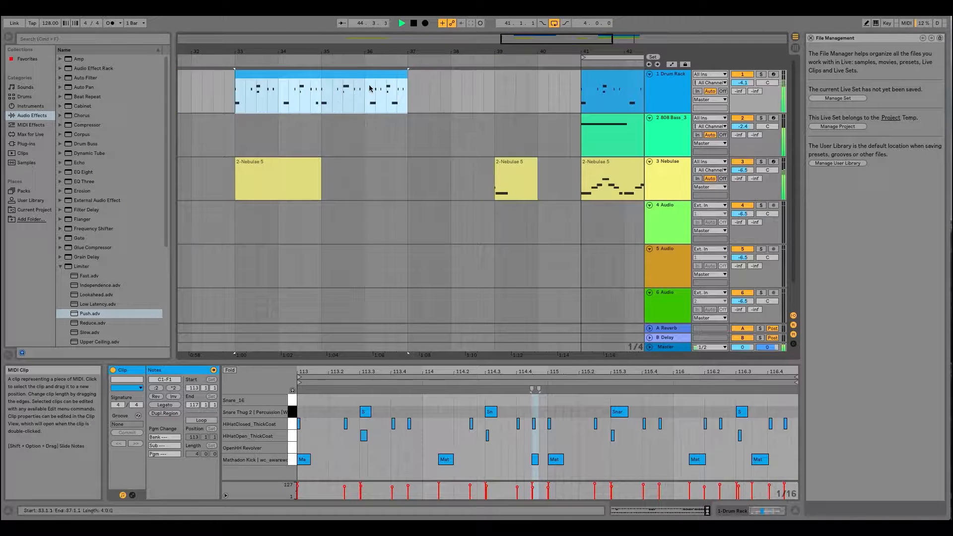
- Delete the Mathadon Kick note at about 114.1.3 in the drum clip at bar 41
{"action": "scroll", "coordinate": [369, 88], "scroll_direction": "right", "scroll_amount": 3}
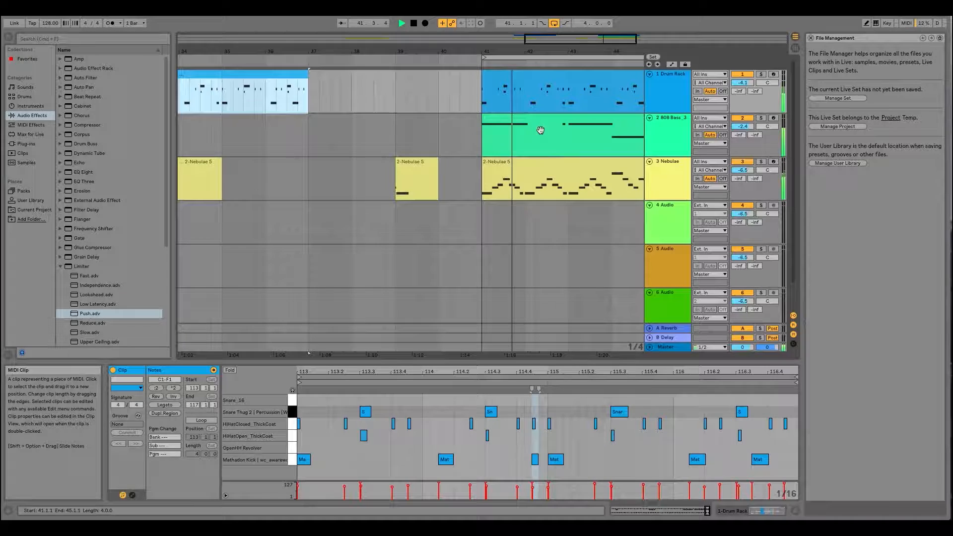
{"action": "left_click_drag", "start_coordinate": [548, 53], "coordinate": [408, 53]}
{"action": "left_click", "coordinate": [416, 75]}
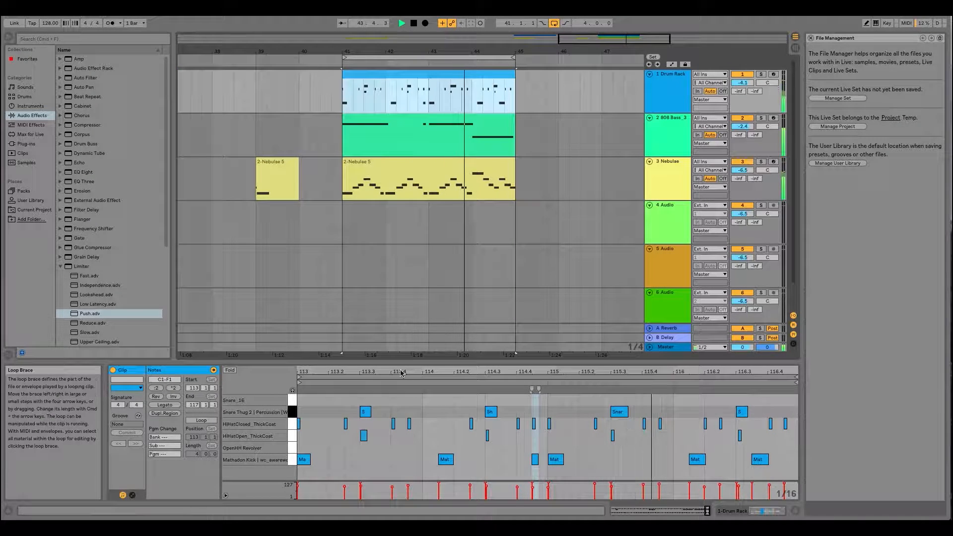
{"action": "left_click", "coordinate": [419, 75]}
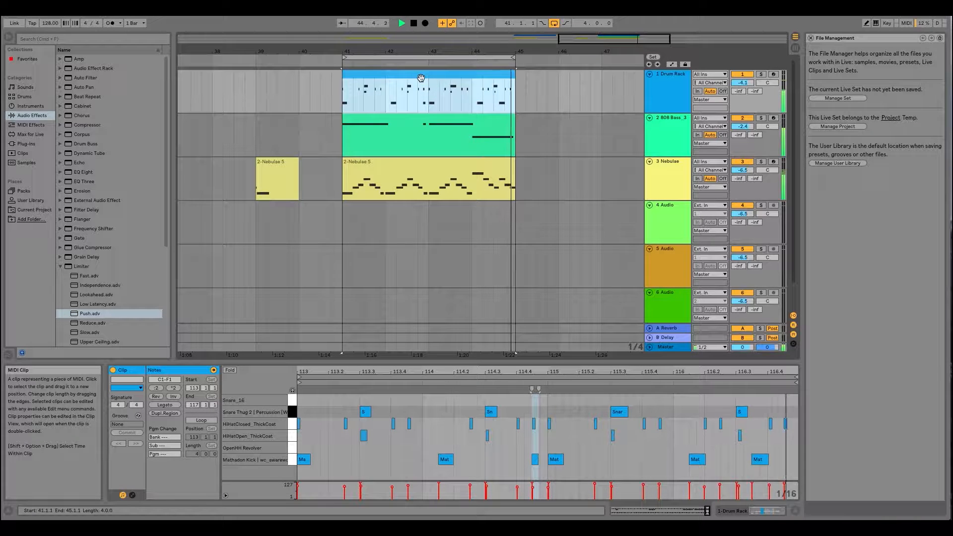
{"action": "double_click", "coordinate": [443, 457]}
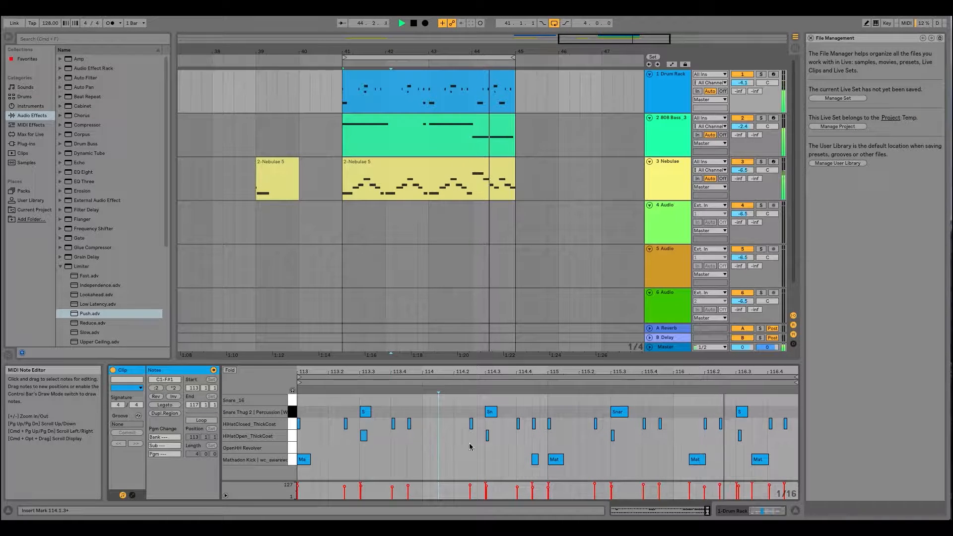
- Copy the closed hi-hat note just before bar 116 to 116.1.1, and play back the loop to check it
{"action": "left_click_drag", "start_coordinate": [673, 372], "coordinate": [658, 425]}
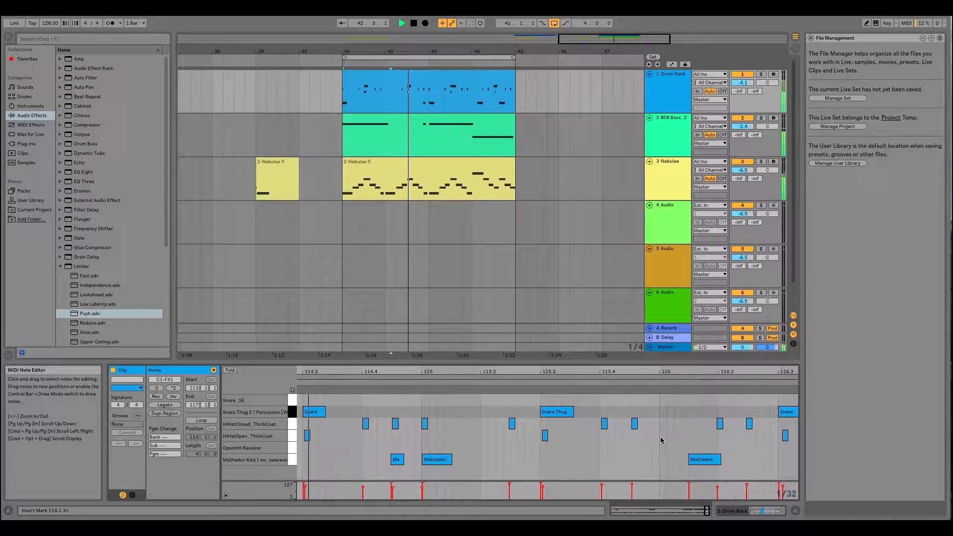
{"action": "left_click_drag", "start_coordinate": [634, 424], "coordinate": [662, 425]}
{"action": "left_click_drag", "start_coordinate": [733, 381], "coordinate": [733, 370]}
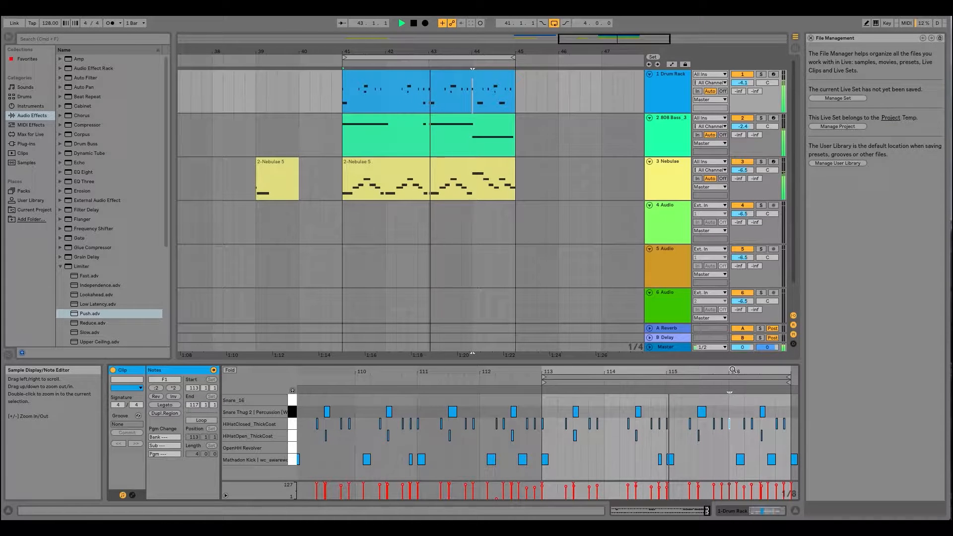
{"action": "key", "text": "space"}
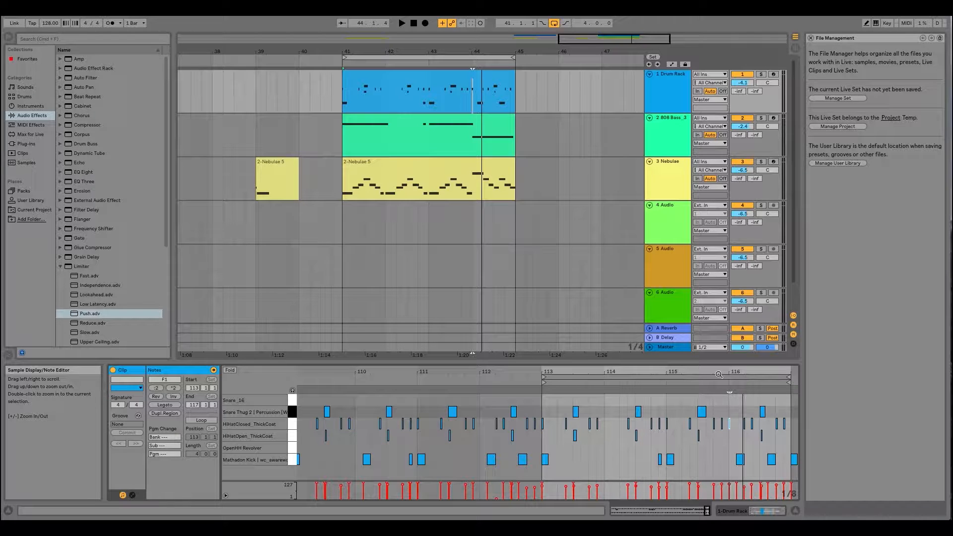
{"action": "key", "text": "space"}
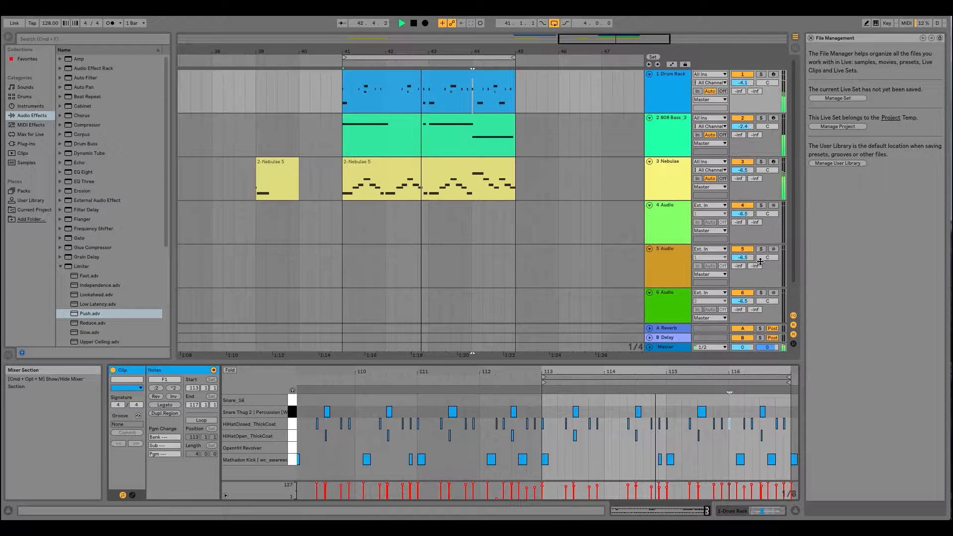
{"action": "key", "text": "space"}
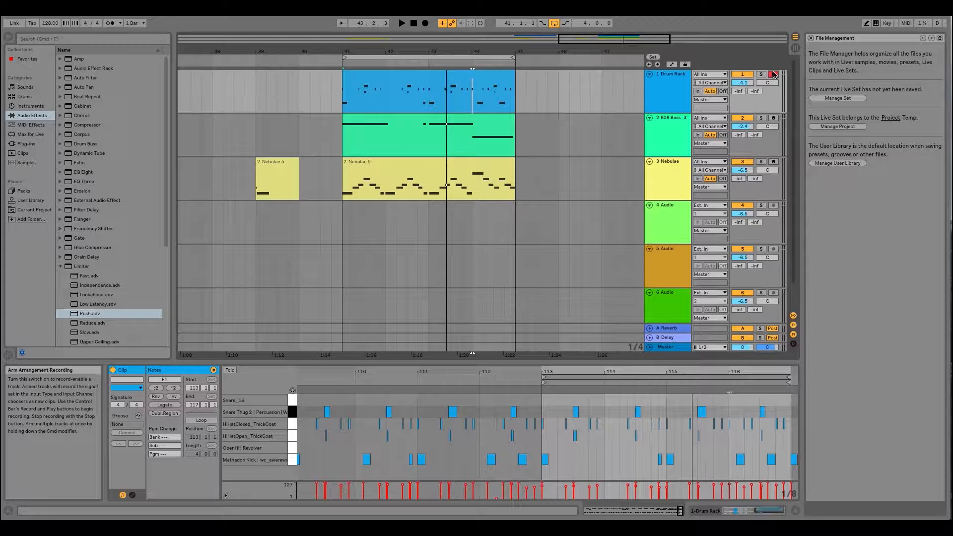
- Copy the closed hi-hat note at 113.4 three times to build a fast roll leading to the next closed hi-hat
{"action": "left_click_drag", "start_coordinate": [421, 51], "coordinate": [382, 107]}
{"action": "left_click_drag", "start_coordinate": [589, 371], "coordinate": [588, 397]}
{"action": "left_click", "coordinate": [529, 424]}
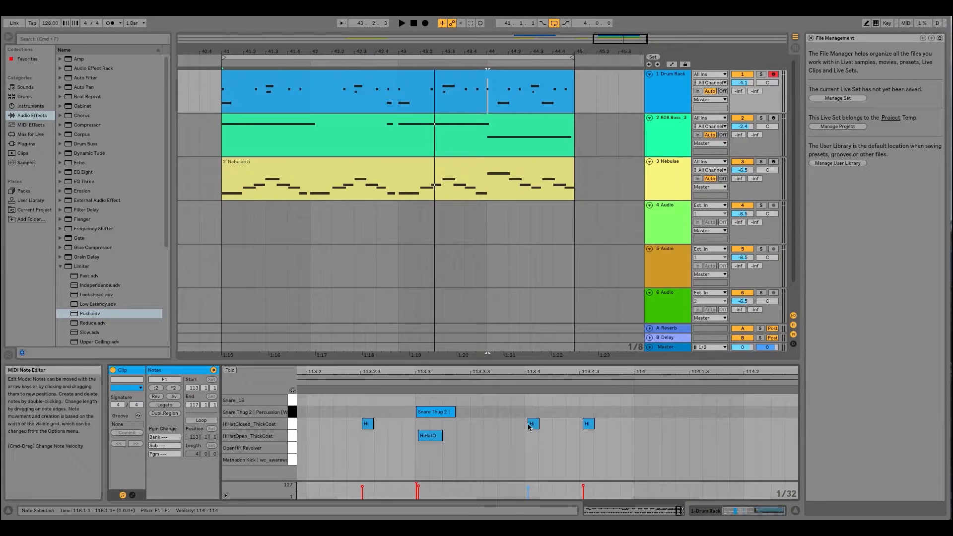
{"action": "left_click_drag", "start_coordinate": [532, 425], "coordinate": [570, 426]}
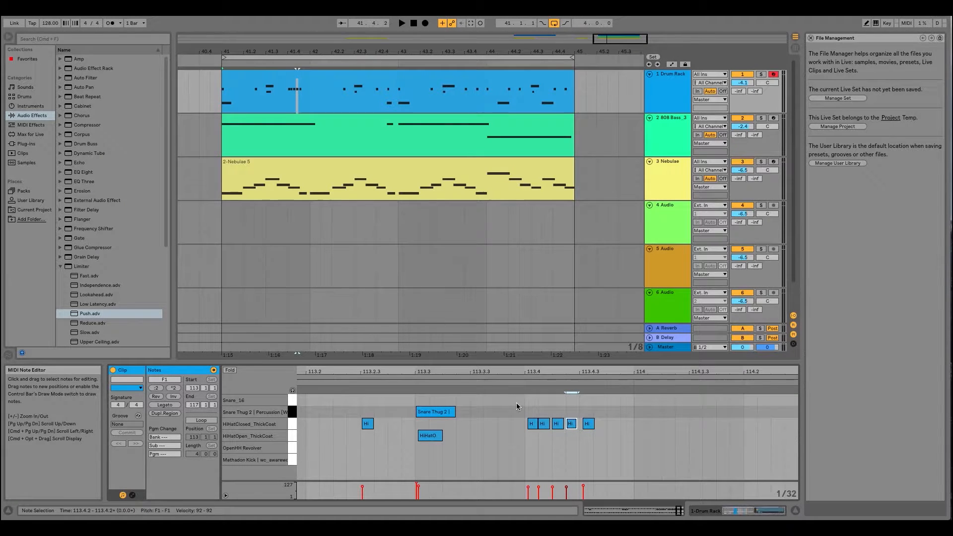
- Play back the loop with the hi-hat roll, and undo the three added closed hi-hat notes
{"action": "left_click", "coordinate": [511, 381]}
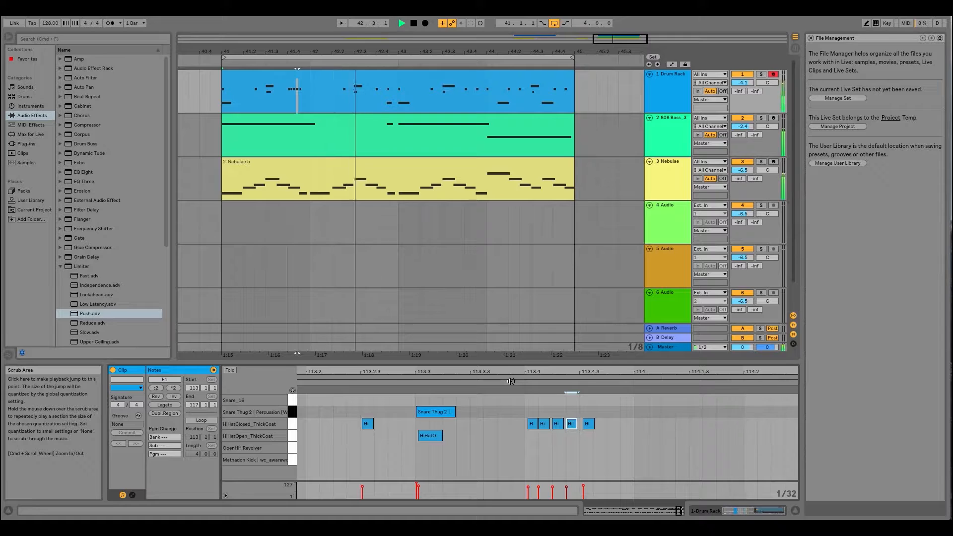
{"action": "left_click", "coordinate": [410, 380]}
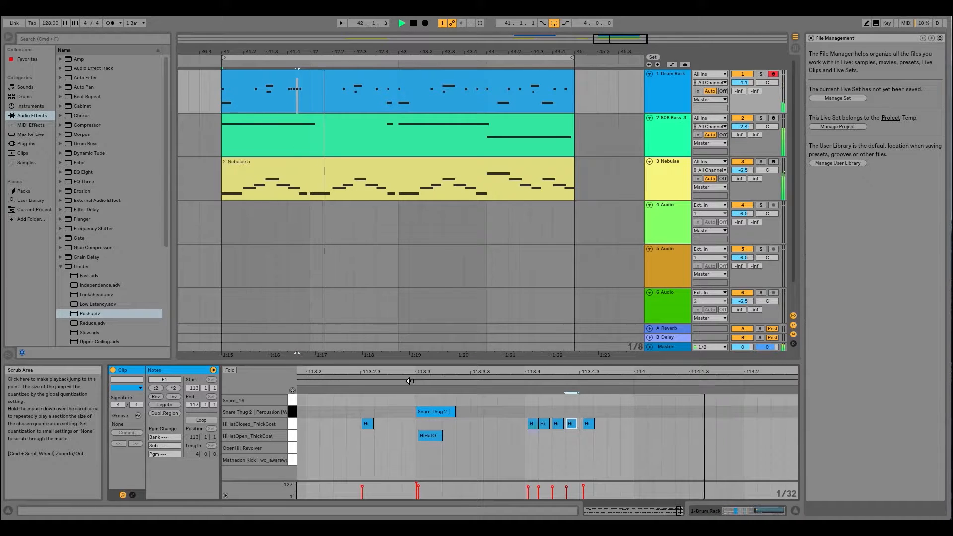
{"action": "left_click", "coordinate": [354, 383]}
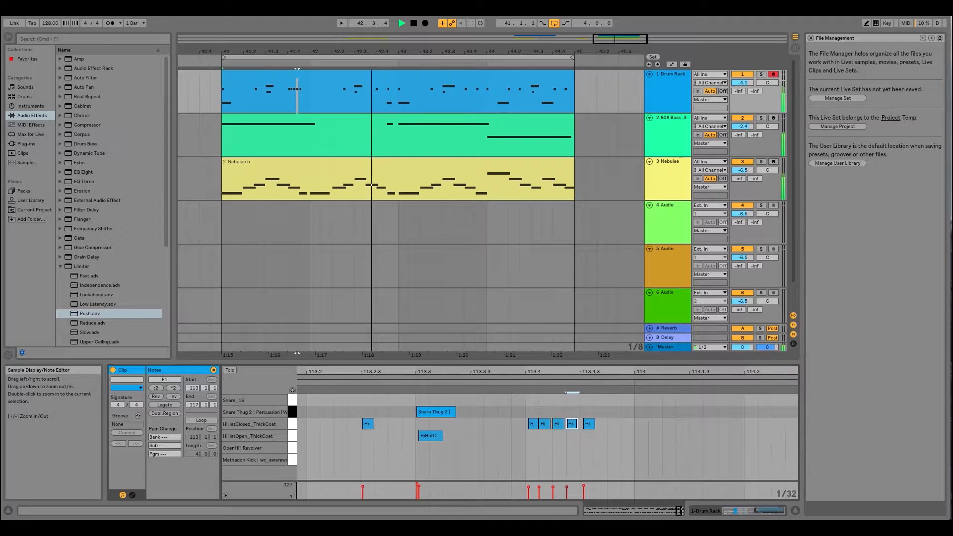
{"action": "left_click_drag", "start_coordinate": [354, 372], "coordinate": [348, 298]}
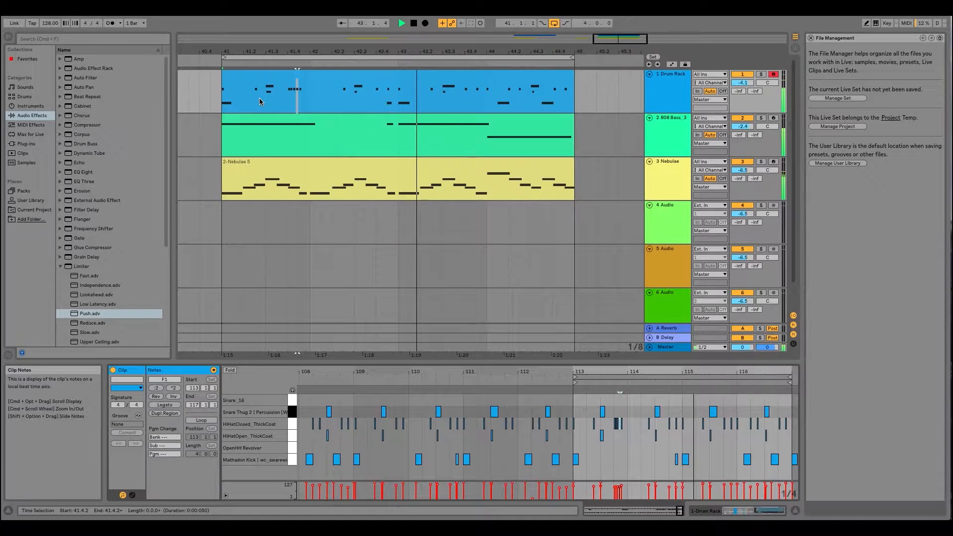
{"action": "left_click_drag", "start_coordinate": [617, 370], "coordinate": [562, 372]}
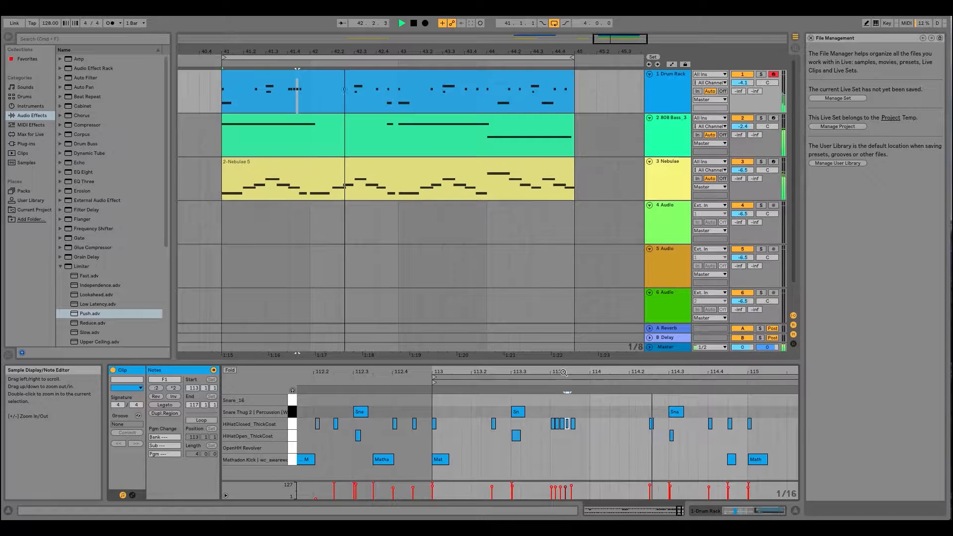
{"action": "left_click_drag", "start_coordinate": [562, 372], "coordinate": [563, 385]}
{"action": "key", "text": "super+z"}
{"action": "key", "text": "super+z"}
{"action": "key", "text": "super+z"}
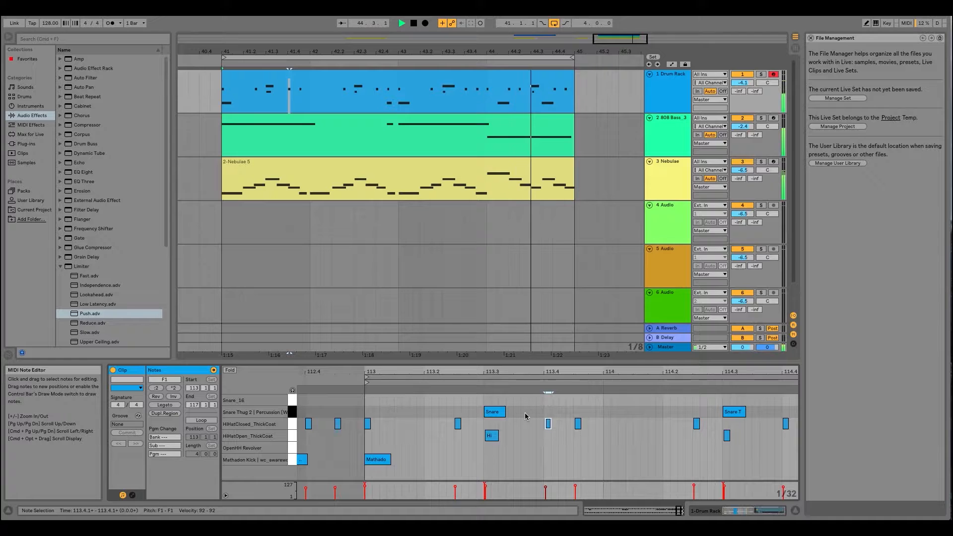
- Select the two closed hi-hat notes on beat 113.4 and nudge them slightly earlier
{"action": "left_click", "coordinate": [540, 411]}
{"action": "left_click_drag", "start_coordinate": [549, 372], "coordinate": [636, 434]}
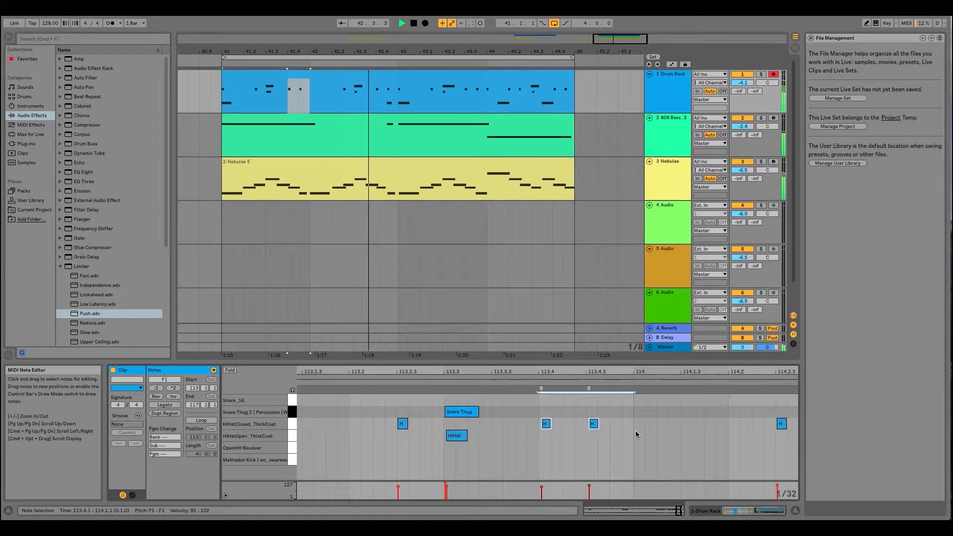
{"action": "key", "text": "super+Left"}
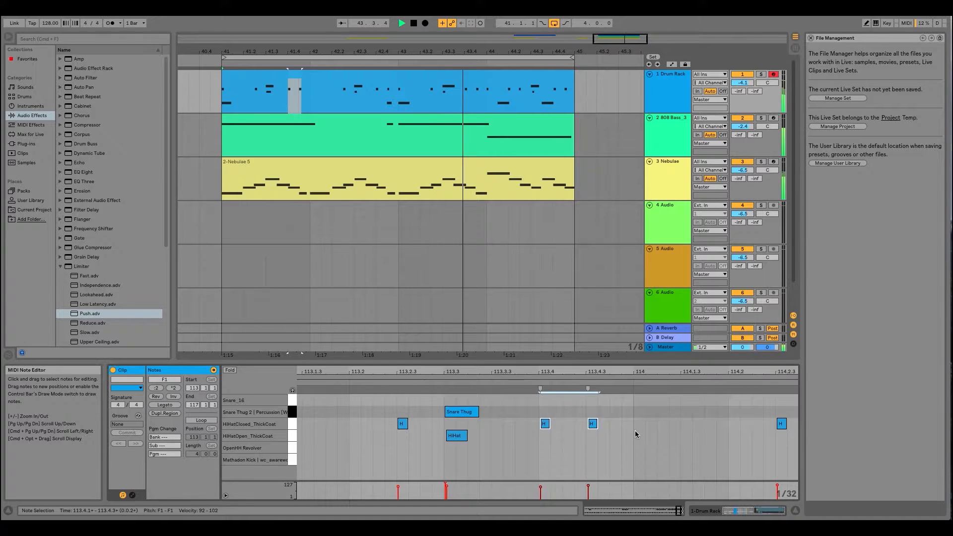
{"action": "left_click_drag", "start_coordinate": [469, 375], "coordinate": [469, 368]}
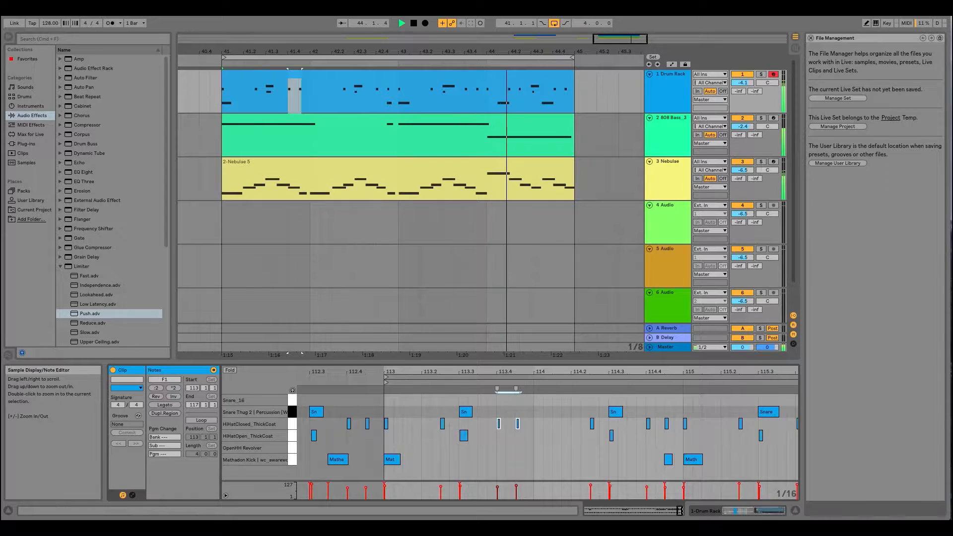
{"action": "left_click_drag", "start_coordinate": [468, 372], "coordinate": [467, 383]}
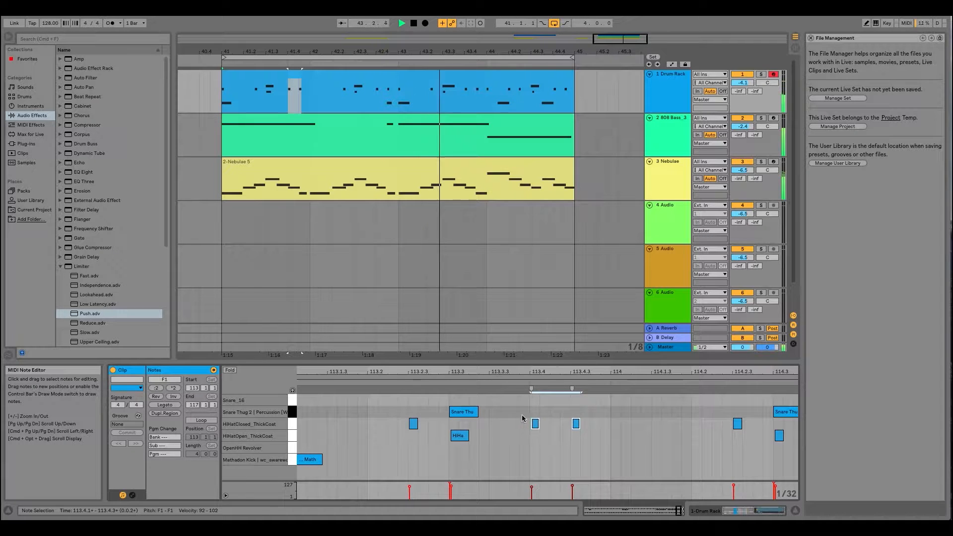
- Open the bar 41 Nebulae clip in the note editor and select all its B3 to D4 notes
{"action": "left_click", "coordinate": [425, 179]}
{"action": "left_click_drag", "start_coordinate": [331, 373], "coordinate": [501, 398]}
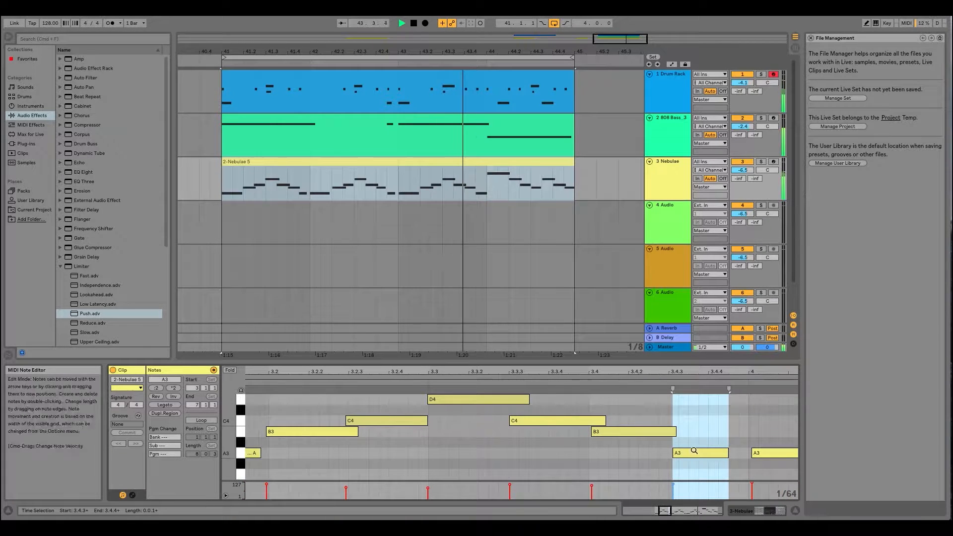
{"action": "left_click_drag", "start_coordinate": [683, 372], "coordinate": [443, 335]}
{"action": "left_click_drag", "start_coordinate": [439, 396], "coordinate": [773, 443]}
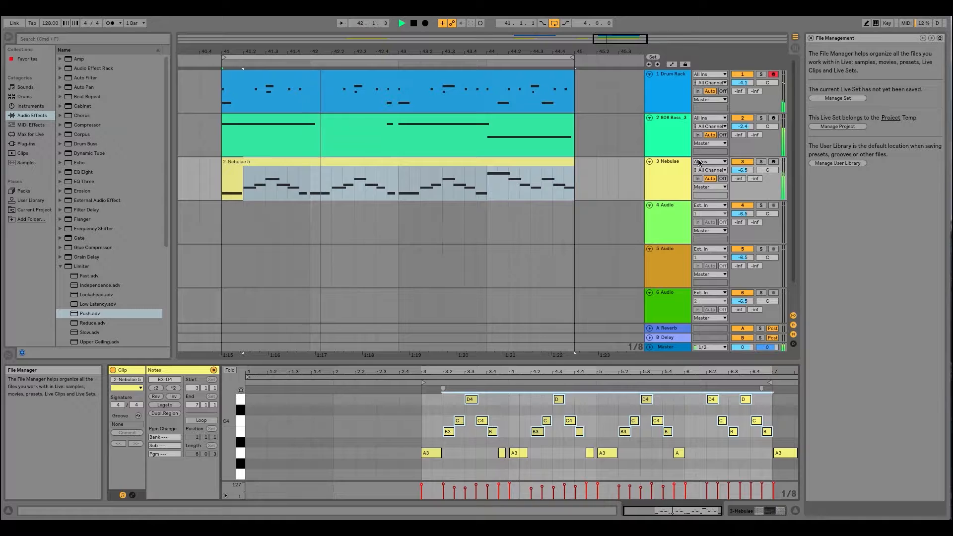
- Show the Nebulae track's devices, solo the track, and collapse the Limiter presets in the browser
{"action": "left_click", "coordinate": [680, 163]}
{"action": "double_click", "coordinate": [681, 163]}
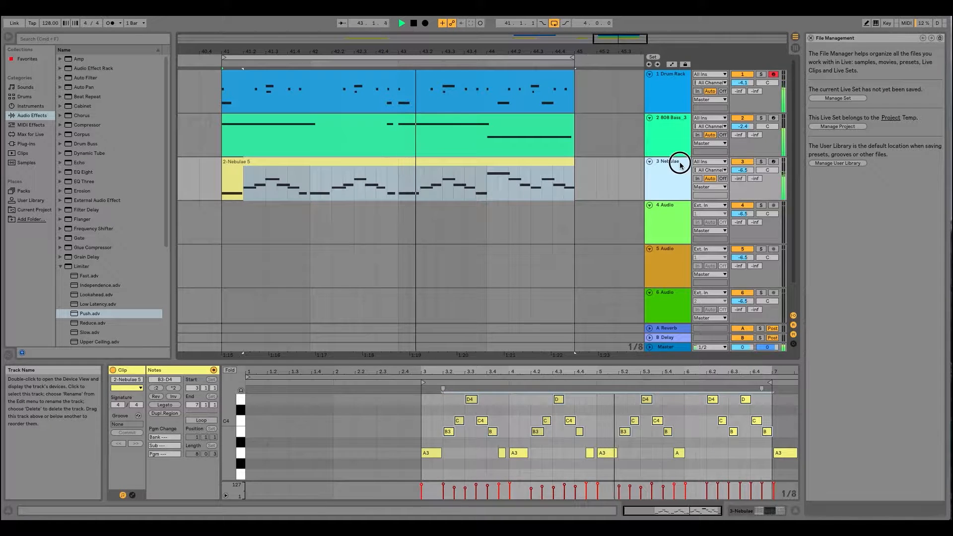
{"action": "left_click", "coordinate": [761, 161]}
{"action": "left_click", "coordinate": [61, 266]}
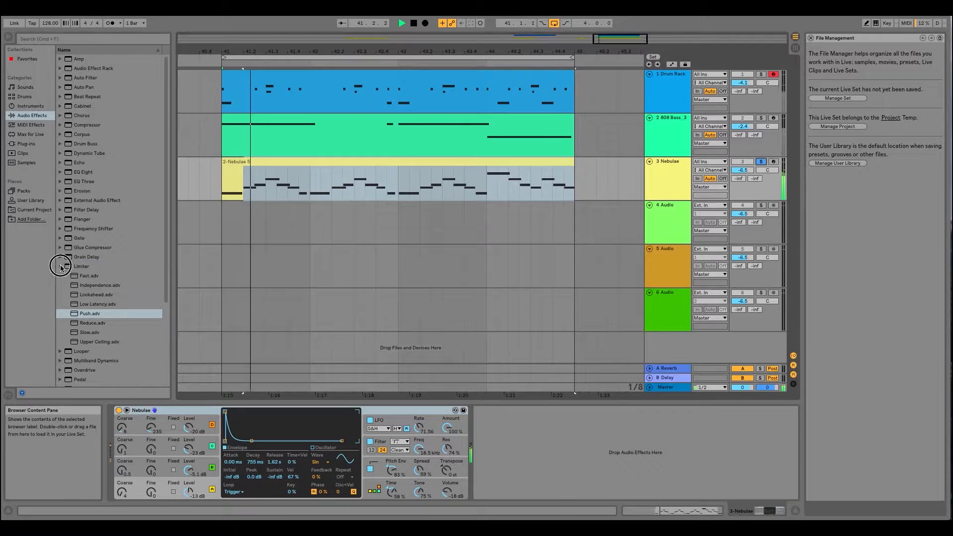
{"action": "left_click", "coordinate": [666, 164]}
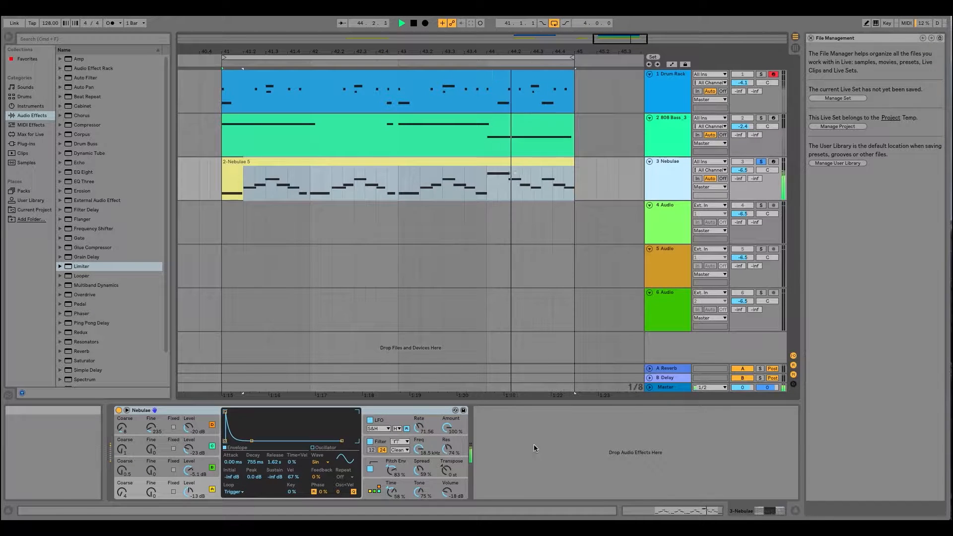
{"action": "left_click", "coordinate": [759, 162]}
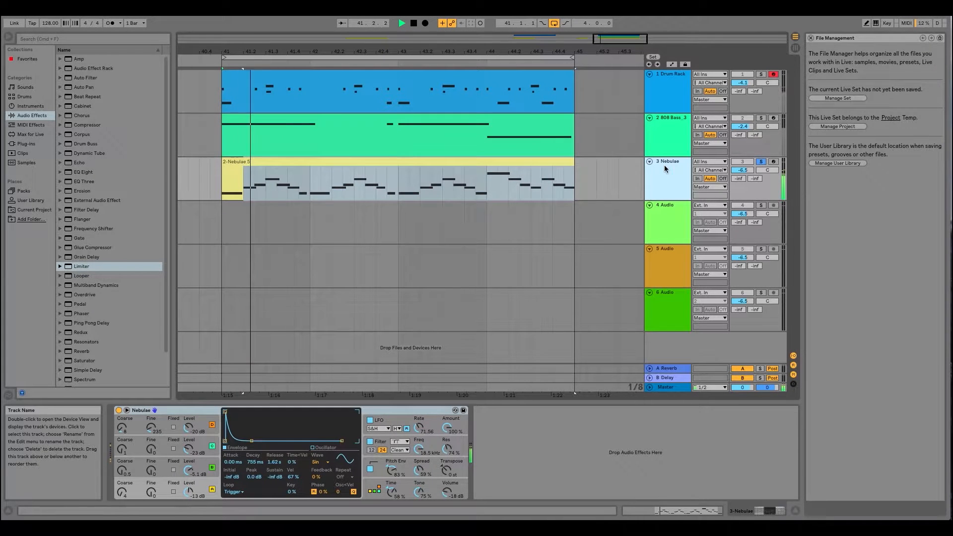
- Add an EQ Eight after the Nebulae instrument on the Nebulae track
{"action": "left_click", "coordinate": [79, 182]}
{"action": "left_click", "coordinate": [83, 172]}
{"action": "left_click", "coordinate": [85, 181]}
{"action": "left_click", "coordinate": [85, 173]}
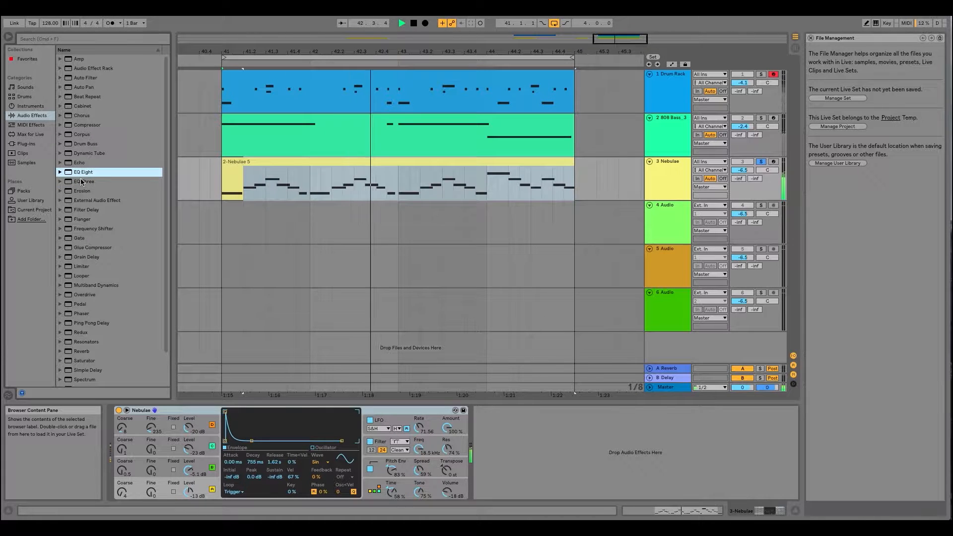
{"action": "left_click", "coordinate": [82, 174]}
{"action": "left_click_drag", "start_coordinate": [83, 174], "coordinate": [538, 423]}
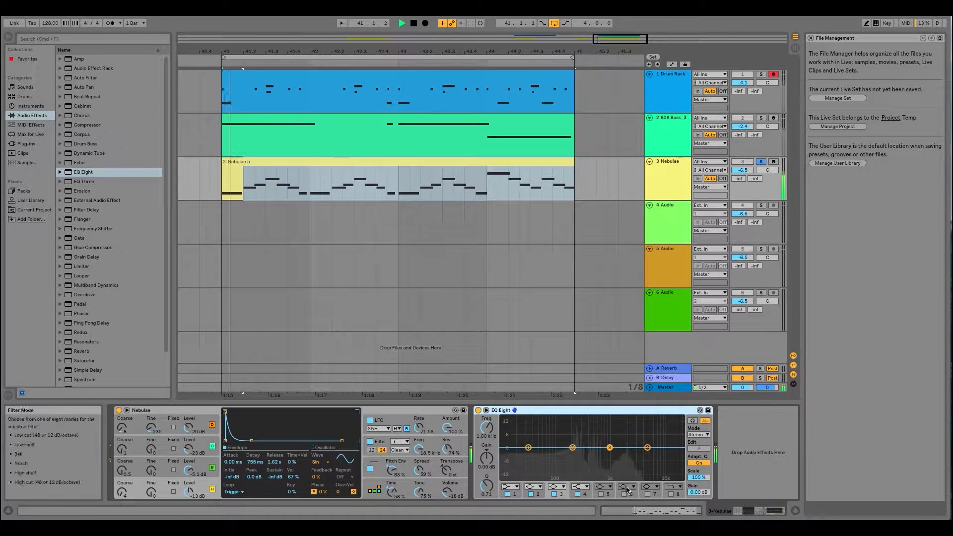
- Try the 48 dB low cut, 12 dB low cut and 12 dB high cut modes on EQ Eight's filter 1
{"action": "left_click", "coordinate": [517, 487]}
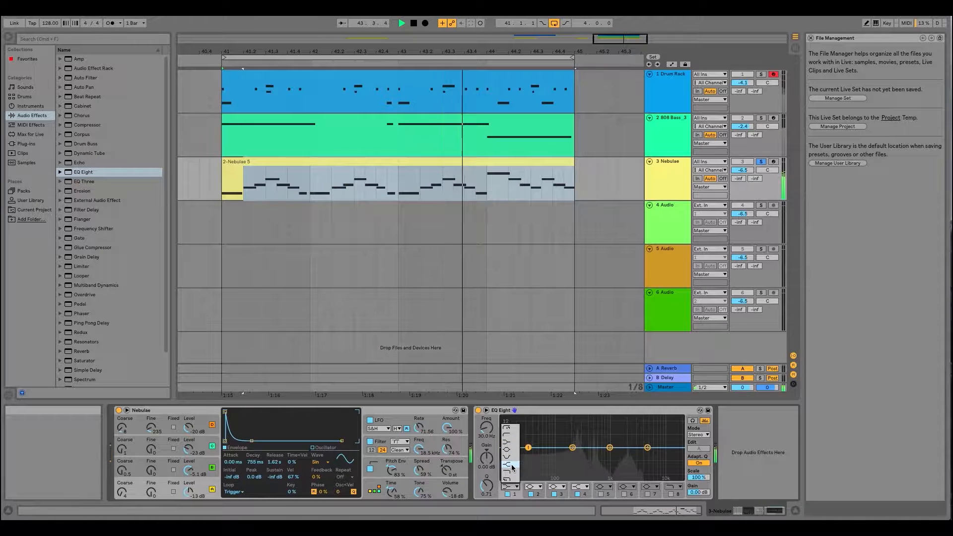
{"action": "left_click", "coordinate": [508, 427]}
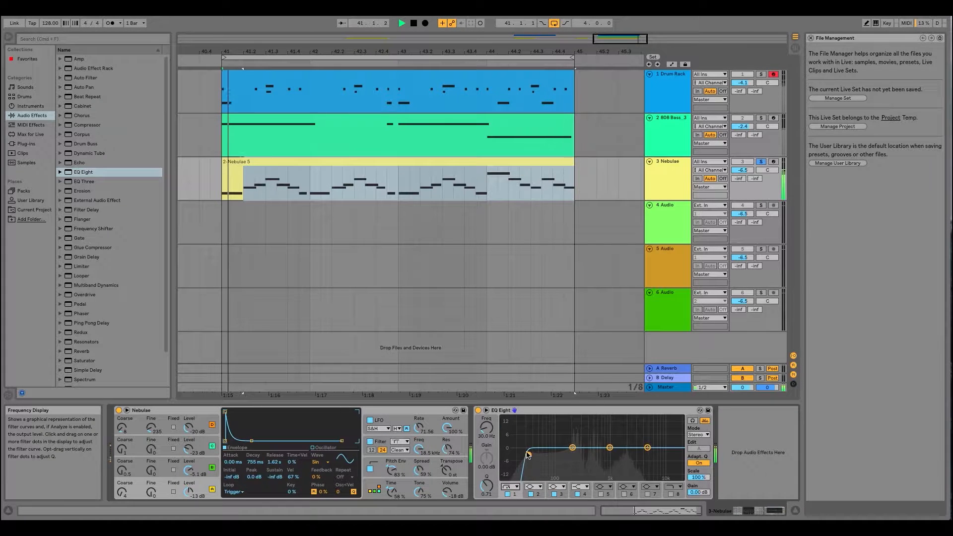
{"action": "left_click", "coordinate": [510, 486]}
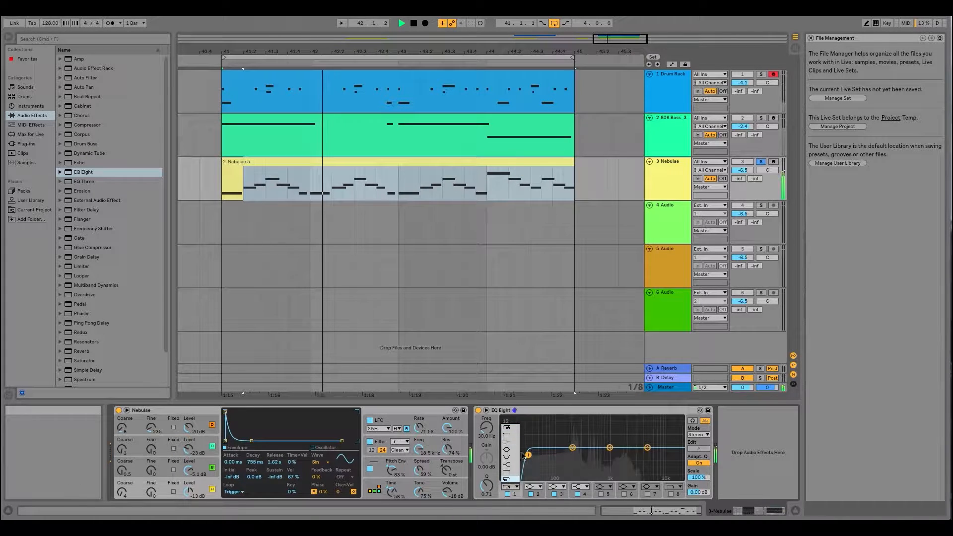
{"action": "left_click", "coordinate": [506, 434]}
{"action": "left_click", "coordinate": [516, 488]}
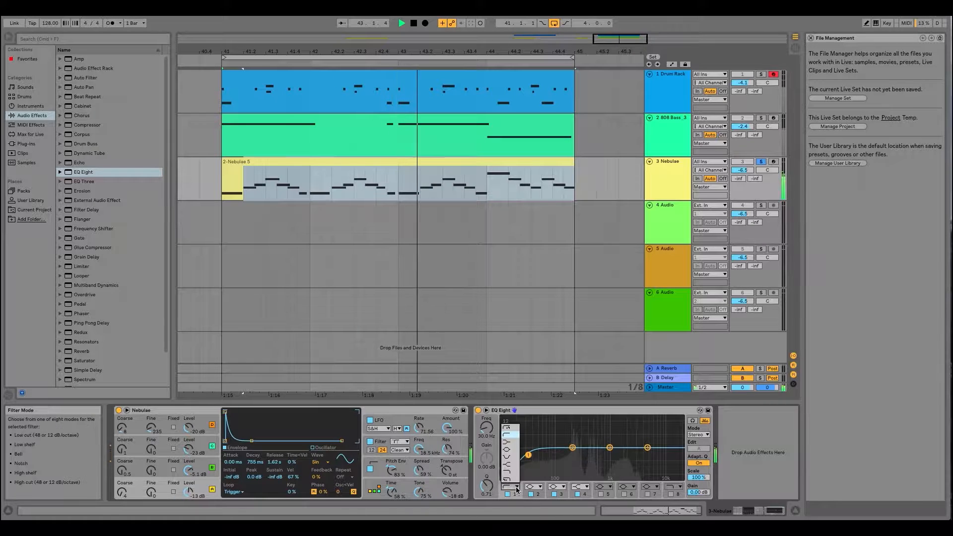
{"action": "left_click", "coordinate": [510, 475]}
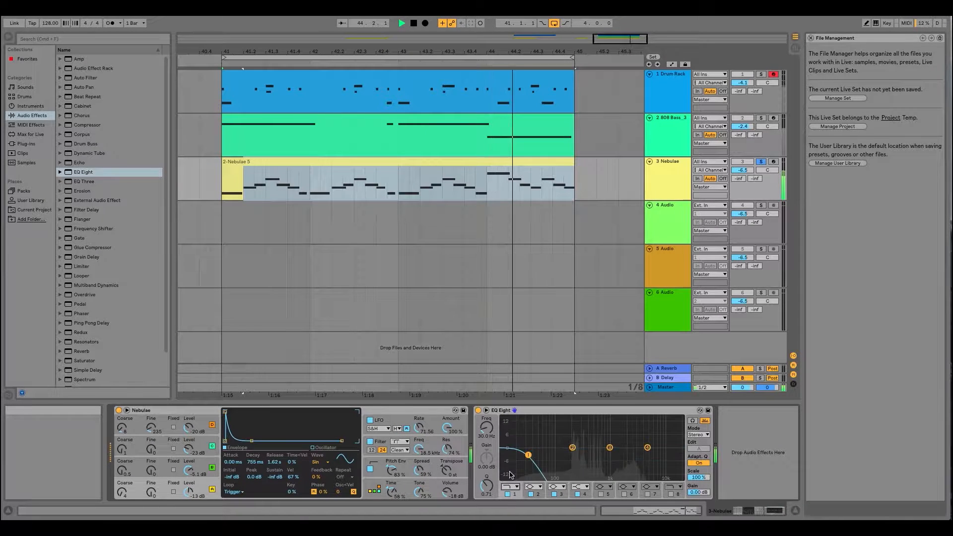
- Switch EQ Eight's filter 1 to Bell, try the Notch mode, and return it to Bell
{"action": "left_click", "coordinate": [510, 487]}
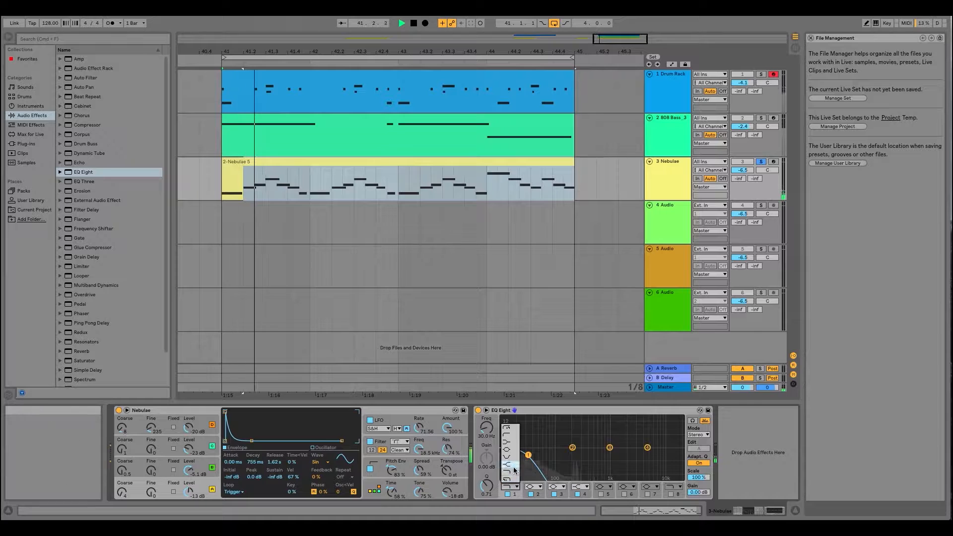
{"action": "left_click", "coordinate": [507, 449]}
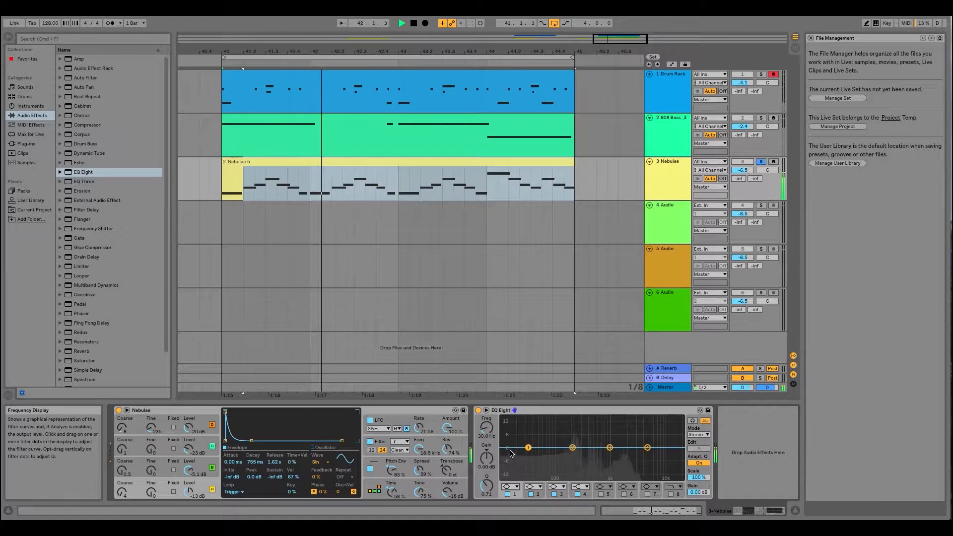
{"action": "left_click", "coordinate": [511, 490]}
{"action": "left_click", "coordinate": [508, 461]}
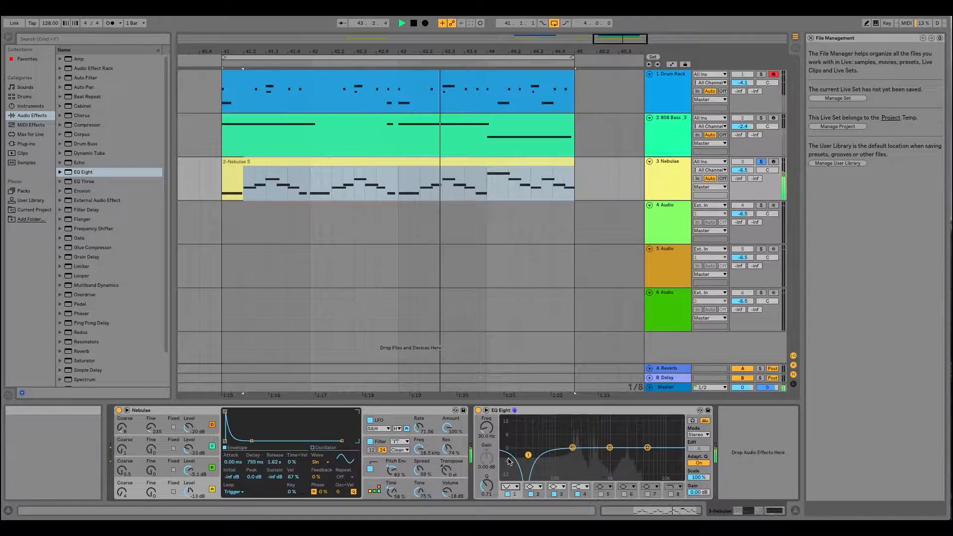
{"action": "left_click", "coordinate": [514, 490]}
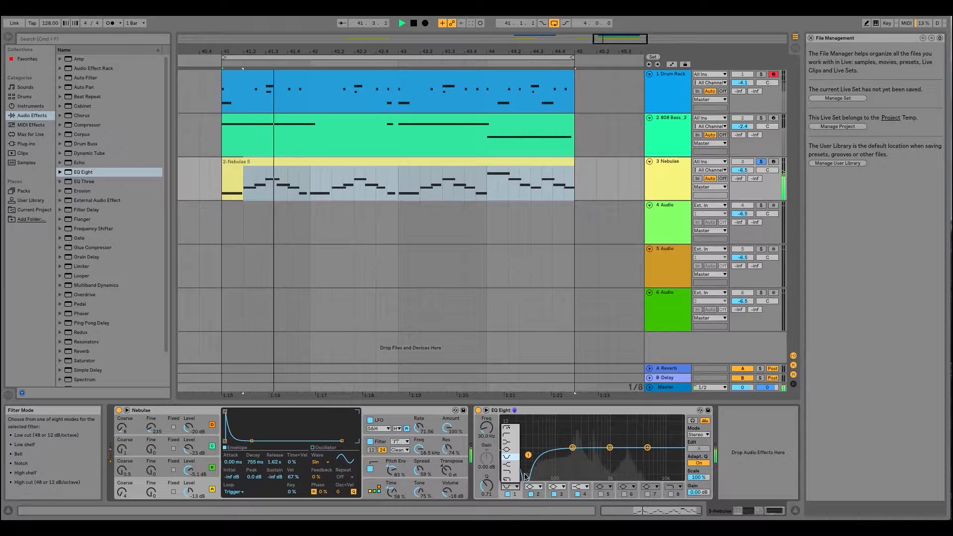
{"action": "left_click", "coordinate": [509, 452]}
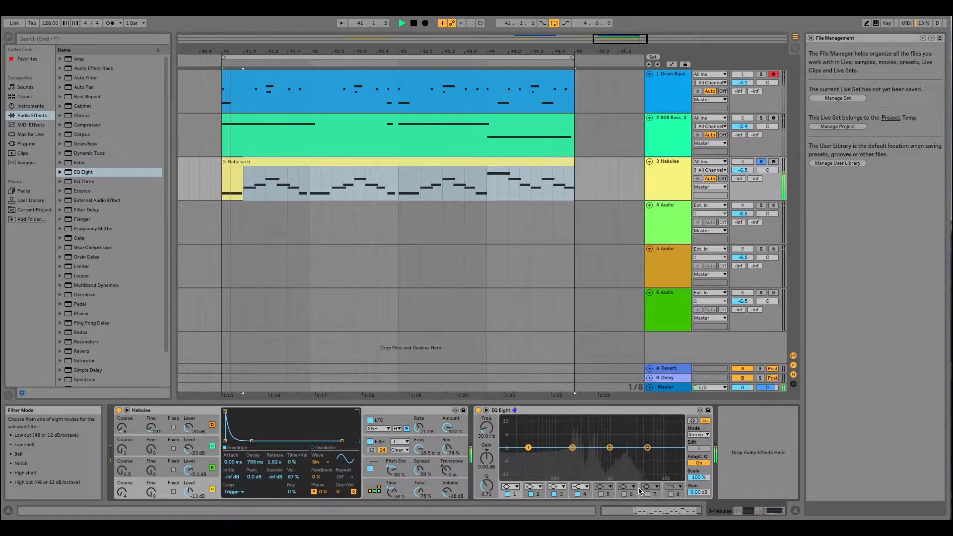
- Delete the EQ Eight from the Nebulae track and add an EQ Three after the instrument
{"action": "right_click", "coordinate": [542, 412]}
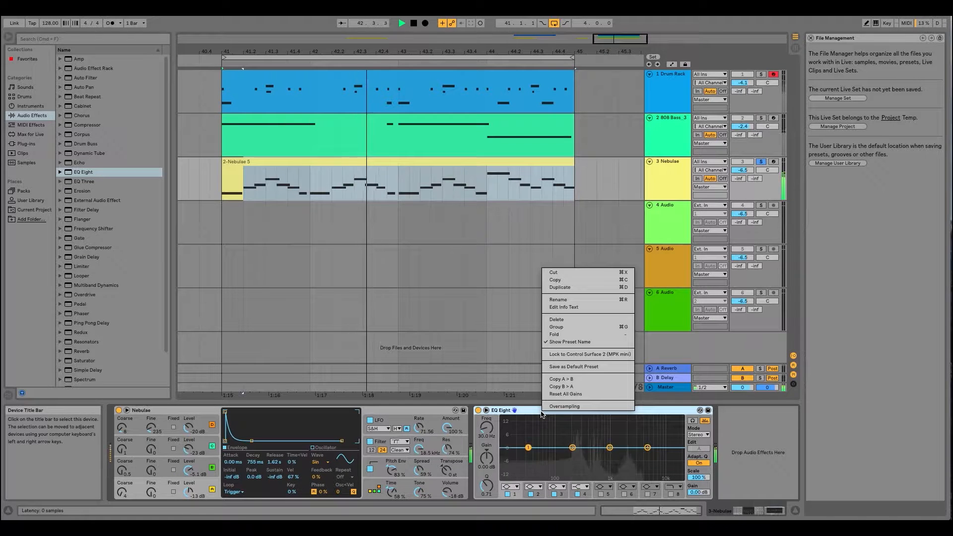
{"action": "left_click", "coordinate": [576, 318]}
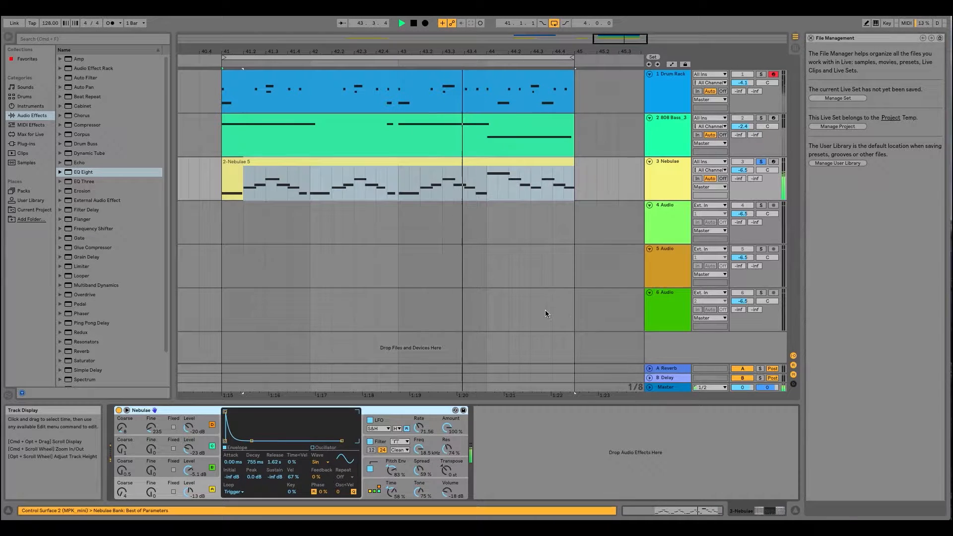
{"action": "left_click", "coordinate": [85, 181]}
{"action": "left_click_drag", "start_coordinate": [82, 184], "coordinate": [497, 427]}
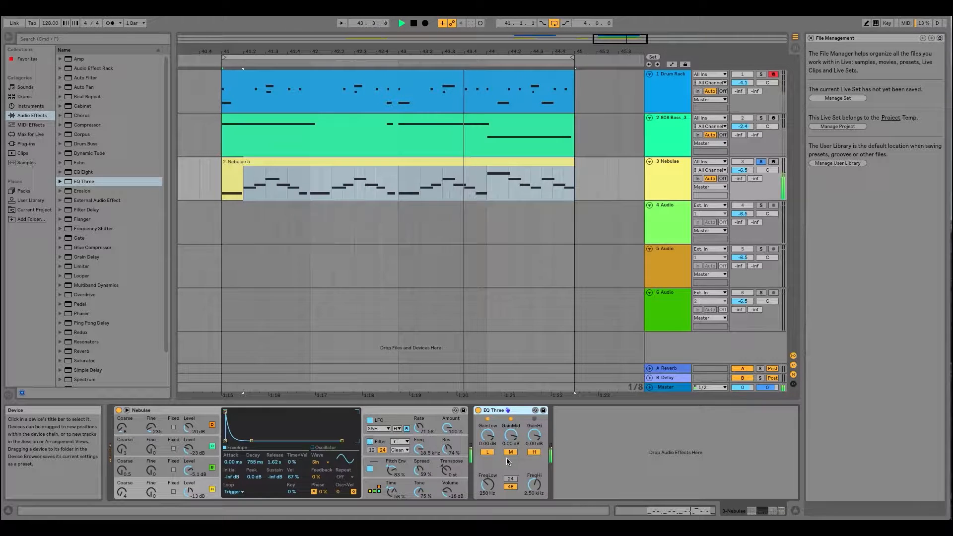
- Turn off EQ Three's high band and sweep its high crossover frequency, ending at about 9.46 kHz
{"action": "left_click", "coordinate": [535, 452]}
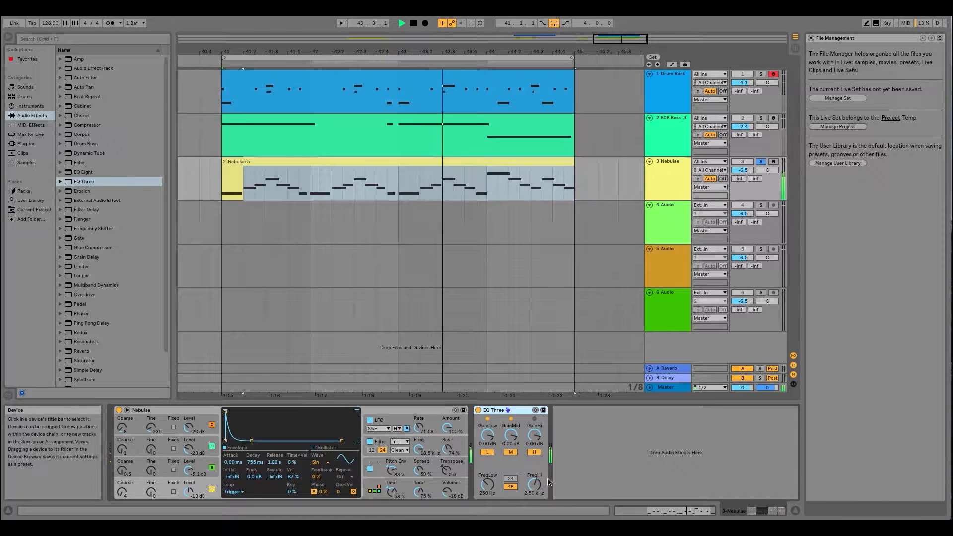
{"action": "left_click", "coordinate": [536, 453]}
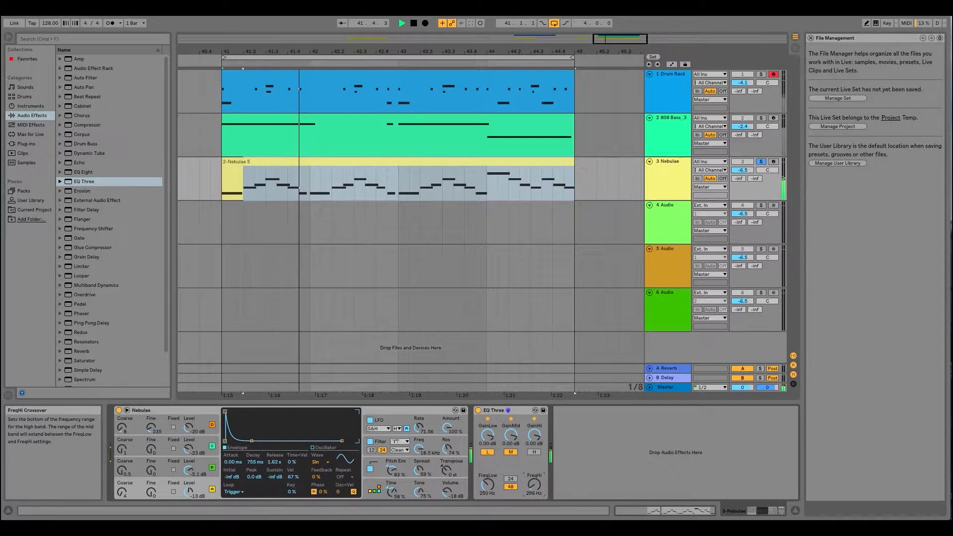
{"action": "left_click_drag", "start_coordinate": [534, 485], "coordinate": [534, 477]}
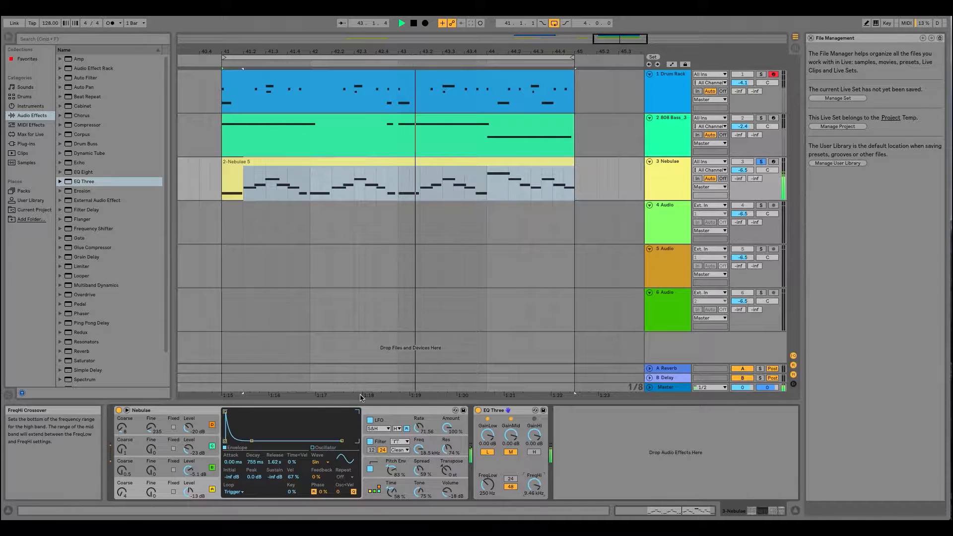
{"action": "left_click_drag", "start_coordinate": [86, 173], "coordinate": [670, 449]}
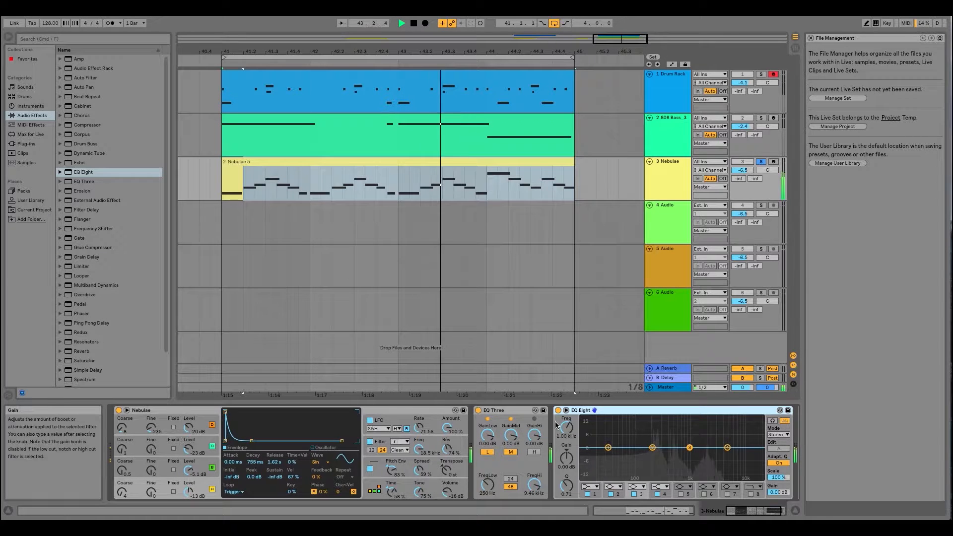
{"action": "right_click", "coordinate": [625, 413]}
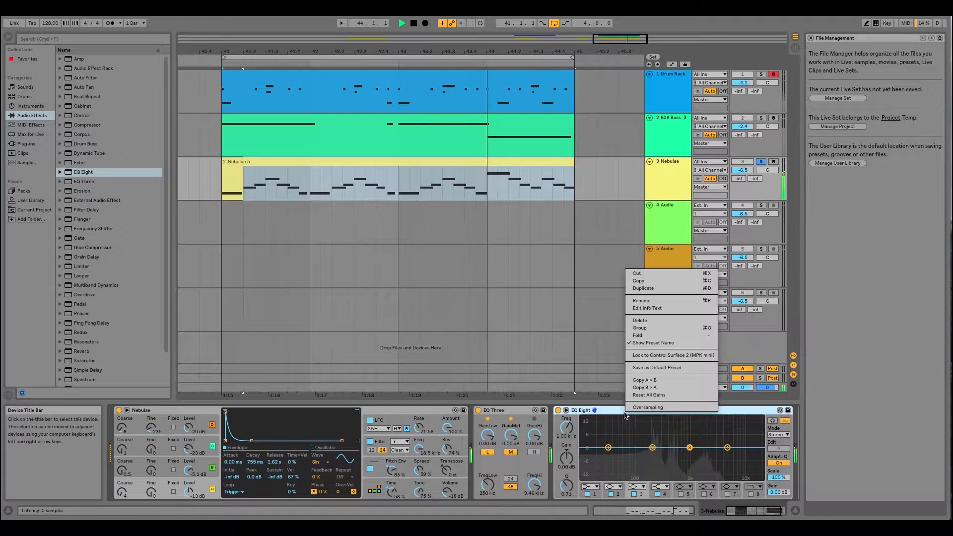
{"action": "left_click", "coordinate": [641, 320]}
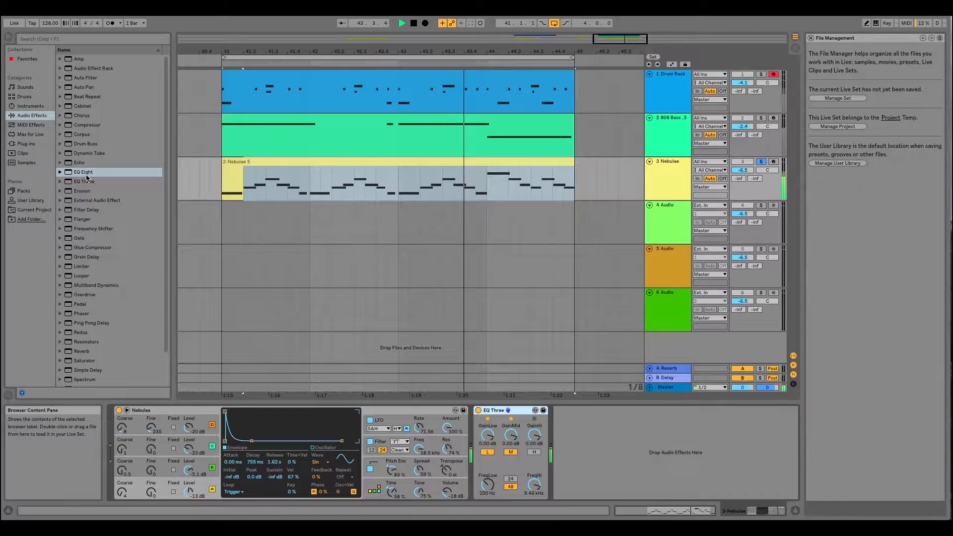
- Add an EQ Eight after EQ Three, enable filter 8 with a gain of -15.0 dB, and disable Adaptive Q
{"action": "left_click_drag", "start_coordinate": [81, 172], "coordinate": [555, 470]}
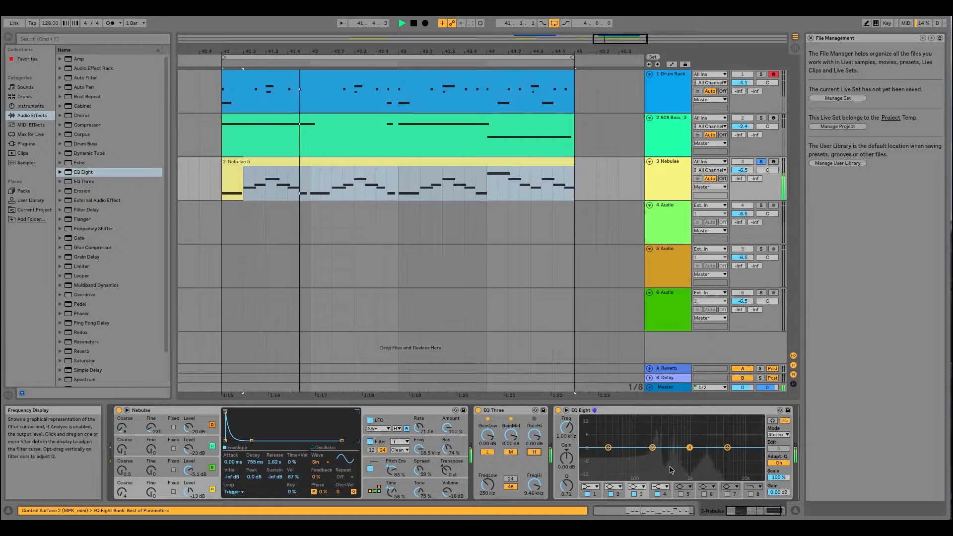
{"action": "left_click", "coordinate": [754, 487]}
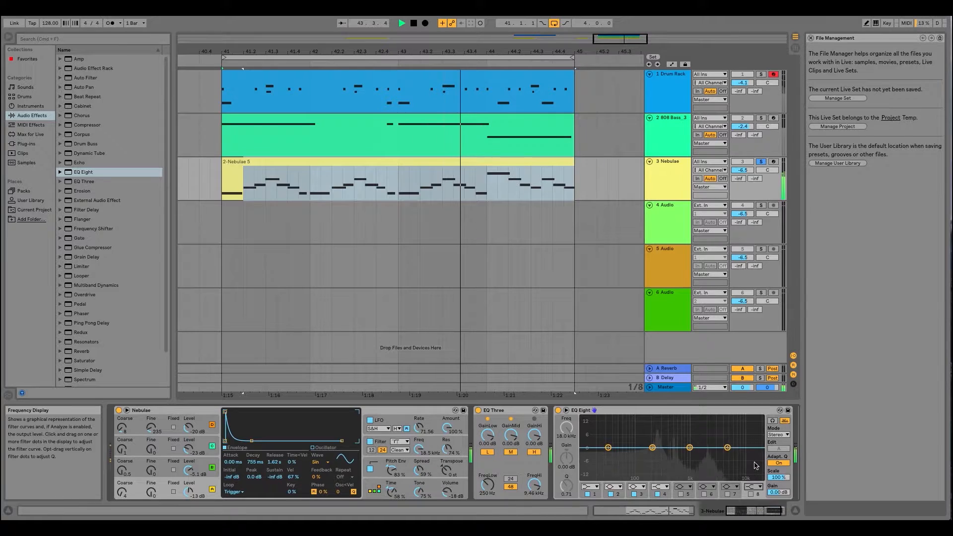
{"action": "left_click", "coordinate": [751, 493]}
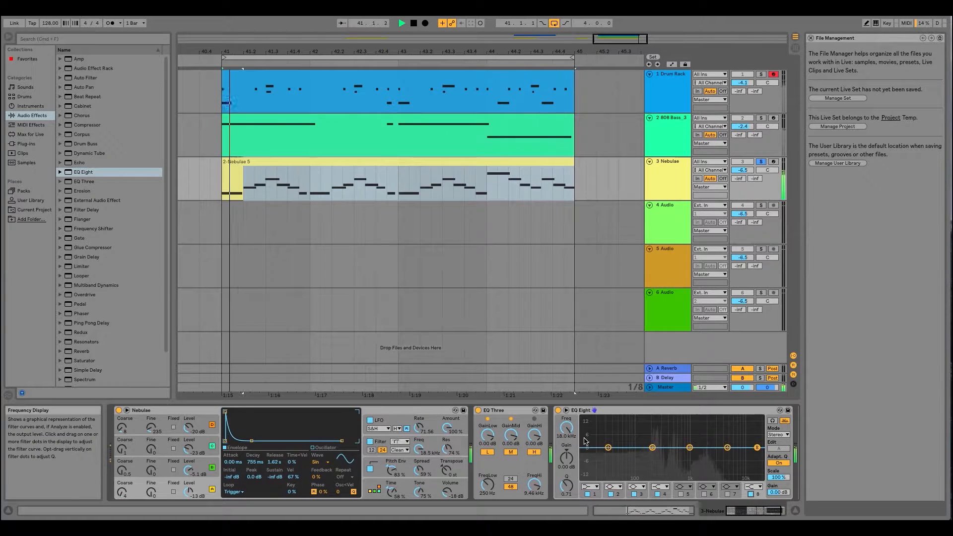
{"action": "left_click_drag", "start_coordinate": [566, 458], "coordinate": [567, 511]}
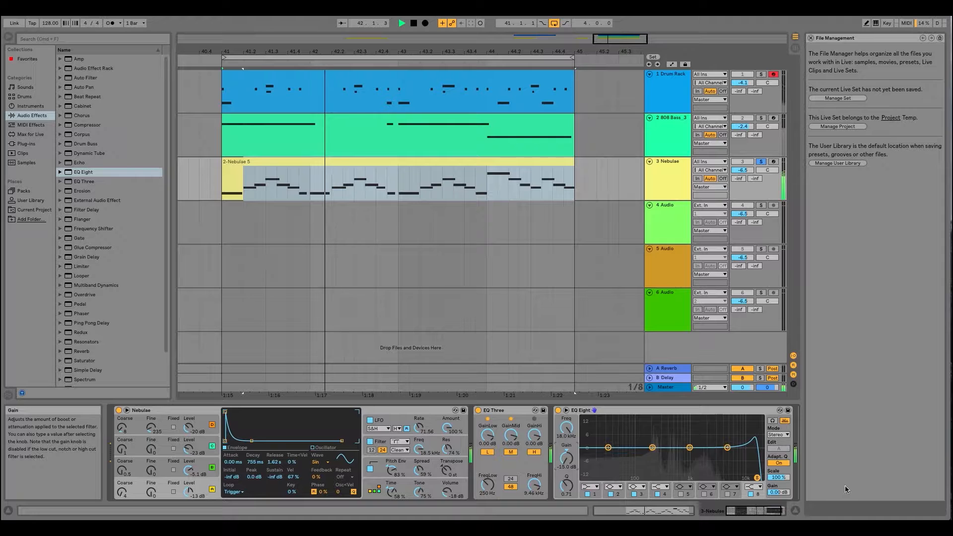
{"action": "left_click", "coordinate": [779, 463]}
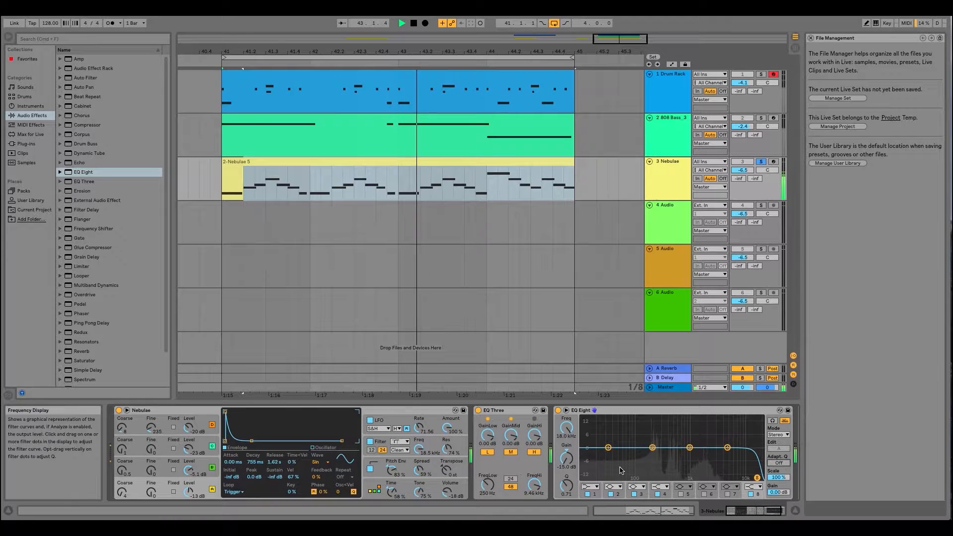
- Set filter 8's Q to about 16.6 and its frequency to about 5.40 kHz in EQ Eight
{"action": "left_click_drag", "start_coordinate": [566, 428], "coordinate": [566, 452]}
{"action": "left_click_drag", "start_coordinate": [566, 485], "coordinate": [566, 440]}
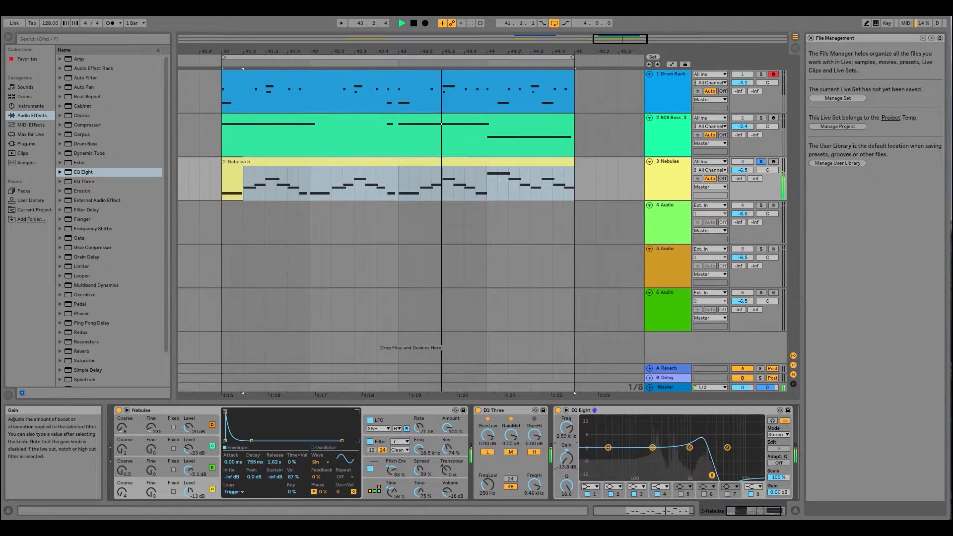
{"action": "mouse_move", "coordinate": [566, 427]}
{"action": "left_mouse_down"}
{"action": "mouse_move", "coordinate": [567, 406]}
{"action": "mouse_move", "coordinate": [566, 447]}
{"action": "mouse_move", "coordinate": [566, 420]}
{"action": "left_mouse_up"}
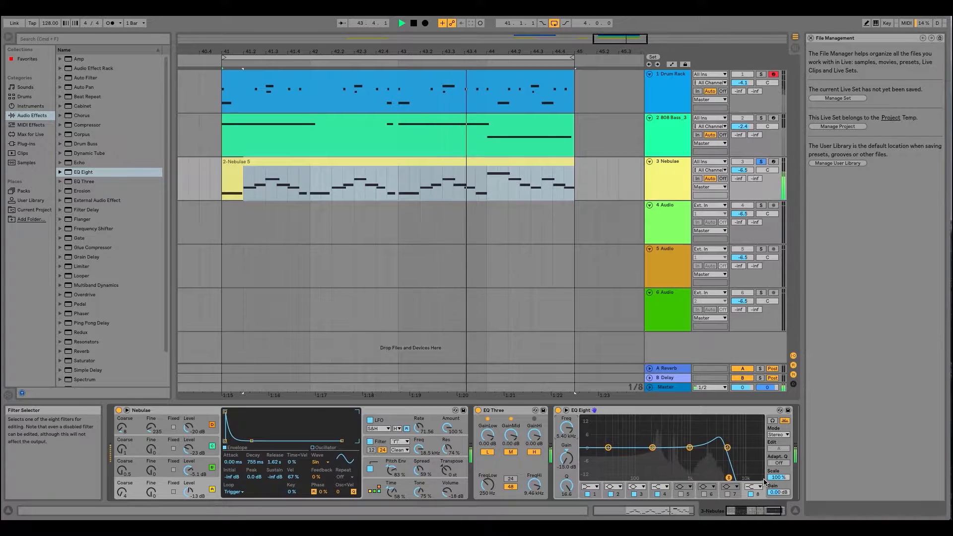
- Turn off filter 8 and delete the EQ Eight from the Nebulae track
{"action": "left_click", "coordinate": [750, 494]}
{"action": "right_click", "coordinate": [628, 412]}
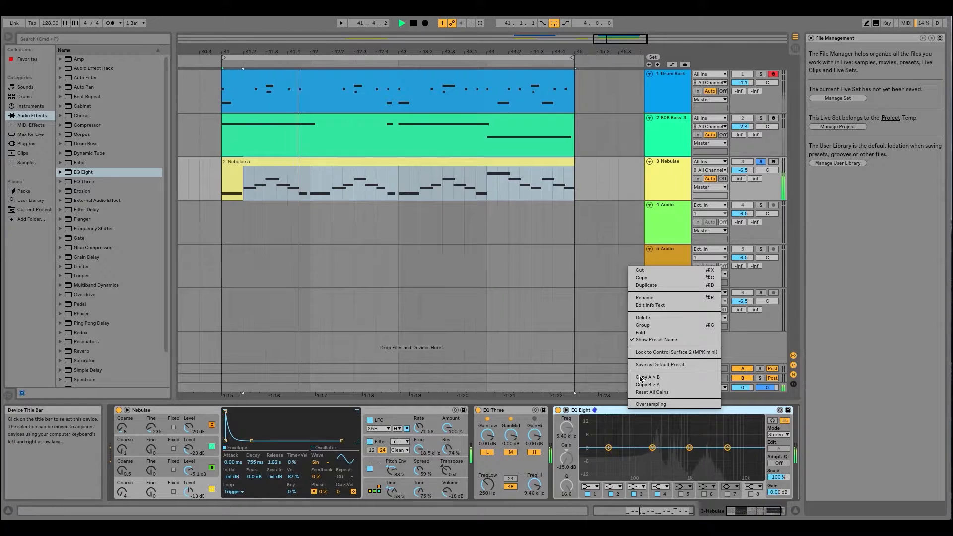
{"action": "left_click", "coordinate": [643, 317]}
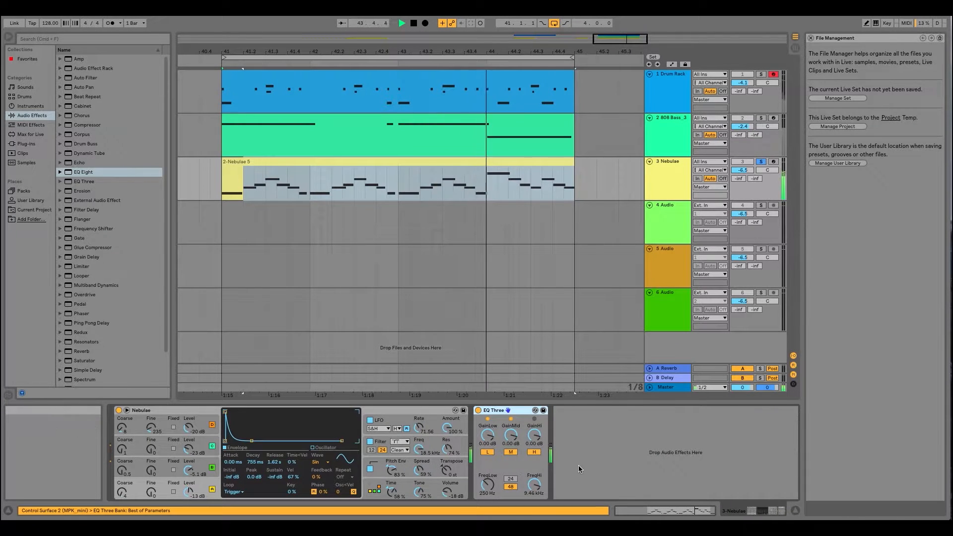
- Turn off EQ Three's high band and sweep the high crossover down, then back up to about 4.98 kHz
{"action": "left_click", "coordinate": [534, 451]}
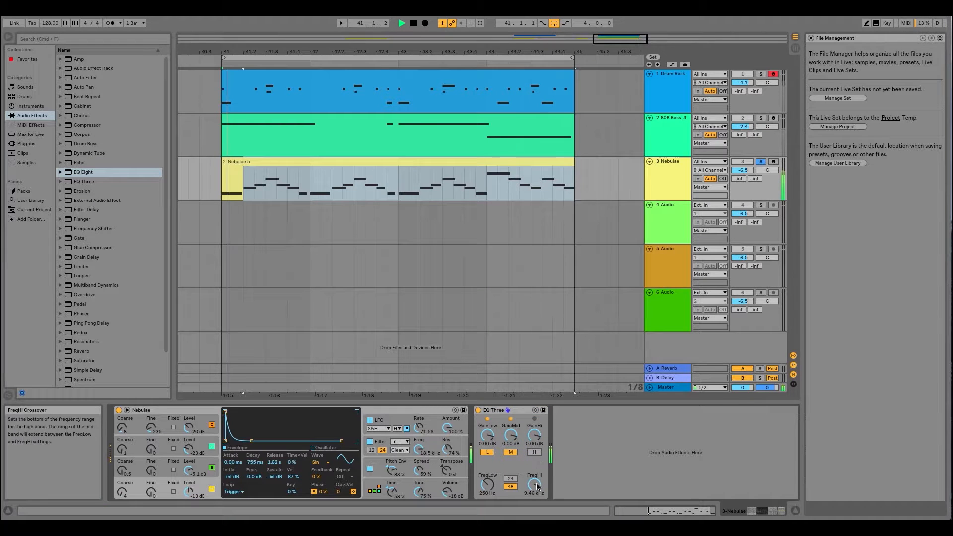
{"action": "left_click_drag", "start_coordinate": [535, 486], "coordinate": [535, 532]}
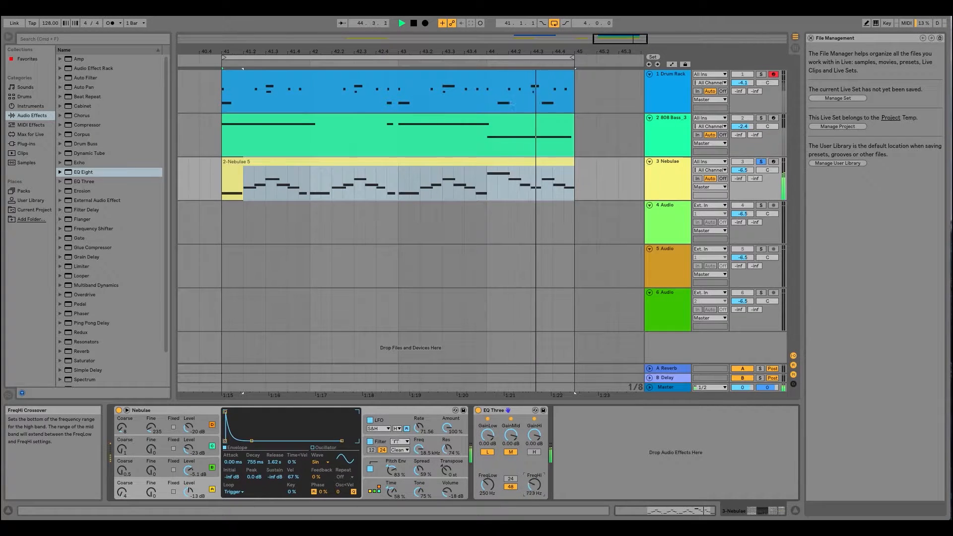
{"action": "left_click_drag", "start_coordinate": [534, 482], "coordinate": [533, 461]}
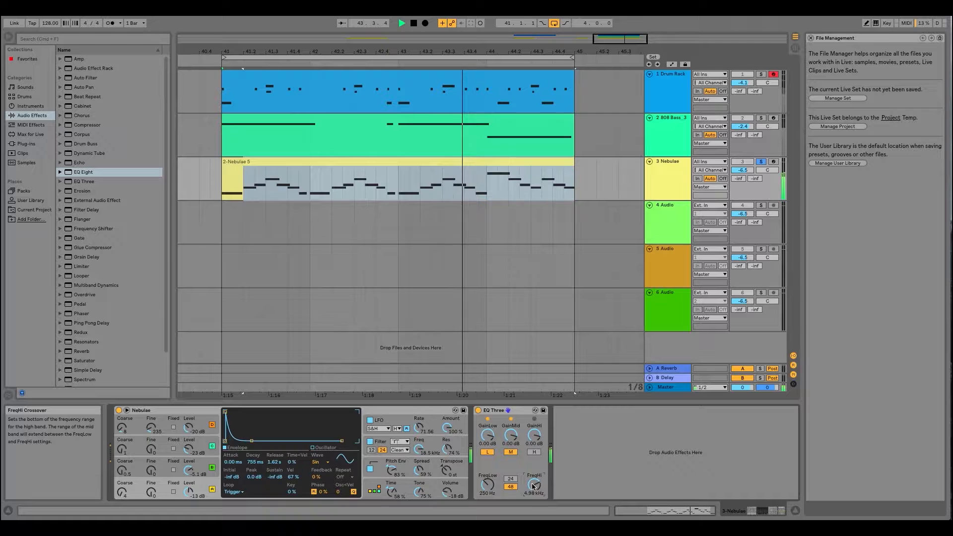
- Unsolo the Nebulae track and raise EQ Three's high crossover frequency to 18.0 kHz
{"action": "left_click", "coordinate": [763, 162]}
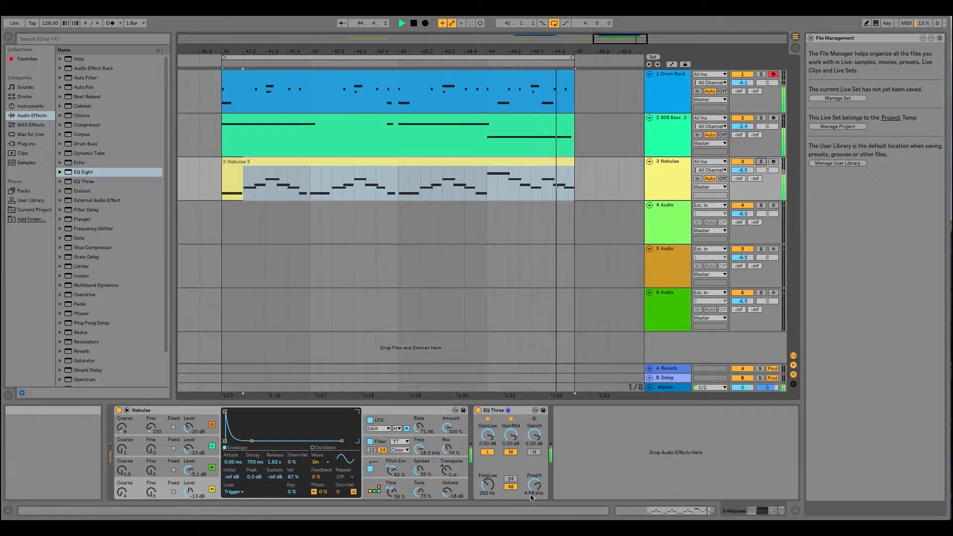
{"action": "mouse_move", "coordinate": [534, 484]}
{"action": "left_mouse_down"}
{"action": "mouse_move", "coordinate": [534, 513]}
{"action": "mouse_move", "coordinate": [538, 459]}
{"action": "mouse_move", "coordinate": [536, 480]}
{"action": "left_mouse_up"}
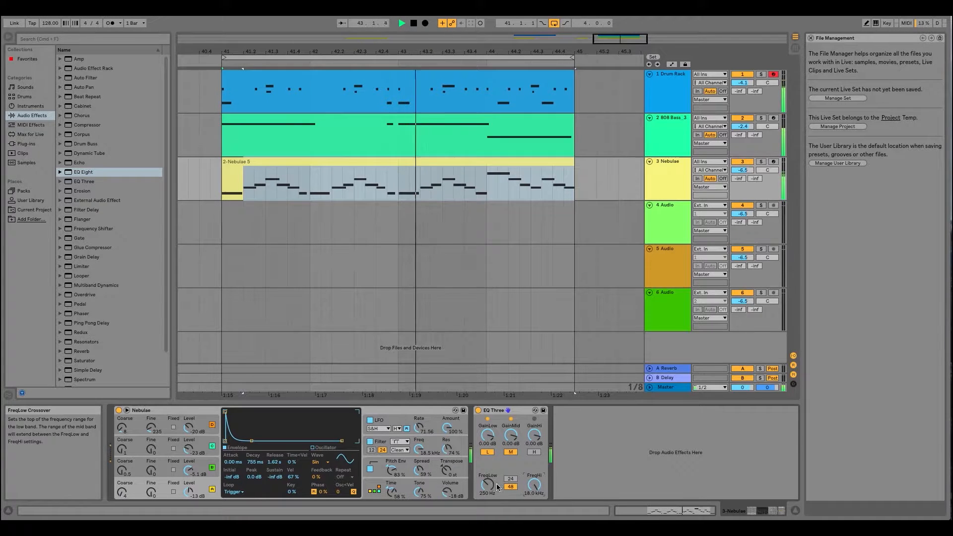
- Turn off EQ Three's low band and sweep the low crossover up to about 1.04 kHz, then down to 167 Hz
{"action": "left_click", "coordinate": [487, 452]}
{"action": "left_click_drag", "start_coordinate": [490, 488], "coordinate": [489, 472]}
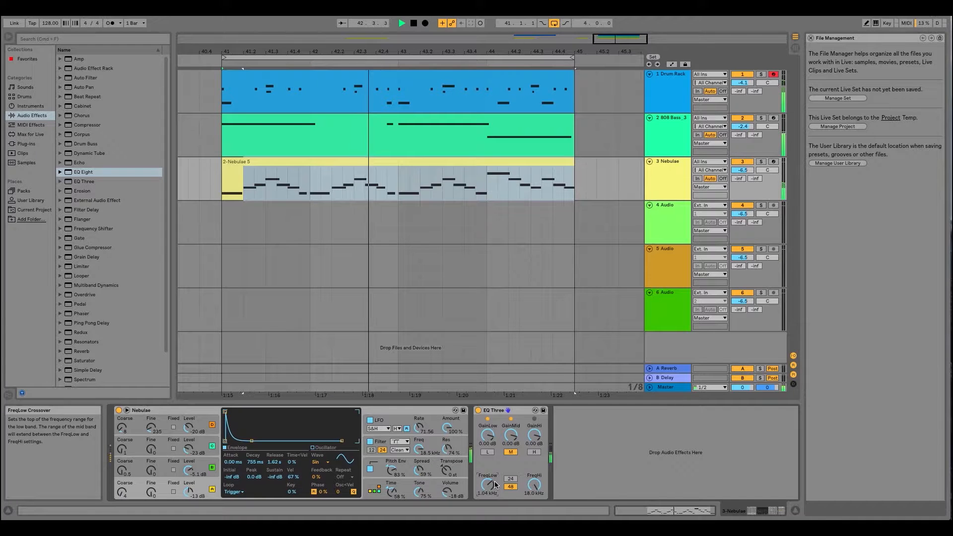
{"action": "left_click_drag", "start_coordinate": [495, 485], "coordinate": [495, 514]}
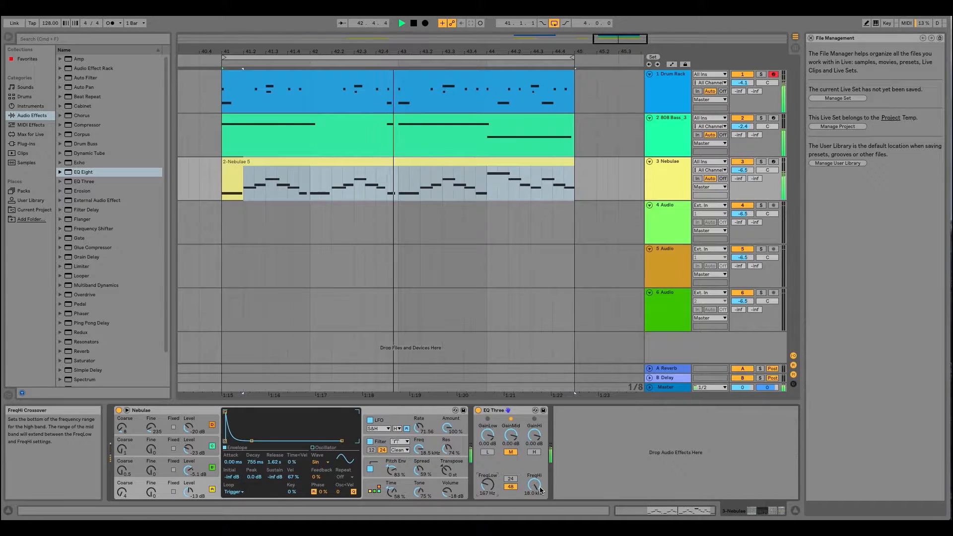
- Set EQ Three's low crossover frequency to 50.0 Hz and stop playback
{"action": "left_click_drag", "start_coordinate": [488, 485], "coordinate": [494, 486]}
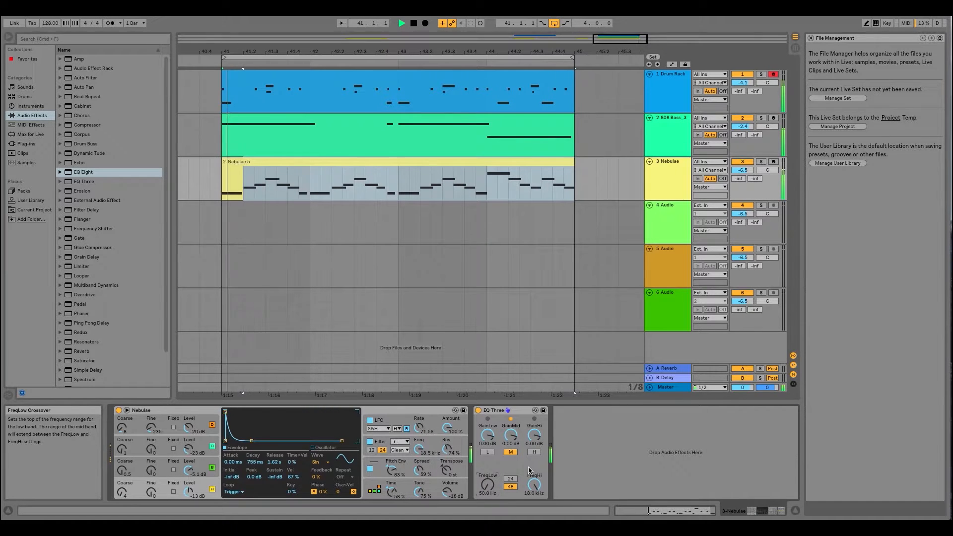
{"action": "key", "text": "space"}
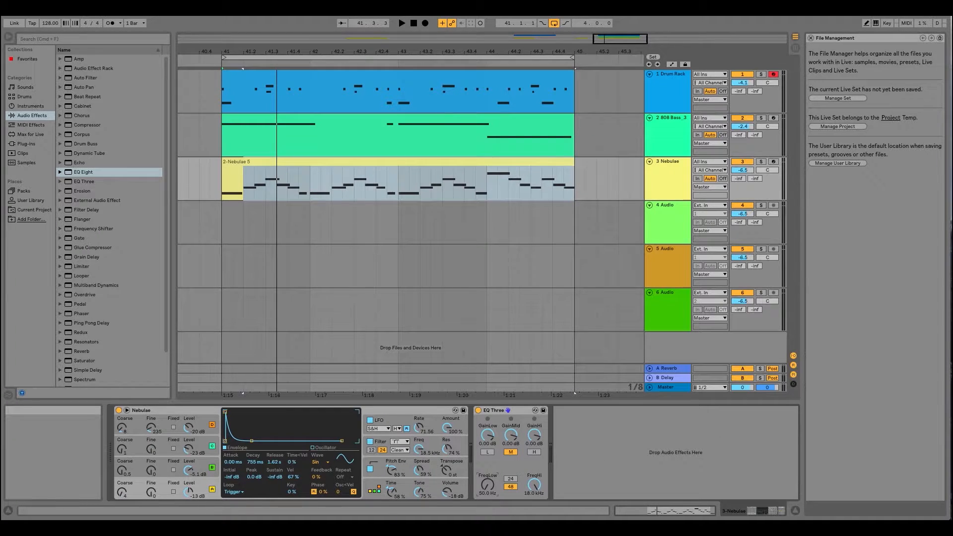
- Delete EQ Three from the Nebulae track
{"action": "left_click", "coordinate": [519, 414]}
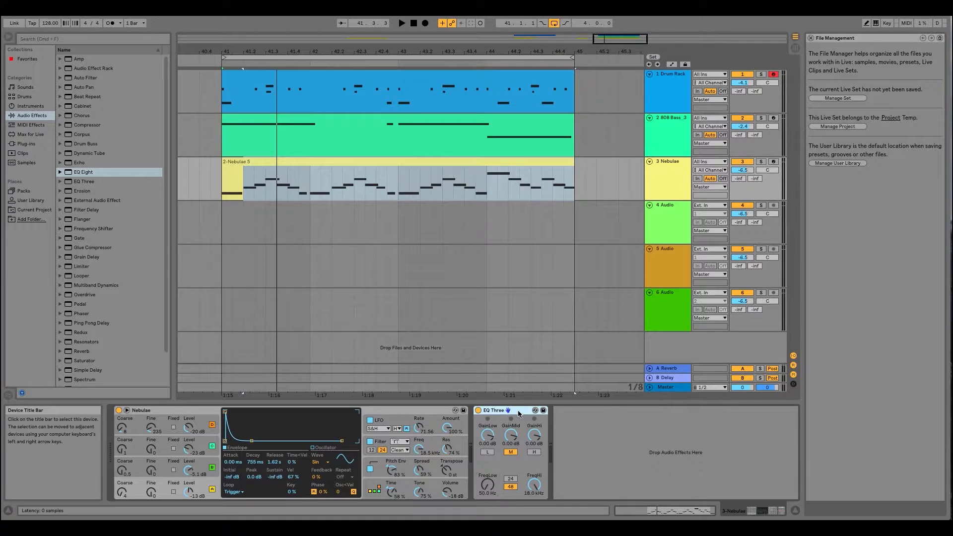
{"action": "right_click", "coordinate": [519, 414]}
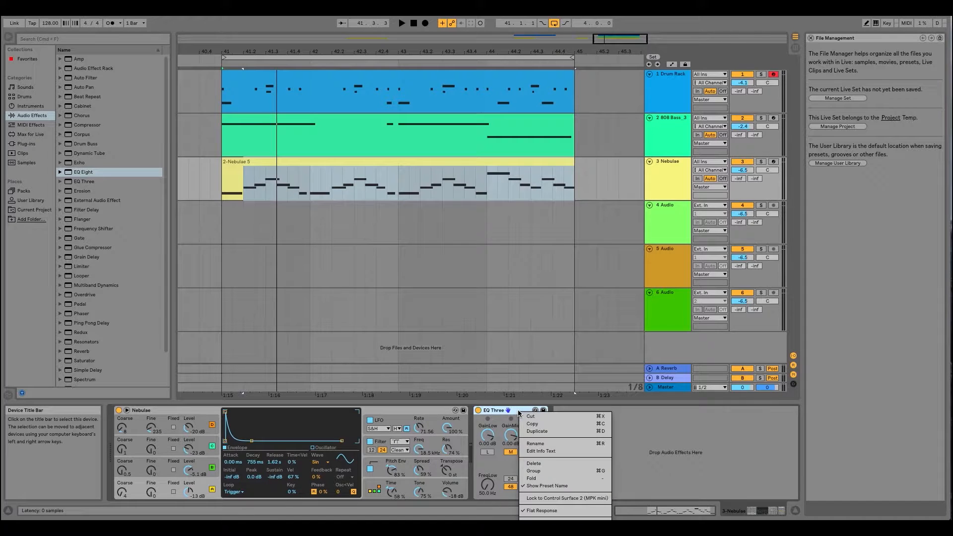
{"action": "left_click", "coordinate": [534, 464]}
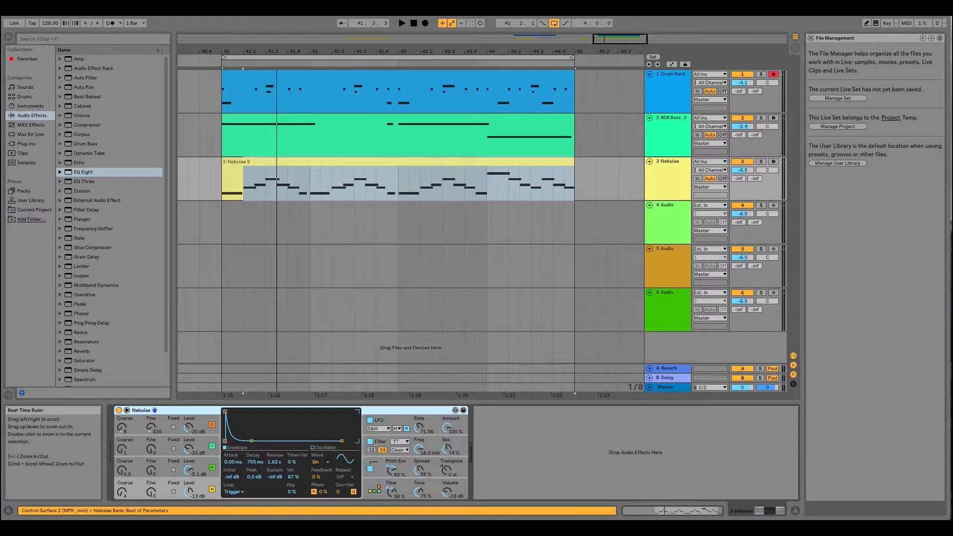
{"action": "left_click_drag", "start_coordinate": [376, 51], "coordinate": [425, 41]}
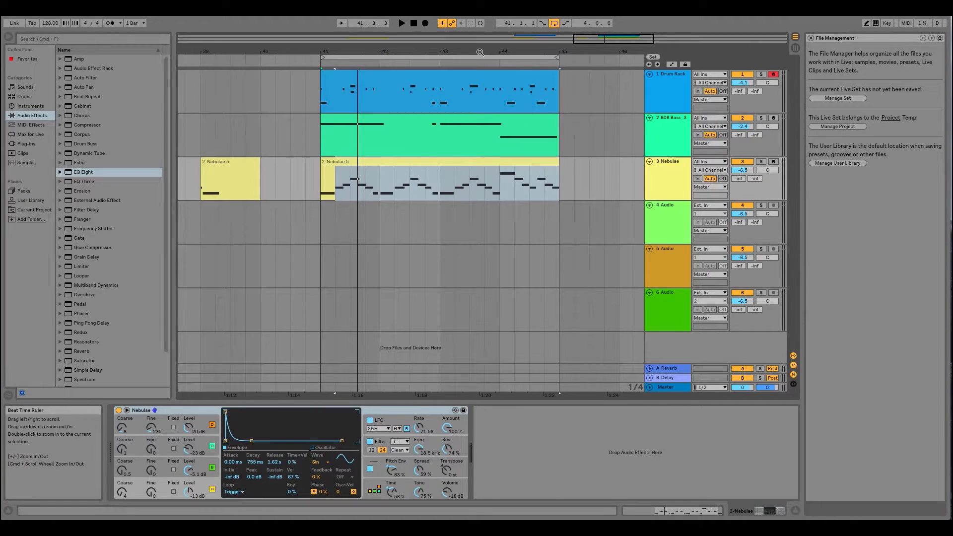
{"action": "left_click_drag", "start_coordinate": [477, 51], "coordinate": [511, 51]}
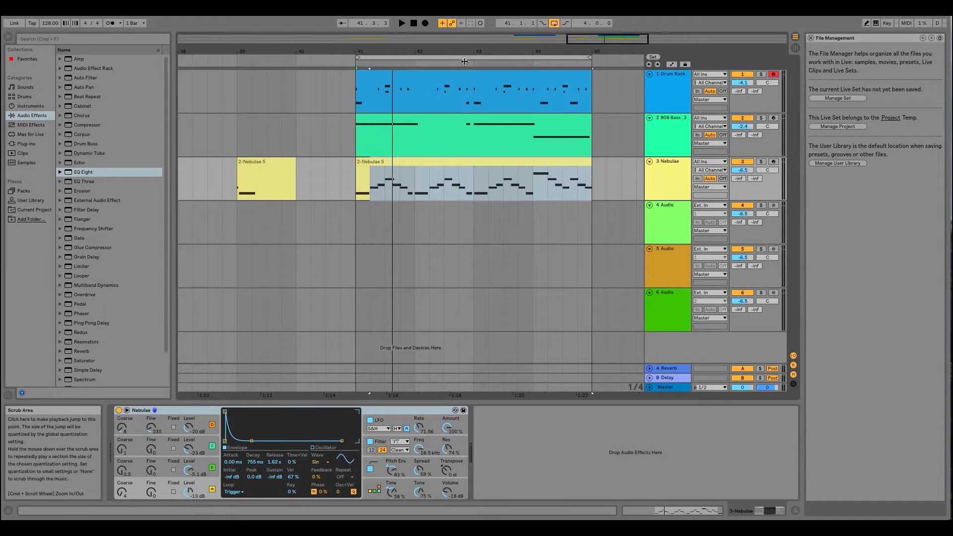
{"action": "left_click_drag", "start_coordinate": [466, 53], "coordinate": [419, 51]}
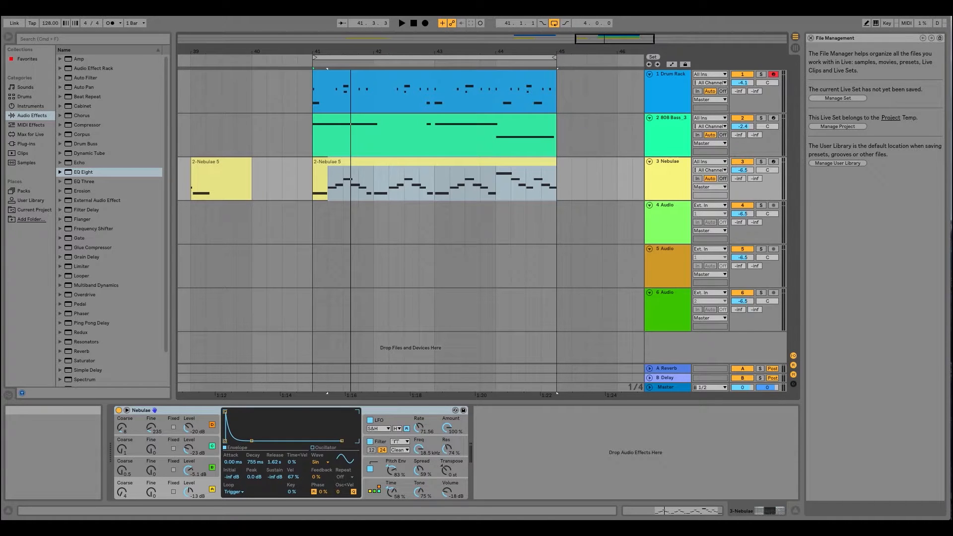
- Save the Live Set as "Dreamy Retardo Beat- 128bpm Aminor" in the October 2018 folder
{"action": "key", "text": "super+s"}
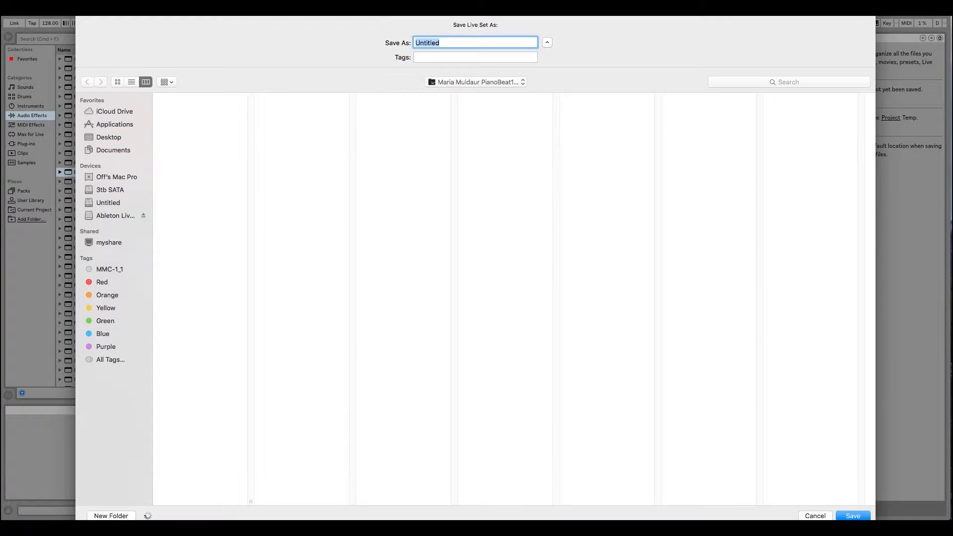
{"action": "left_click", "coordinate": [481, 83]}
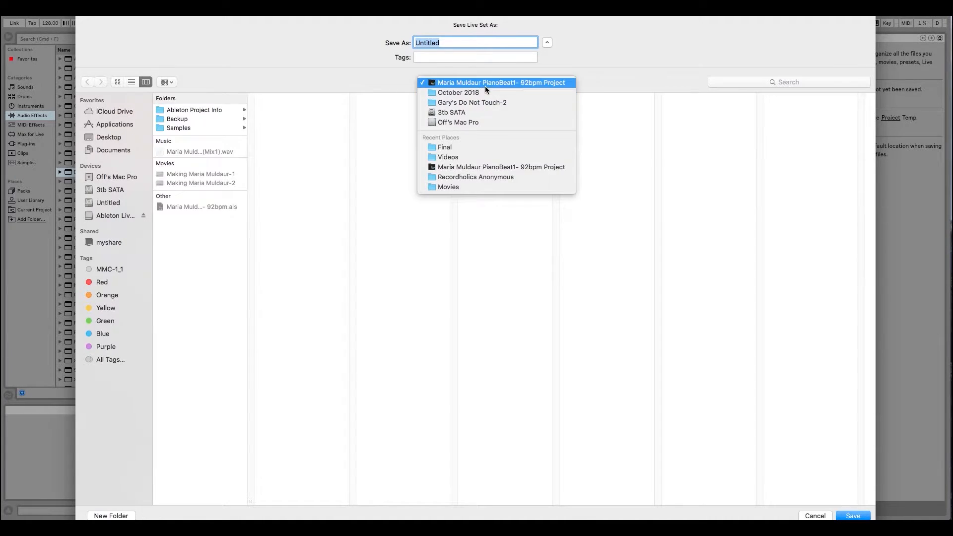
{"action": "left_click", "coordinate": [480, 95]}
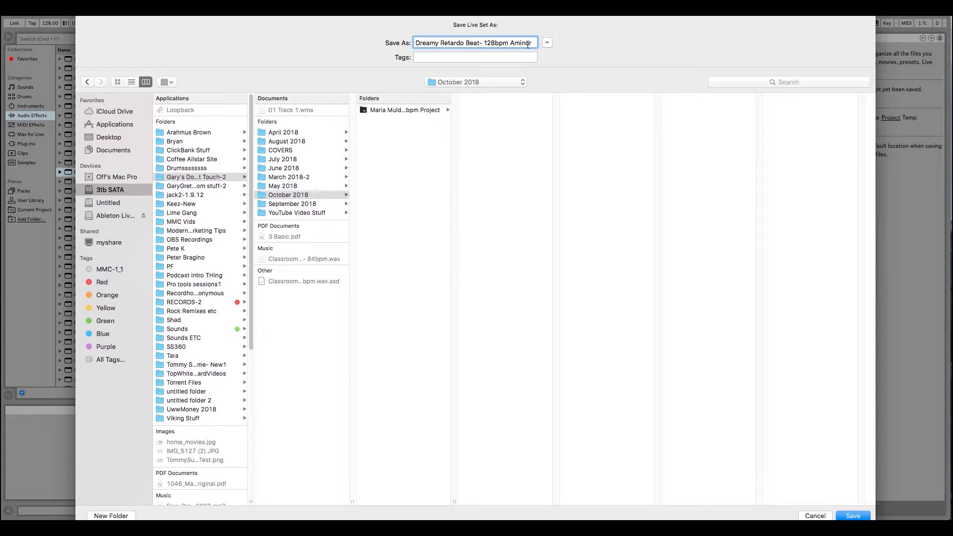
{"action": "left_click", "coordinate": [312, 197]}
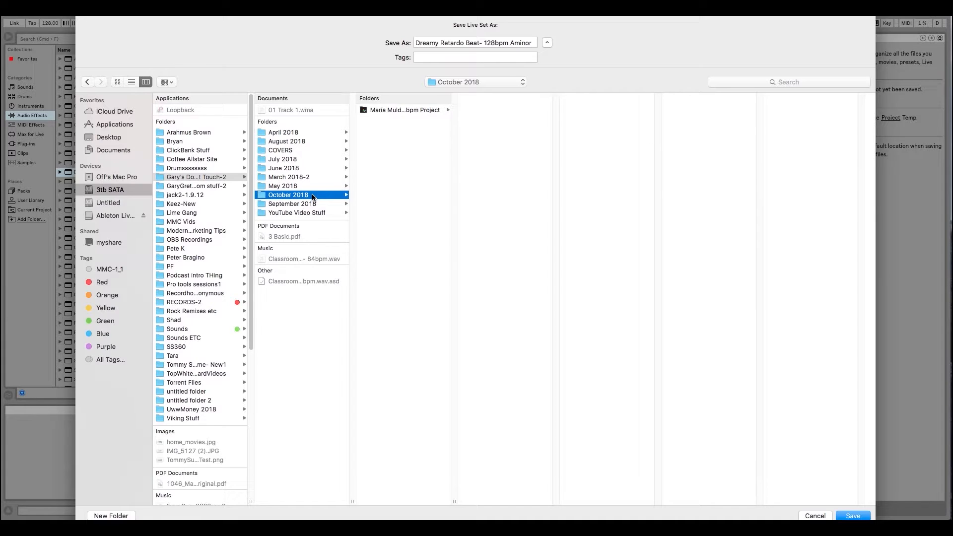
{"action": "key", "text": "Return"}
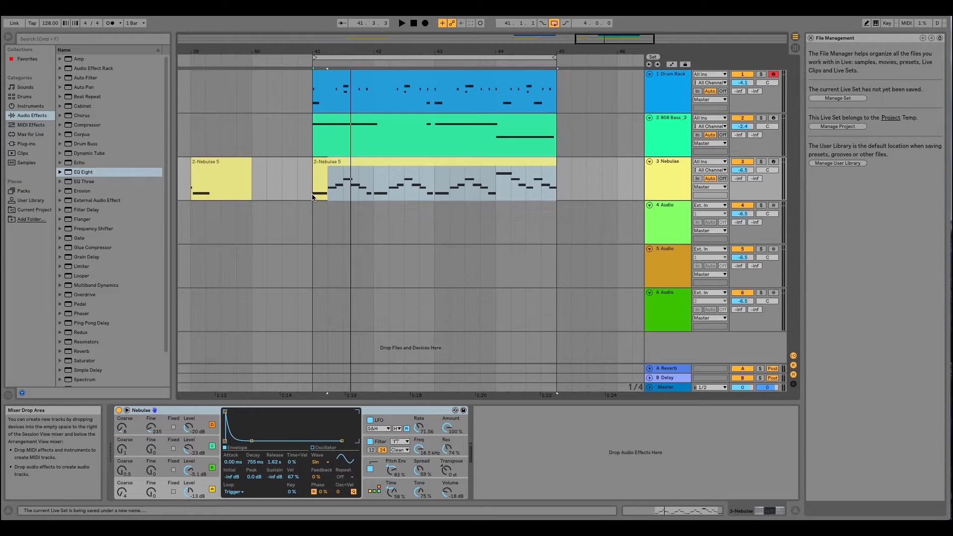
- Start playback from bar 41 and delete the one-bar Nebulae clip at bar 39
{"action": "left_click", "coordinate": [313, 181]}
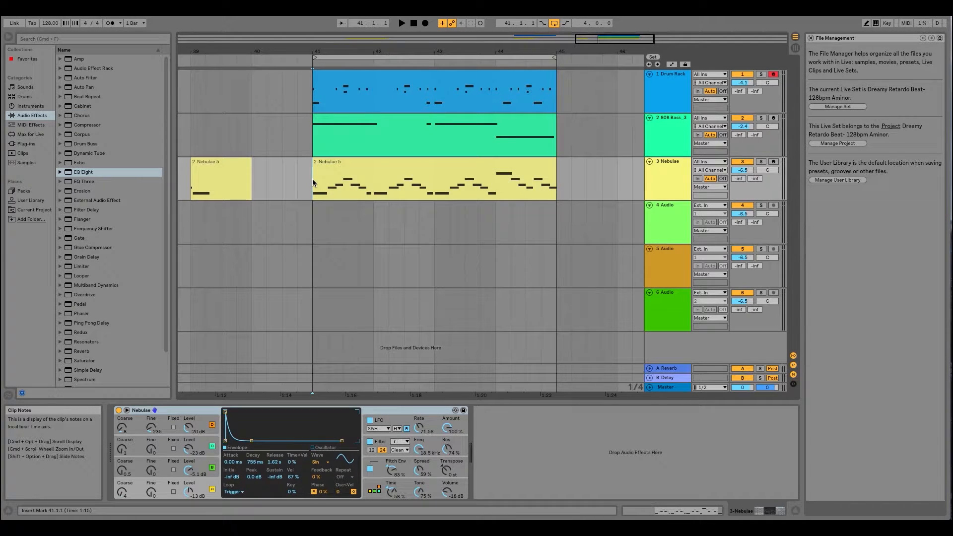
{"action": "key", "text": "space"}
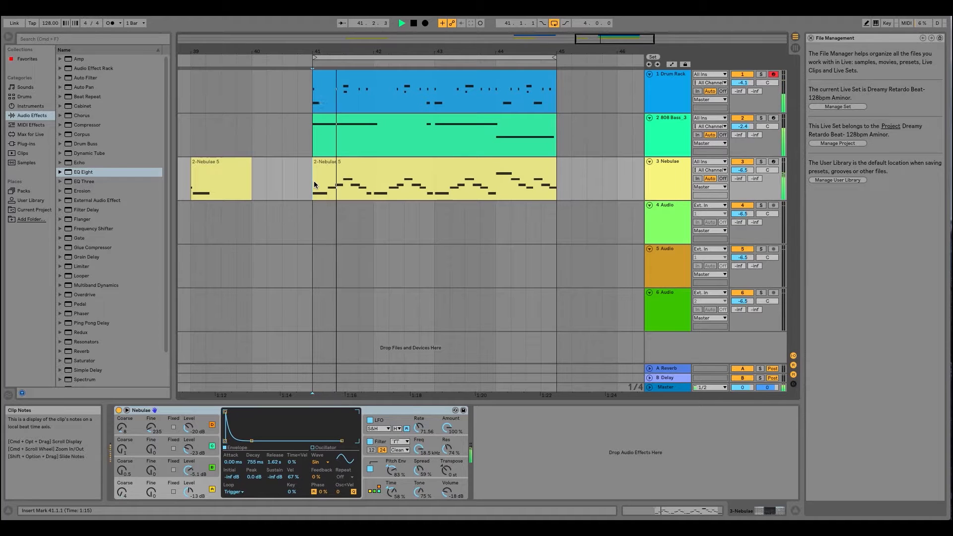
{"action": "left_click_drag", "start_coordinate": [472, 52], "coordinate": [475, 30]}
{"action": "left_click", "coordinate": [354, 169]}
{"action": "key", "text": "Delete"}
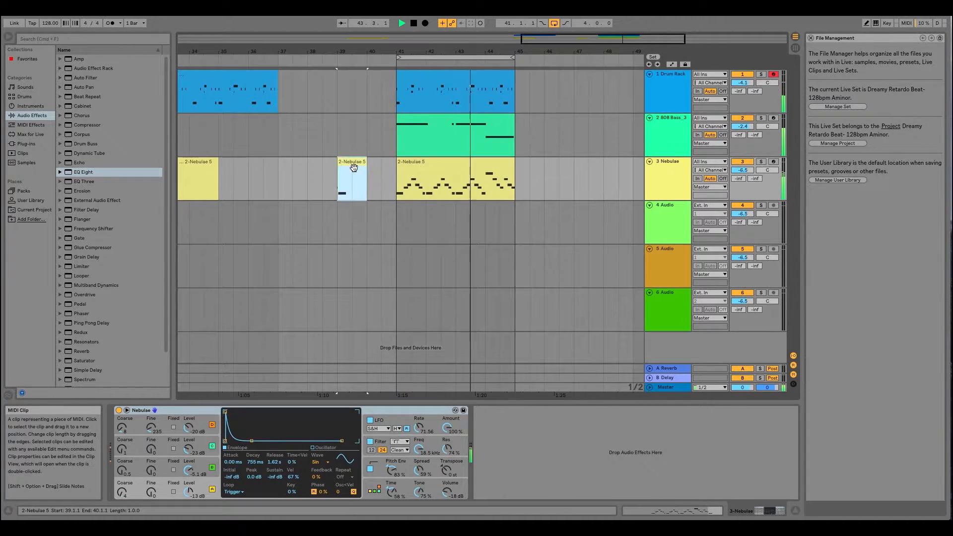
- Move the drum clip and the short Nebulae clip at bar 33 together so they start at bar 21
{"action": "left_click_drag", "start_coordinate": [333, 52], "coordinate": [364, 43]}
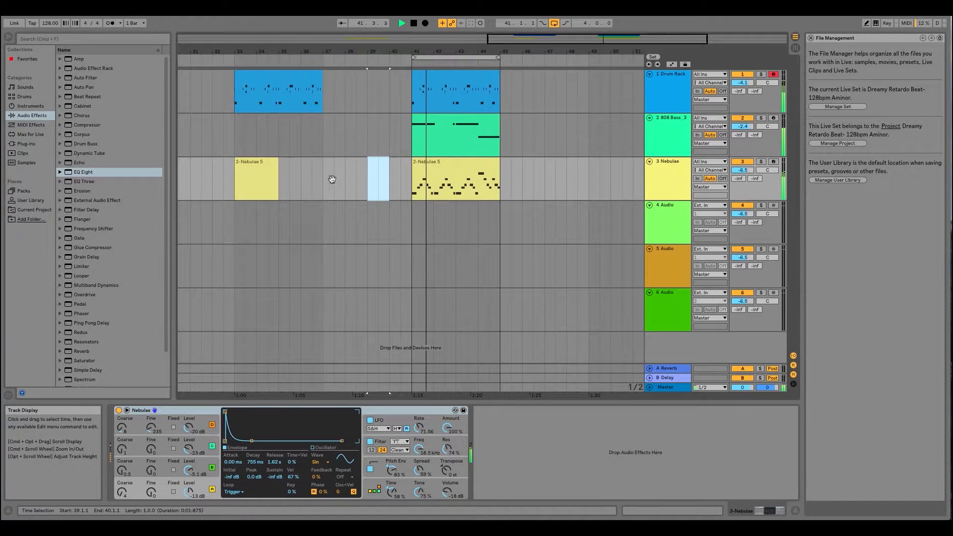
{"action": "left_click", "coordinate": [250, 169]}
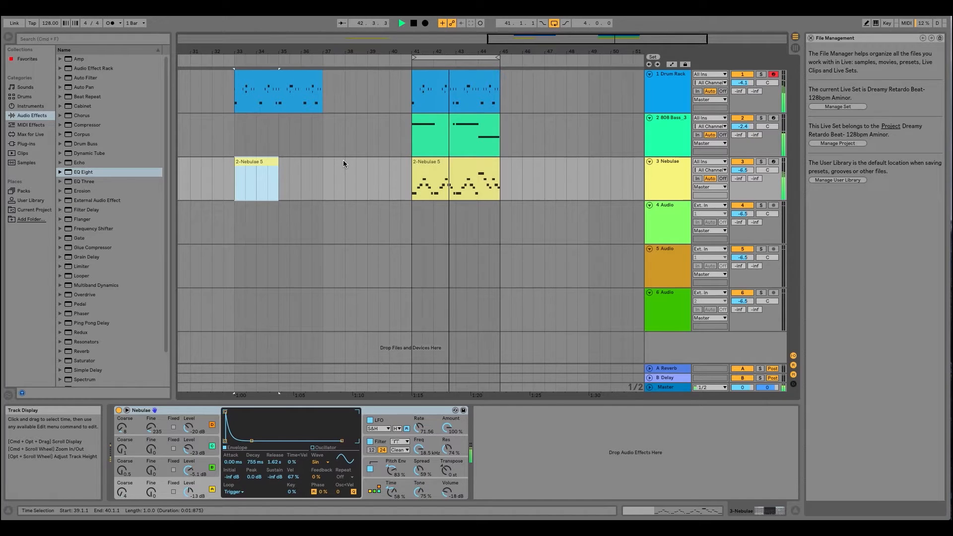
{"action": "left_click", "coordinate": [264, 74], "text": "shift"}
{"action": "scroll", "coordinate": [305, 166], "scroll_direction": "left", "scroll_amount": 2}
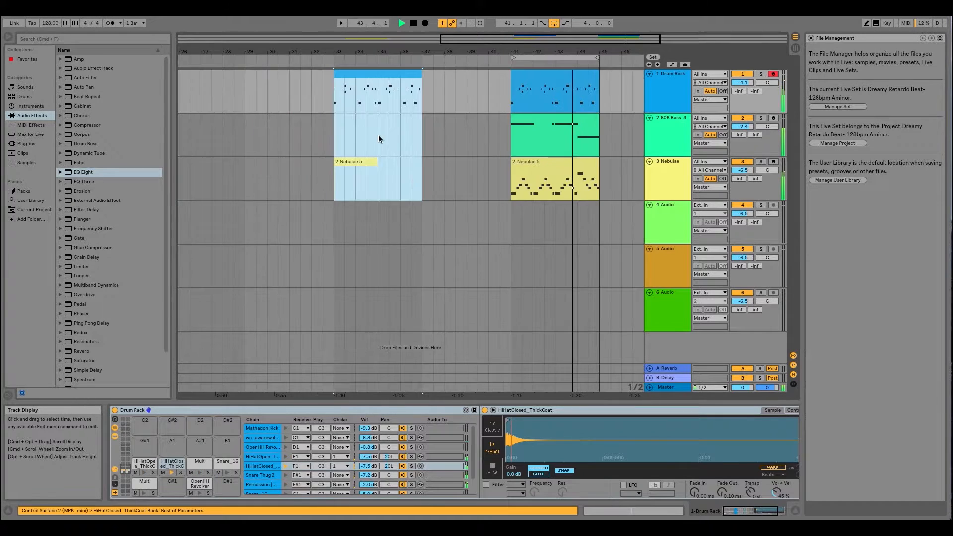
{"action": "left_click_drag", "start_coordinate": [440, 76], "coordinate": [262, 80]}
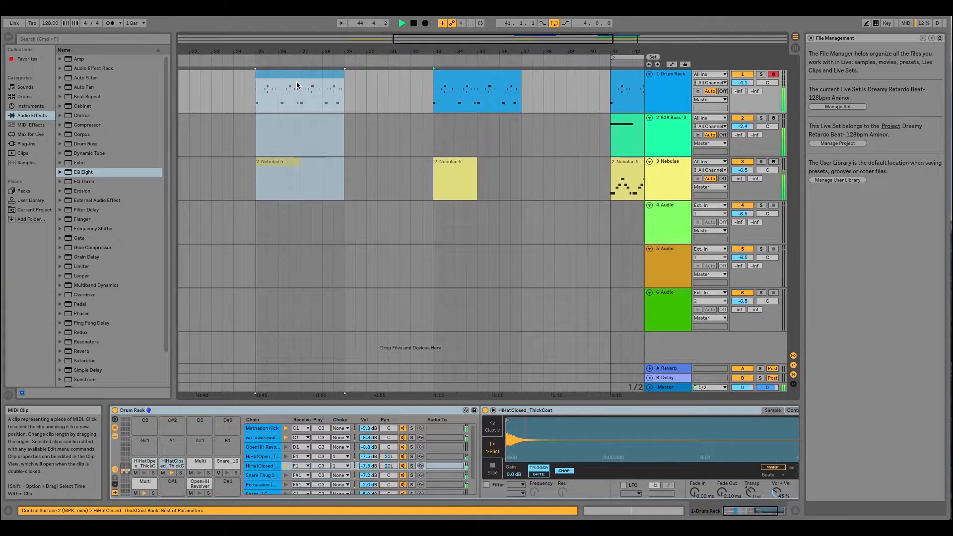
{"action": "scroll", "coordinate": [272, 162], "scroll_direction": "left", "scroll_amount": 2}
{"action": "scroll", "coordinate": [353, 216], "scroll_direction": "left", "scroll_amount": 3}
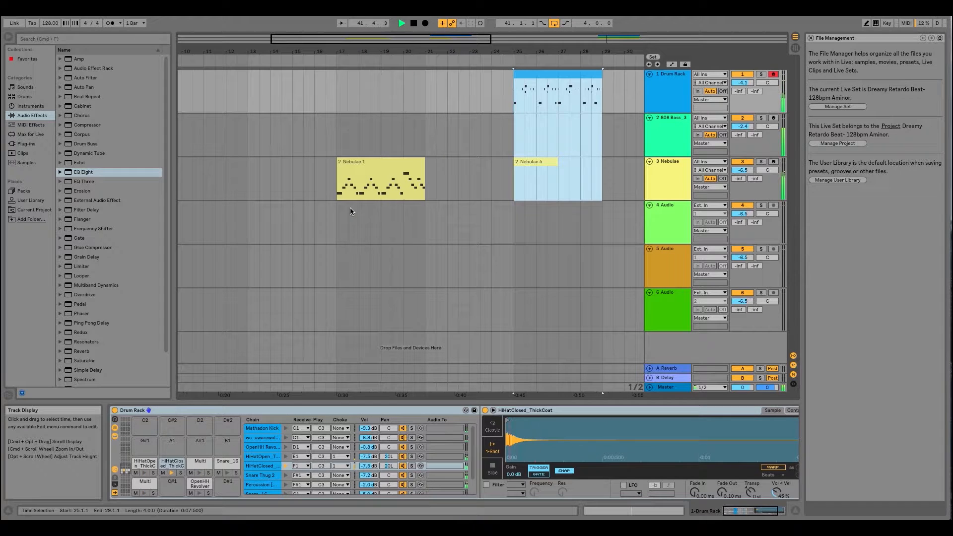
{"action": "left_click_drag", "start_coordinate": [552, 76], "coordinate": [469, 93]}
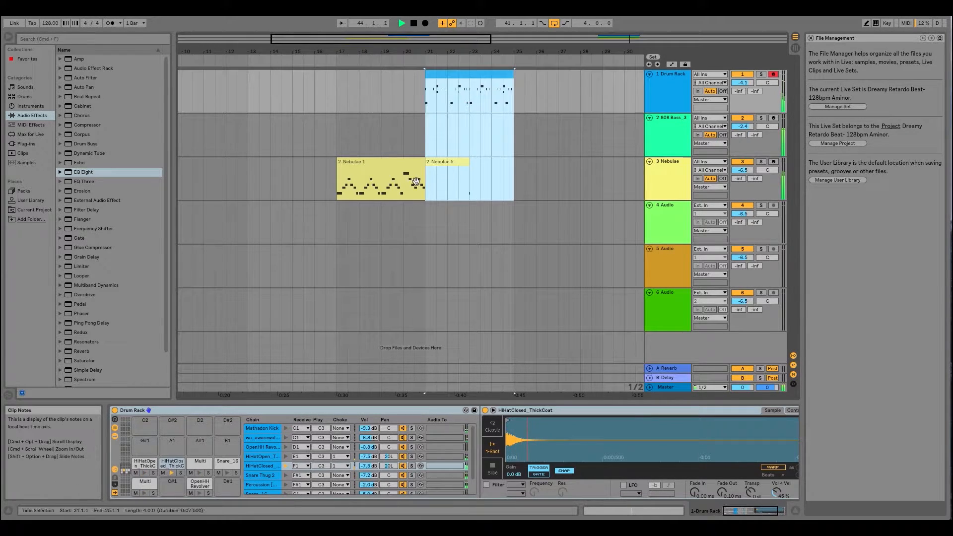
- Add the Nebulae 1 clip at bar 17 to the selection and move all selected clips four bars earlier, to bars 13–21
{"action": "left_click", "coordinate": [376, 169], "text": "shift"}
{"action": "left_click_drag", "start_coordinate": [377, 169], "coordinate": [288, 171]}
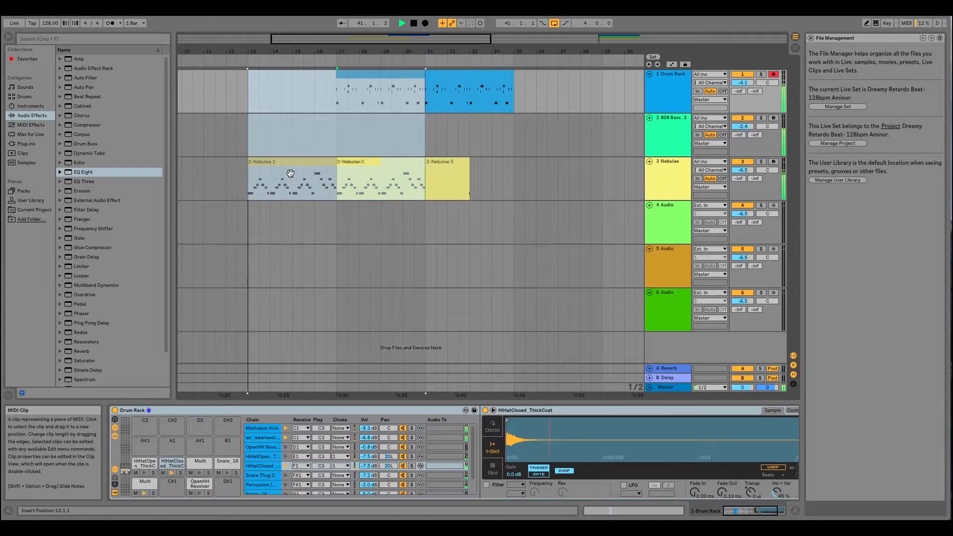
{"action": "scroll", "coordinate": [288, 174], "scroll_direction": "left", "scroll_amount": 2}
{"action": "scroll", "coordinate": [376, 179], "scroll_direction": "right", "scroll_amount": 3}
{"action": "scroll", "coordinate": [385, 176], "scroll_direction": "right", "scroll_amount": 3}
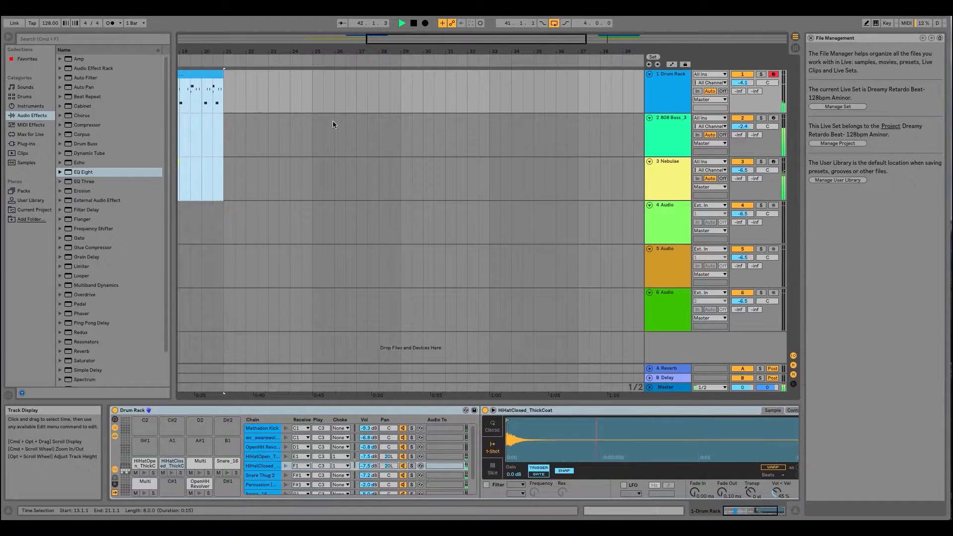
{"action": "scroll", "coordinate": [333, 120], "scroll_direction": "right", "scroll_amount": 6}
{"action": "left_click_drag", "start_coordinate": [308, 52], "coordinate": [439, 107]}
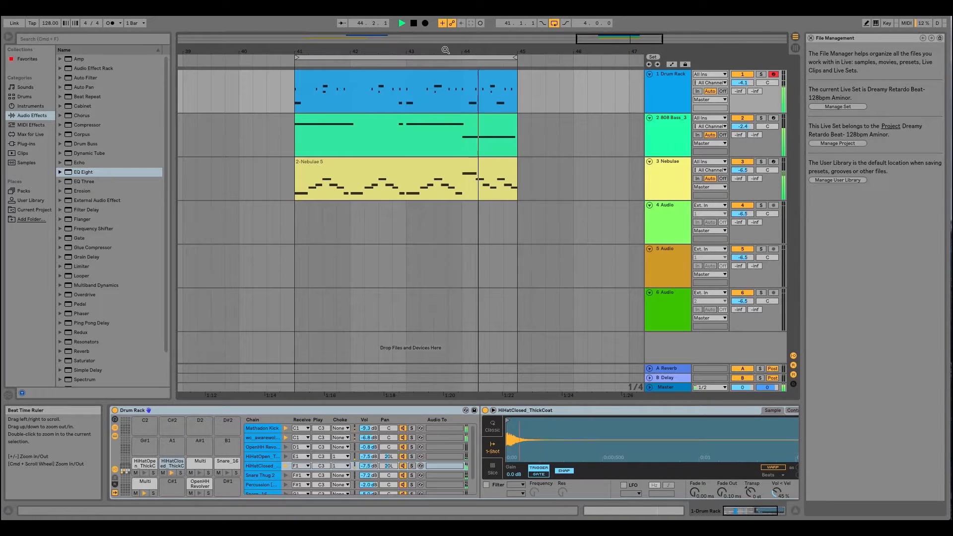
{"action": "left_click_drag", "start_coordinate": [445, 50], "coordinate": [442, 10]}
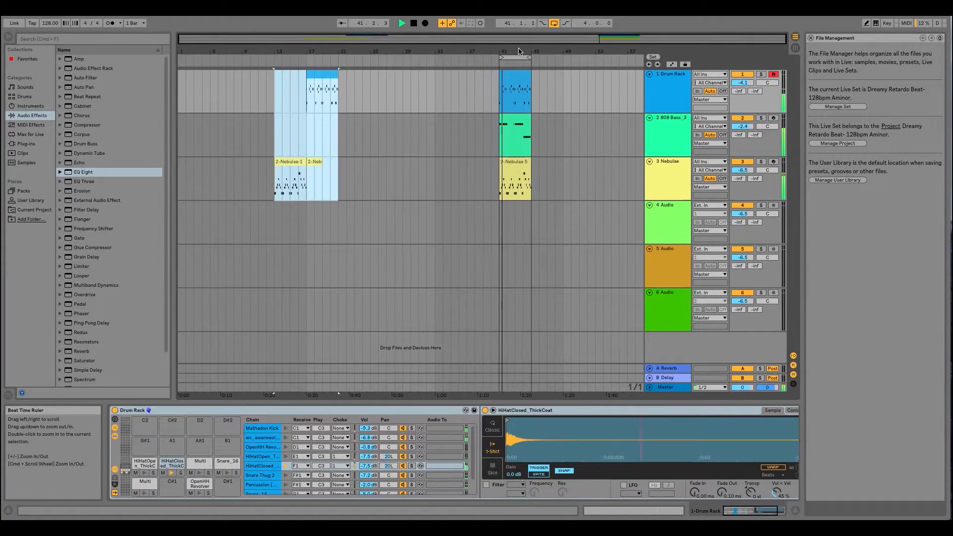
{"action": "left_click", "coordinate": [409, 99]}
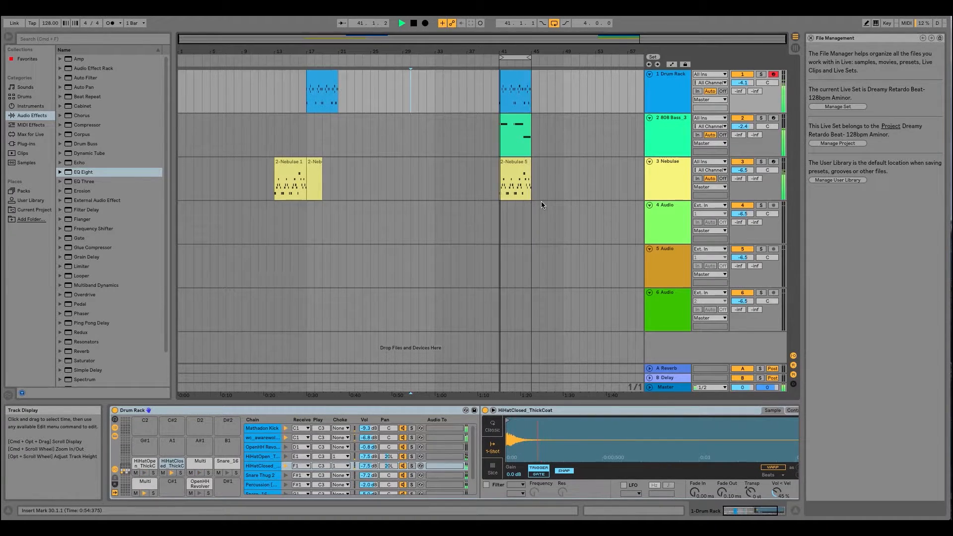
- Select the 808 Bass track to show its device chain
{"action": "left_click_drag", "start_coordinate": [520, 56], "coordinate": [392, 232]}
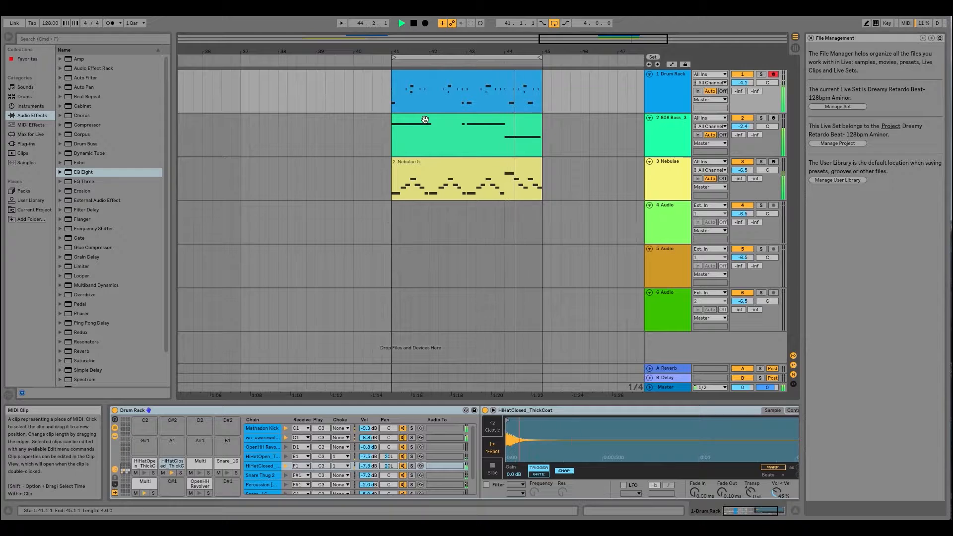
{"action": "left_click", "coordinate": [671, 119]}
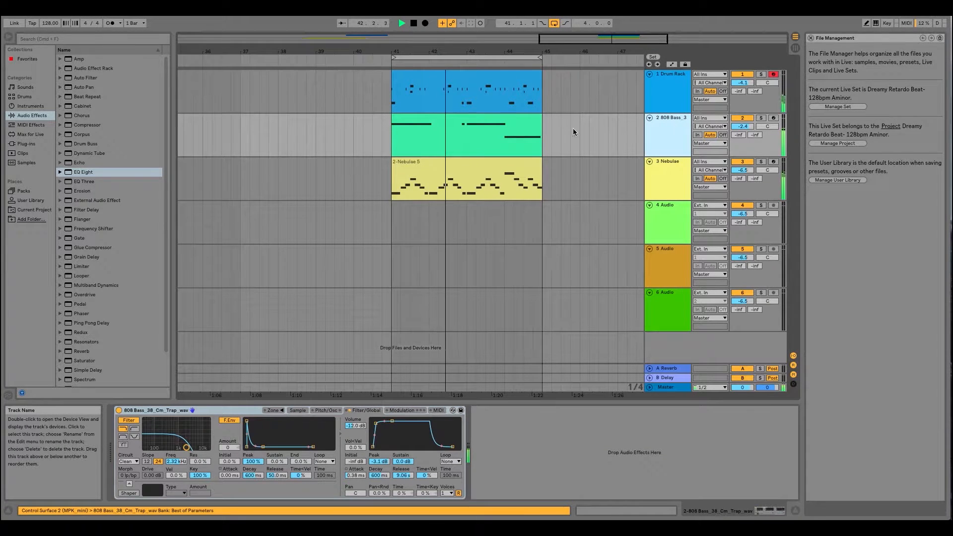
- Try the default Compressor on the 808 Bass track, then delete it
{"action": "left_click", "coordinate": [60, 125]}
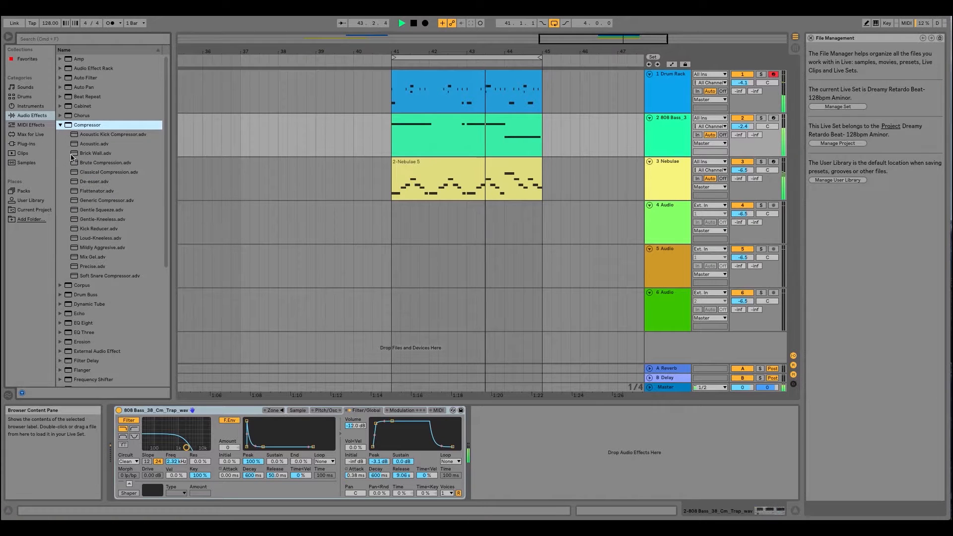
{"action": "left_click", "coordinate": [60, 125]}
{"action": "left_click_drag", "start_coordinate": [76, 128], "coordinate": [535, 435]}
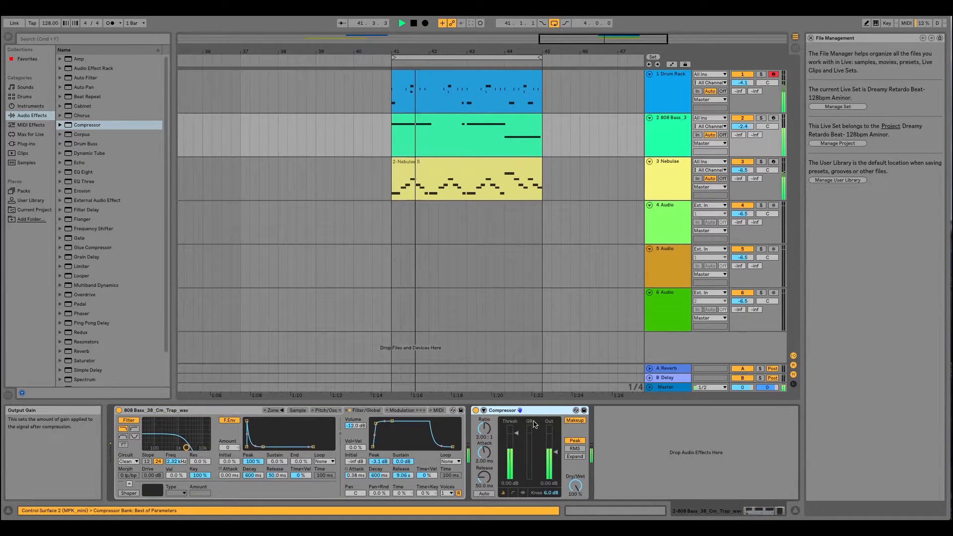
{"action": "right_click", "coordinate": [534, 411]}
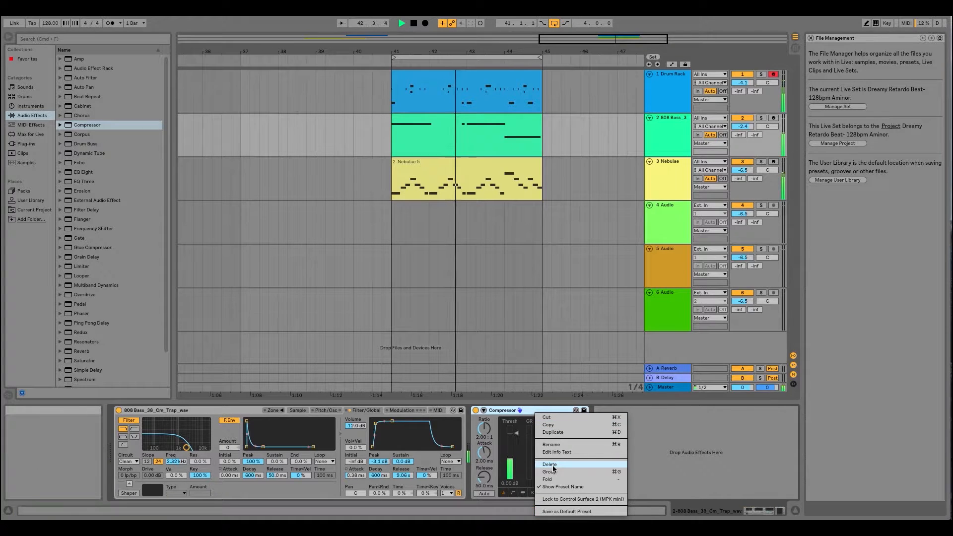
{"action": "left_click", "coordinate": [551, 465]}
- Add the Gentle Squeeze compressor preset after the 808 Bass instrument and lower its attack time
{"action": "left_click", "coordinate": [60, 125]}
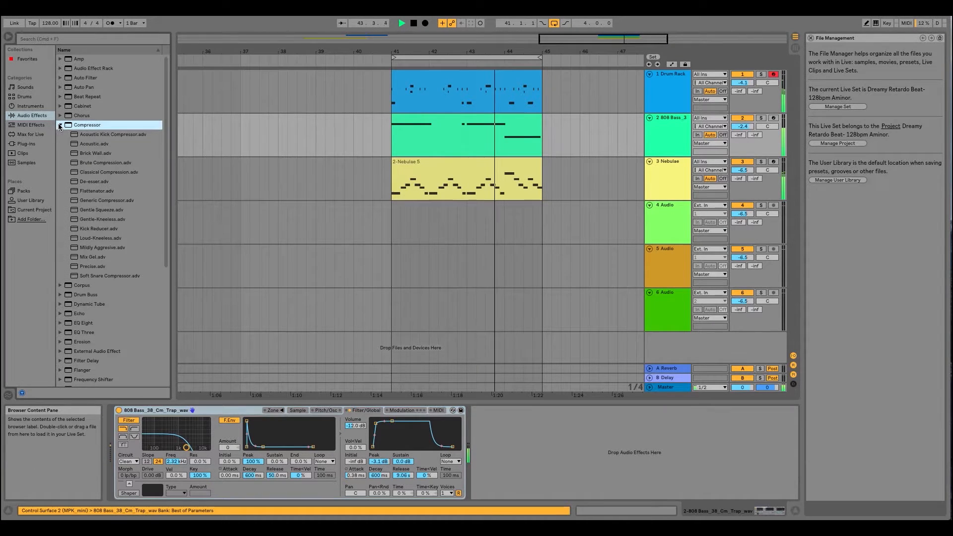
{"action": "left_click_drag", "start_coordinate": [95, 210], "coordinate": [551, 449]}
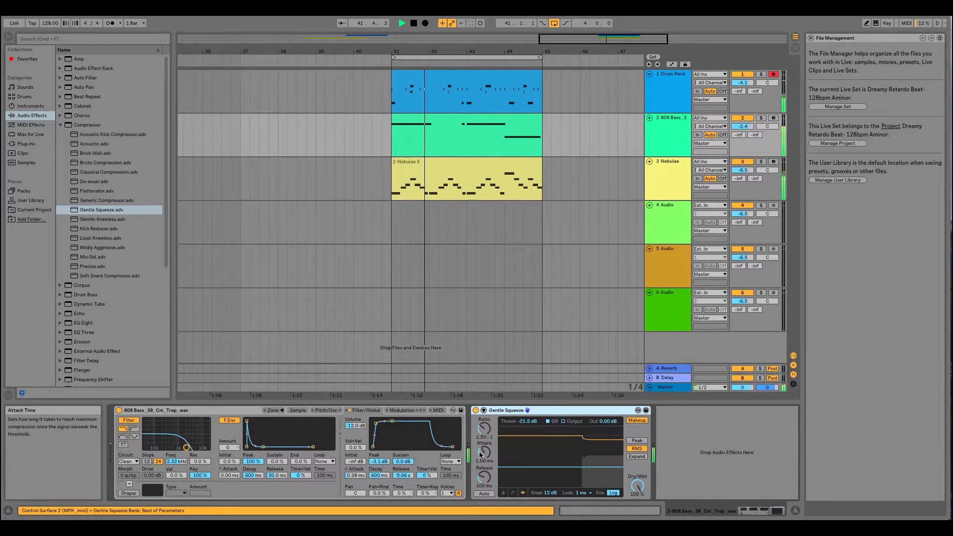
{"action": "left_click_drag", "start_coordinate": [484, 453], "coordinate": [483, 477]}
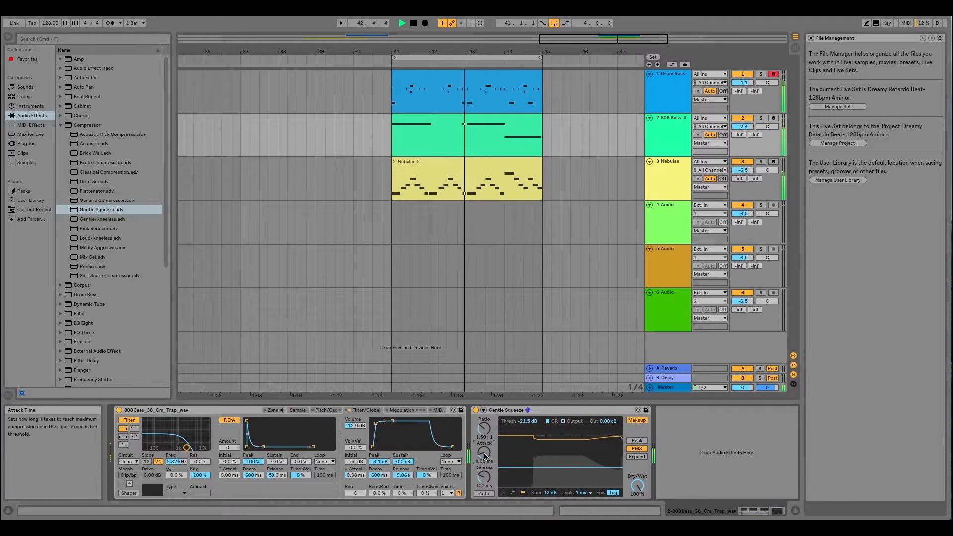
- Set the Gentle Squeeze compressor's ratio to 9.00:1, threshold to -25.8 dB and release time to 2.11 s
{"action": "left_click_drag", "start_coordinate": [491, 418], "coordinate": [492, 383]}
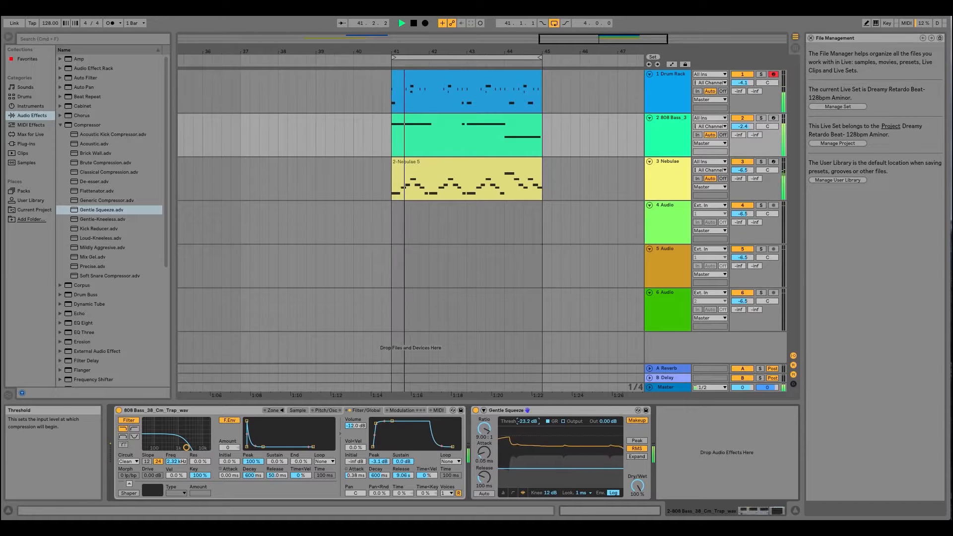
{"action": "left_click_drag", "start_coordinate": [484, 476], "coordinate": [483, 467]}
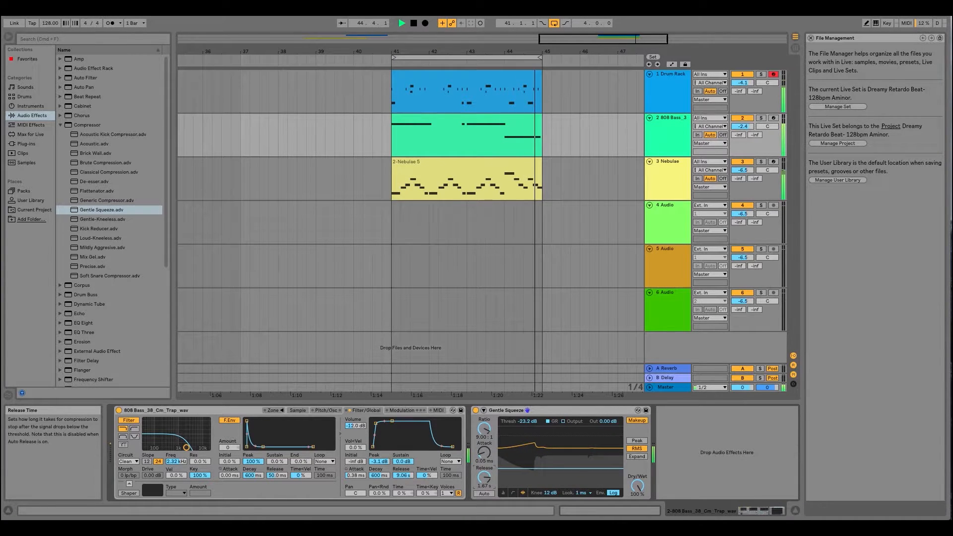
{"action": "left_click_drag", "start_coordinate": [527, 421], "coordinate": [528, 423]}
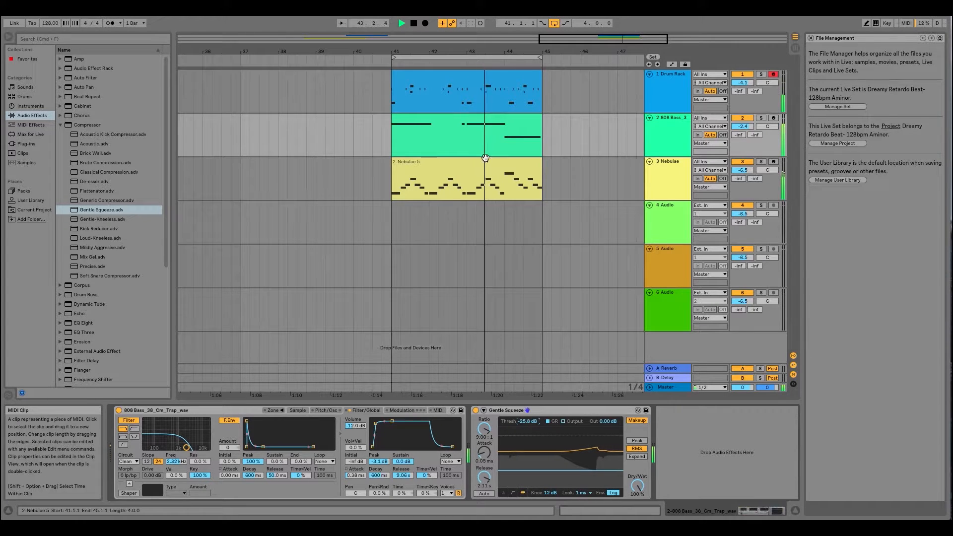
- Examine the notes of the 808 Bass clip at bar 41, including the short note, and return to the track's device chain
{"action": "double_click", "coordinate": [466, 123]}
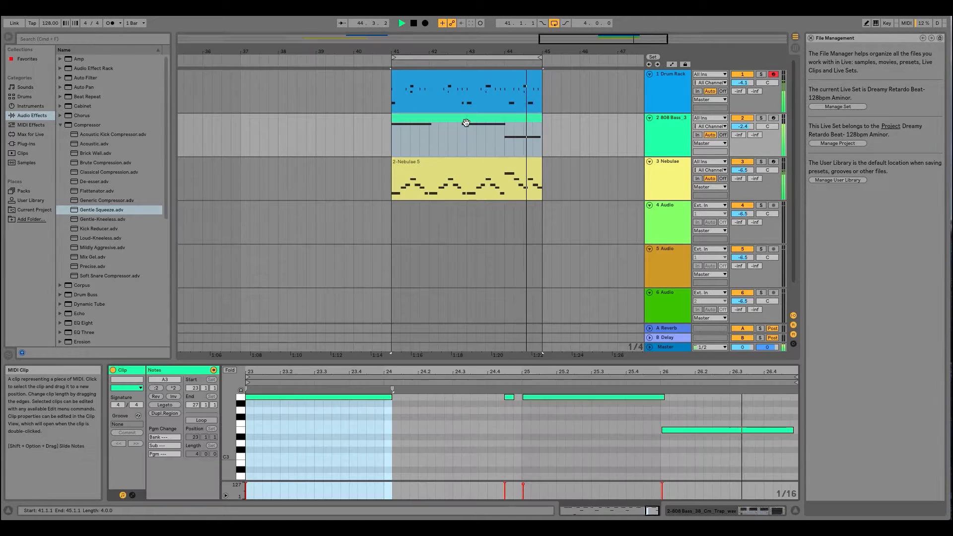
{"action": "left_click", "coordinate": [512, 398]}
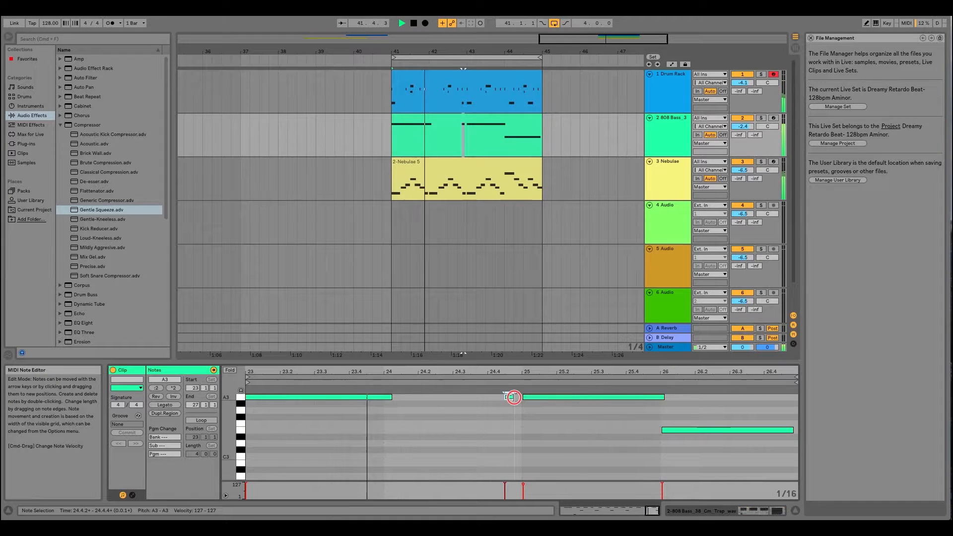
{"action": "left_click", "coordinate": [497, 124]}
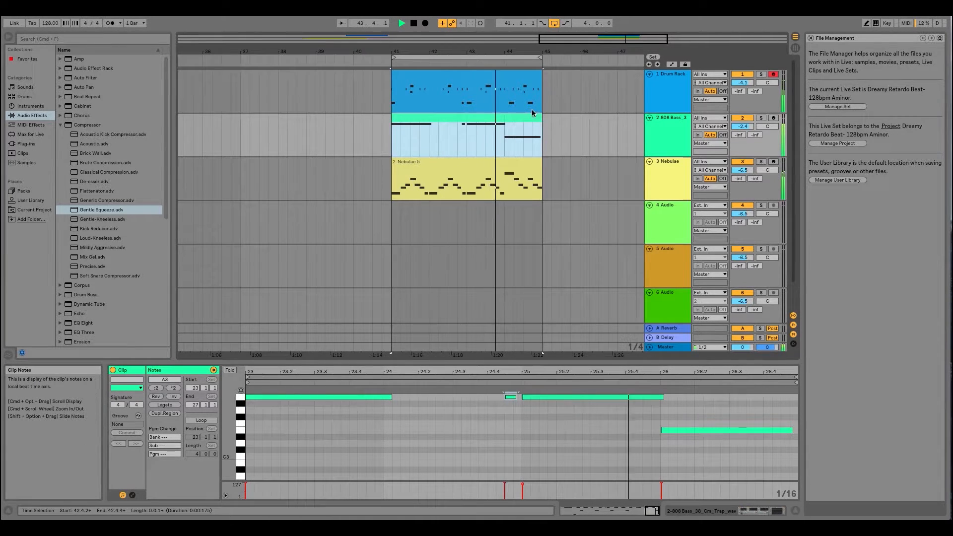
{"action": "left_click", "coordinate": [671, 120]}
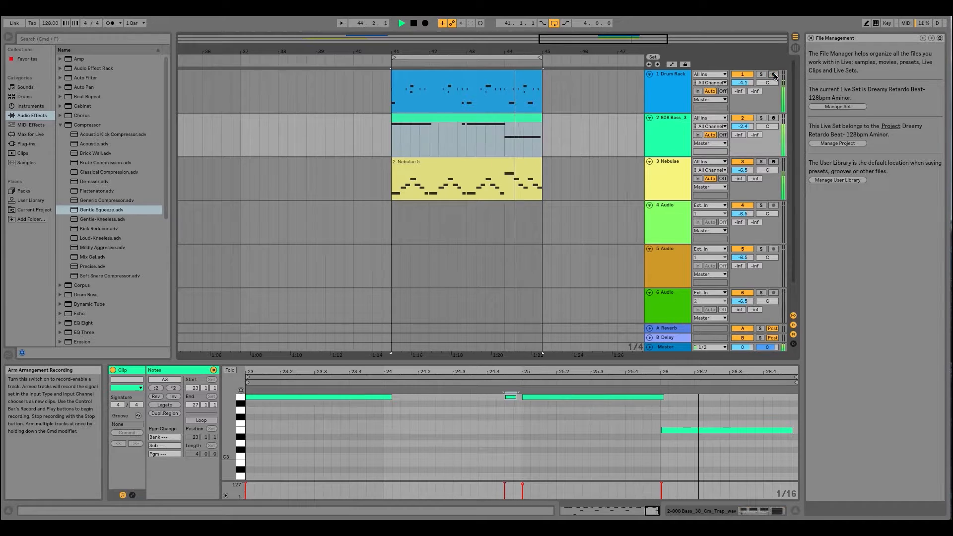
{"action": "double_click", "coordinate": [672, 119]}
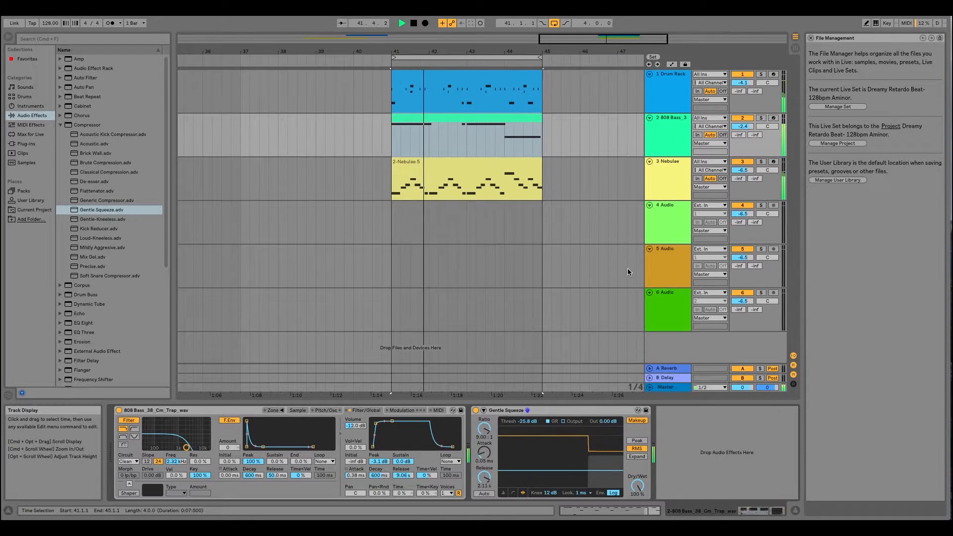
{"action": "left_click", "coordinate": [660, 125]}
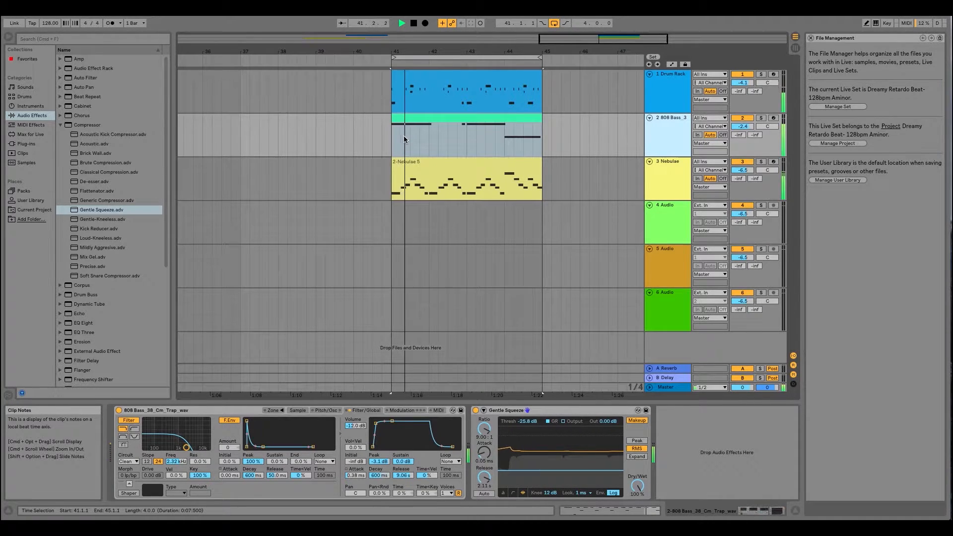
{"action": "left_click_drag", "start_coordinate": [479, 51], "coordinate": [376, 55]}
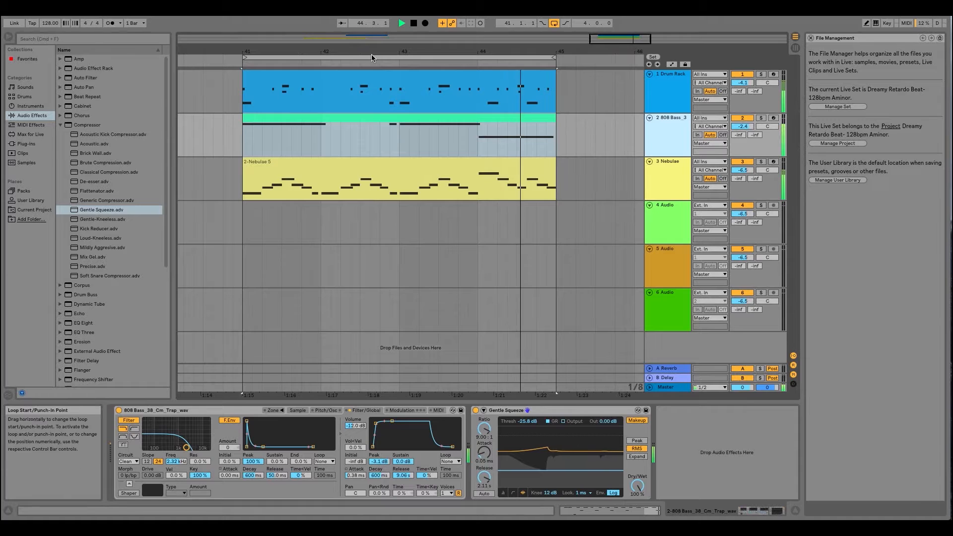
{"action": "left_click", "coordinate": [668, 126]}
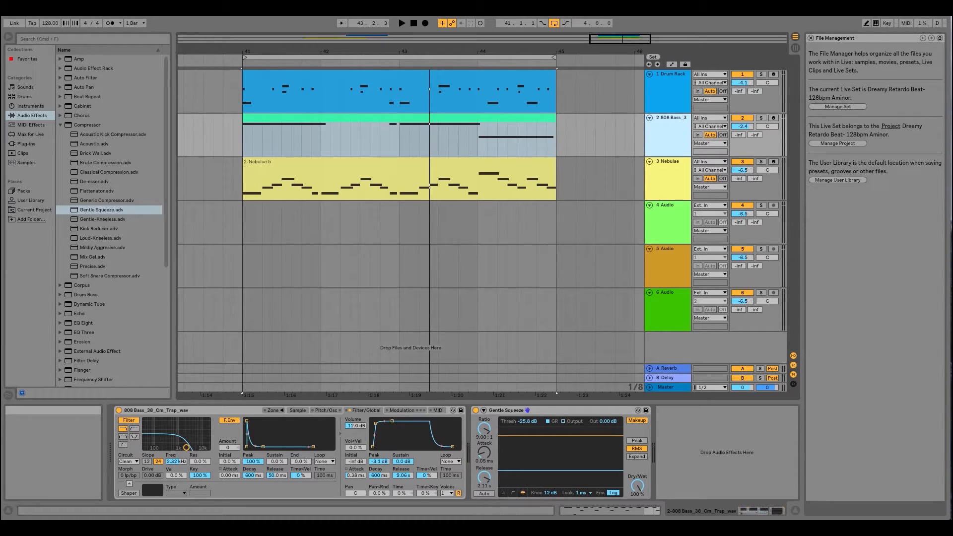
{"action": "mouse_move", "coordinate": [385, 51]}
{"action": "left_mouse_down"}
{"action": "mouse_move", "coordinate": [400, 69]}
{"action": "mouse_move", "coordinate": [401, 51]}
{"action": "left_mouse_up"}
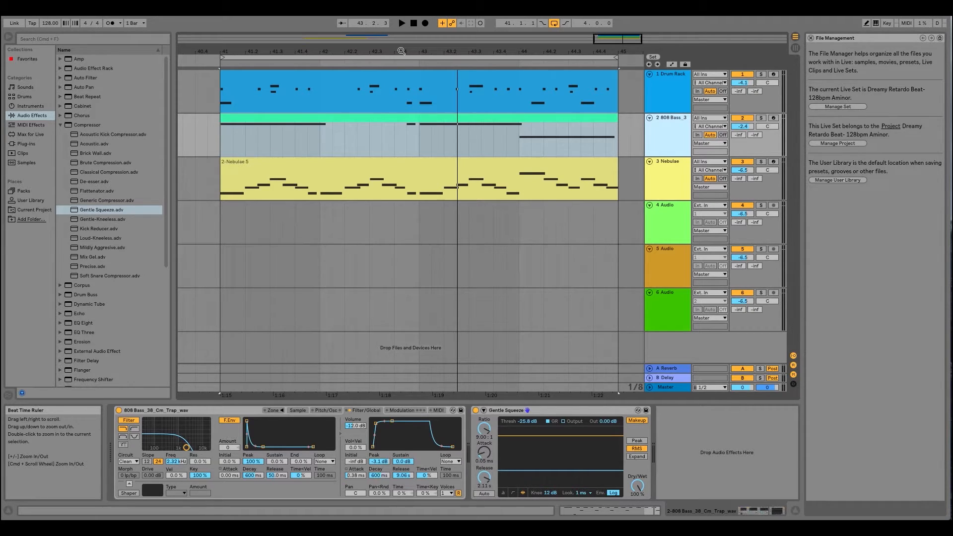
{"action": "left_click_drag", "start_coordinate": [401, 51], "coordinate": [406, 51]}
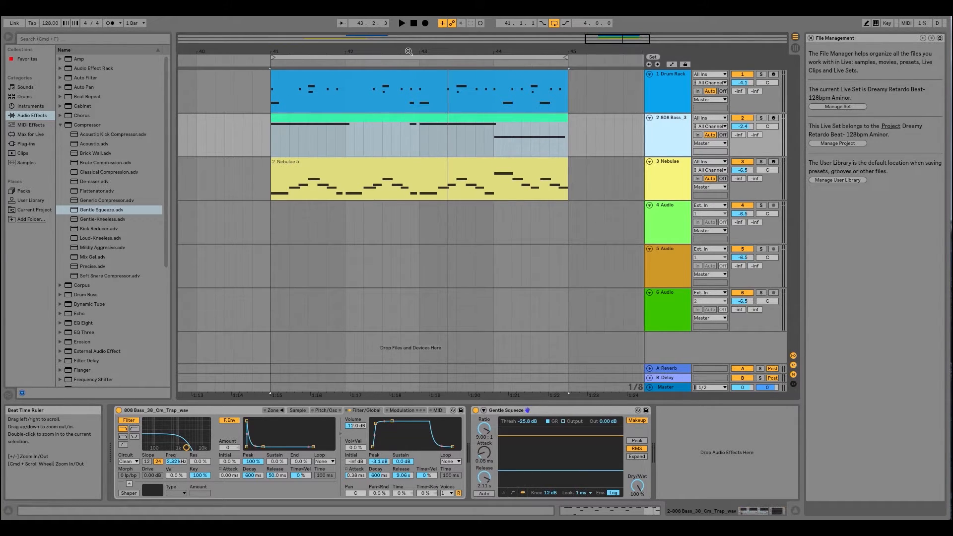
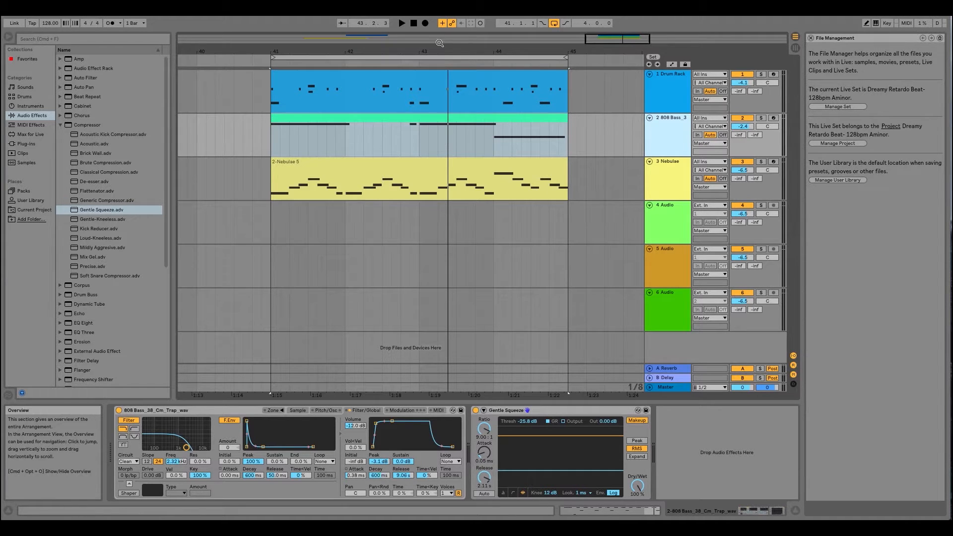
{"action": "left_click_drag", "start_coordinate": [439, 50], "coordinate": [465, 50]}
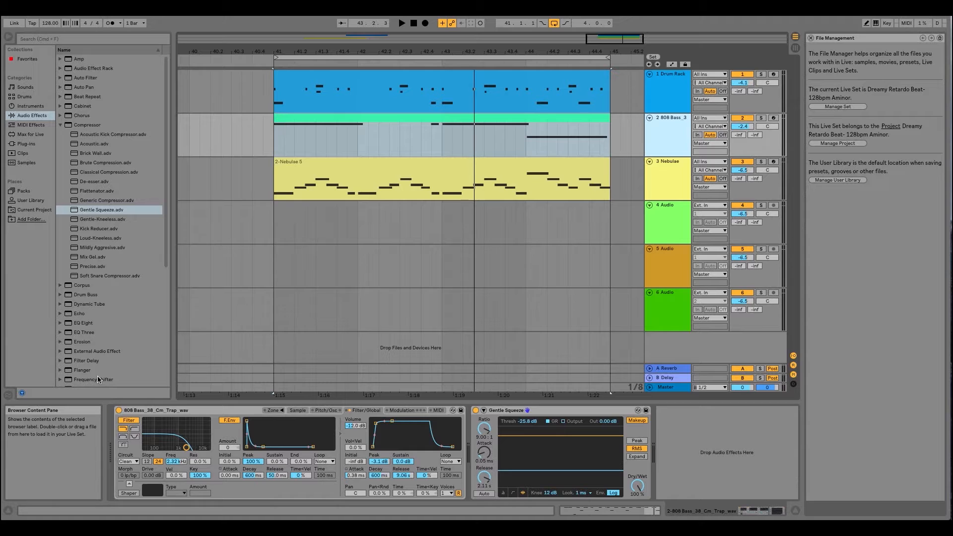
{"action": "left_click", "coordinate": [519, 57]}
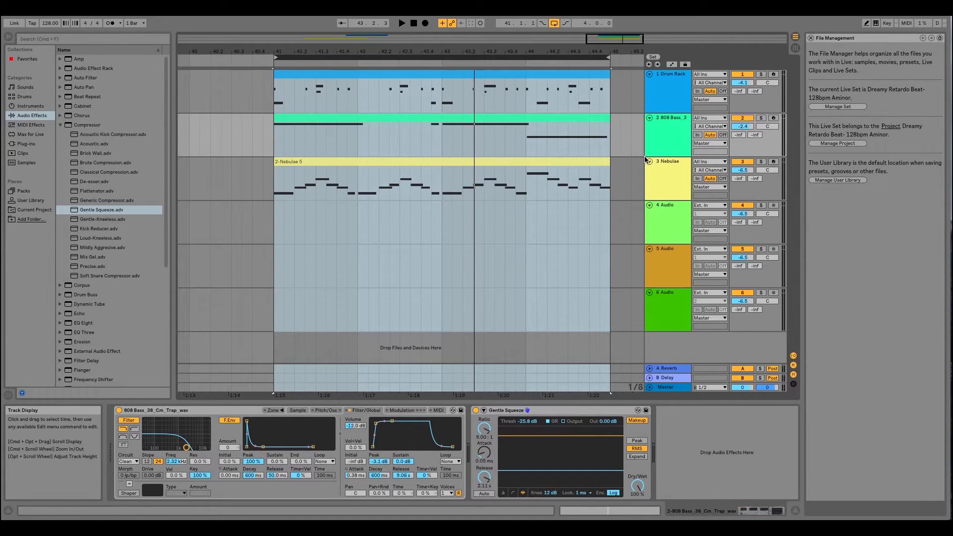
{"action": "left_click", "coordinate": [671, 167]}
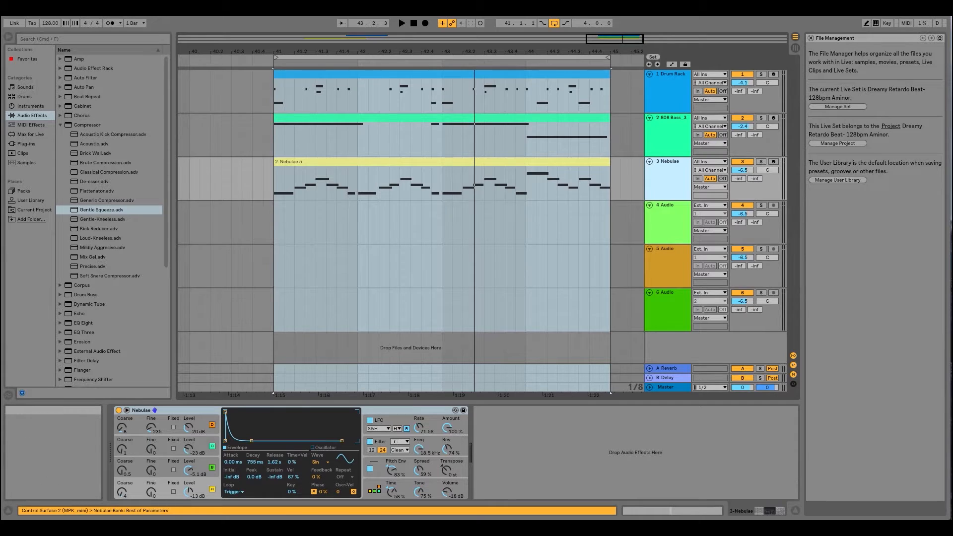
{"action": "left_click", "coordinate": [102, 2]}
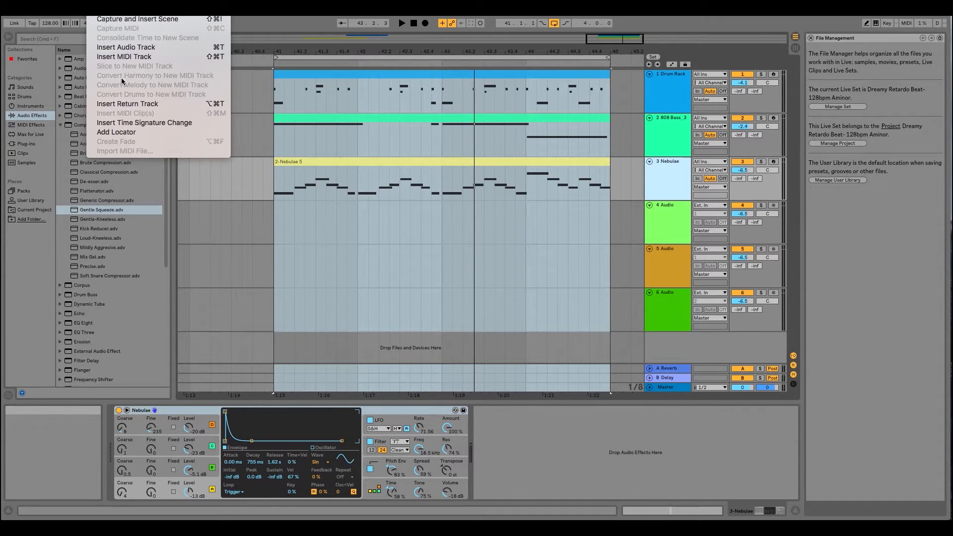
{"action": "mouse_move", "coordinate": [79, 2]}
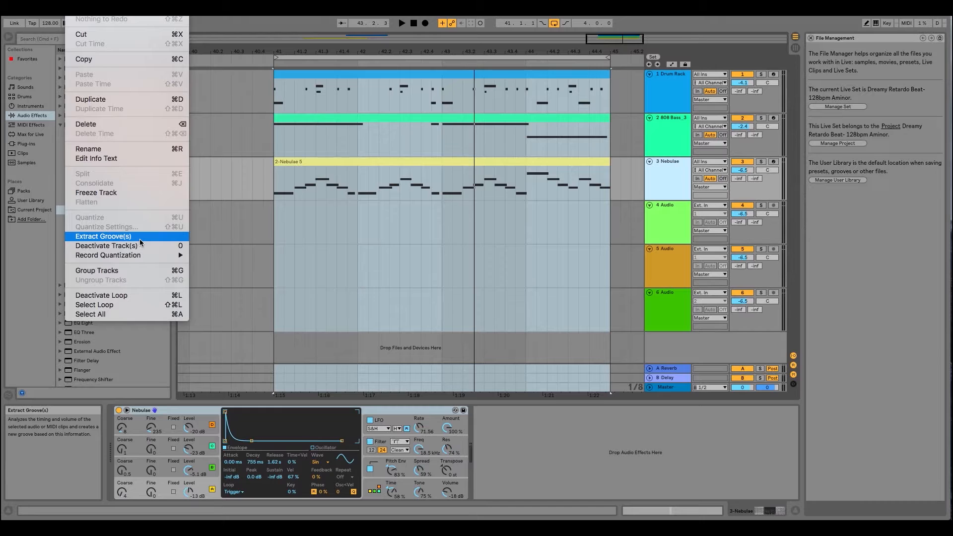
{"action": "mouse_move", "coordinate": [139, 255]}
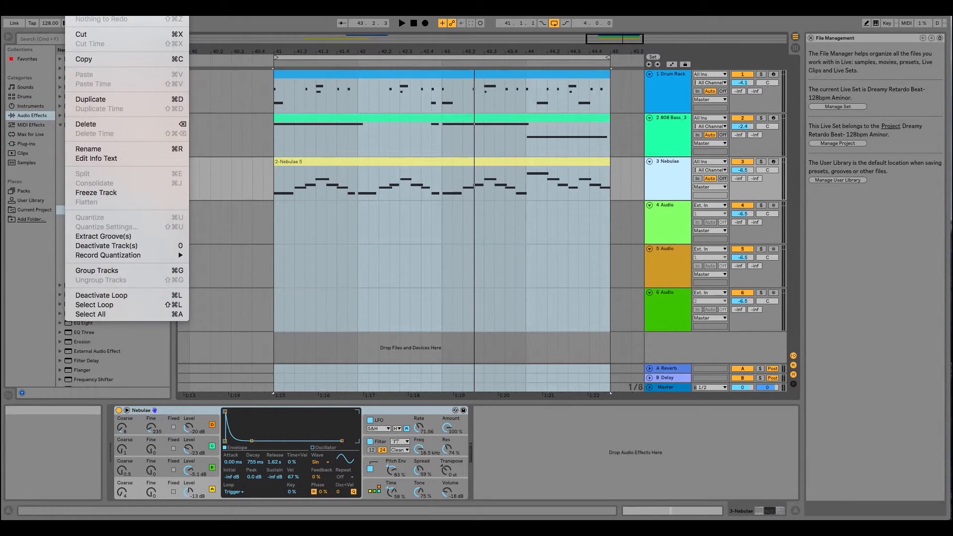
{"action": "left_click", "coordinate": [73, 4]}
- Insert a MIDI track below the 808 Bass track and load the Sampler preset 808 - Diana [D#] onto it
{"action": "left_click_drag", "start_coordinate": [543, 52], "coordinate": [543, 40]}
{"action": "left_click", "coordinate": [674, 117]}
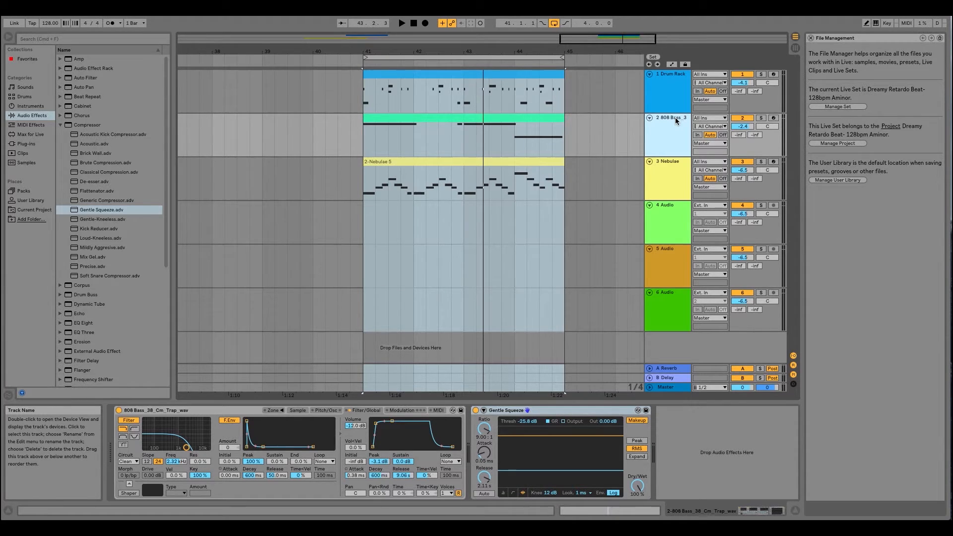
{"action": "key", "text": "super+shift+t"}
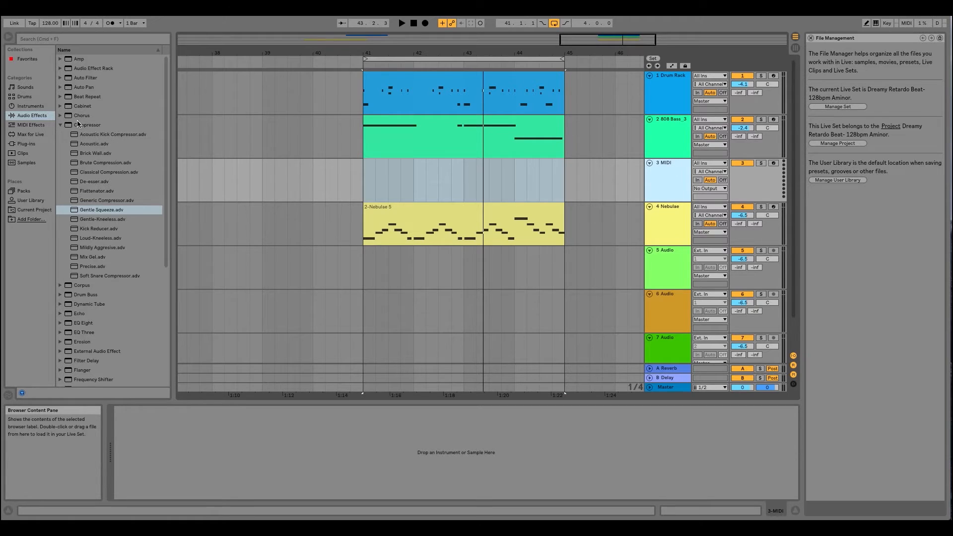
{"action": "left_click", "coordinate": [29, 107]}
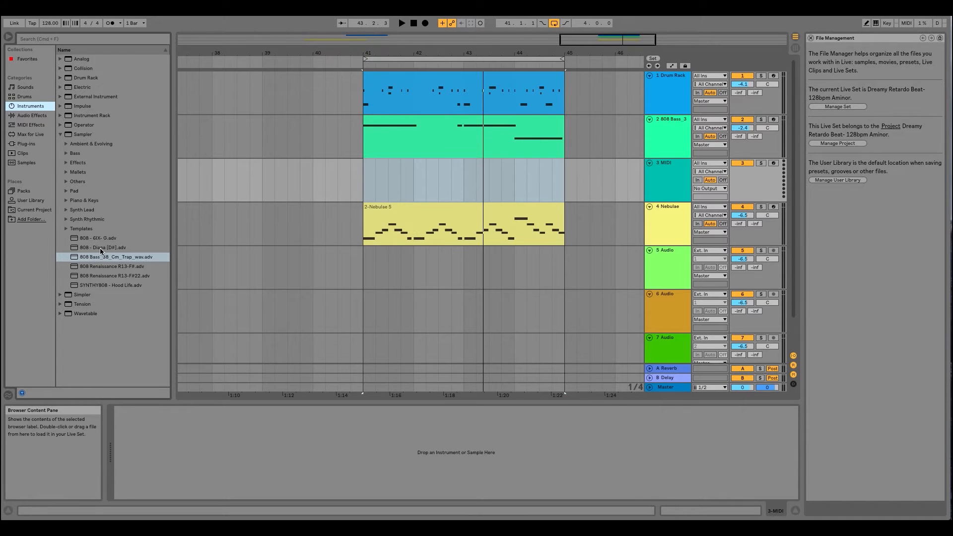
{"action": "double_click", "coordinate": [100, 248]}
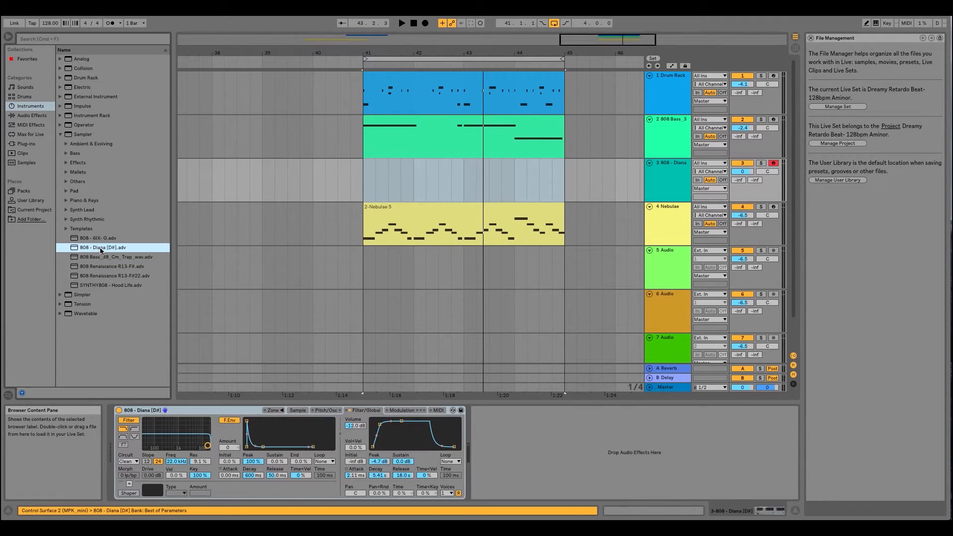
- Copy the 808 Bass clip at bar 41 onto the 808 - Diana track and play that track soloed
{"action": "left_click", "coordinate": [678, 164]}
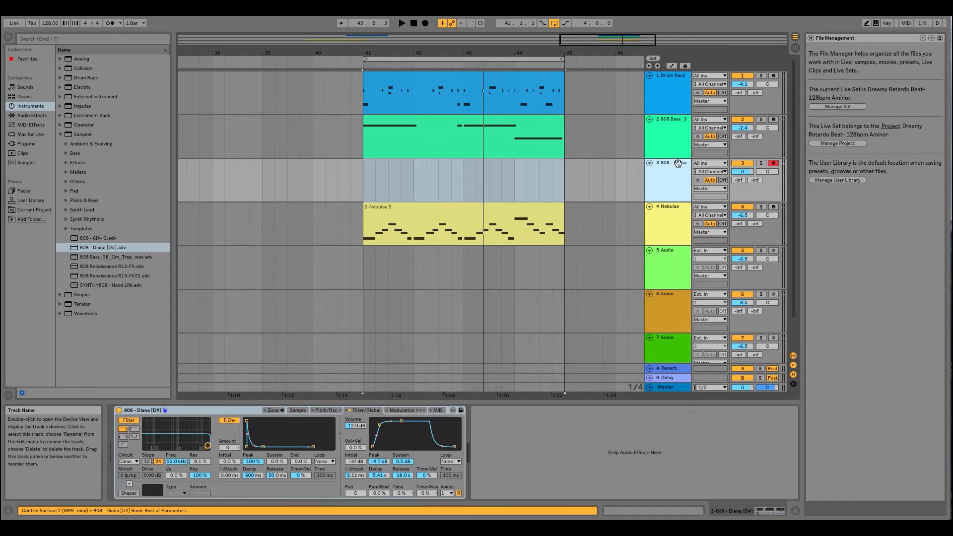
{"action": "left_click", "coordinate": [472, 119]}
{"action": "left_click_drag", "start_coordinate": [455, 127], "coordinate": [454, 160]}
{"action": "left_click", "coordinate": [761, 163]}
{"action": "key", "text": "space"}
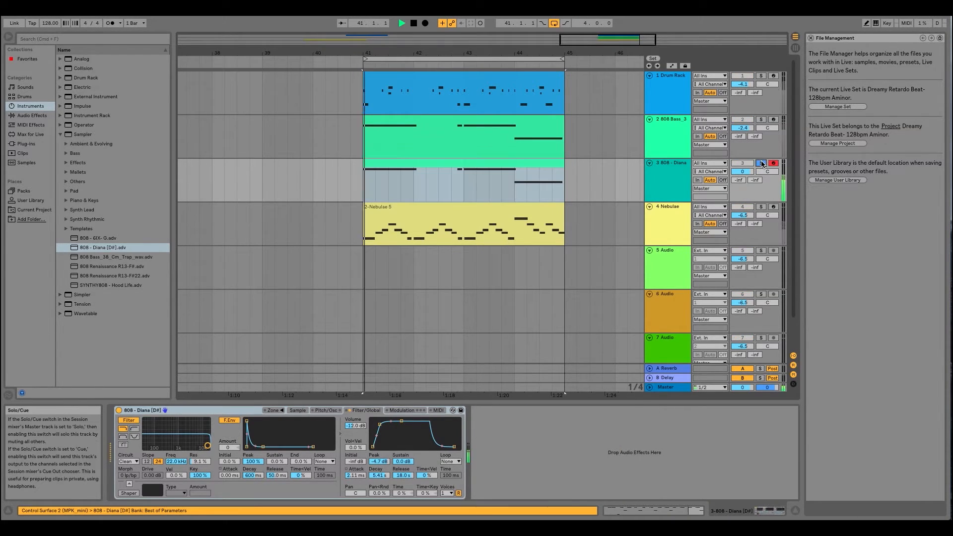
- Transpose all notes of the 808 - Diana clip down one octave to A1-A2
{"action": "double_click", "coordinate": [524, 166]}
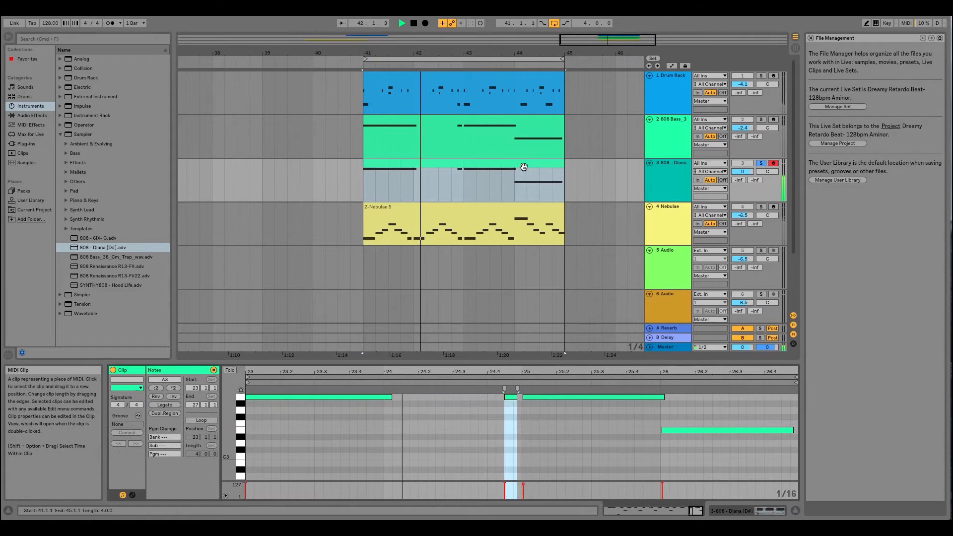
{"action": "left_click", "coordinate": [457, 400]}
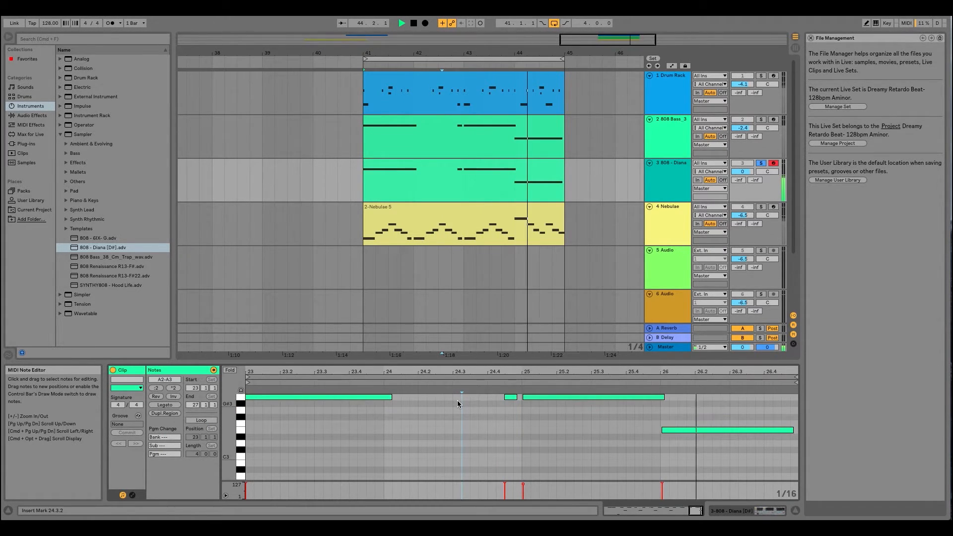
{"action": "key", "text": "super+a"}
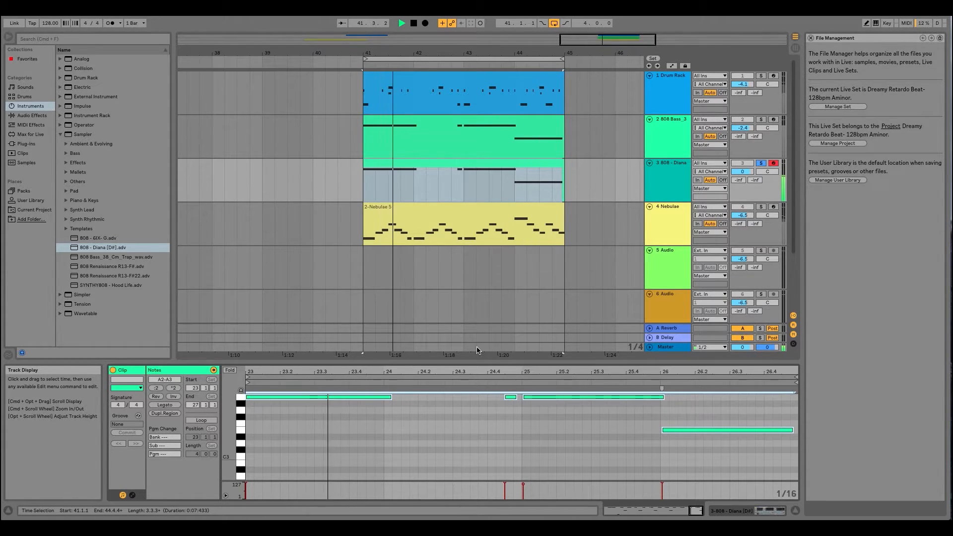
{"action": "key", "text": "shift+Down"}
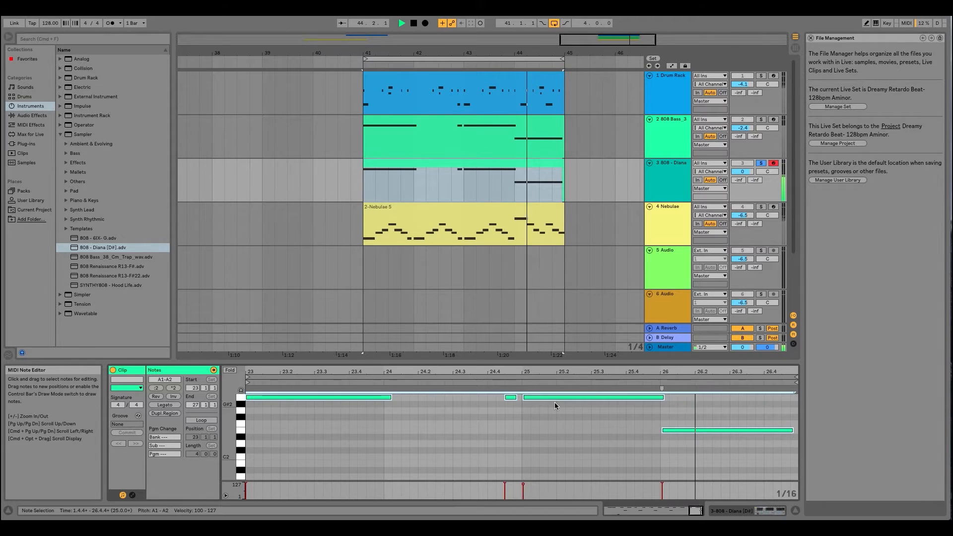
- Solo the 808 Bass track as well and copy its Gentle Squeeze compressor onto the 808 - Diana track
{"action": "left_click", "coordinate": [760, 120]}
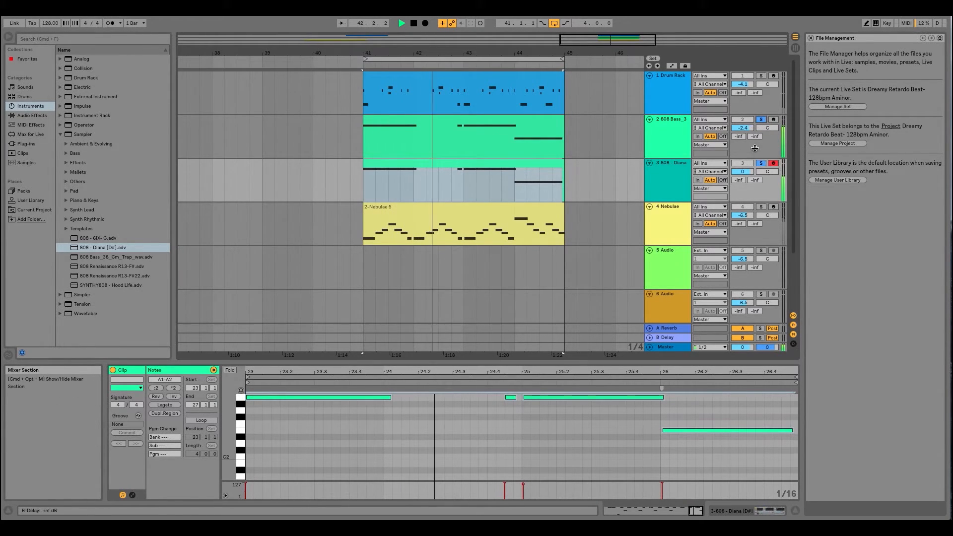
{"action": "left_click", "coordinate": [670, 165]}
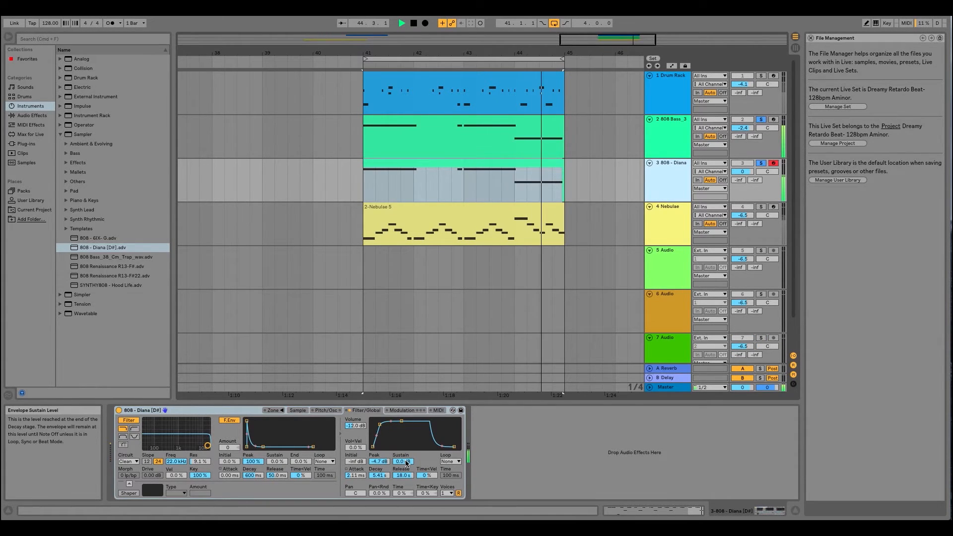
{"action": "left_click", "coordinate": [665, 127]}
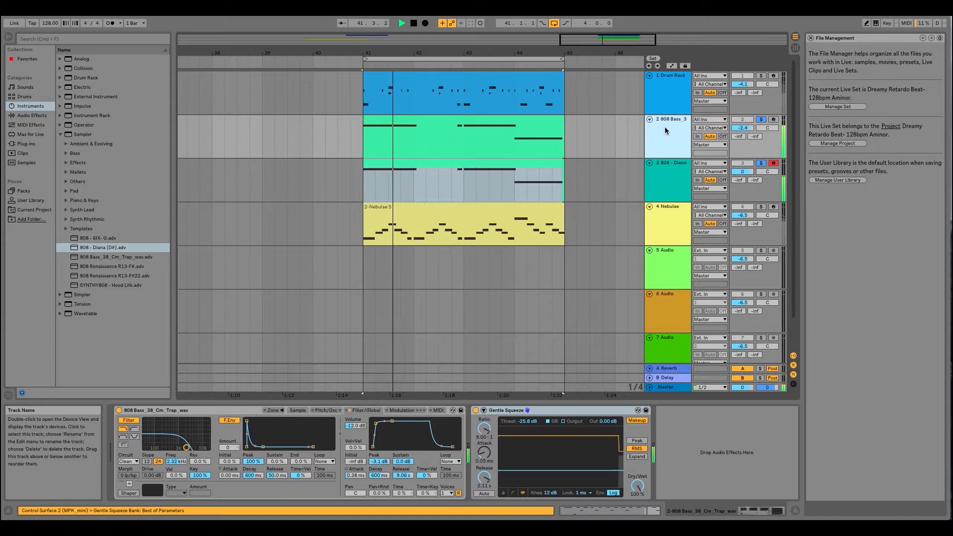
{"action": "right_click", "coordinate": [574, 411]}
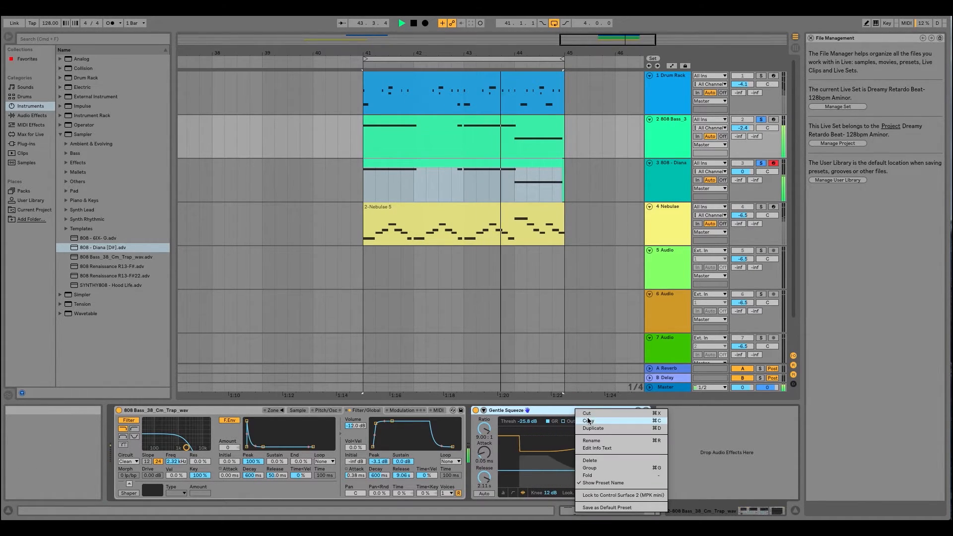
{"action": "left_click", "coordinate": [590, 421]}
{"action": "left_click", "coordinate": [670, 161]}
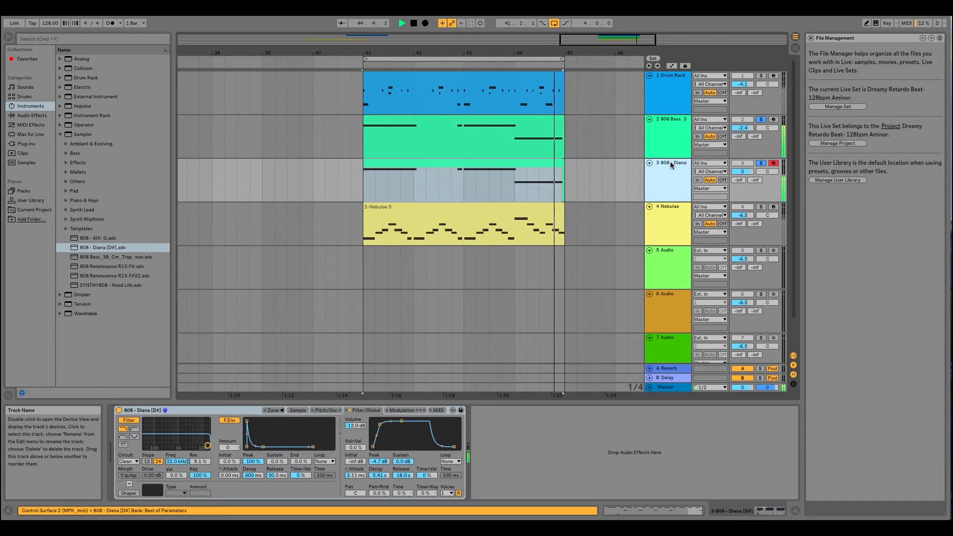
{"action": "right_click", "coordinate": [608, 436]}
{"action": "left_click", "coordinate": [621, 436]}
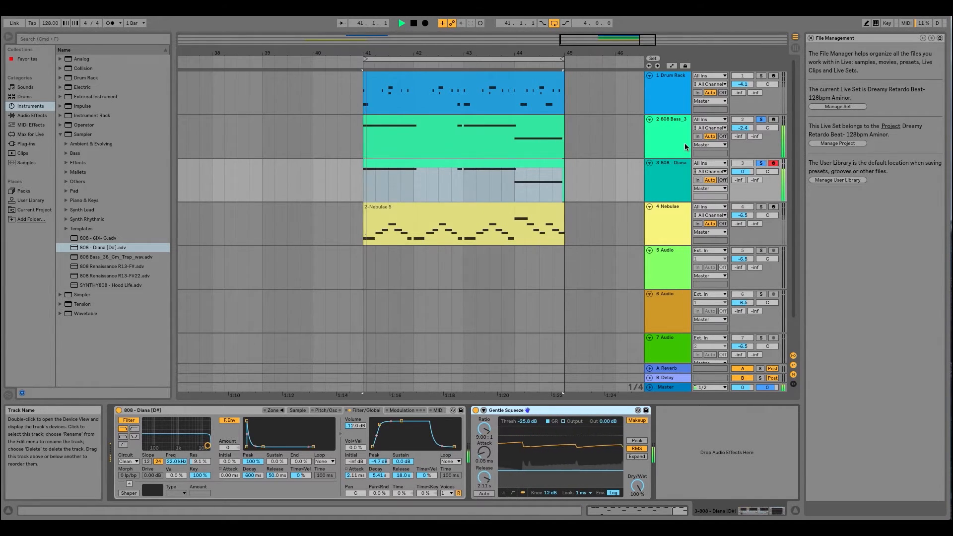
- Group the 808 Bass and 808 - Diana tracks in Session View and solo only the group
{"action": "key", "text": "Tab"}
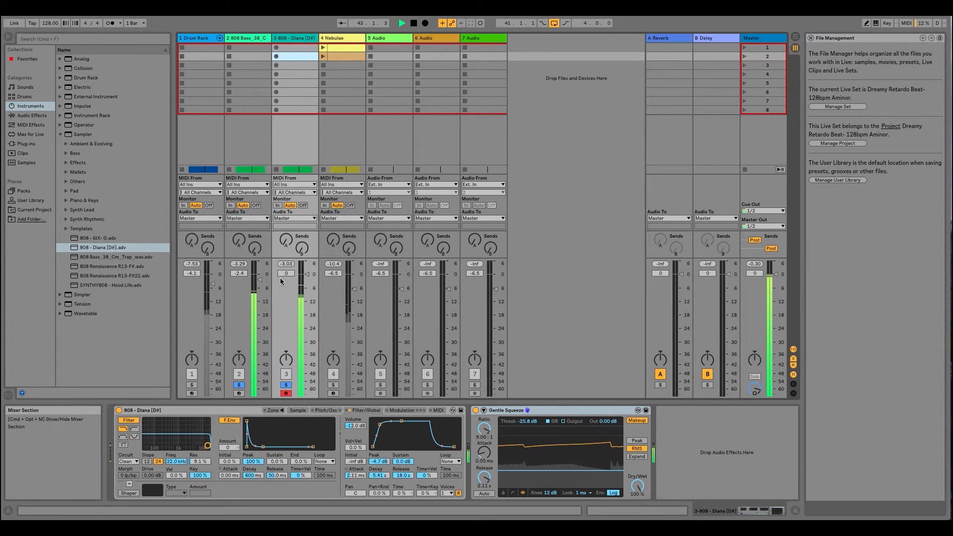
{"action": "left_click", "coordinate": [299, 37]}
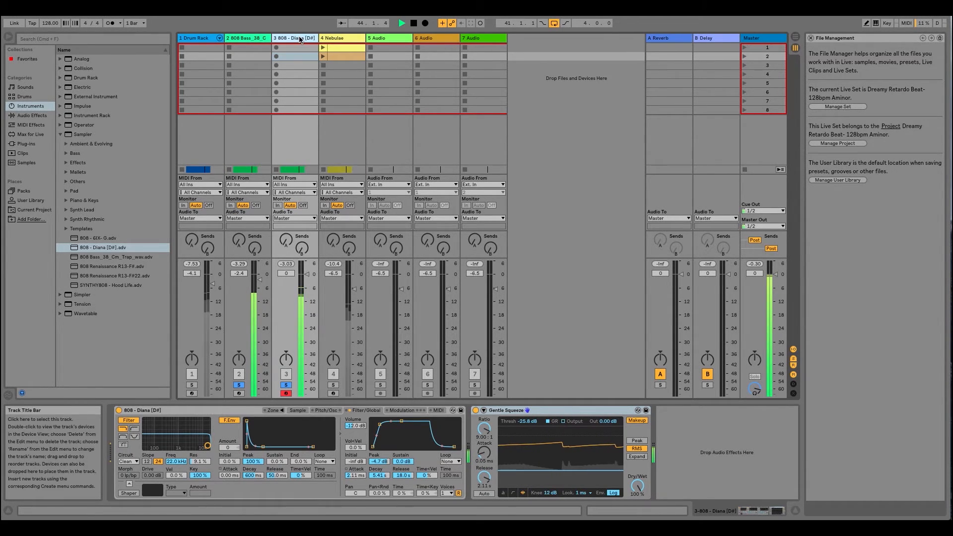
{"action": "left_click", "coordinate": [251, 38]}
{"action": "left_click", "coordinate": [294, 42]}
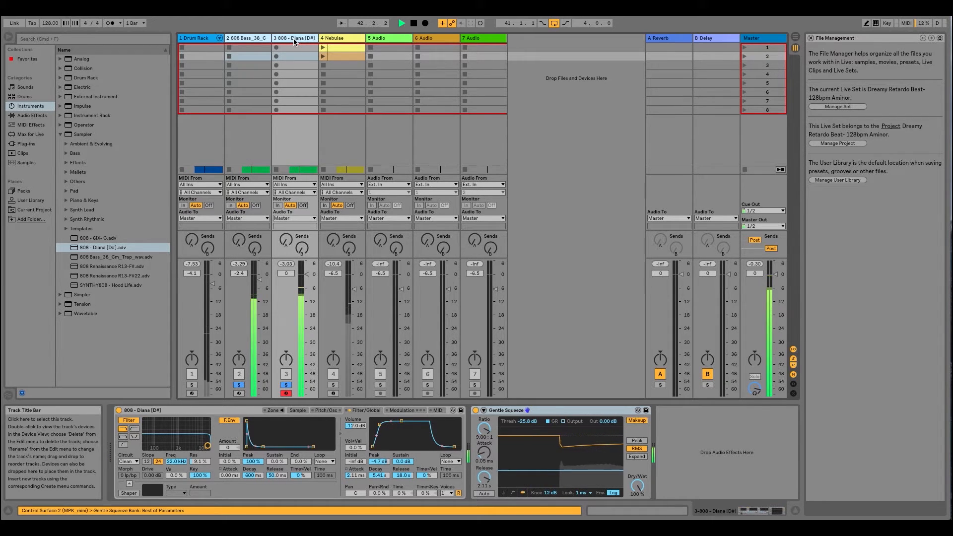
{"action": "key", "text": "super+g"}
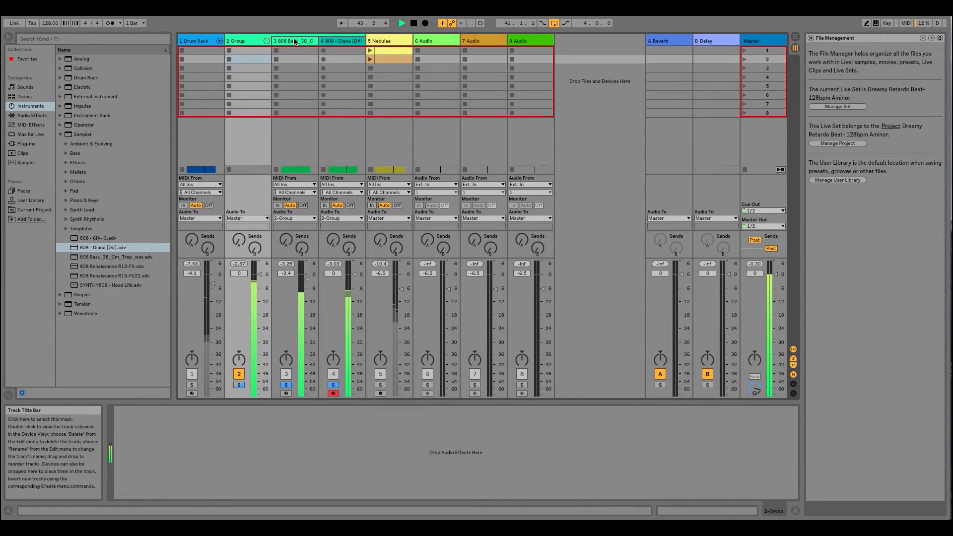
{"action": "left_click", "coordinate": [239, 385]}
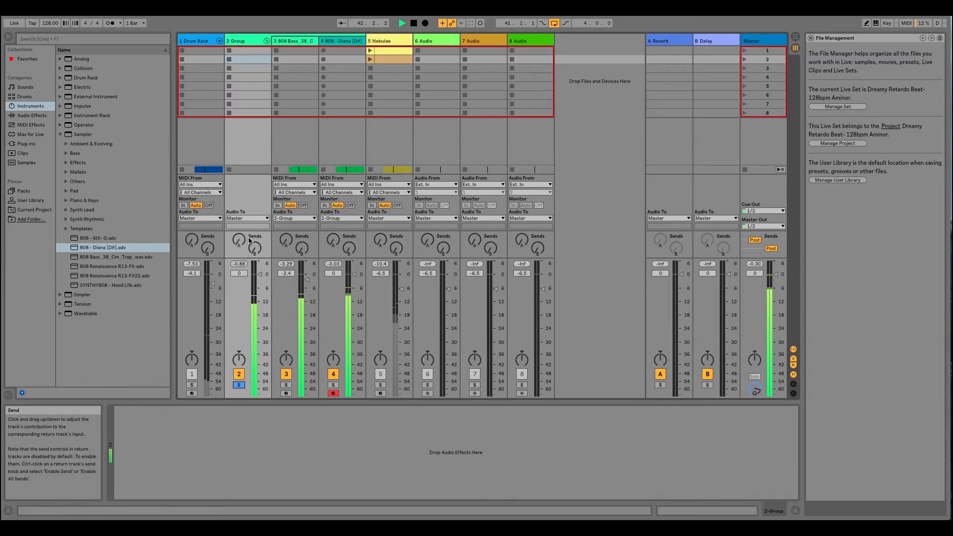
- Lower both 808 tracks' volumes together, 808 Bass to -7.0 dB and 808 - Diana to -4.6 dB
{"action": "left_click", "coordinate": [301, 42]}
{"action": "left_click", "coordinate": [337, 42]}
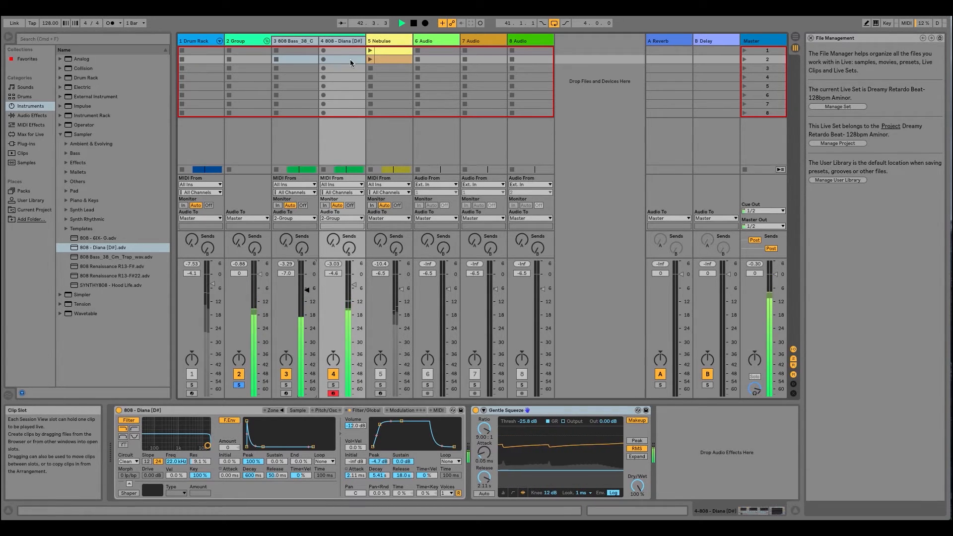
{"action": "left_click", "coordinate": [346, 42]}
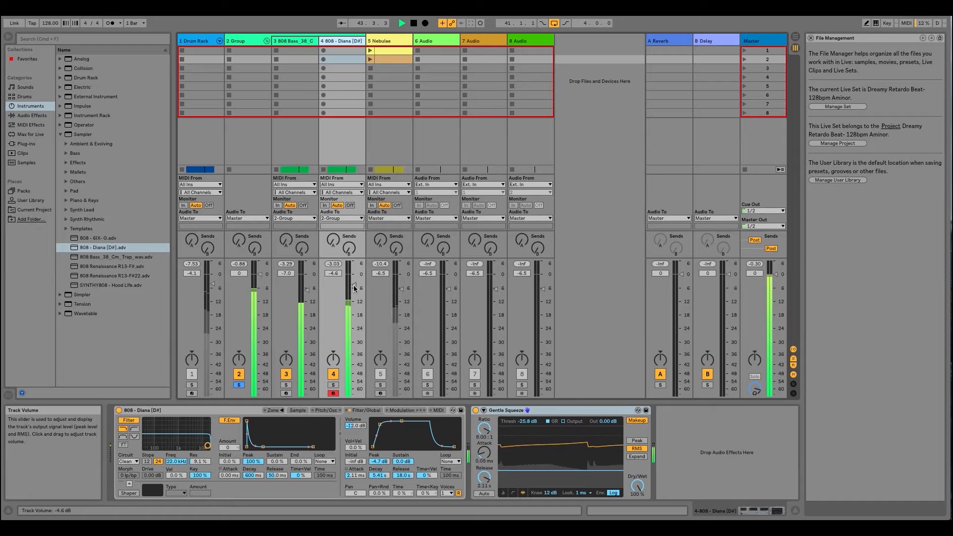
- Set the 808 - Diana volume to -13.0 dB and 808 Bass to -6.0 dB, unsolo the group, and disarm the 808 - Diana track
{"action": "key", "text": "Tab"}
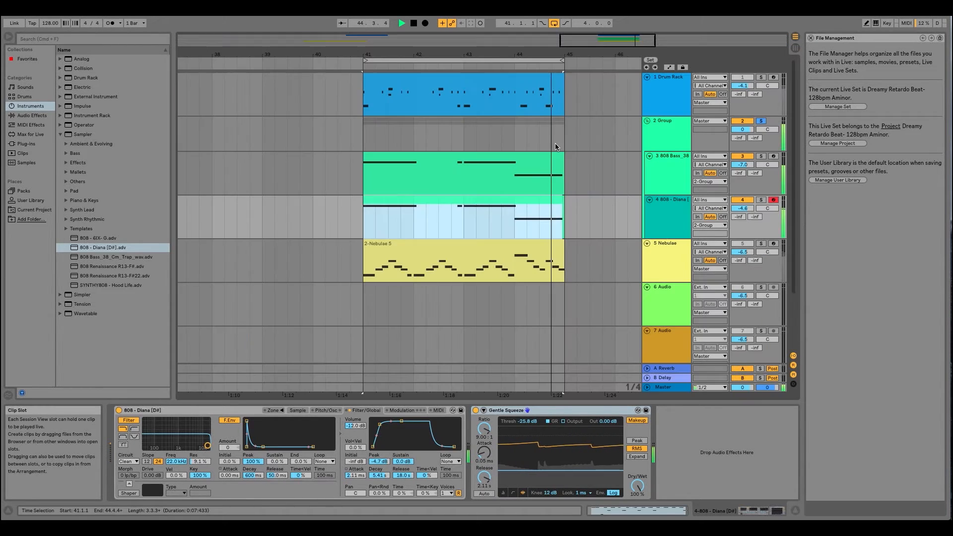
{"action": "left_click", "coordinate": [675, 158]}
{"action": "key", "text": "Tab"}
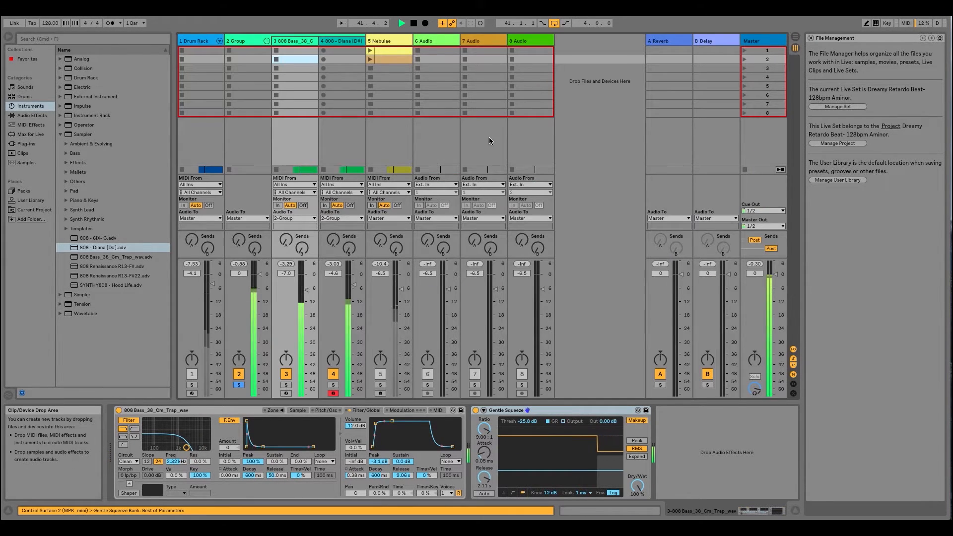
{"action": "left_click_drag", "start_coordinate": [354, 287], "coordinate": [353, 292]}
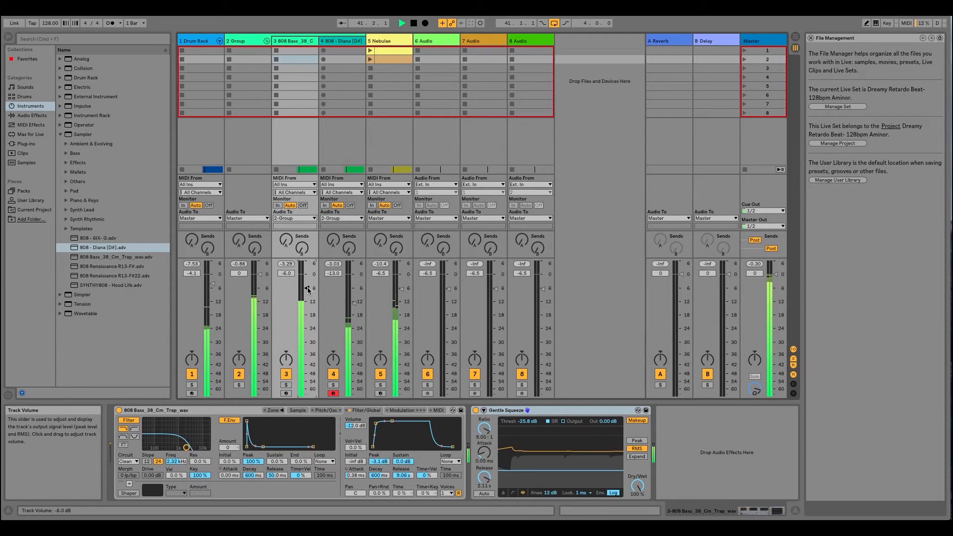
{"action": "left_click", "coordinate": [333, 394]}
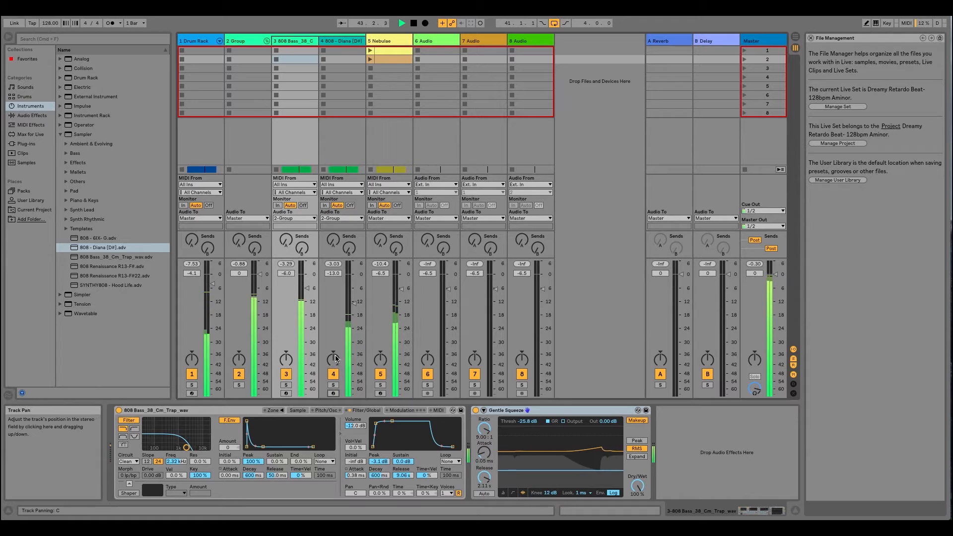
- Turn off the Push limiter on the Master track
{"action": "left_click", "coordinate": [764, 40]}
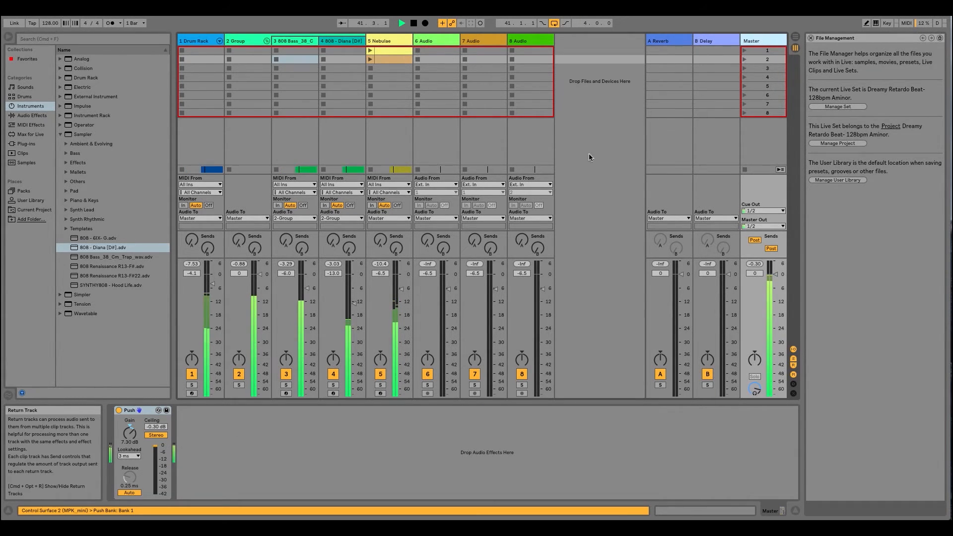
{"action": "left_click", "coordinate": [118, 410]}
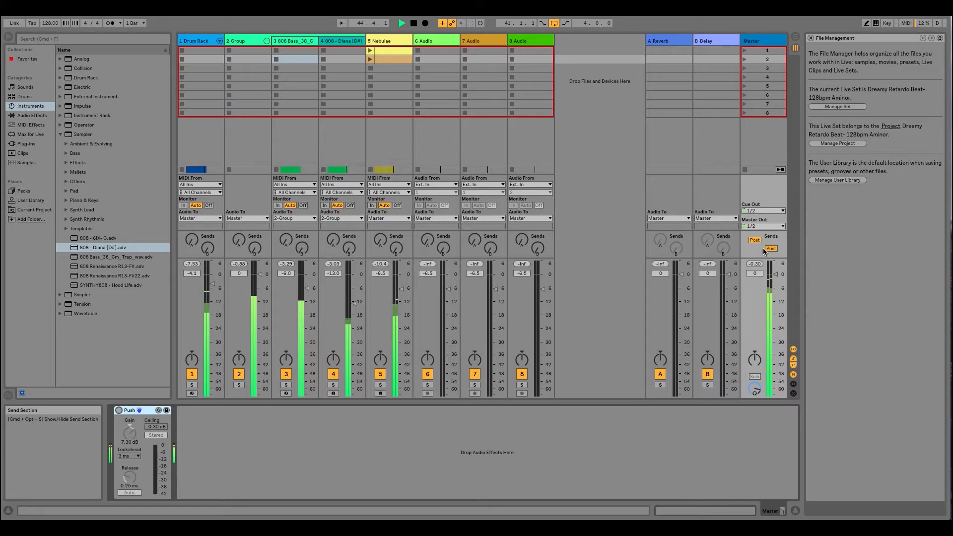
- Switch to Arrangement View and fold the 2 Group track holding the two 808 basses
{"action": "key", "text": "Tab"}
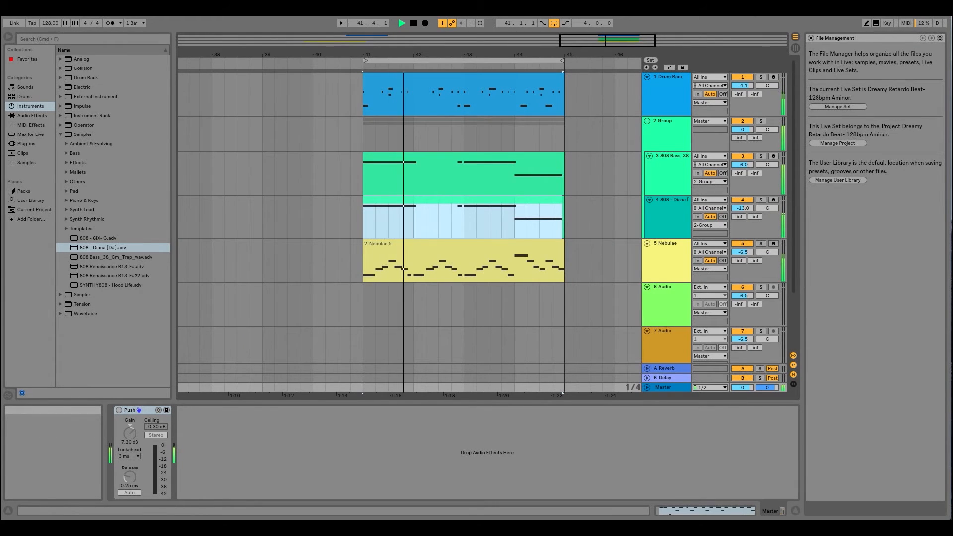
{"action": "left_click_drag", "start_coordinate": [520, 54], "coordinate": [456, 106]}
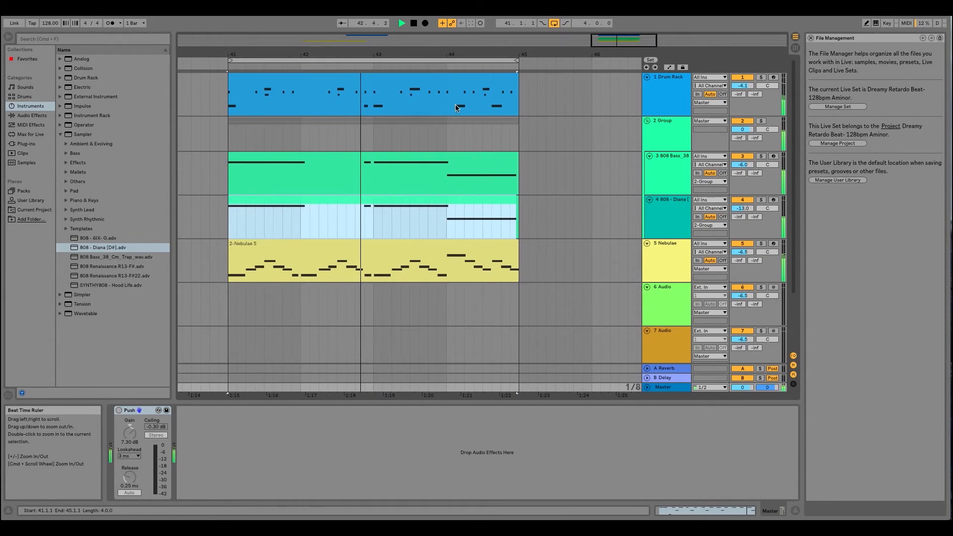
{"action": "left_click", "coordinate": [387, 60]}
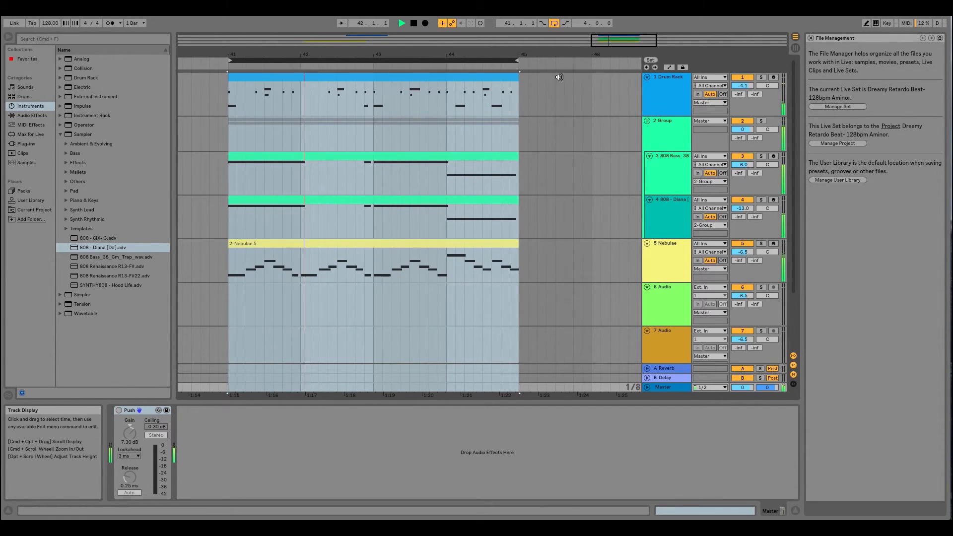
{"action": "left_click", "coordinate": [666, 120]}
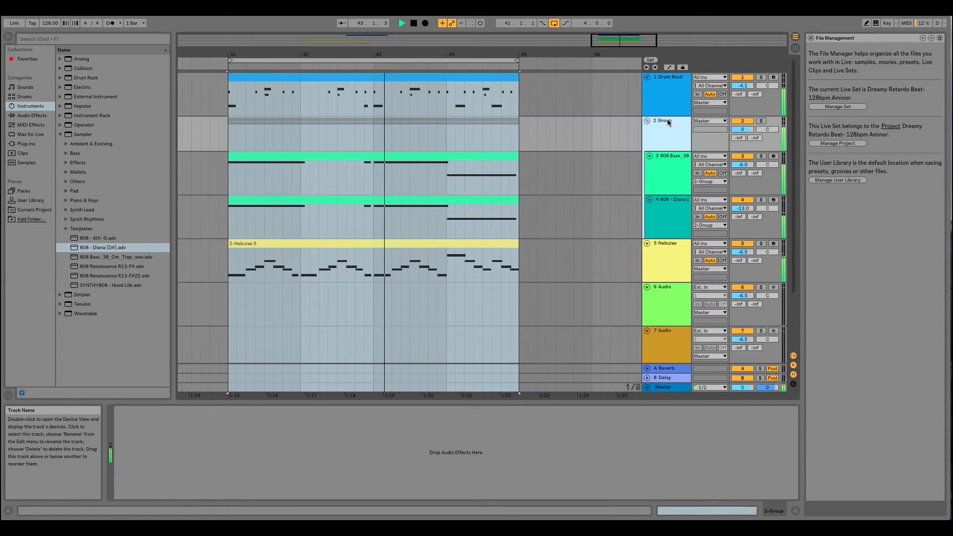
{"action": "left_click", "coordinate": [646, 121]}
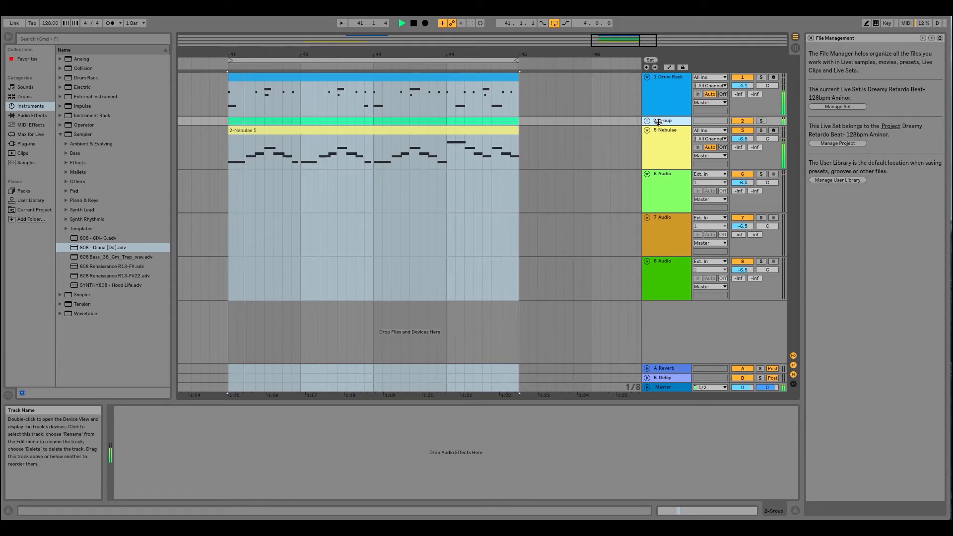
- Unfold the 2 Group track to show its two 808 bass tracks, and fold it again
{"action": "left_click", "coordinate": [648, 121]}
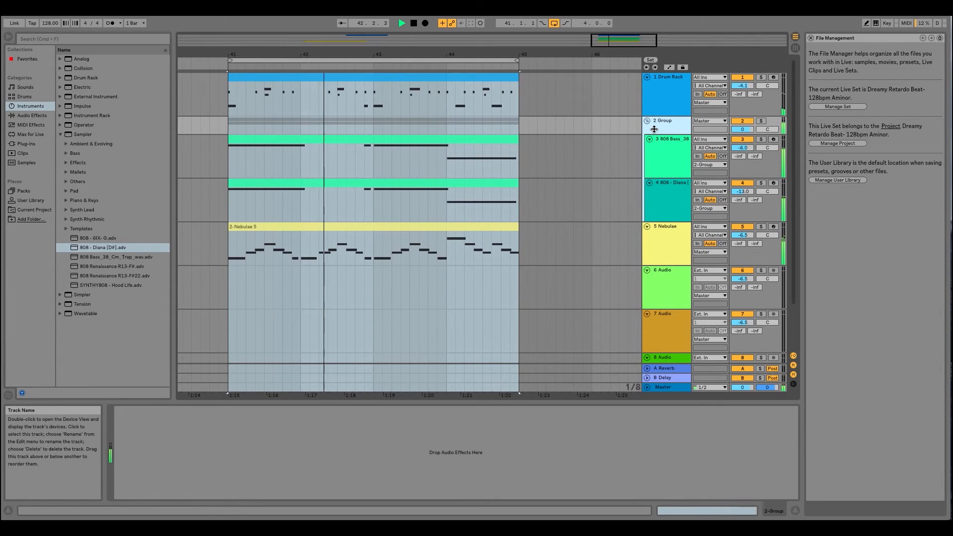
{"action": "left_click", "coordinate": [648, 121]}
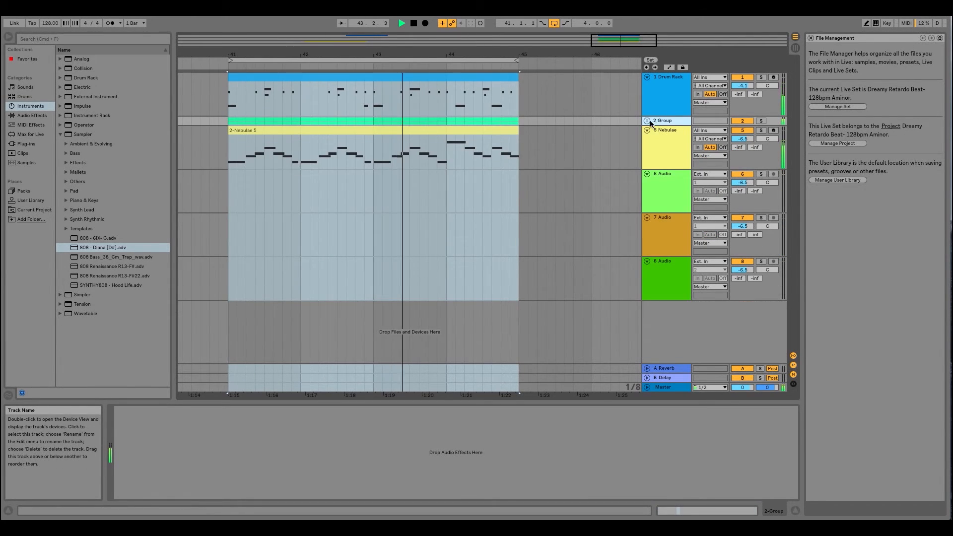
{"action": "left_click", "coordinate": [648, 121]}
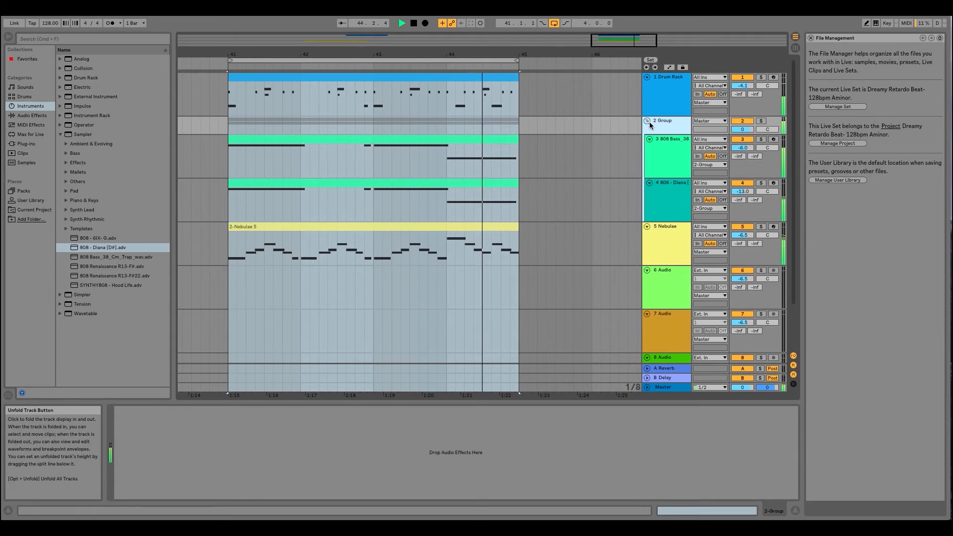
{"action": "left_click", "coordinate": [648, 120]}
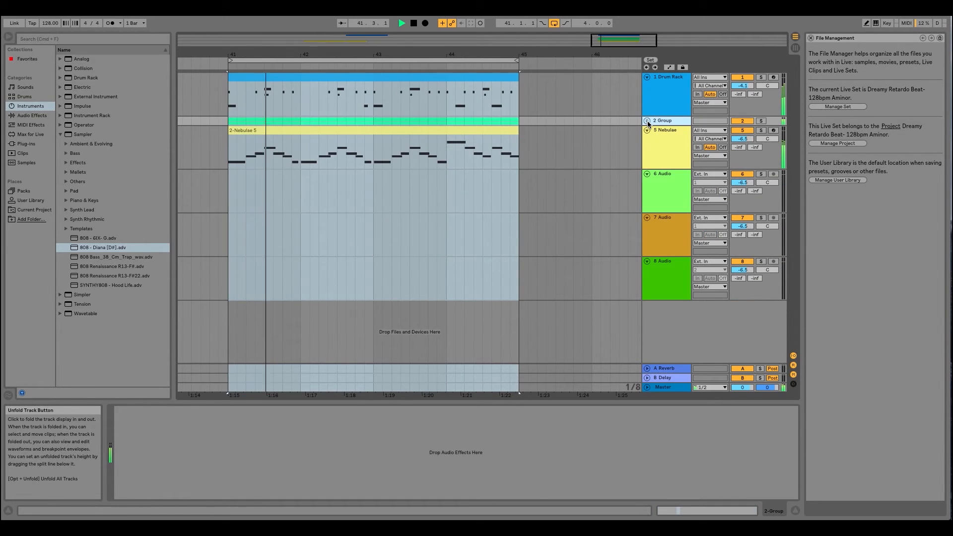
{"action": "left_click", "coordinate": [647, 120]}
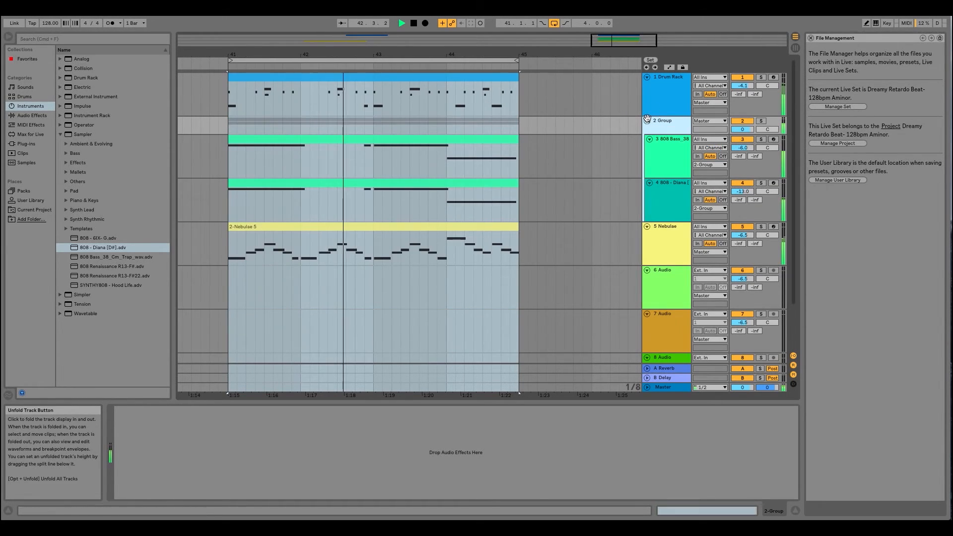
{"action": "left_click", "coordinate": [647, 121]}
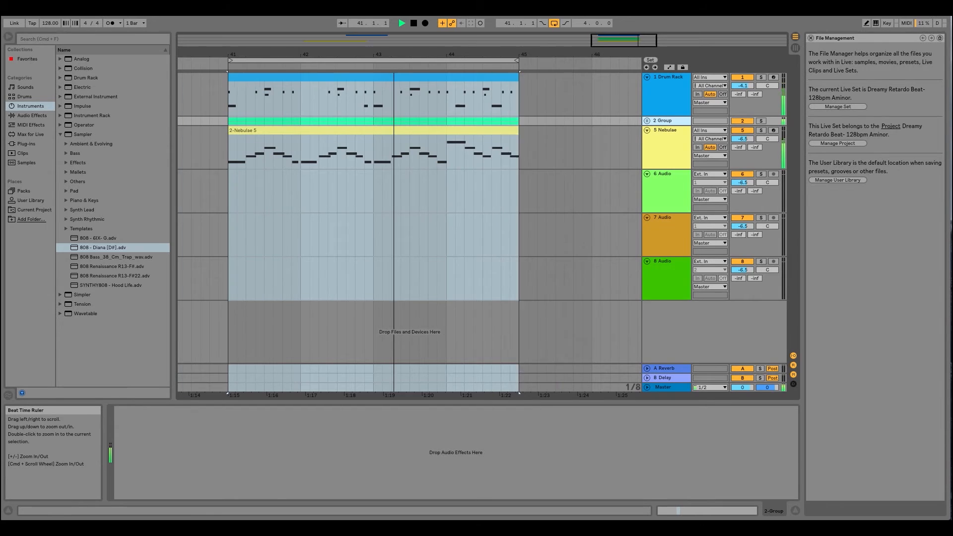
- Duplicate the four-bar Drum Rack, 2 Group and Nebulae clips from bar 41 to bar 45
{"action": "left_click_drag", "start_coordinate": [441, 55], "coordinate": [441, 70]}
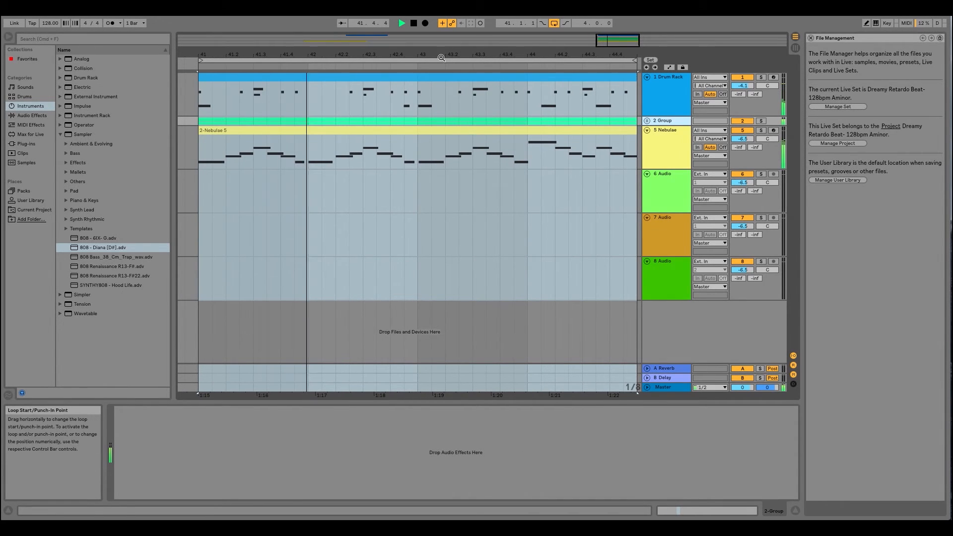
{"action": "left_click_drag", "start_coordinate": [422, 55], "coordinate": [414, 34]}
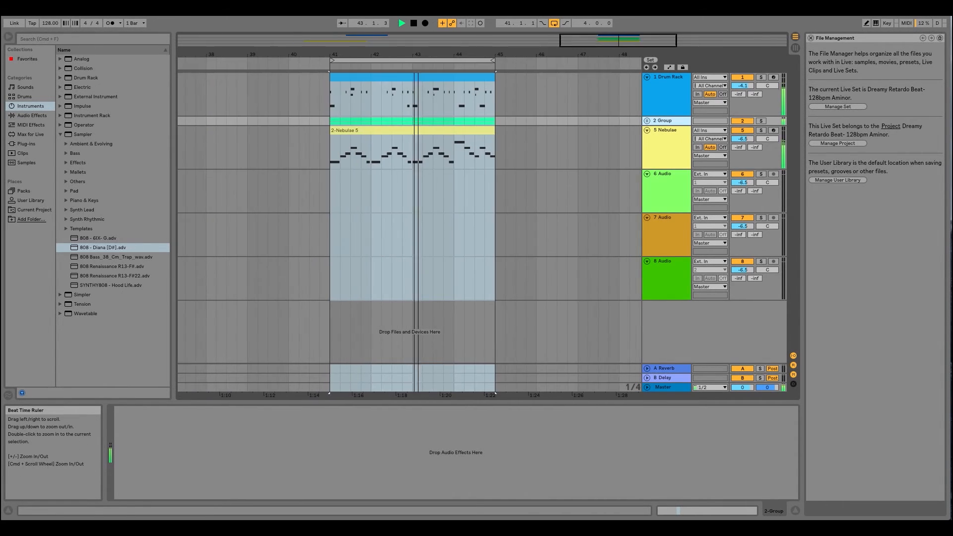
{"action": "left_click", "coordinate": [430, 187]}
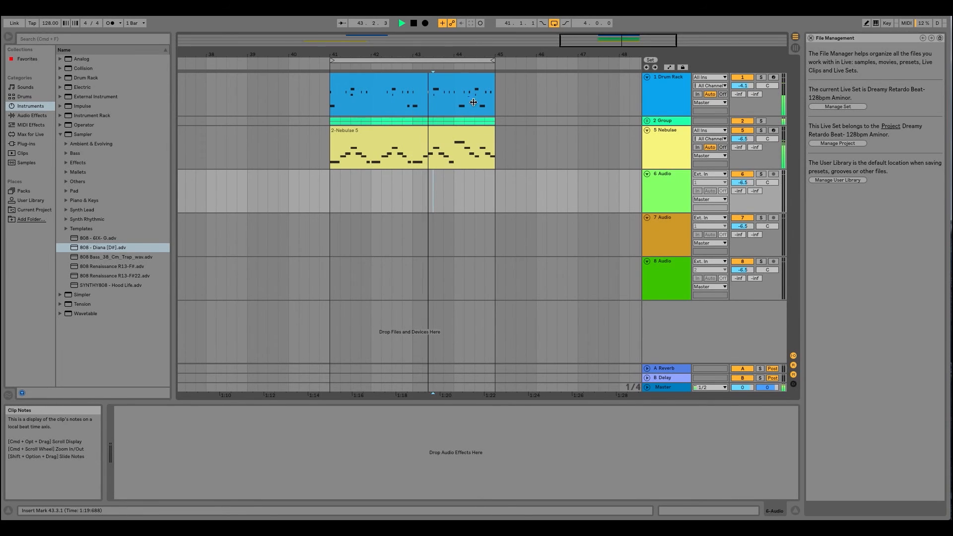
{"action": "left_click_drag", "start_coordinate": [468, 53], "coordinate": [468, 31]}
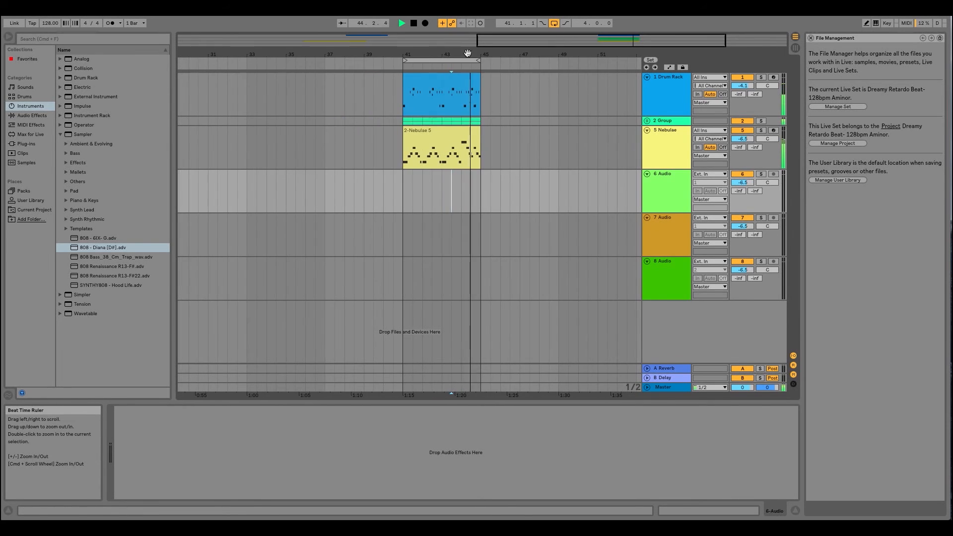
{"action": "left_click", "coordinate": [442, 82]}
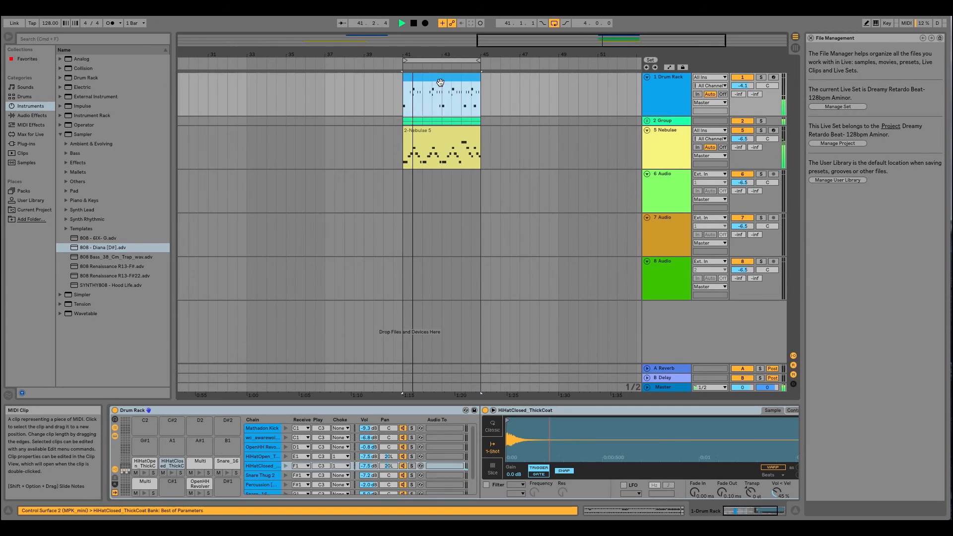
{"action": "left_click", "coordinate": [456, 131], "text": "shift"}
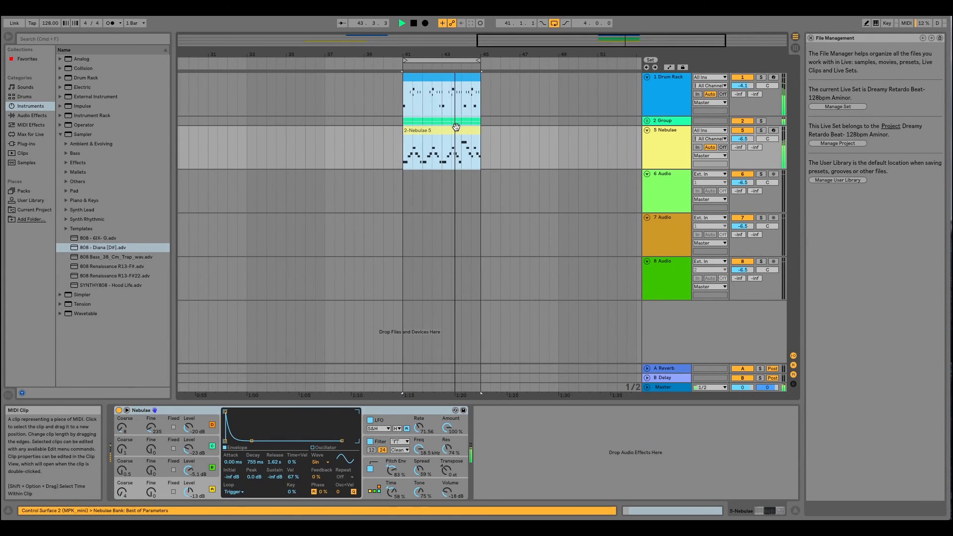
{"action": "key", "text": "super+d"}
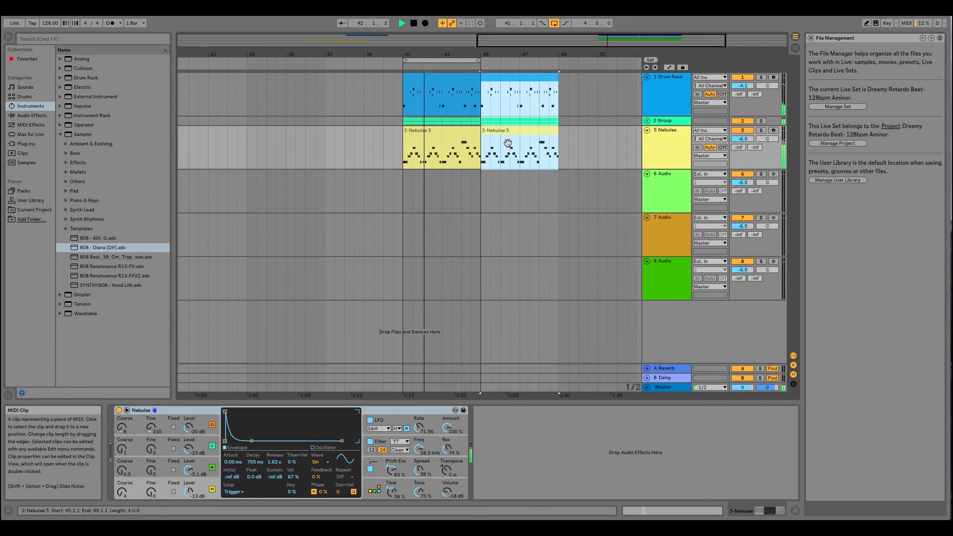
- Extend the arrangement loop to 8 bars, from bar 41 to bar 49
{"action": "left_click", "coordinate": [440, 152]}
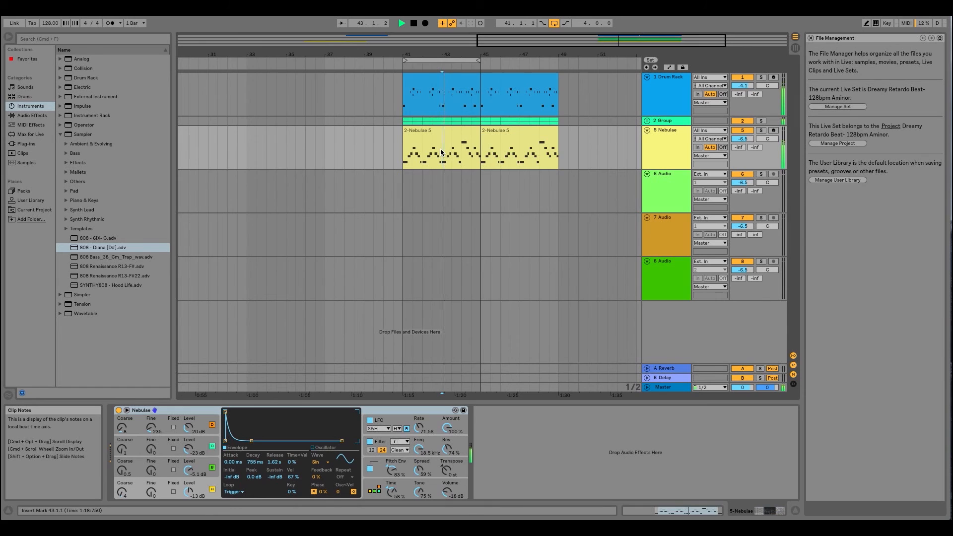
{"action": "left_click_drag", "start_coordinate": [454, 56], "coordinate": [388, 65]}
{"action": "left_click", "coordinate": [390, 131]}
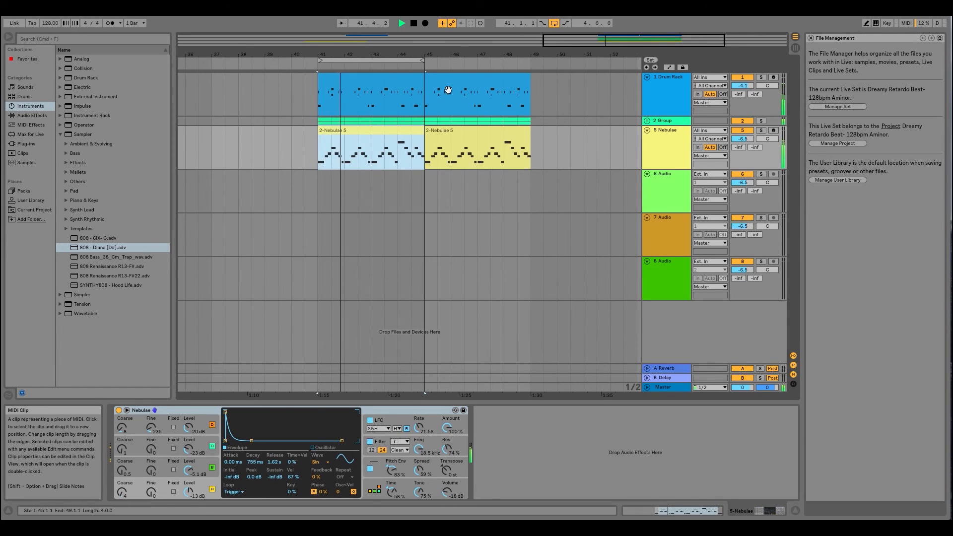
{"action": "left_click_drag", "start_coordinate": [422, 60], "coordinate": [526, 68]}
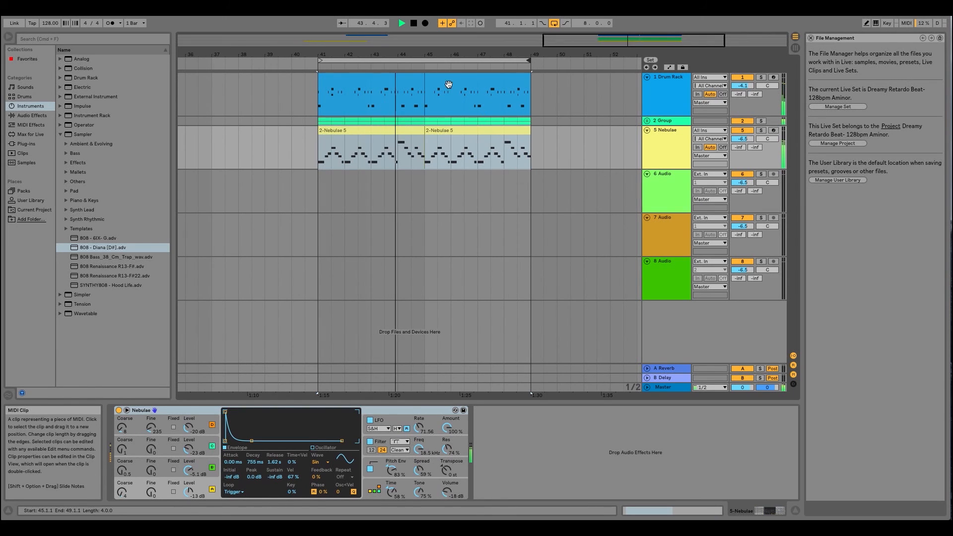
- Duplicate the Drum Rack, group and Nebulae clips at bar 45 to bar 49, and delete the new Drum Rack copy
{"action": "left_click", "coordinate": [466, 113]}
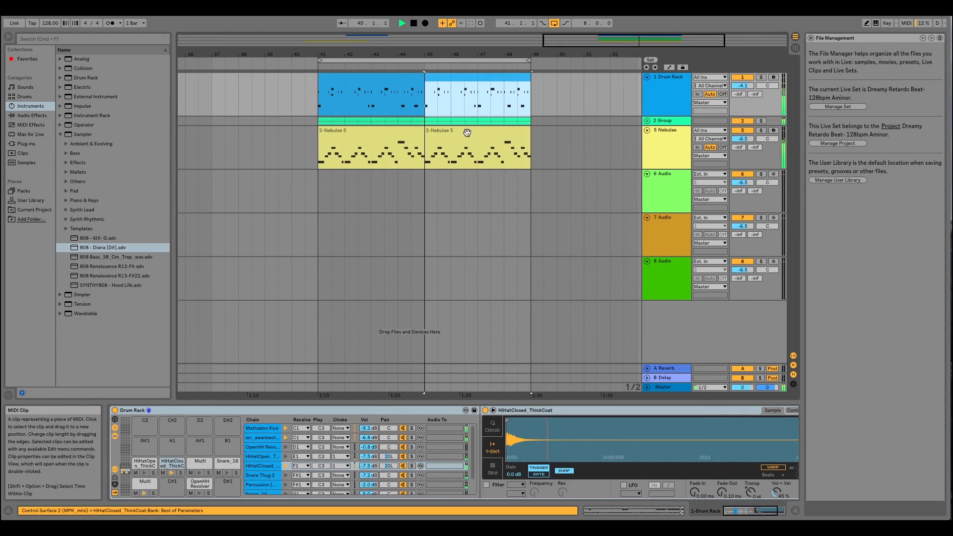
{"action": "left_click", "coordinate": [477, 136], "text": "shift"}
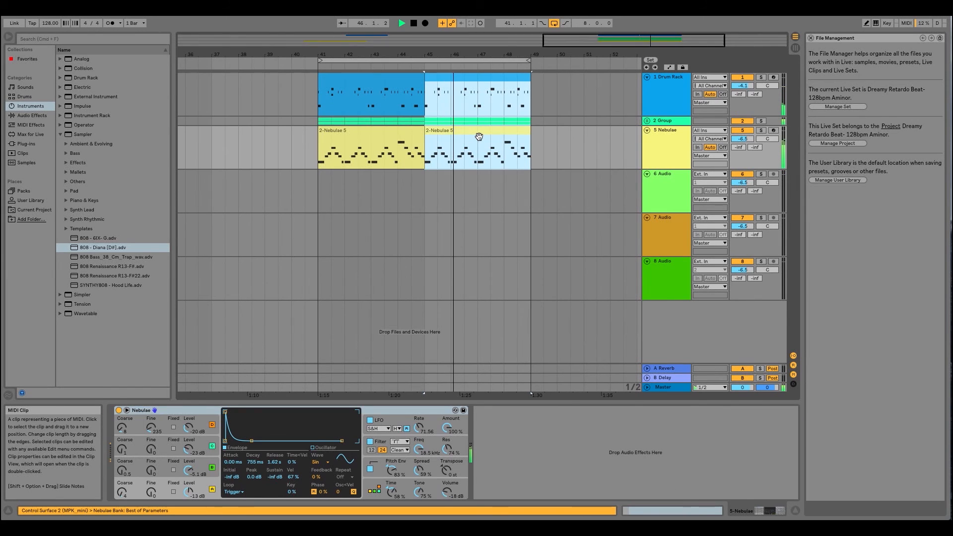
{"action": "key", "text": "super+d"}
{"action": "left_click", "coordinate": [500, 83]}
{"action": "left_click", "coordinate": [501, 83]}
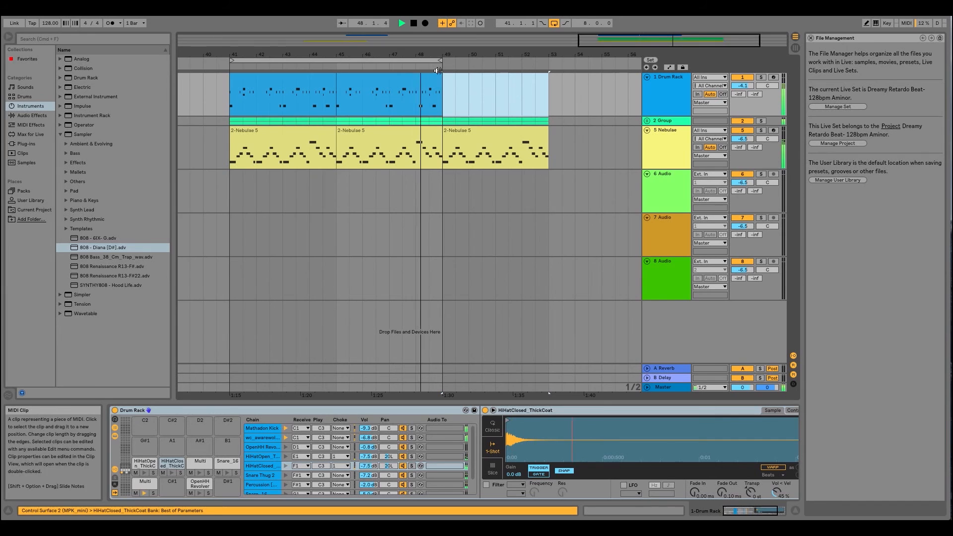
- Extend the loop to 12 bars, ending at bar 53, select the Nebulae track, and stop playback
{"action": "left_click_drag", "start_coordinate": [441, 60], "coordinate": [487, 53]}
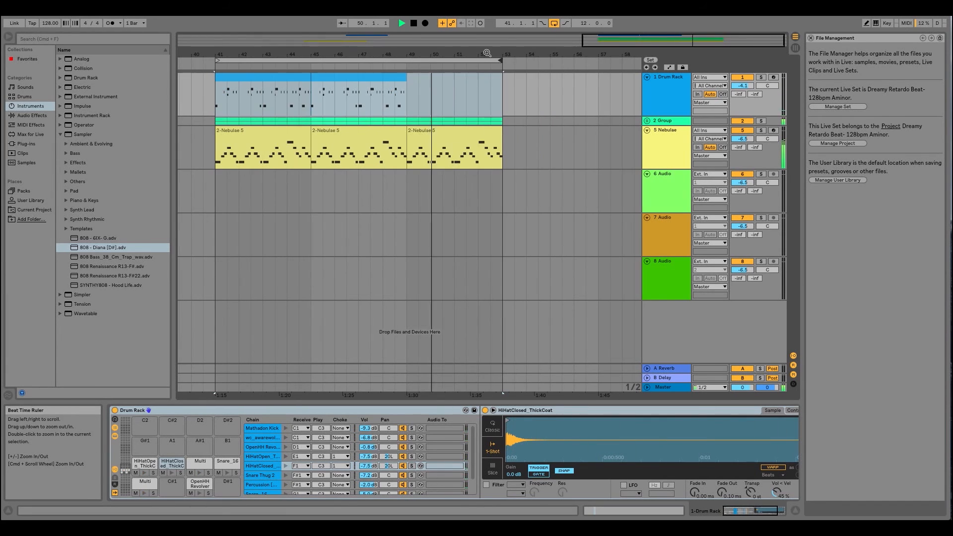
{"action": "left_click", "coordinate": [489, 169]}
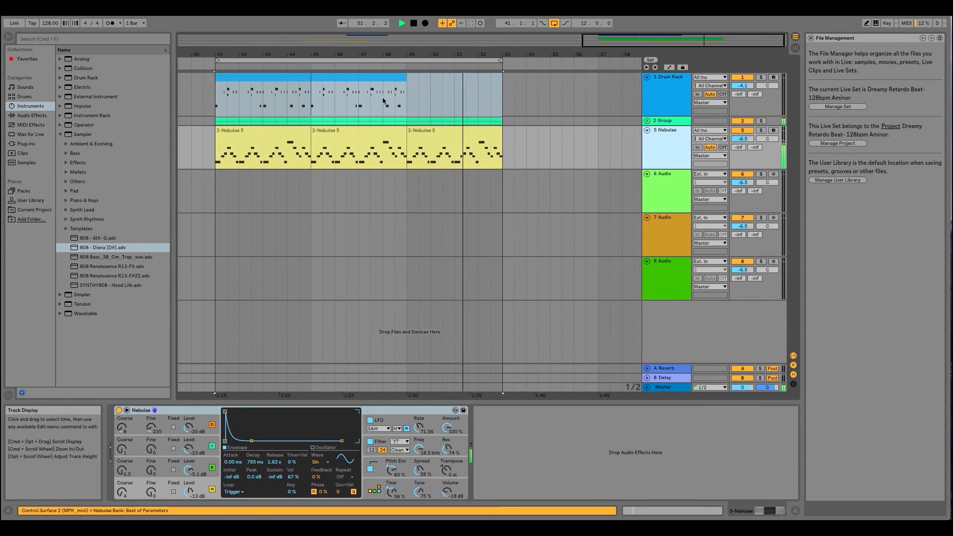
{"action": "key", "text": "space"}
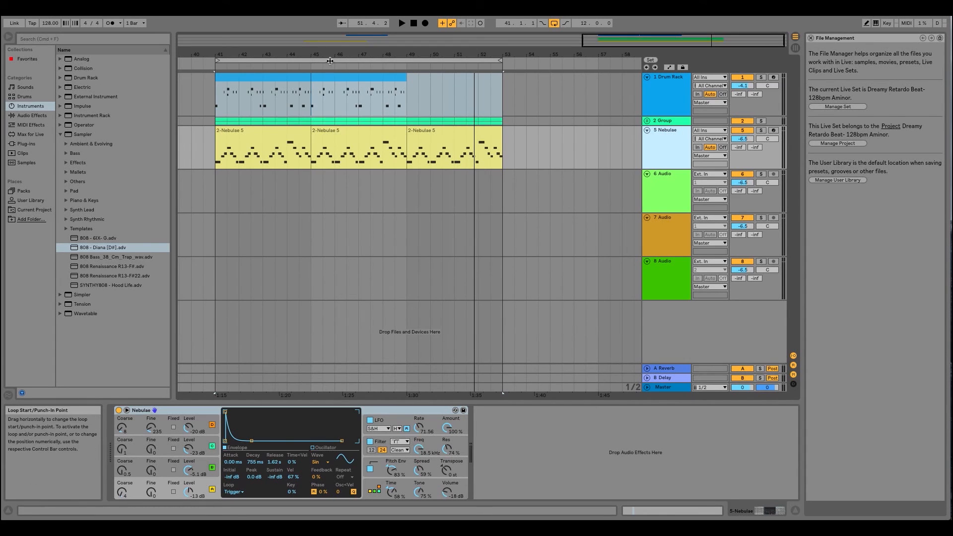
{"action": "left_click_drag", "start_coordinate": [437, 54], "coordinate": [477, 52]}
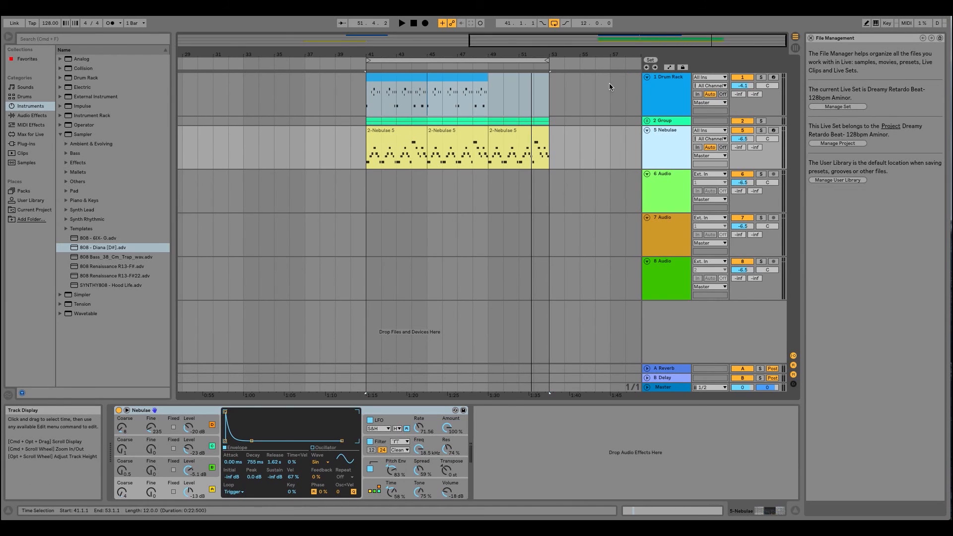
{"action": "left_click_drag", "start_coordinate": [454, 55], "coordinate": [454, 51]}
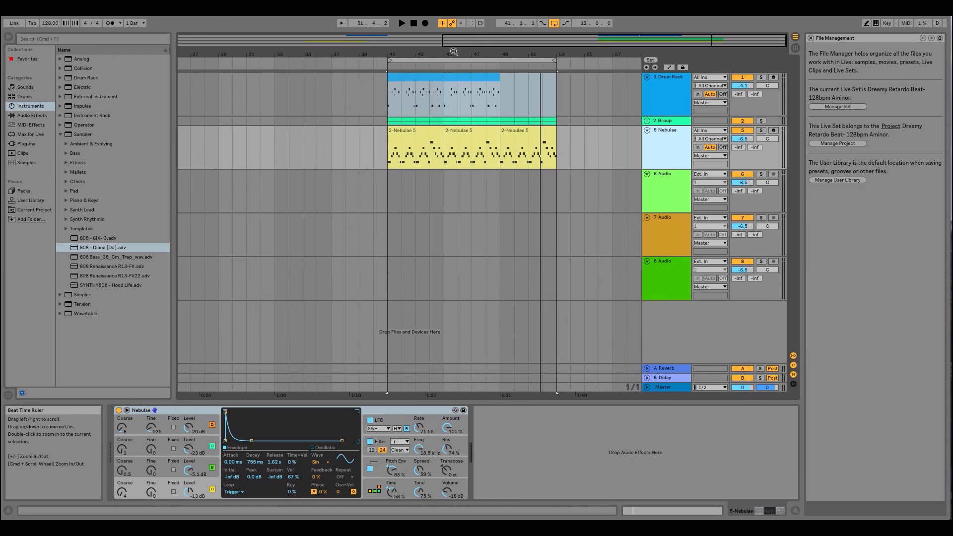
{"action": "left_click", "coordinate": [507, 57]}
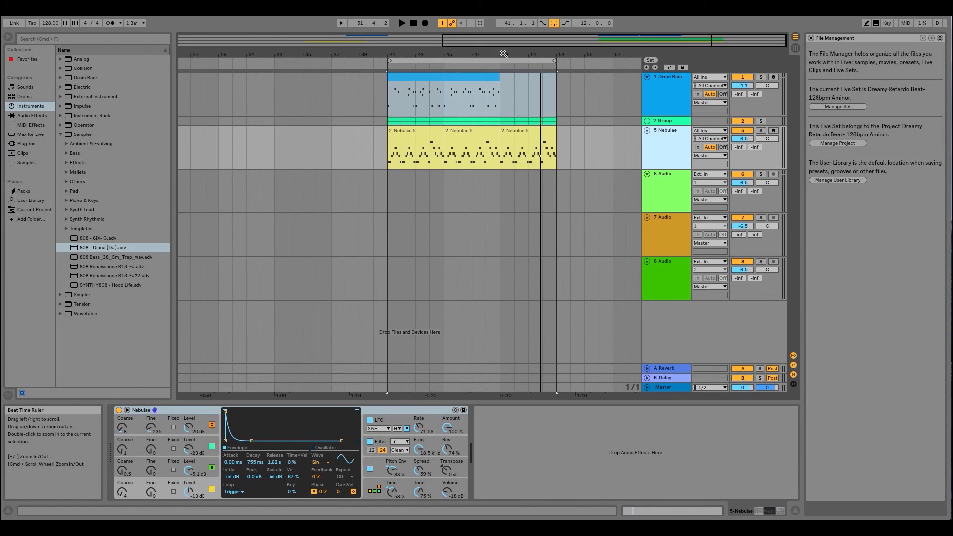
{"action": "left_click_drag", "start_coordinate": [503, 52], "coordinate": [542, 52]}
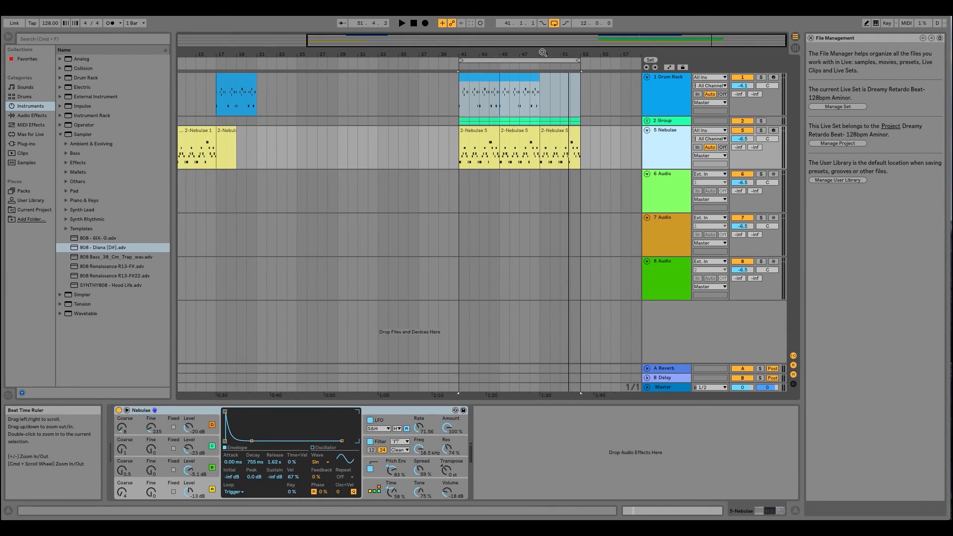